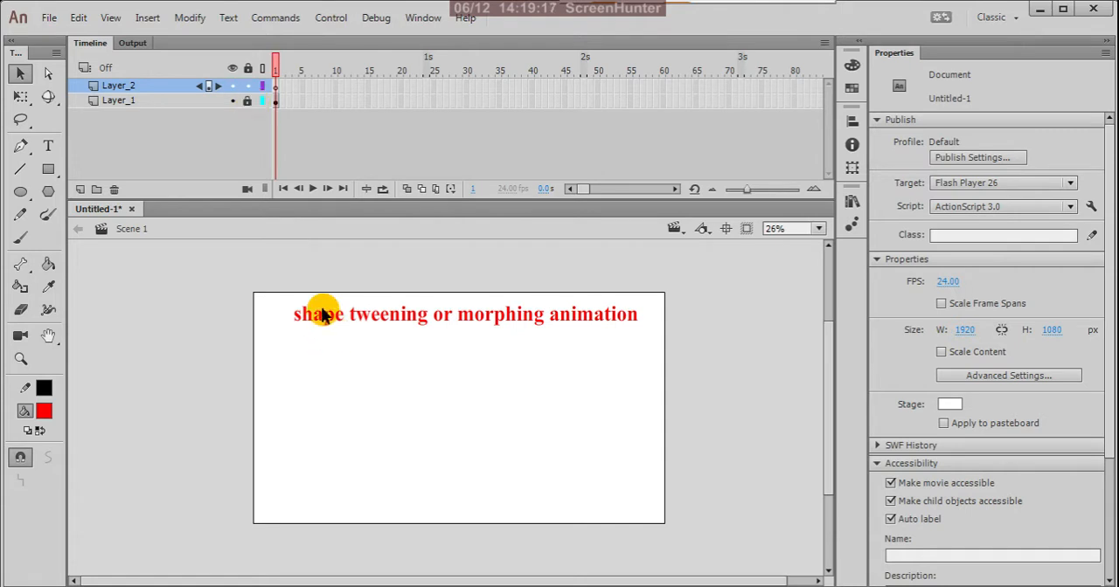
Draw a red rectangle about 371 by 314 px near the stage's left side on Layer_2, frame 1
{"action": "left_click", "coordinate": [50, 169]}
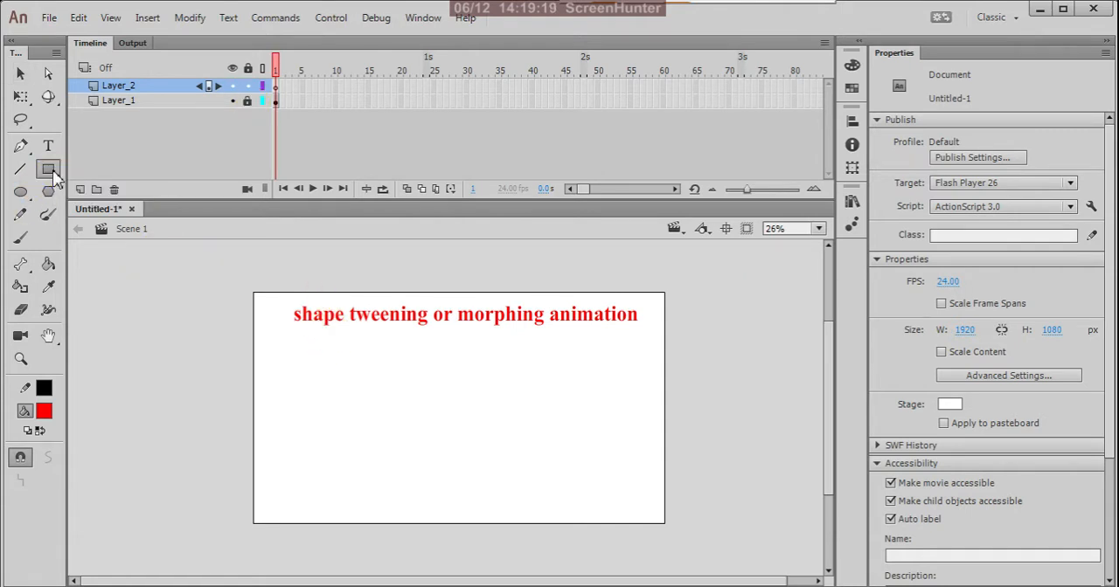
{"action": "left_click_drag", "start_coordinate": [273, 382], "coordinate": [353, 450]}
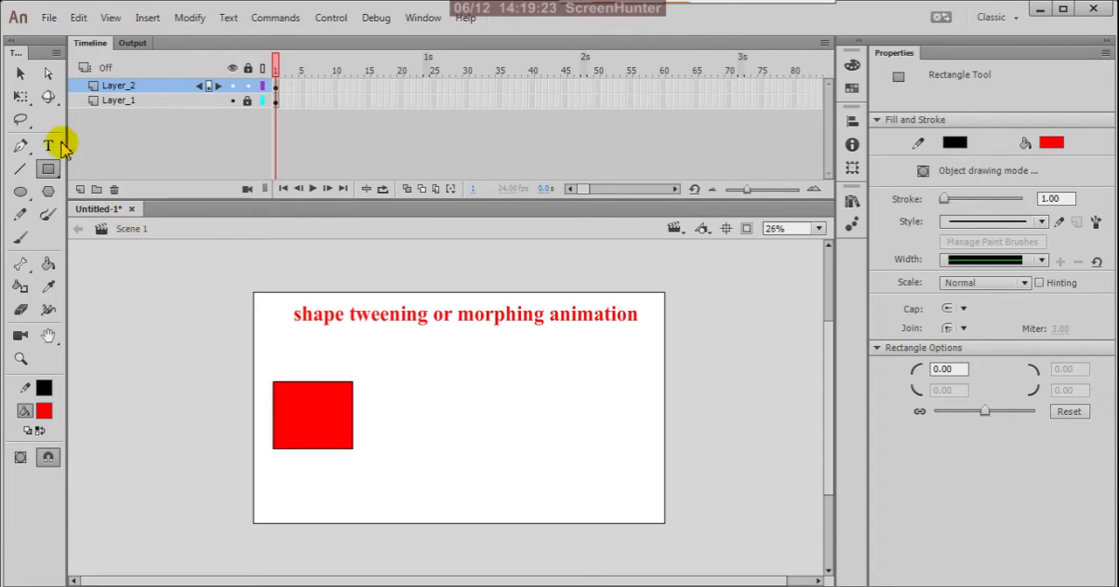
{"action": "left_click", "coordinate": [24, 76]}
{"action": "left_click_drag", "start_coordinate": [229, 351], "coordinate": [399, 488]}
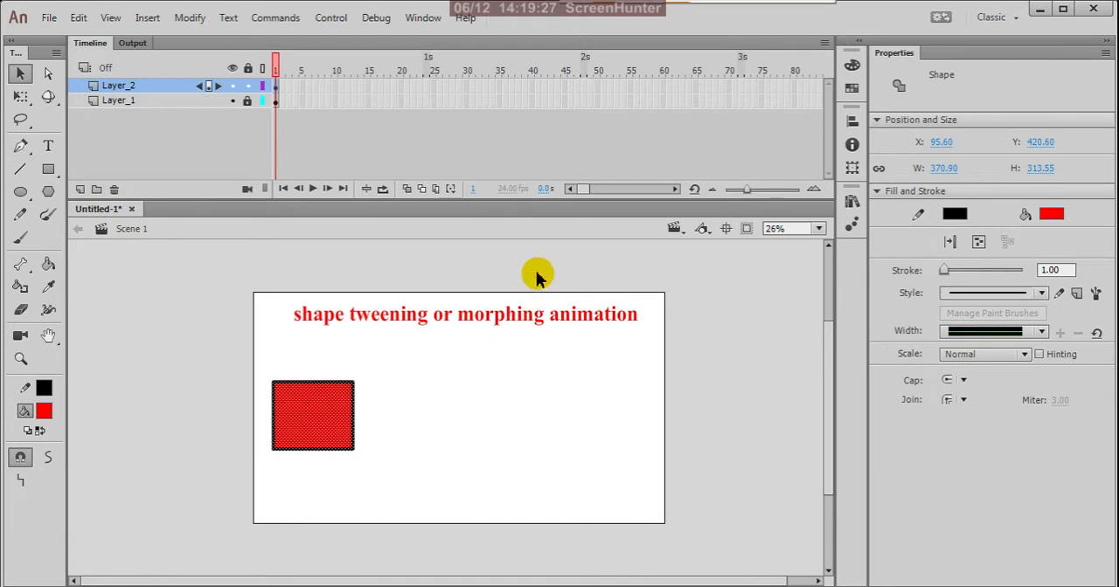
{"action": "left_click", "coordinate": [303, 144]}
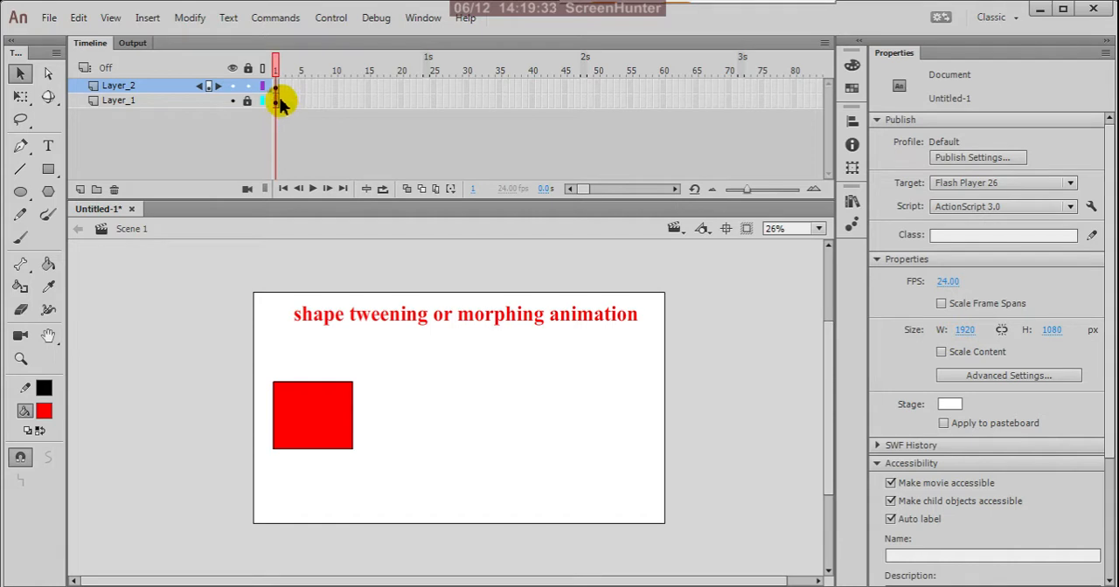
Insert a keyframe at frame 50 of Layer_2 and return to its first frame
{"action": "left_click", "coordinate": [276, 90]}
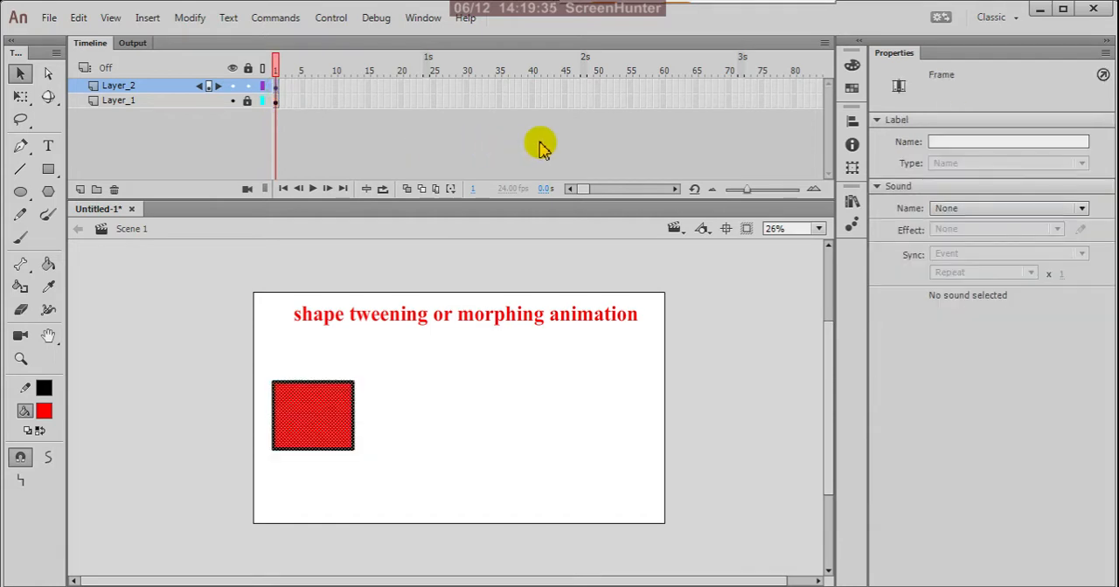
{"action": "left_click", "coordinate": [595, 89]}
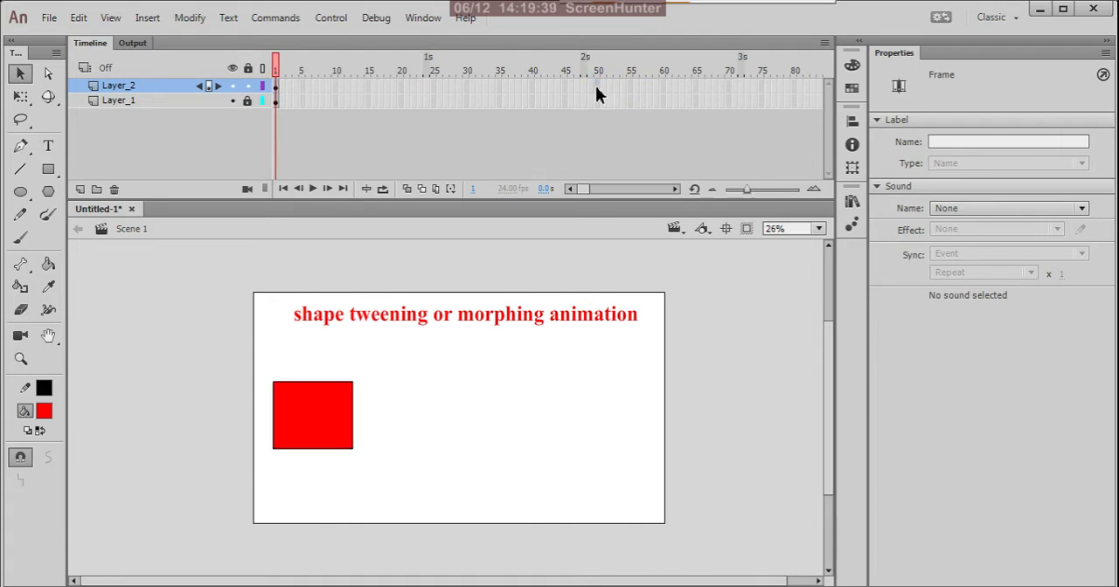
{"action": "right_click", "coordinate": [598, 91]}
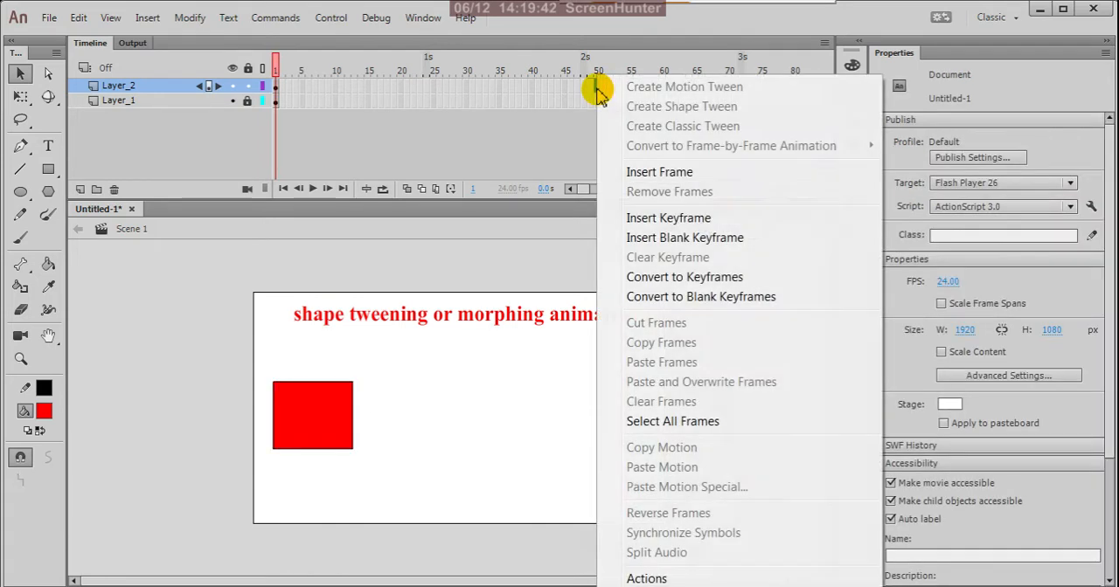
{"action": "left_click", "coordinate": [662, 221]}
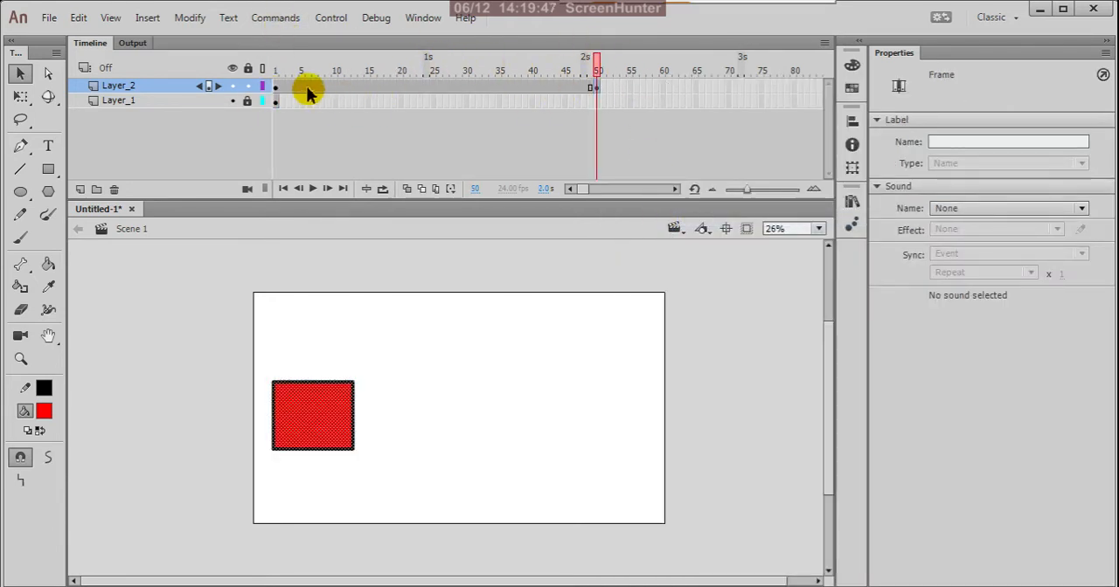
{"action": "left_click", "coordinate": [278, 88]}
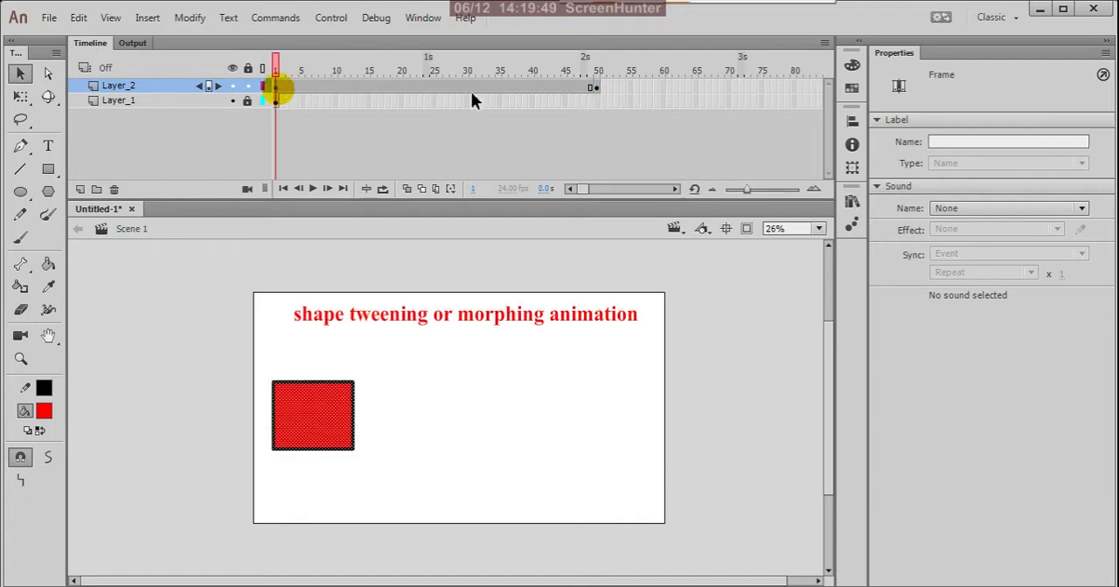
Extend the title text on Layer_1 by inserting a frame at frame 50
{"action": "left_click", "coordinate": [594, 101]}
{"action": "right_click", "coordinate": [595, 100]}
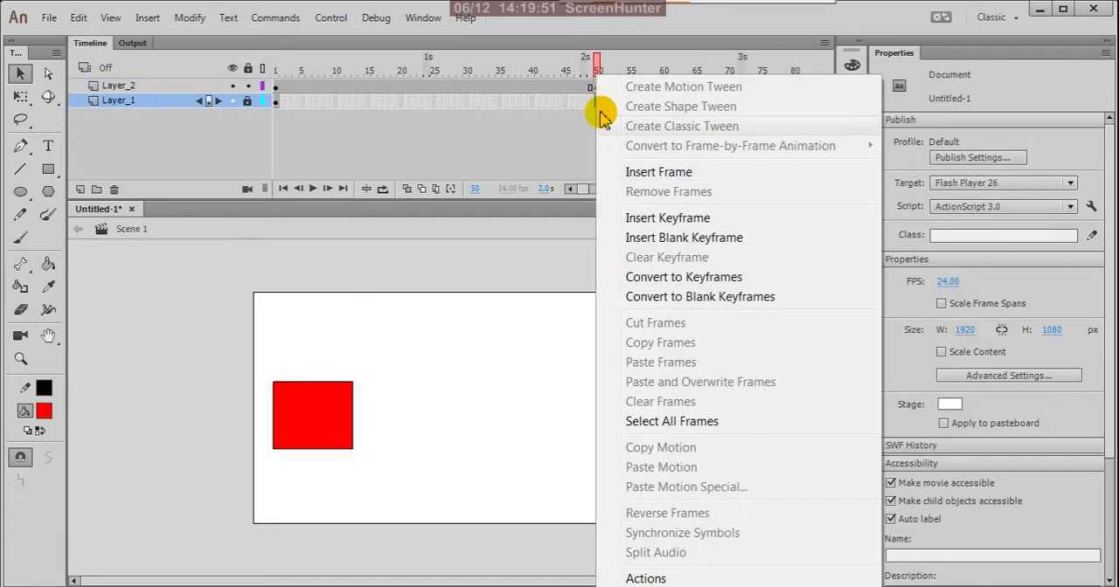
{"action": "left_click", "coordinate": [658, 173]}
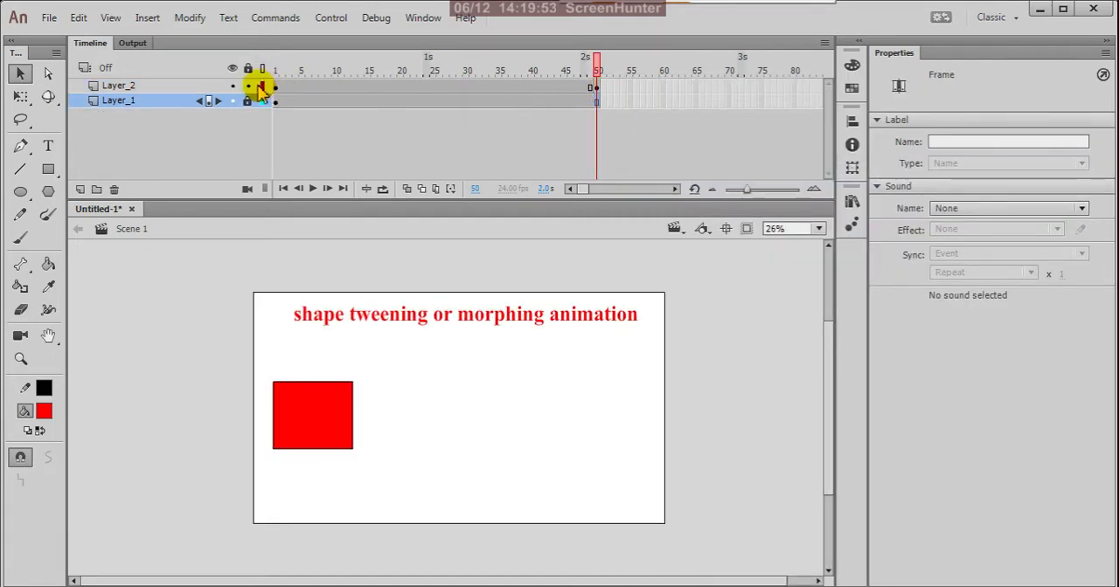
Move the rectangle in Layer_2's frame 50 horizontally to the right side of the stage, at X about 1441
{"action": "left_click", "coordinate": [595, 88]}
{"action": "left_click", "coordinate": [259, 419]}
{"action": "left_click", "coordinate": [315, 426]}
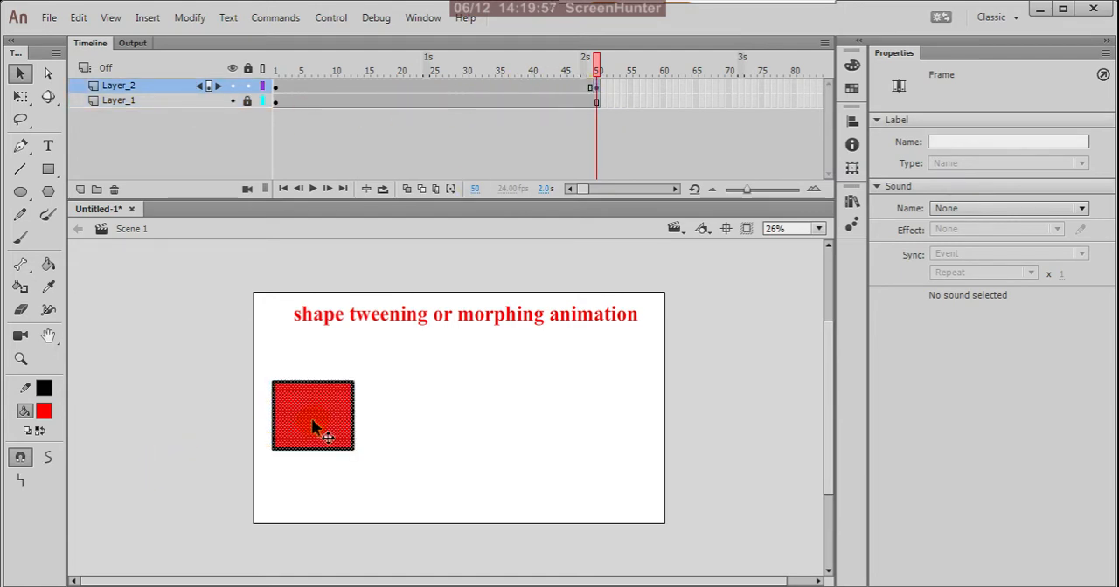
{"action": "left_click_drag", "start_coordinate": [311, 417], "coordinate": [600, 422]}
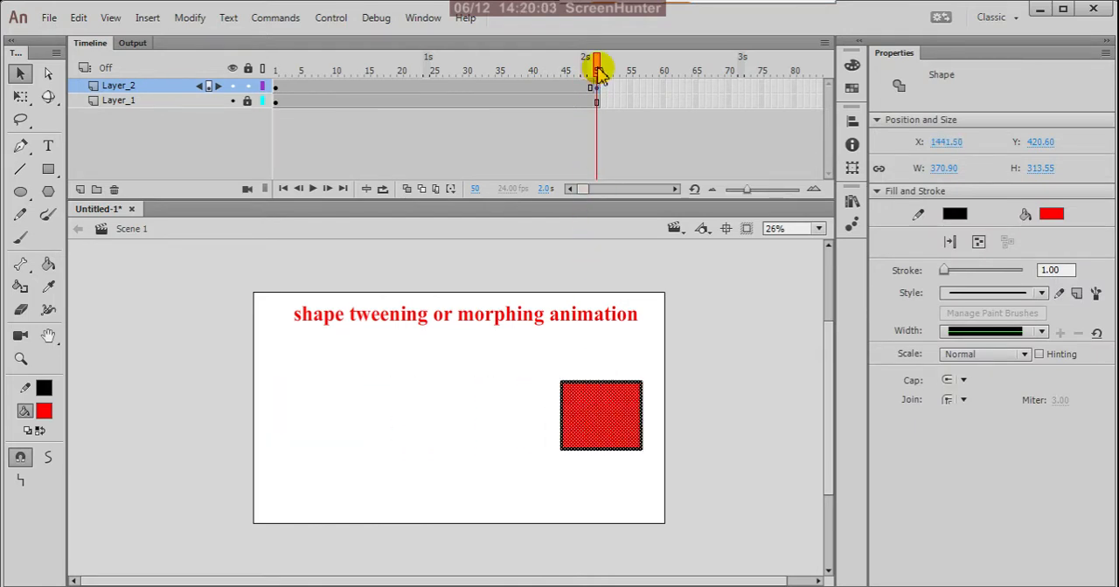
Compare the rectangle's position at frames 1 and 50 of Layer_2 and check the available tween types between them
{"action": "left_click_drag", "start_coordinate": [600, 70], "coordinate": [273, 124]}
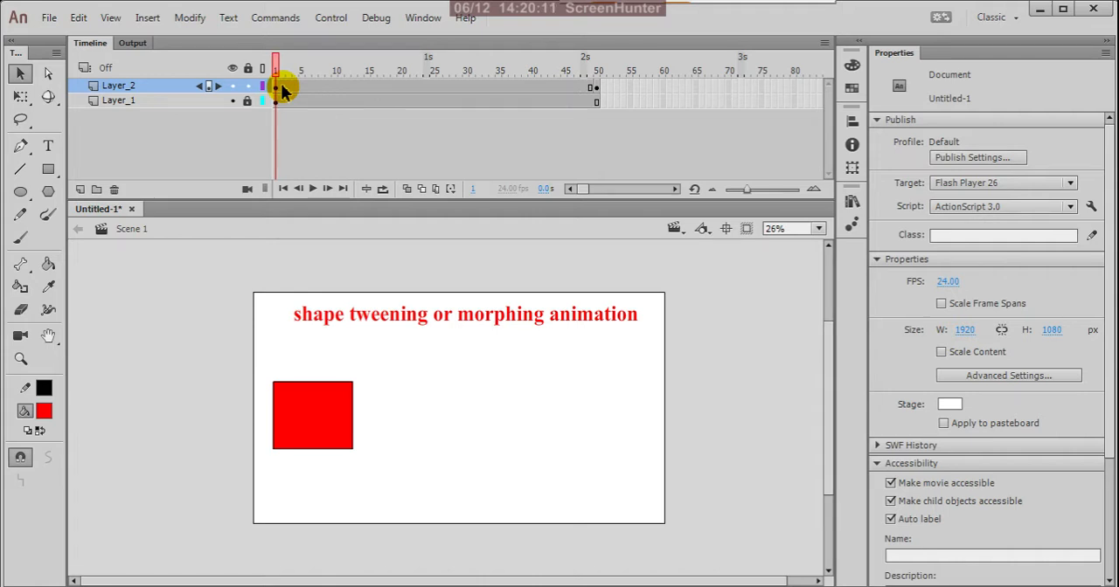
{"action": "left_click", "coordinate": [596, 87]}
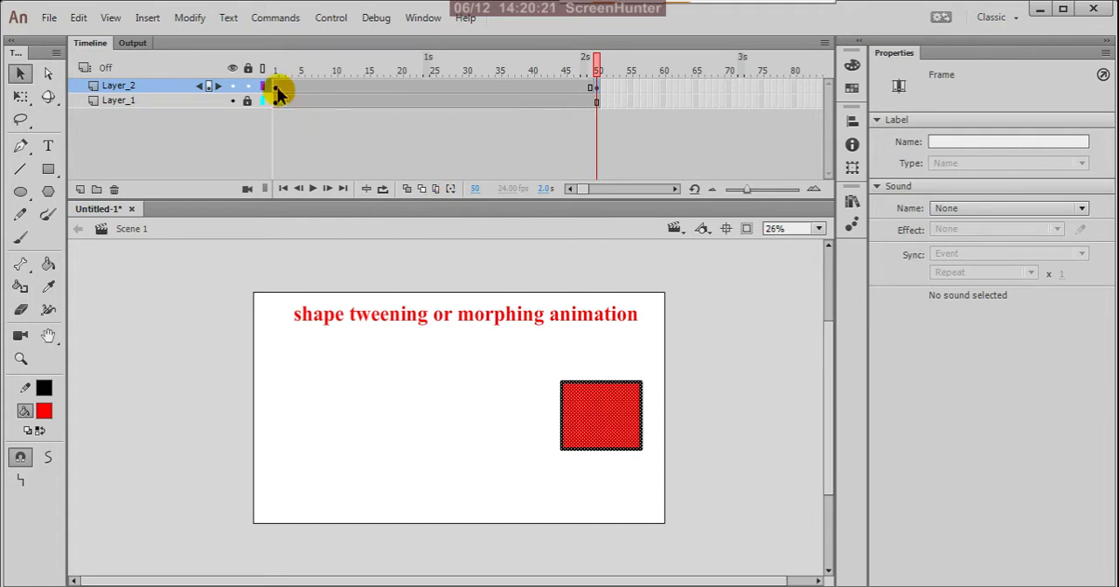
{"action": "left_click", "coordinate": [521, 82]}
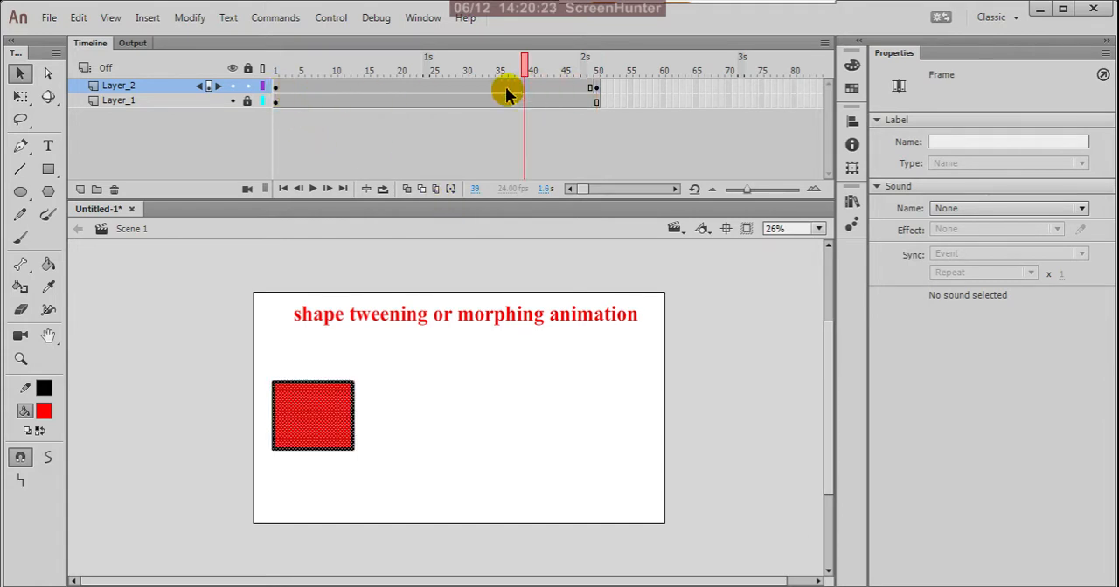
{"action": "right_click", "coordinate": [505, 86]}
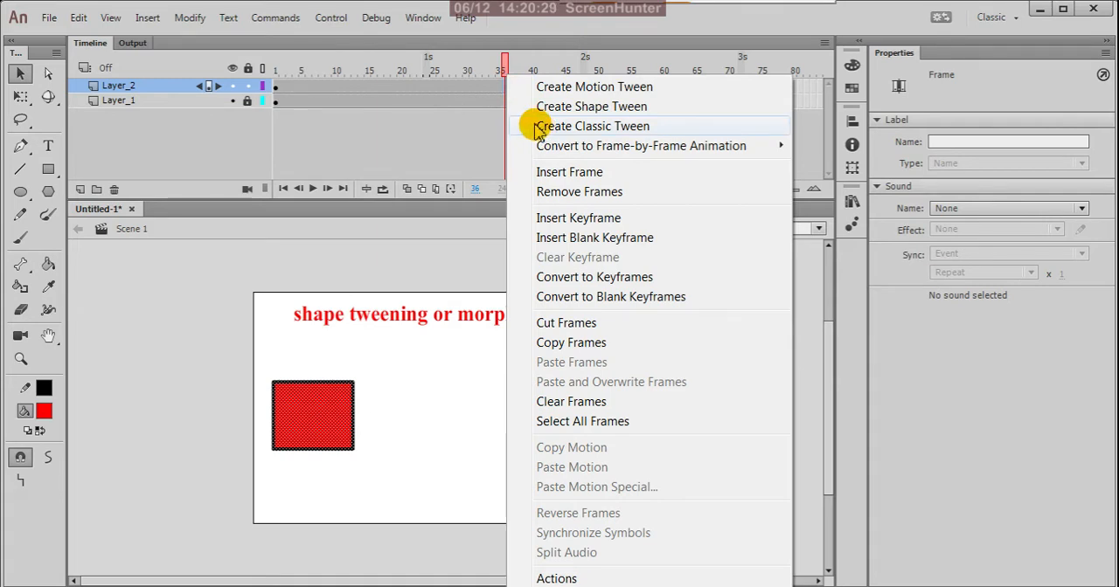
{"action": "left_click", "coordinate": [487, 137]}
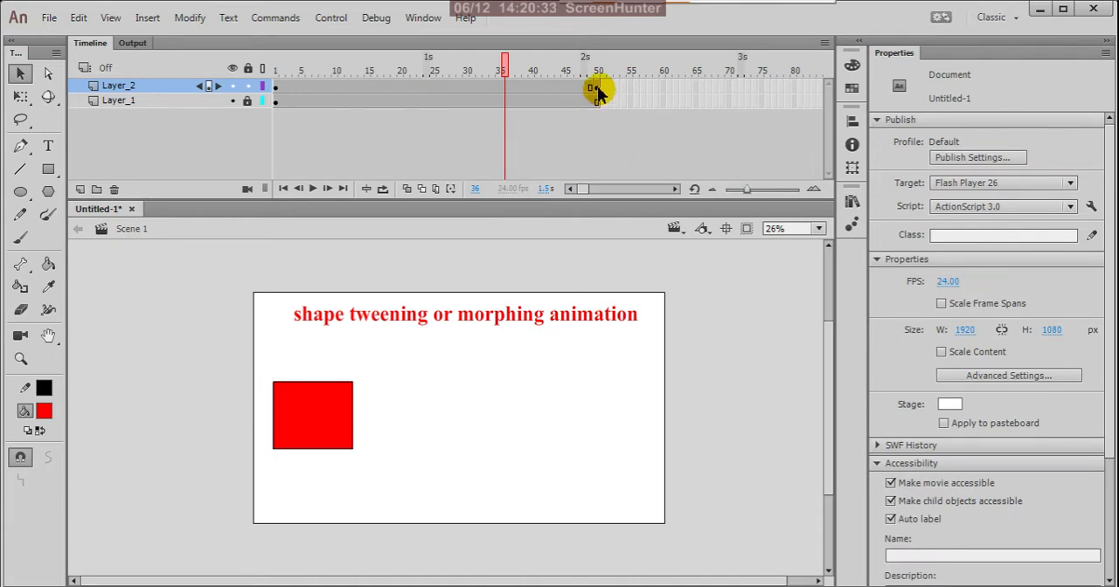
{"action": "left_click", "coordinate": [597, 88]}
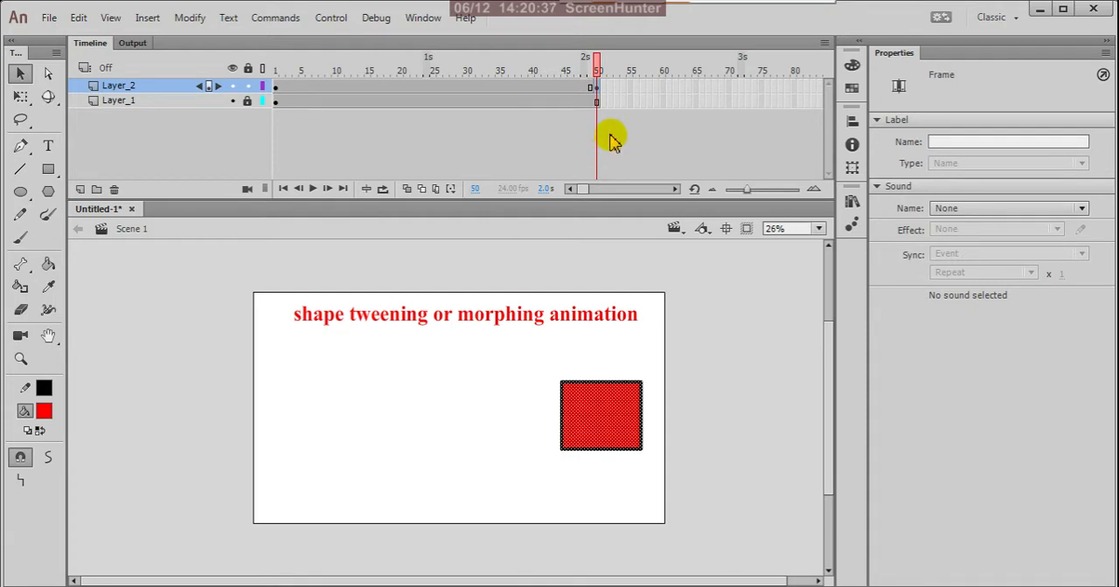
{"action": "left_click", "coordinate": [275, 88]}
{"action": "left_click", "coordinate": [275, 399]}
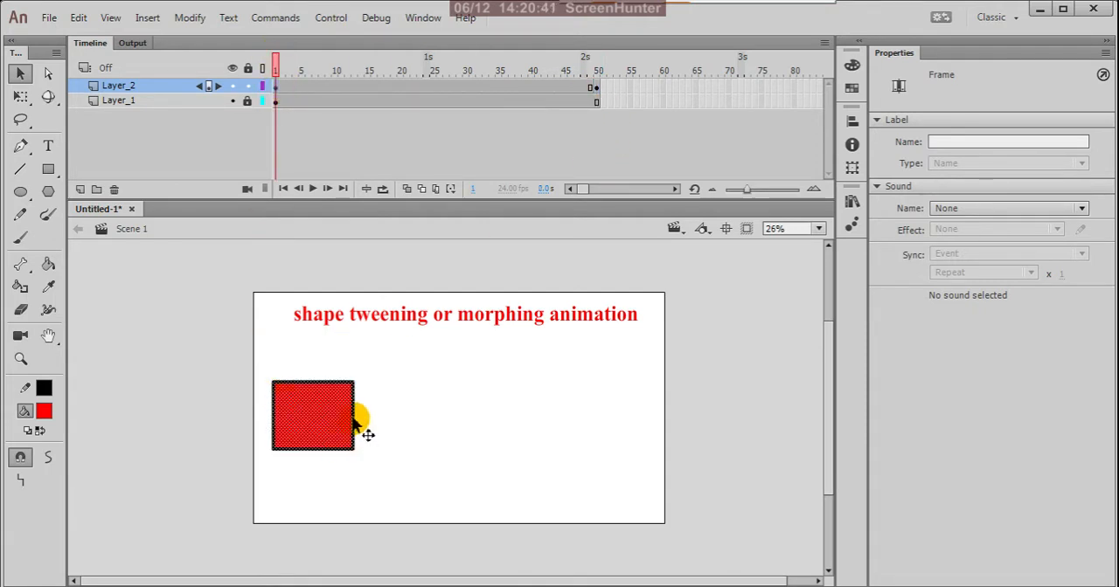
Delete the rectangle from the keyframe at frame 50 of Layer_2
{"action": "left_click", "coordinate": [597, 88]}
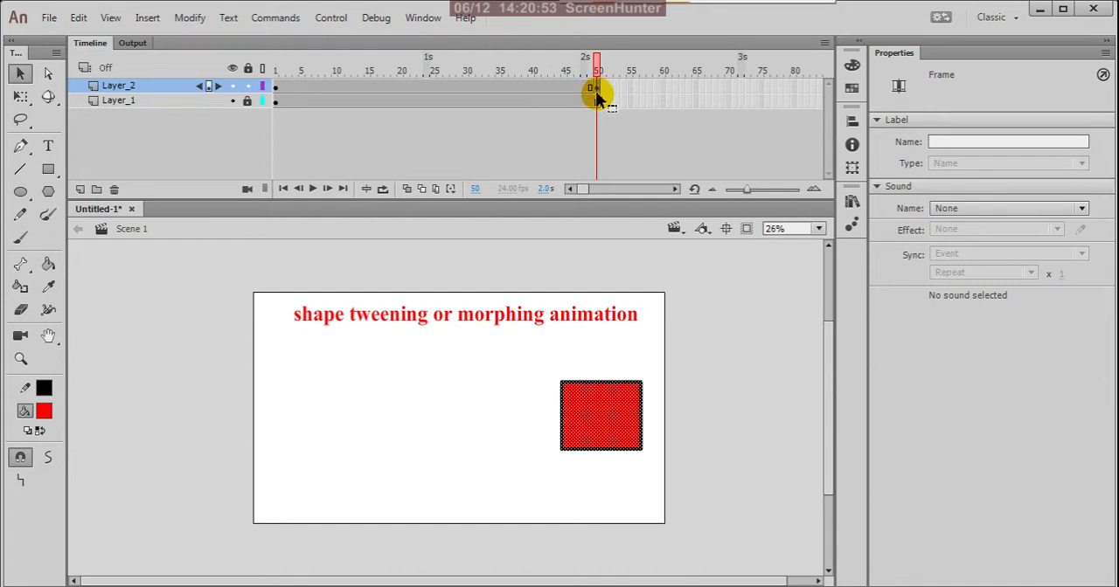
{"action": "key", "text": "Delete"}
{"action": "left_click", "coordinate": [614, 426]}
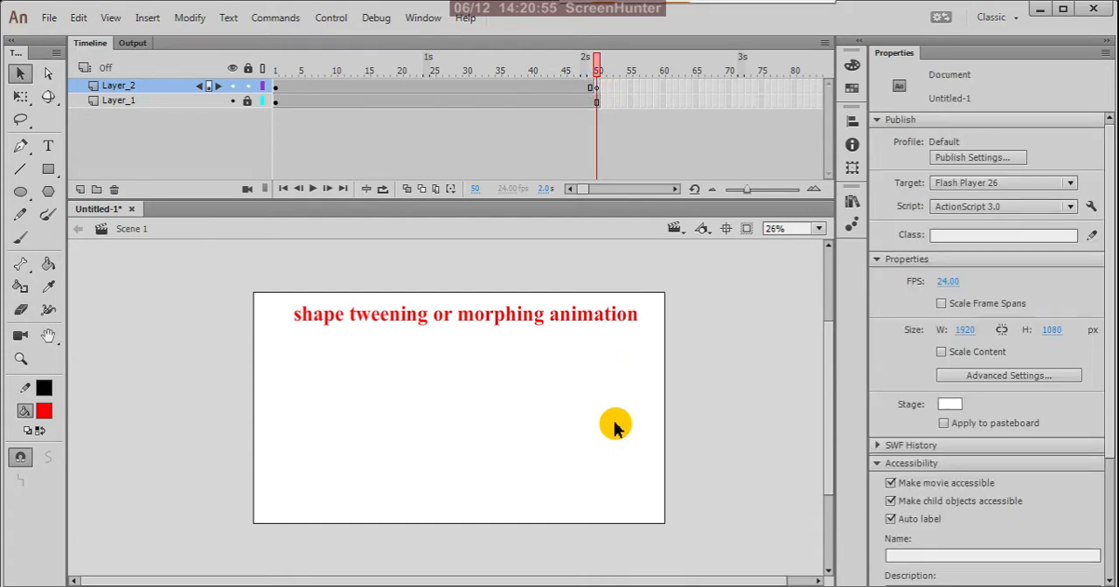
Draw a red circle about 375 px in diameter at frame 50 and position it at about X 1464, Y 340
{"action": "left_click", "coordinate": [20, 191]}
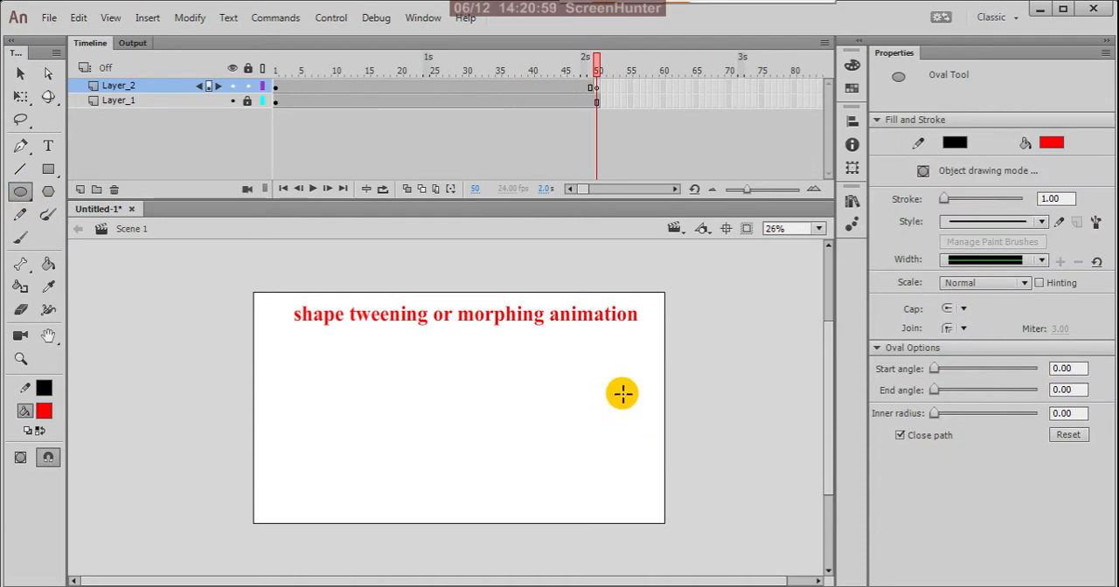
{"action": "left_click_drag", "start_coordinate": [621, 393], "coordinate": [647, 438]}
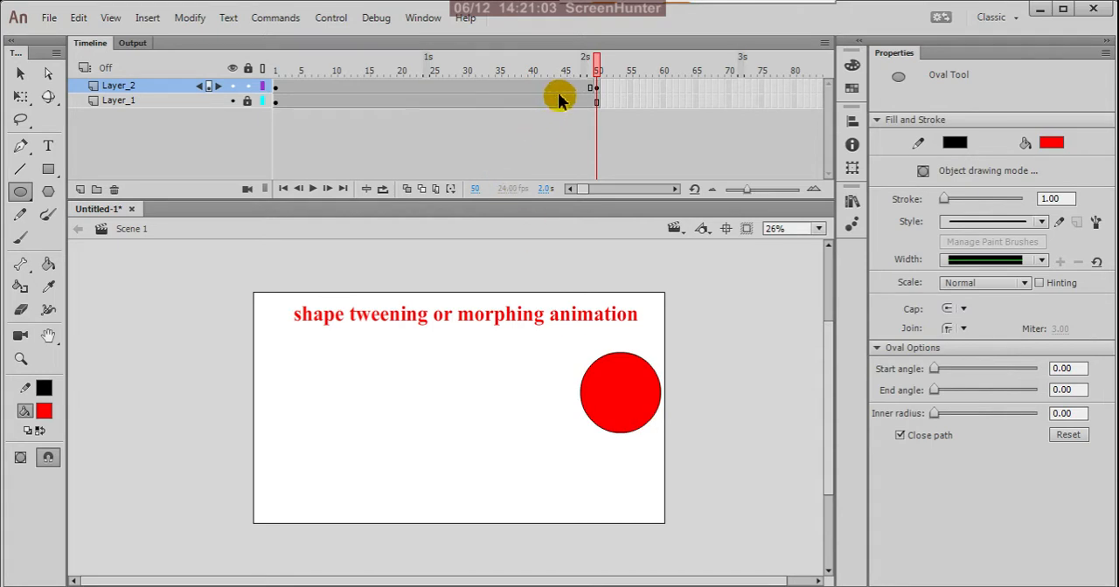
{"action": "left_click", "coordinate": [595, 88]}
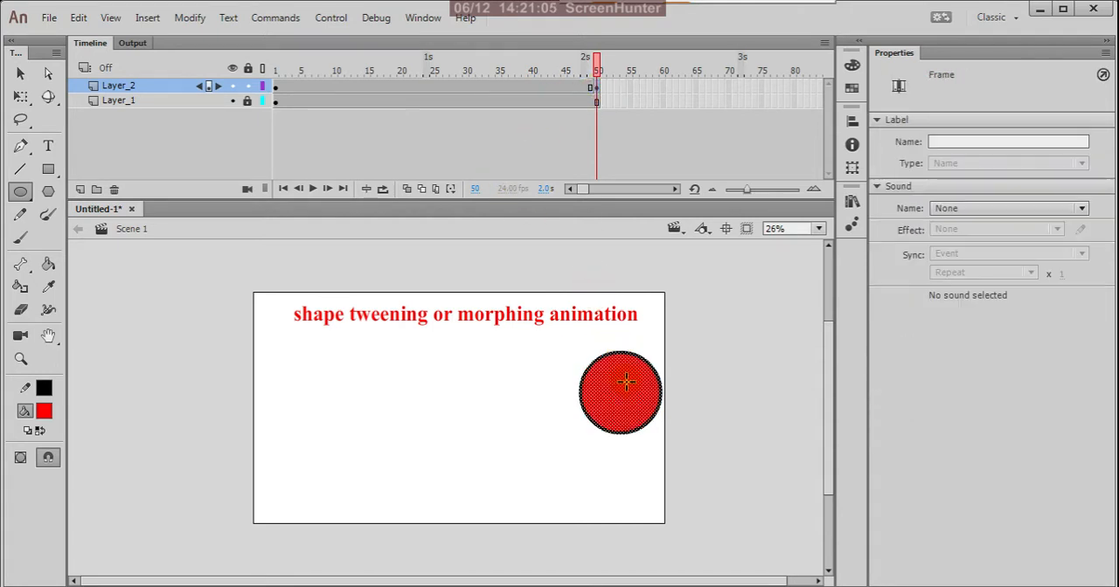
{"action": "left_click", "coordinate": [20, 73]}
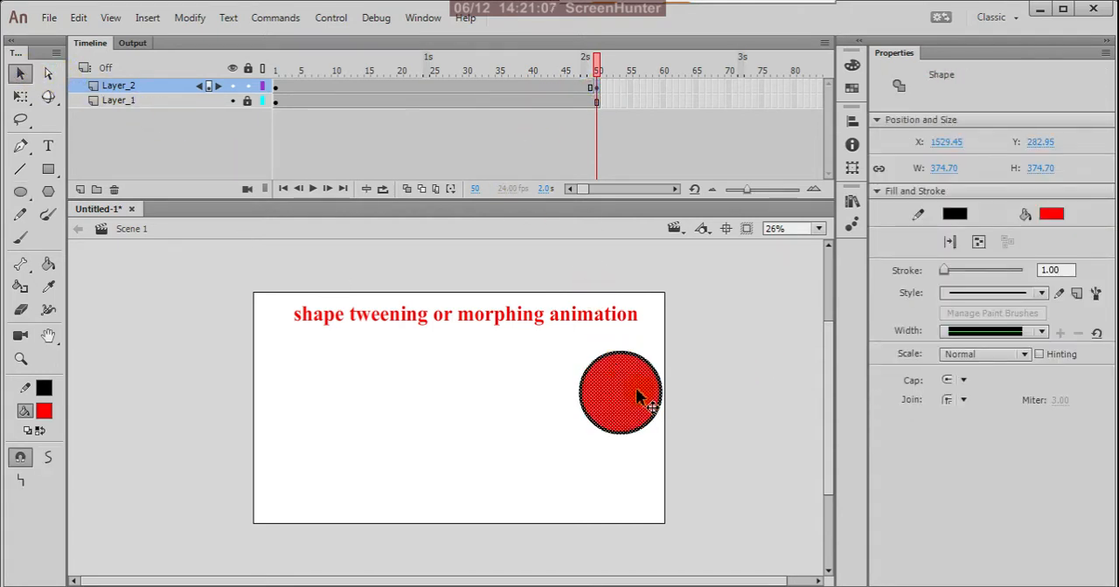
{"action": "left_click_drag", "start_coordinate": [636, 390], "coordinate": [603, 402]}
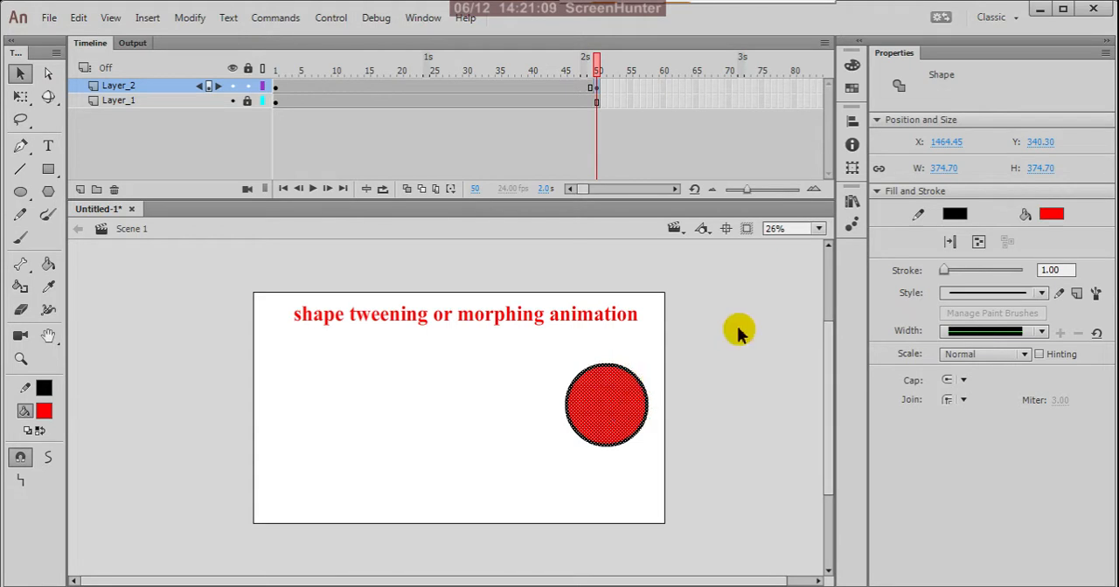
Create a shape tween on Layer_2 between the rectangle at frame 1 and the circle at frame 50
{"action": "left_click_drag", "start_coordinate": [596, 75], "coordinate": [275, 84]}
{"action": "left_click", "coordinate": [300, 85]}
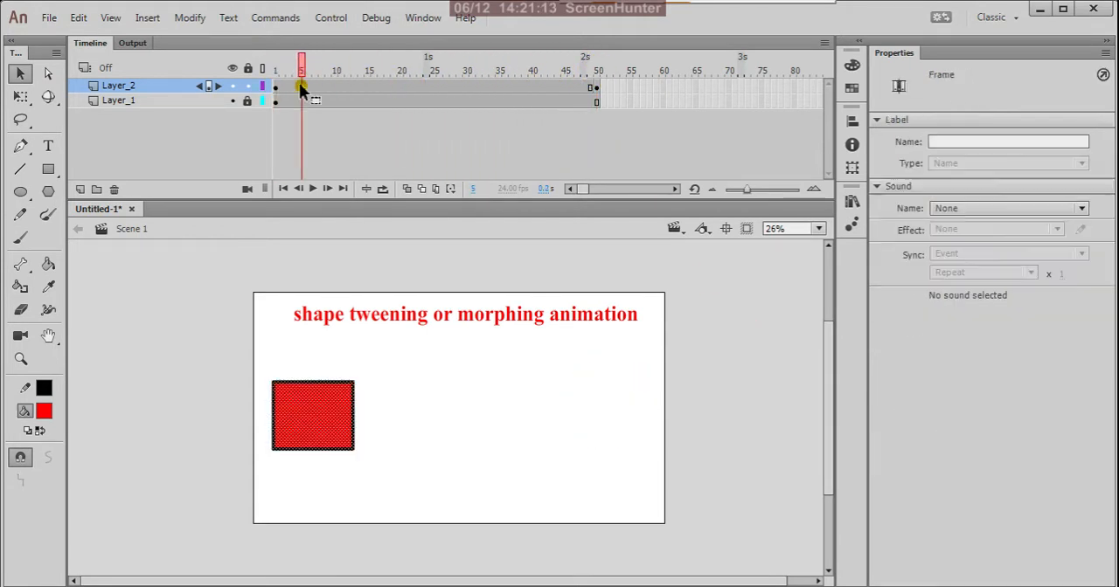
{"action": "left_click", "coordinate": [371, 84]}
{"action": "left_click", "coordinate": [439, 85]}
{"action": "left_click", "coordinate": [463, 87]}
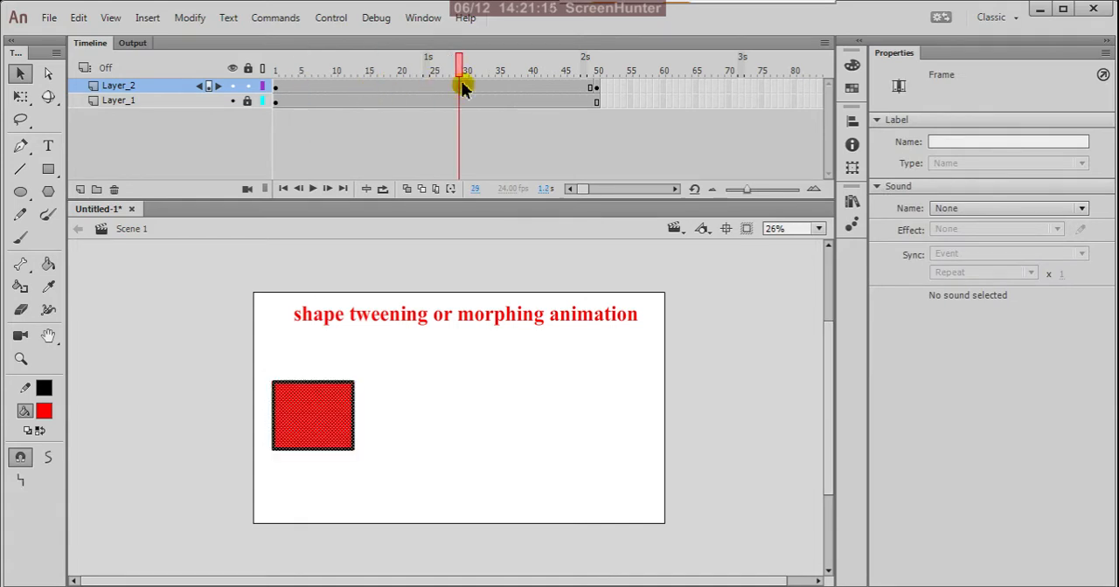
{"action": "right_click", "coordinate": [470, 87]}
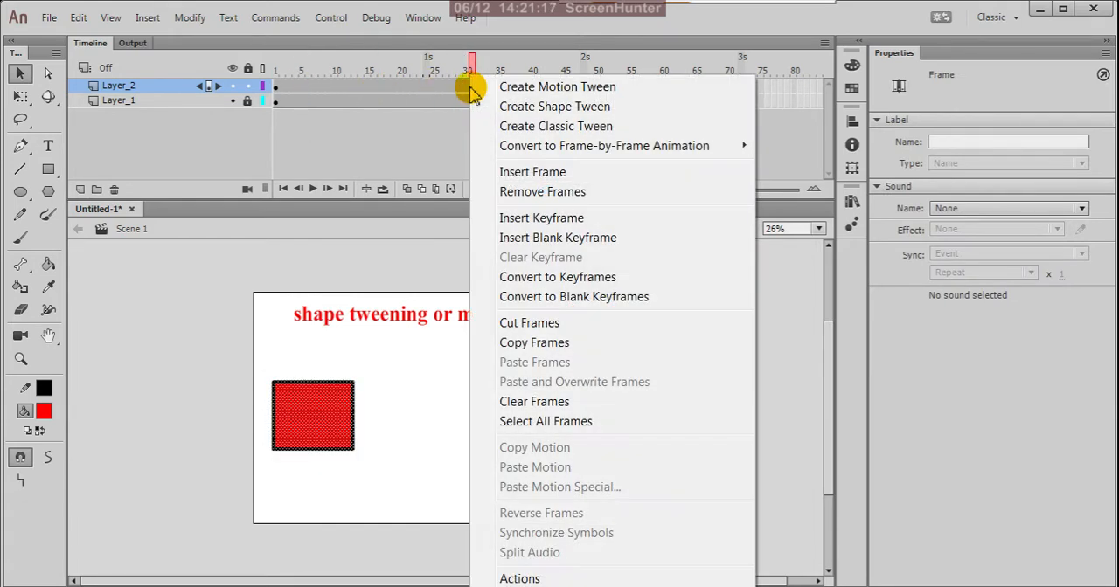
{"action": "left_click", "coordinate": [560, 107]}
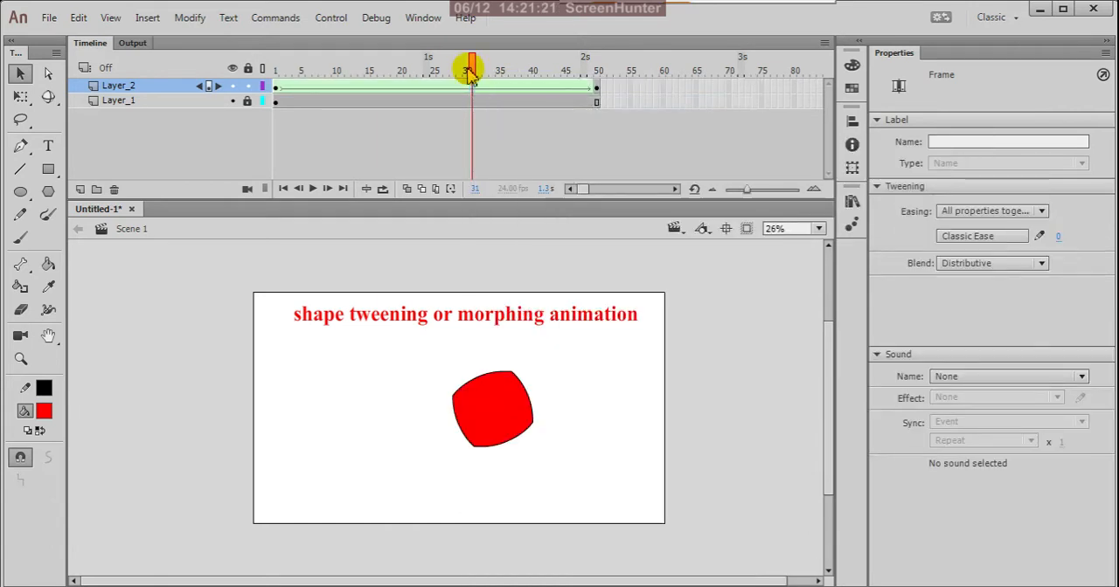
Scrub through the timeline and play the animation to preview the rectangle morphing into the circle
{"action": "left_click_drag", "start_coordinate": [469, 67], "coordinate": [249, 99]}
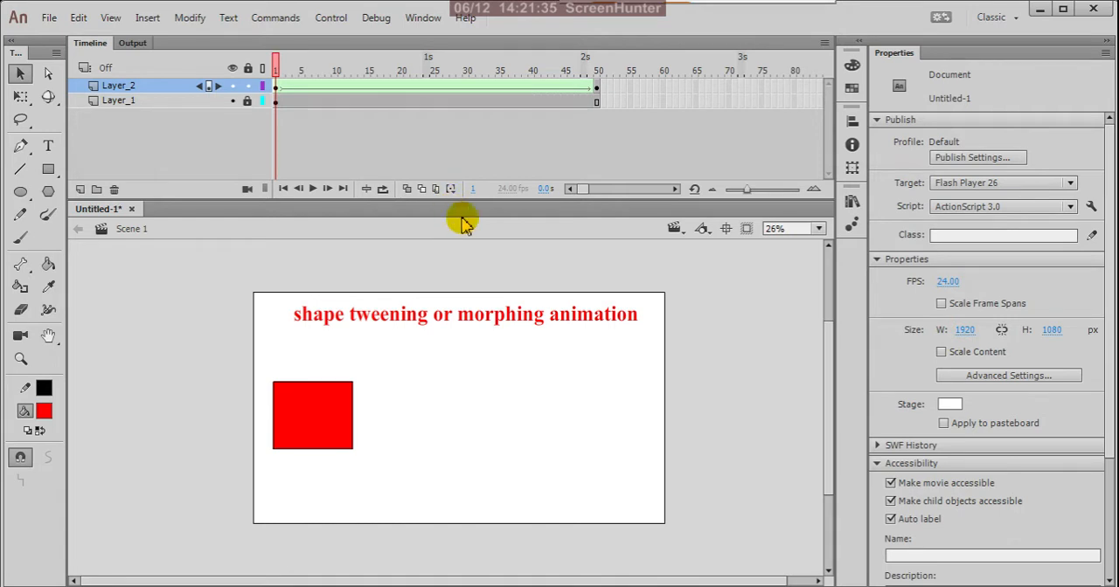
{"action": "left_click", "coordinate": [313, 190]}
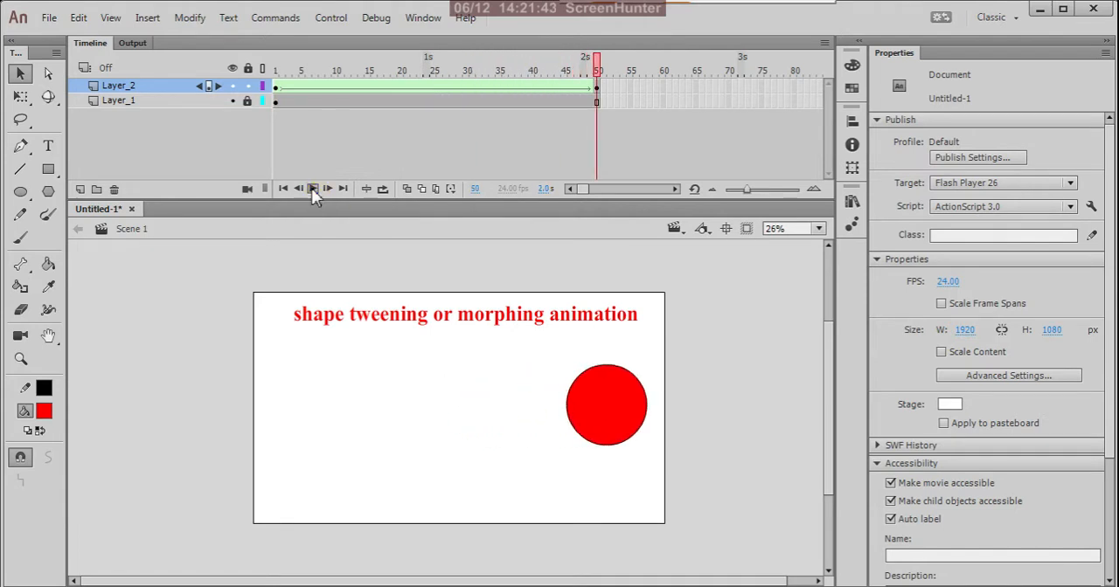
{"action": "left_click", "coordinate": [313, 190]}
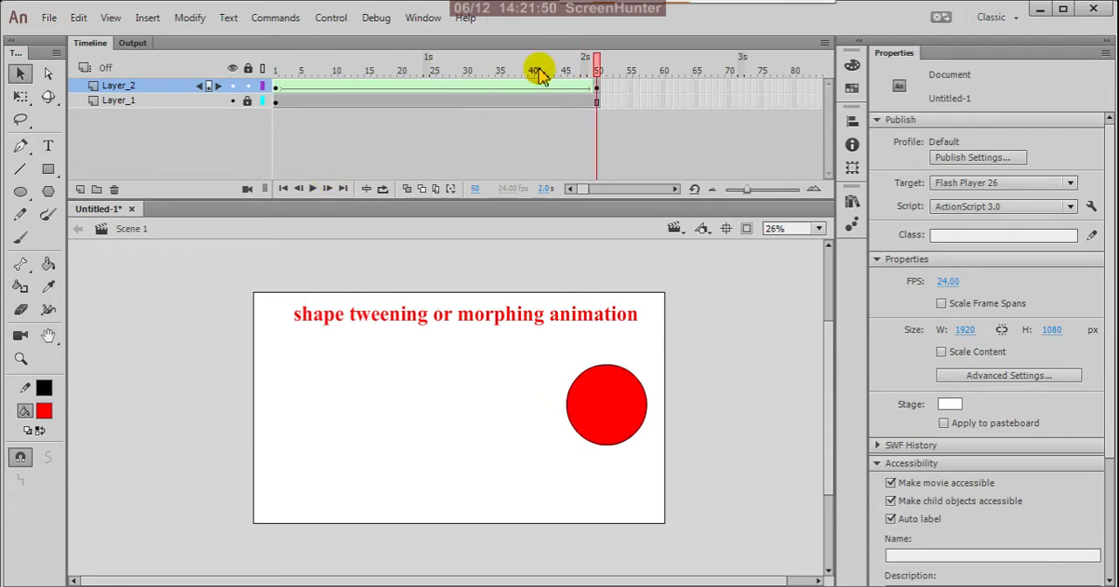
{"action": "left_click_drag", "start_coordinate": [596, 63], "coordinate": [607, 124]}
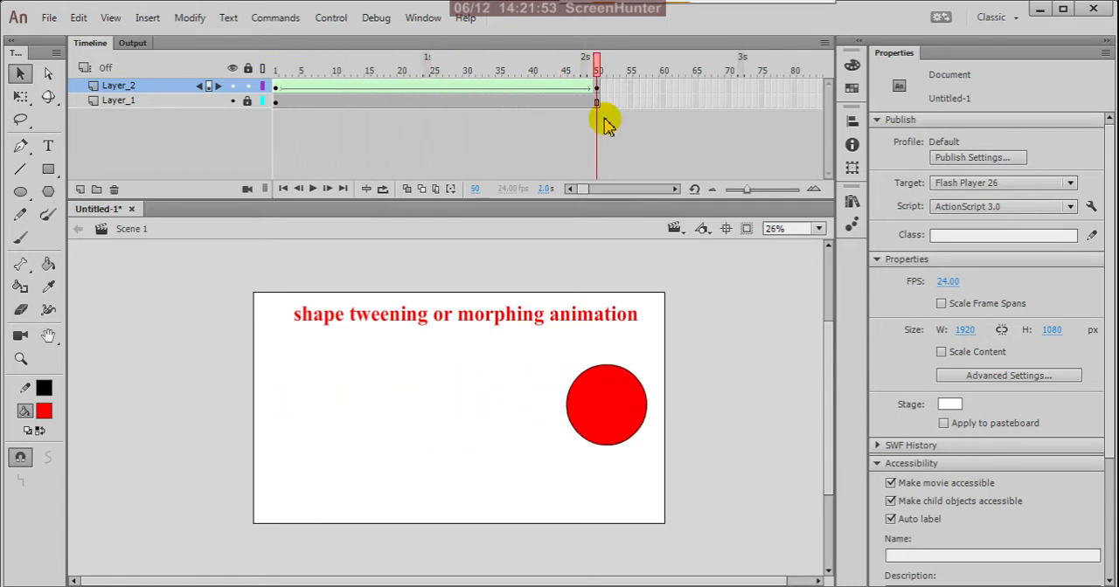
Change the fill color of the circle at frame 50 of Layer_2 to blue-violet
{"action": "left_click", "coordinate": [596, 88]}
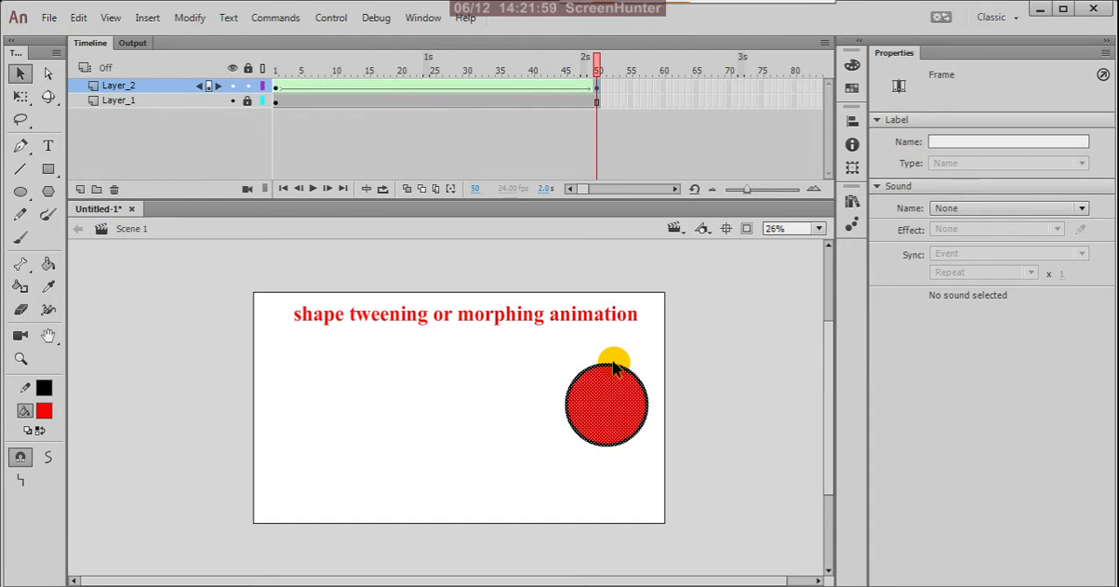
{"action": "left_click", "coordinate": [43, 415]}
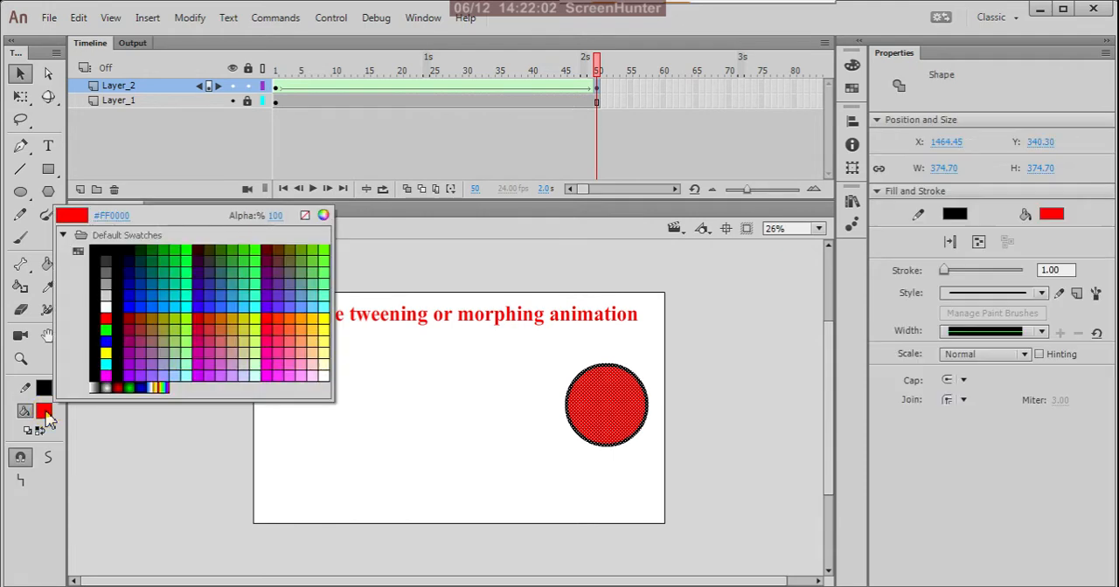
{"action": "left_click", "coordinate": [295, 305]}
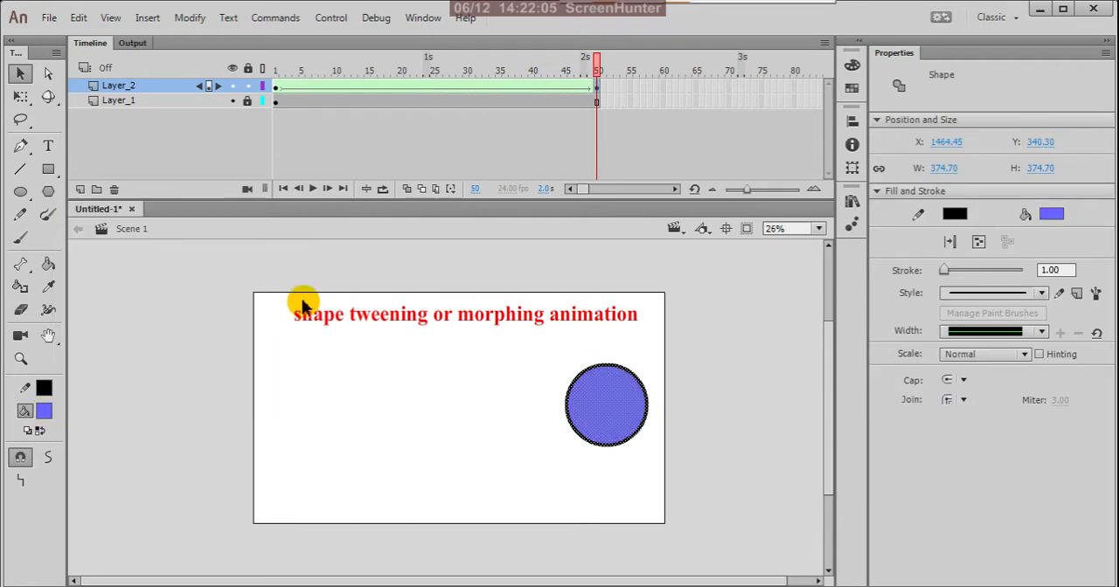
Play the tween from frame 1 and test the movie to preview the shape and color change
{"action": "left_click_drag", "start_coordinate": [595, 58], "coordinate": [257, 112]}
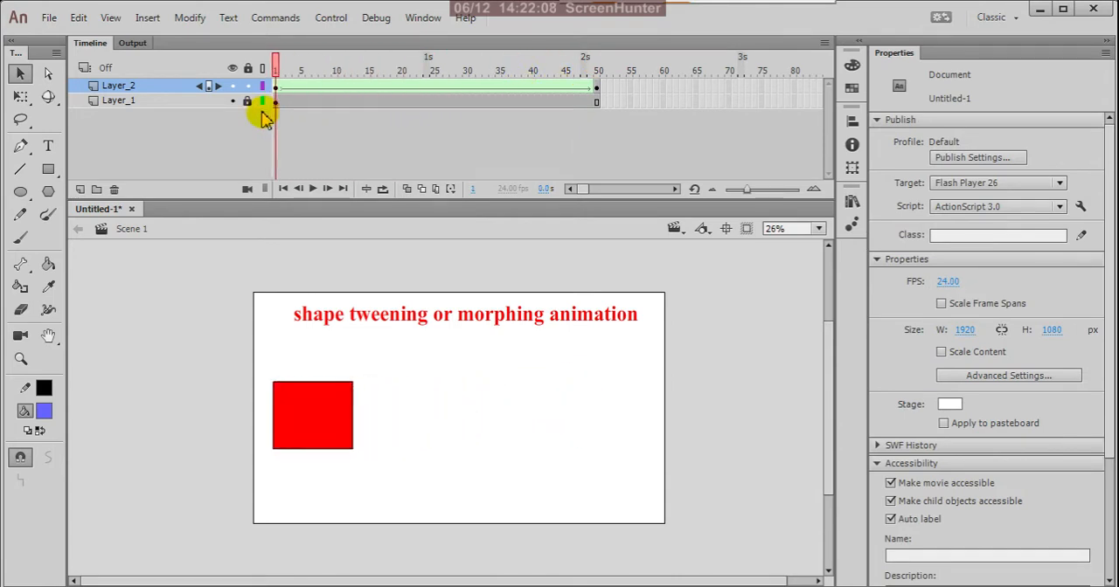
{"action": "left_click", "coordinate": [312, 189]}
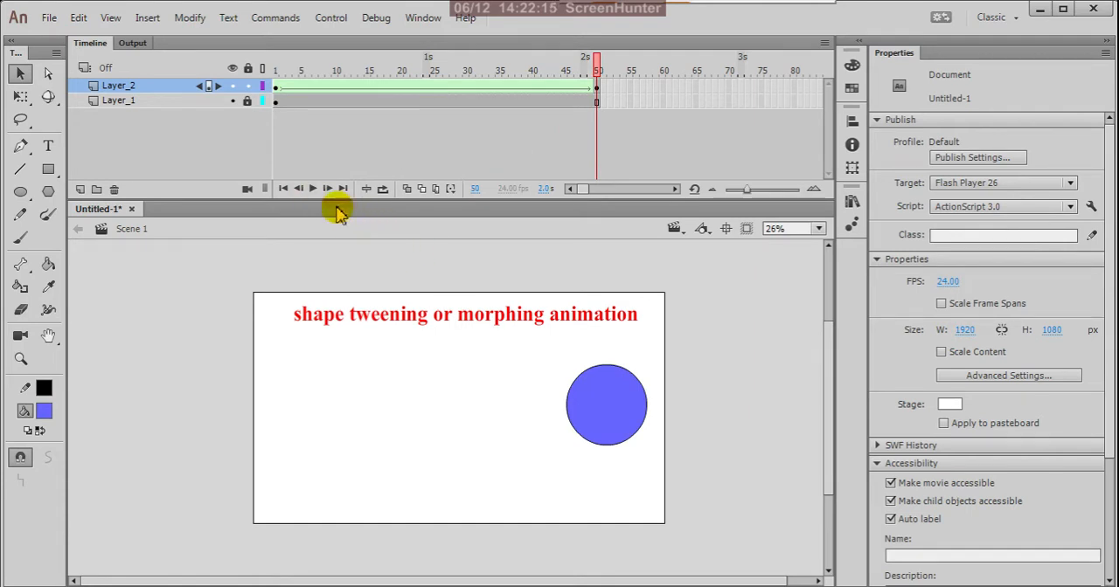
{"action": "key", "text": "ctrl+Return"}
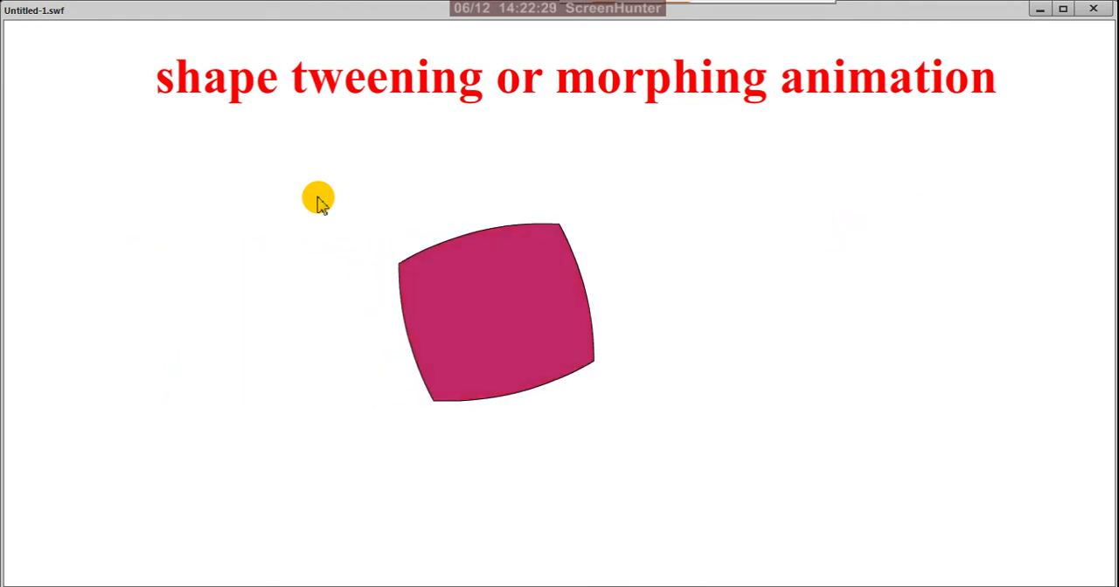
{"action": "left_click", "coordinate": [1093, 9]}
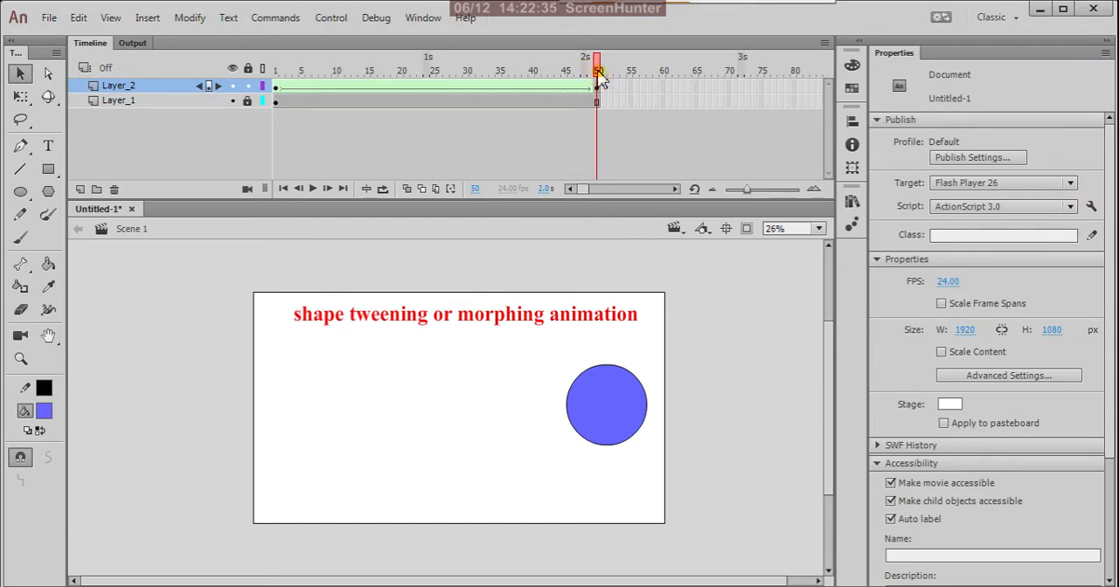
Examine the keyframes at frames 1 and 50 of Layer_2 and the options for the shape tween between them
{"action": "left_click_drag", "start_coordinate": [601, 79], "coordinate": [607, 105]}
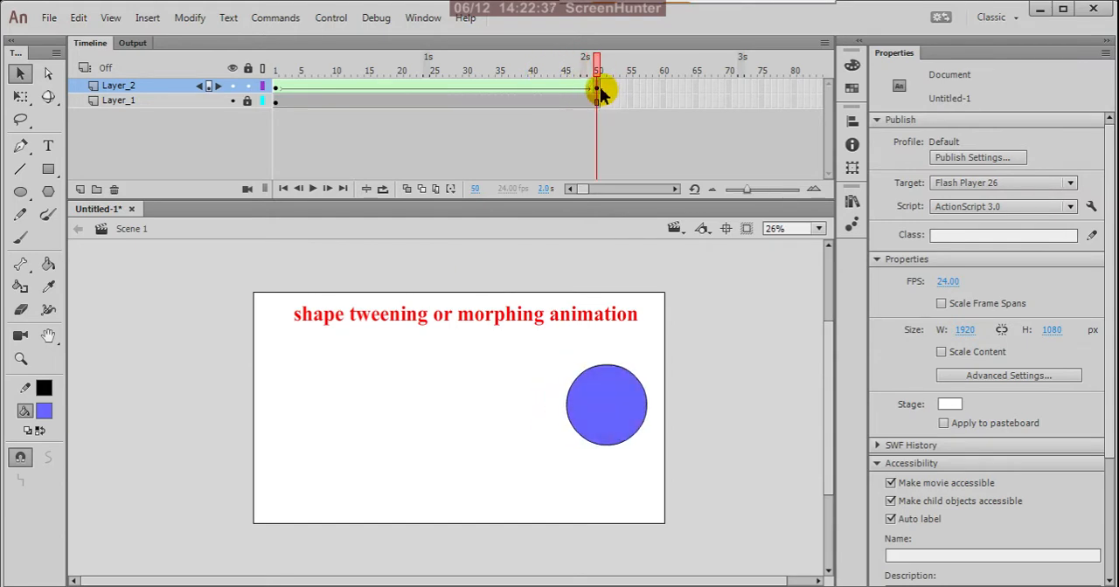
{"action": "left_click", "coordinate": [600, 89]}
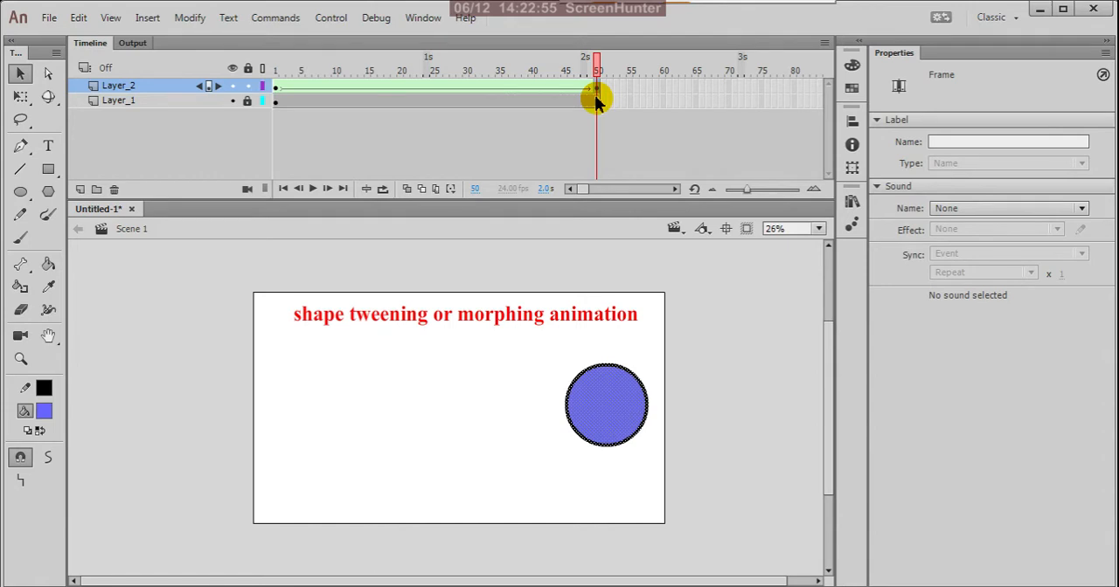
{"action": "left_click", "coordinate": [276, 88]}
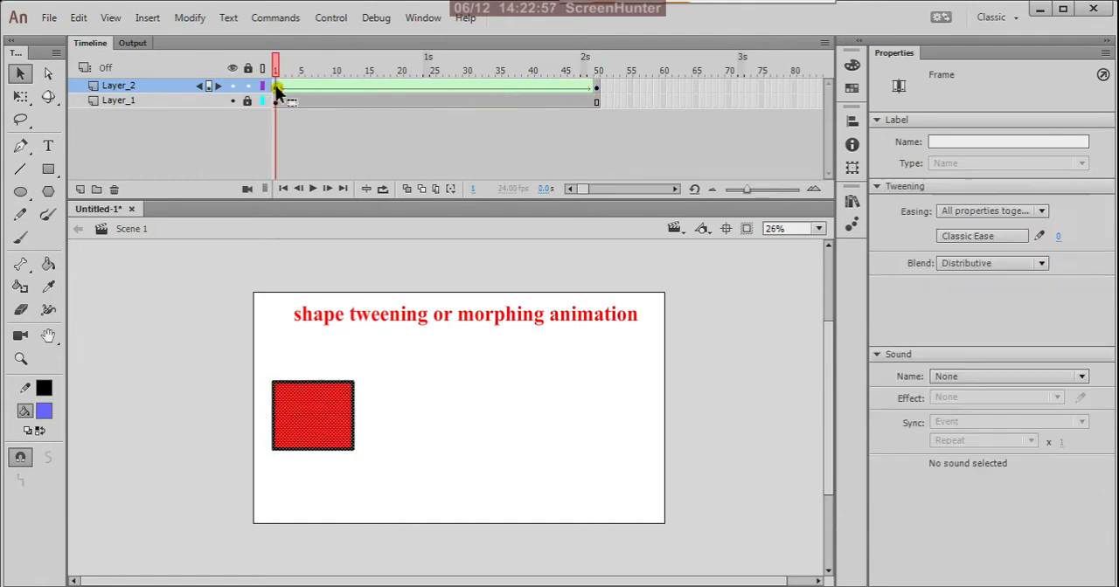
{"action": "left_click", "coordinate": [597, 88]}
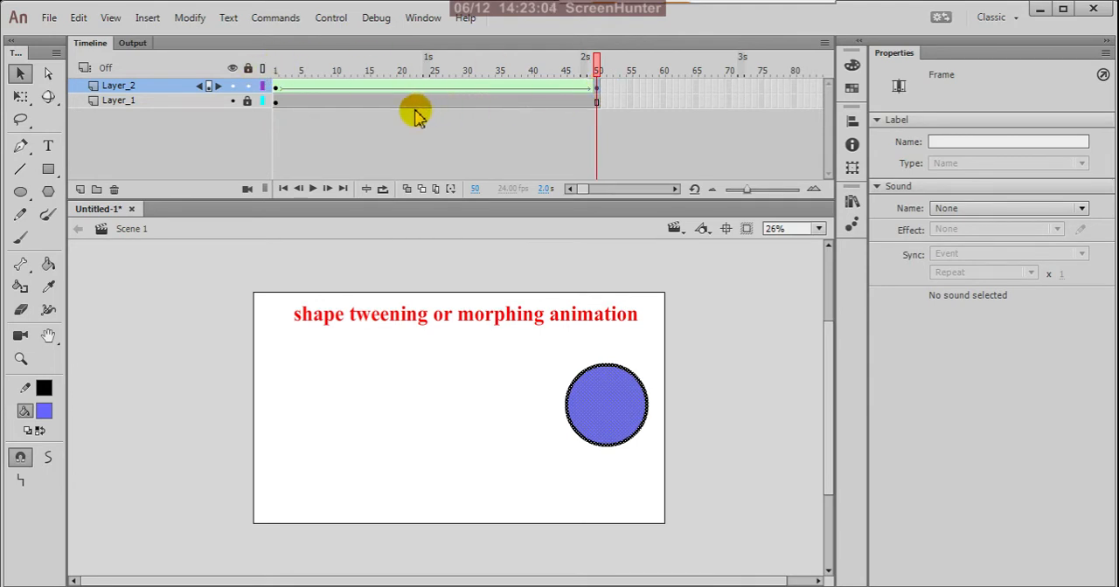
{"action": "left_click", "coordinate": [276, 87]}
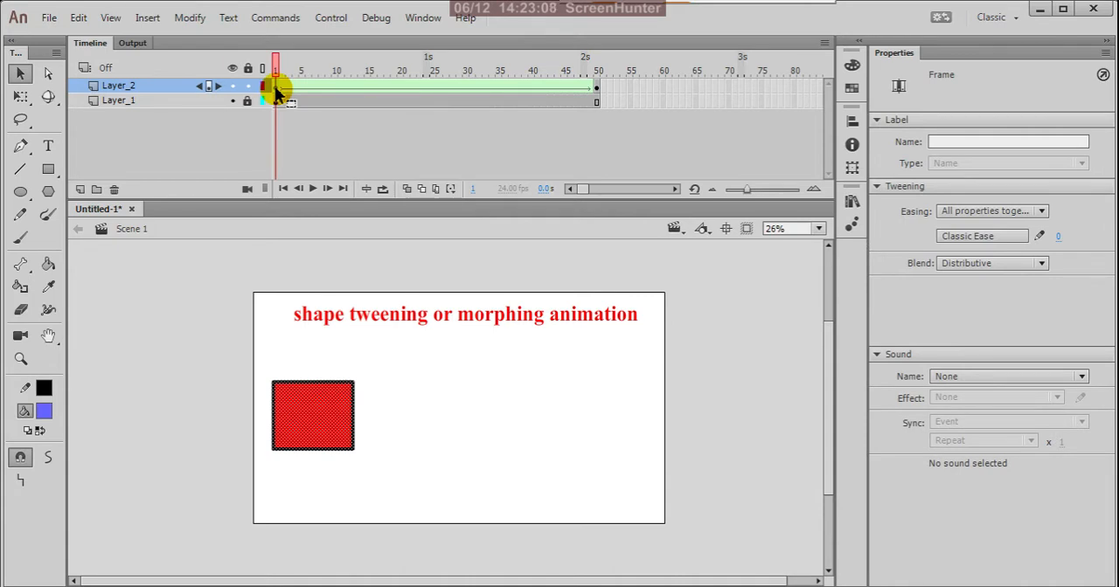
{"action": "left_click", "coordinate": [597, 91]}
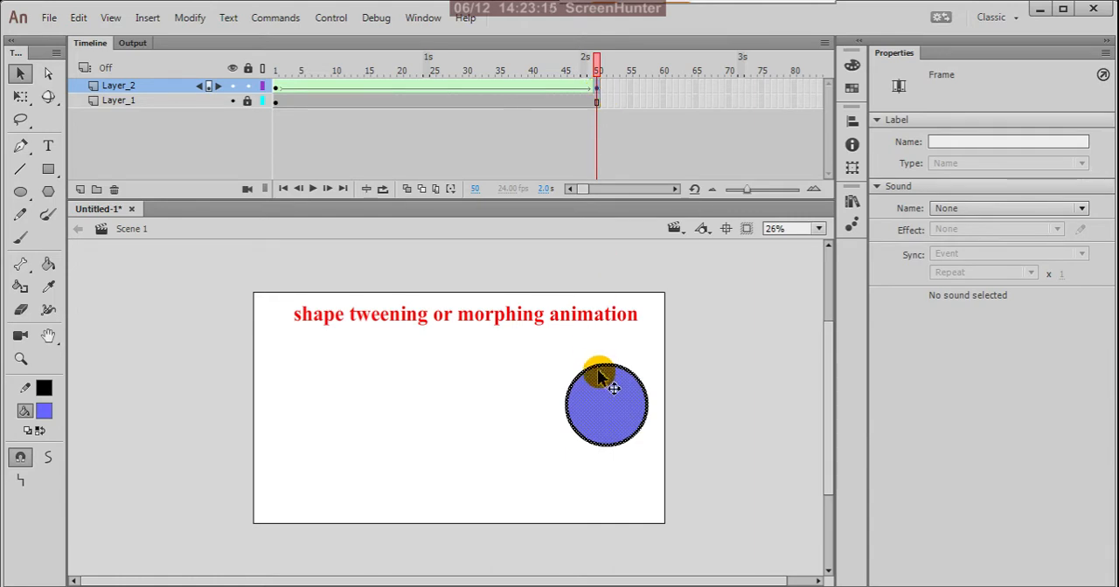
{"action": "right_click", "coordinate": [494, 84]}
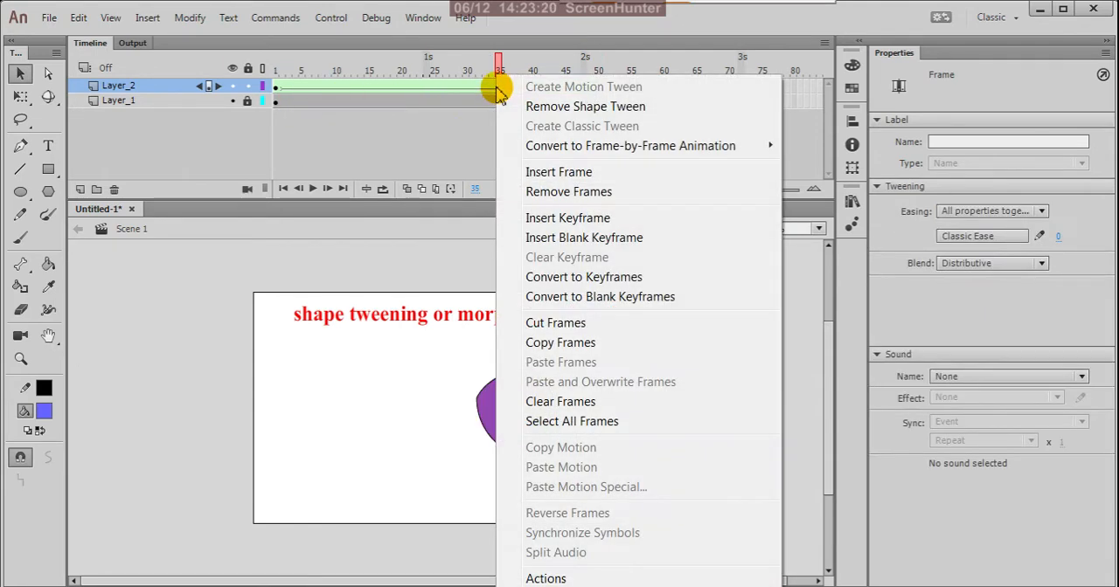
{"action": "left_click", "coordinate": [461, 150]}
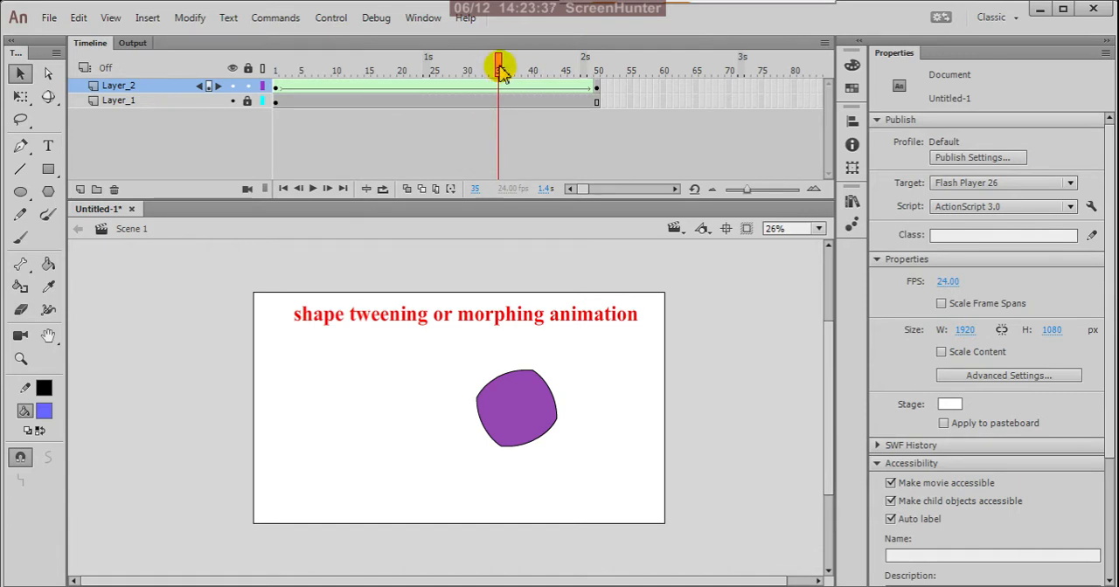
{"action": "left_click_drag", "start_coordinate": [501, 75], "coordinate": [282, 84]}
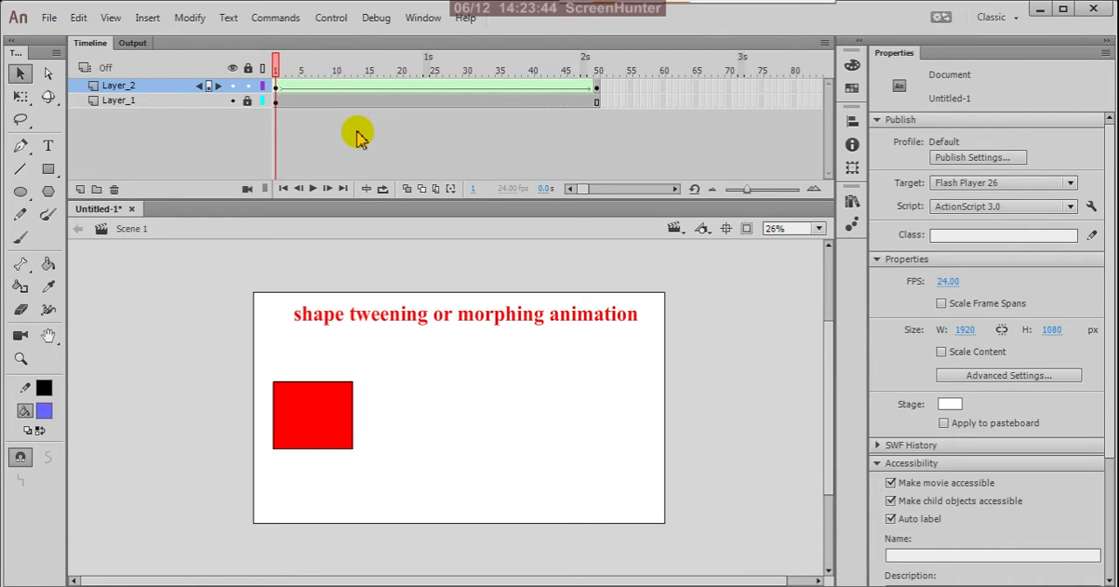
Open the custom ease editor for the Layer_2 shape tween from its keyframe at frame 1
{"action": "left_click", "coordinate": [277, 88]}
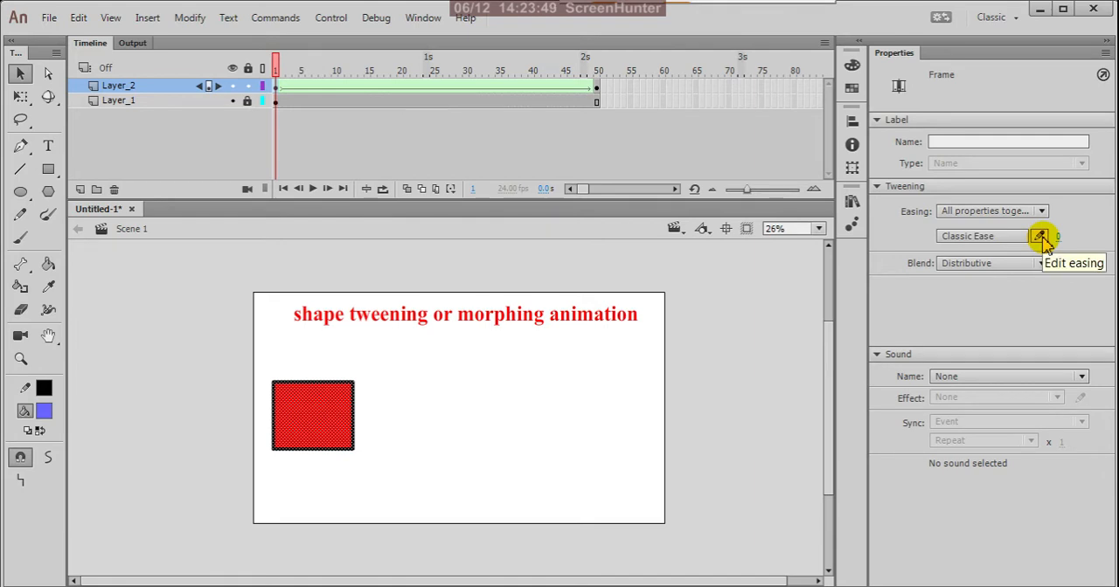
{"action": "left_click", "coordinate": [1041, 237]}
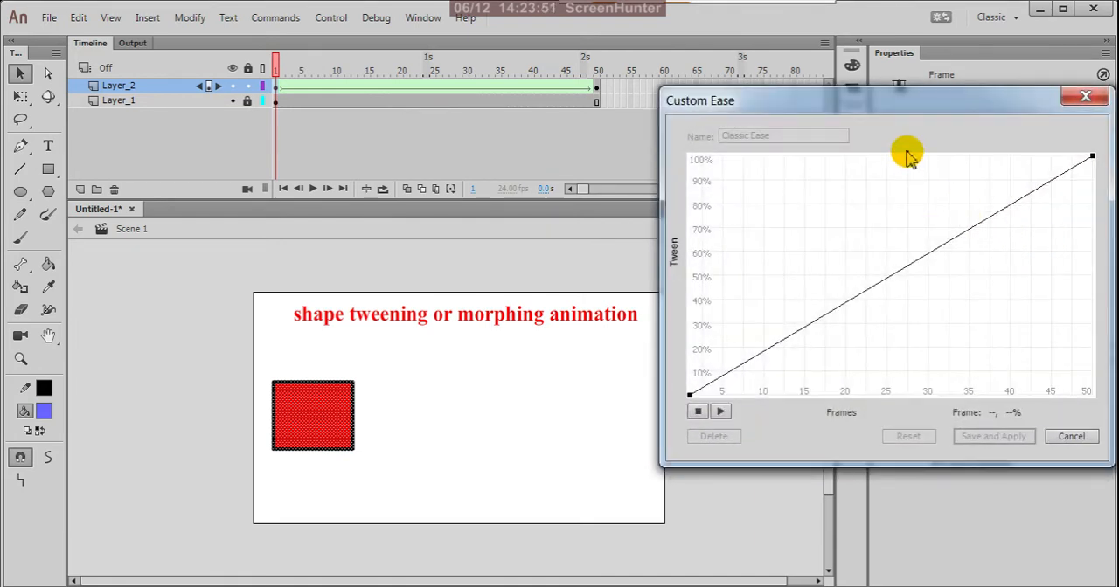
{"action": "left_click_drag", "start_coordinate": [925, 108], "coordinate": [929, 117]}
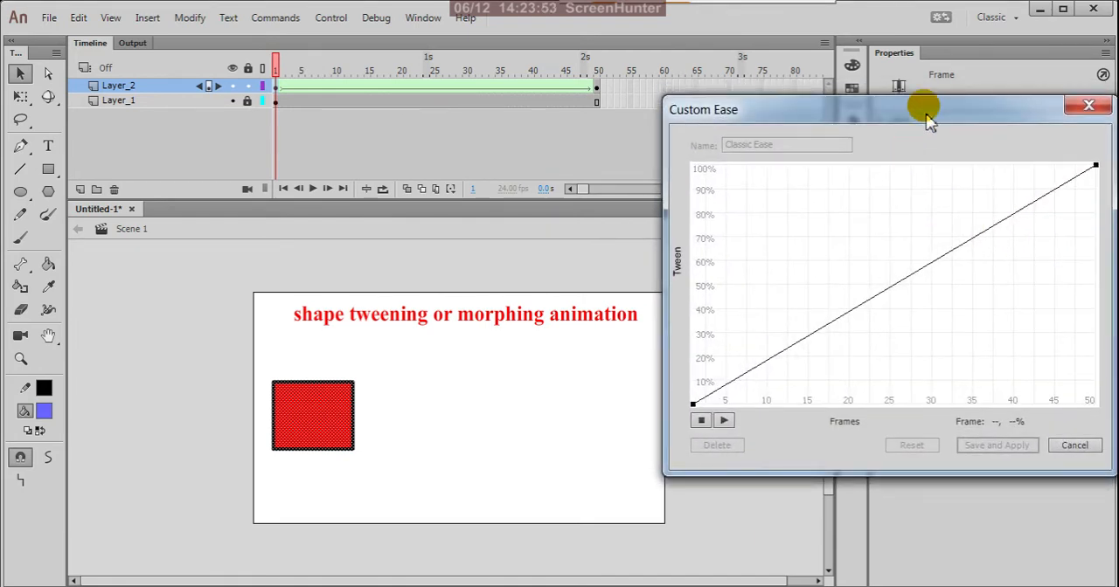
Try a slow-start ease curve with the start point's handle extended to frame 50 at 0%, previewing it before resetting the curve
{"action": "left_click", "coordinate": [692, 406]}
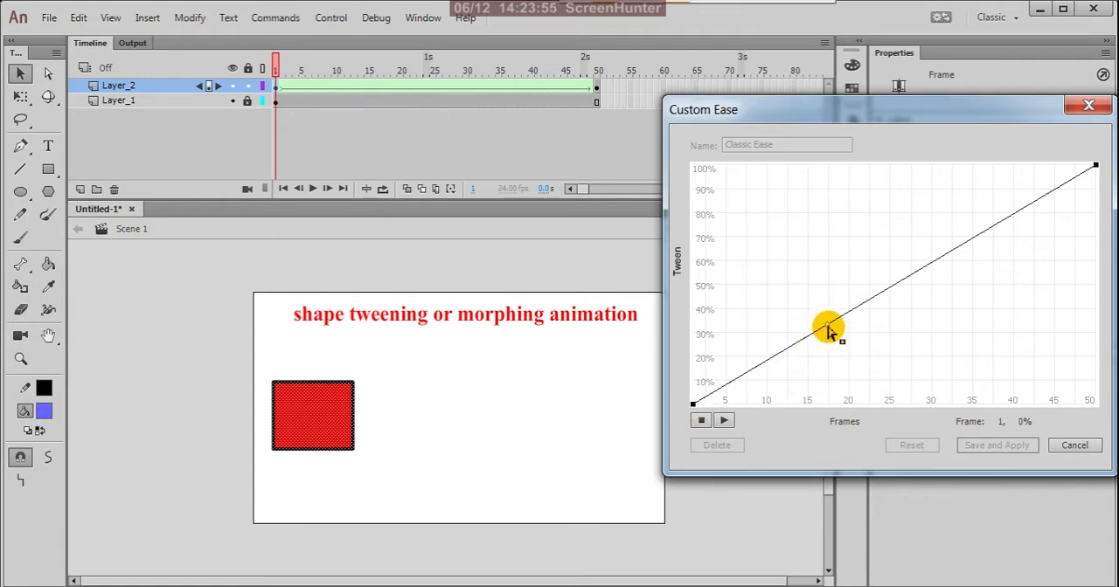
{"action": "left_click_drag", "start_coordinate": [829, 325], "coordinate": [1111, 440]}
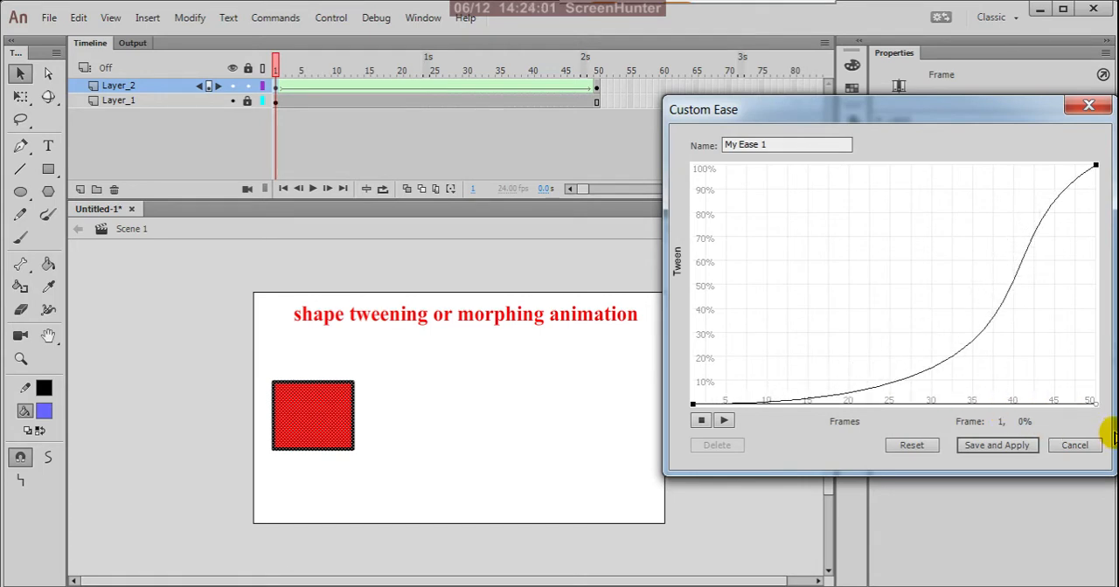
{"action": "left_click", "coordinate": [726, 422]}
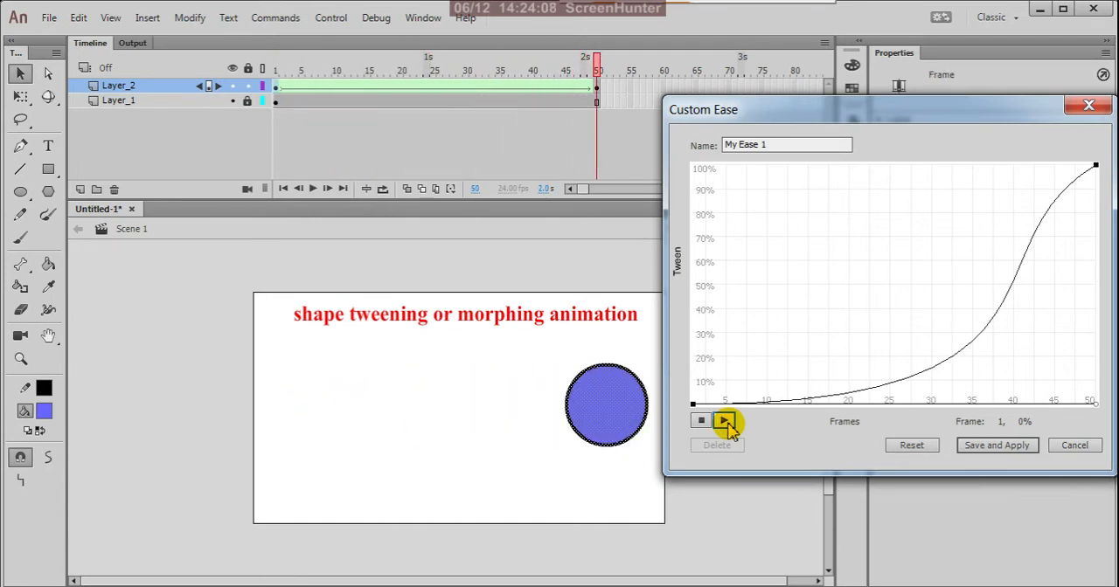
{"action": "left_click", "coordinate": [725, 421]}
{"action": "left_click", "coordinate": [725, 421]}
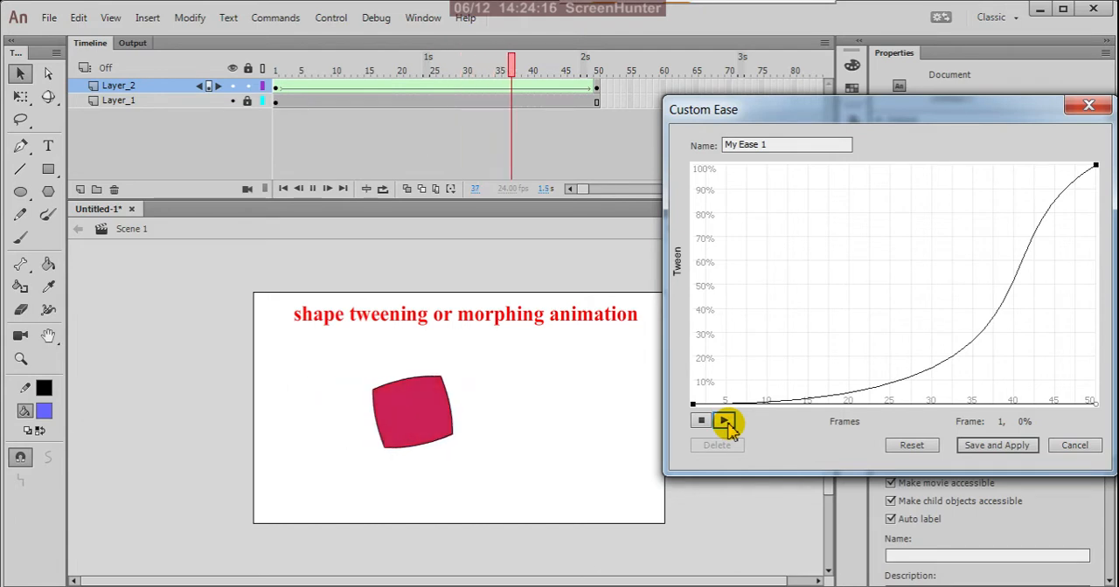
{"action": "left_click", "coordinate": [726, 421]}
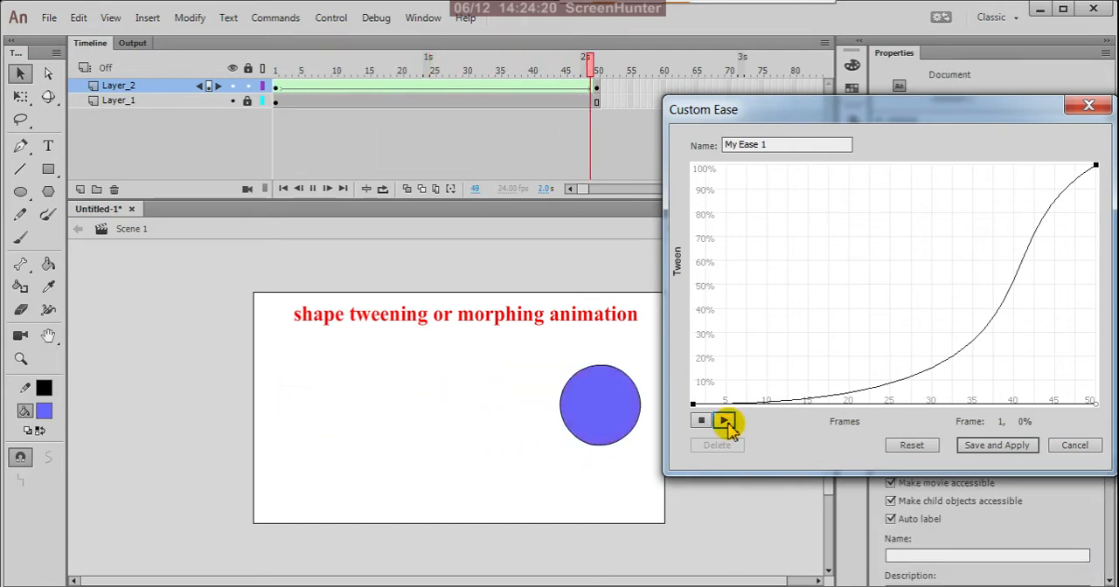
{"action": "left_click", "coordinate": [909, 447]}
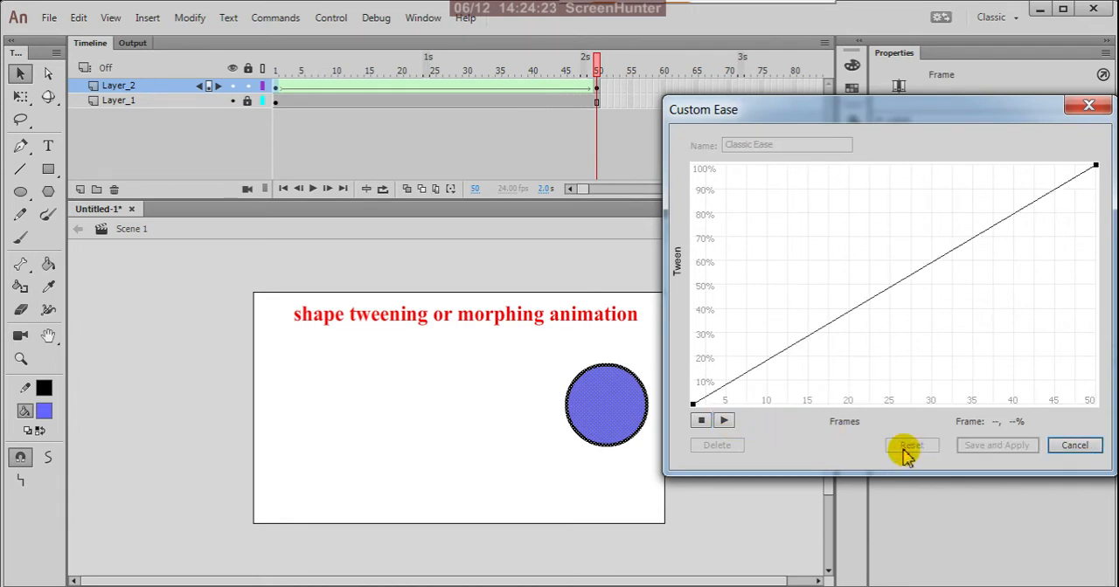
Try a fast-start ease curve with the end point's handle extended to frame 1 at 100%, previewing it before resetting the curve
{"action": "left_click", "coordinate": [1096, 168]}
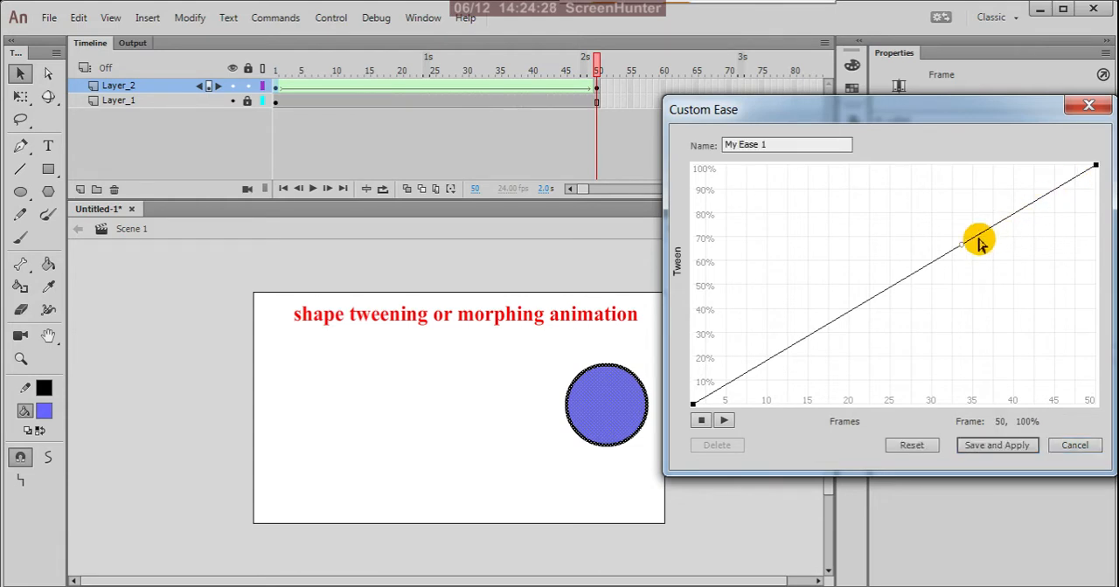
{"action": "left_click_drag", "start_coordinate": [962, 251], "coordinate": [695, 165]}
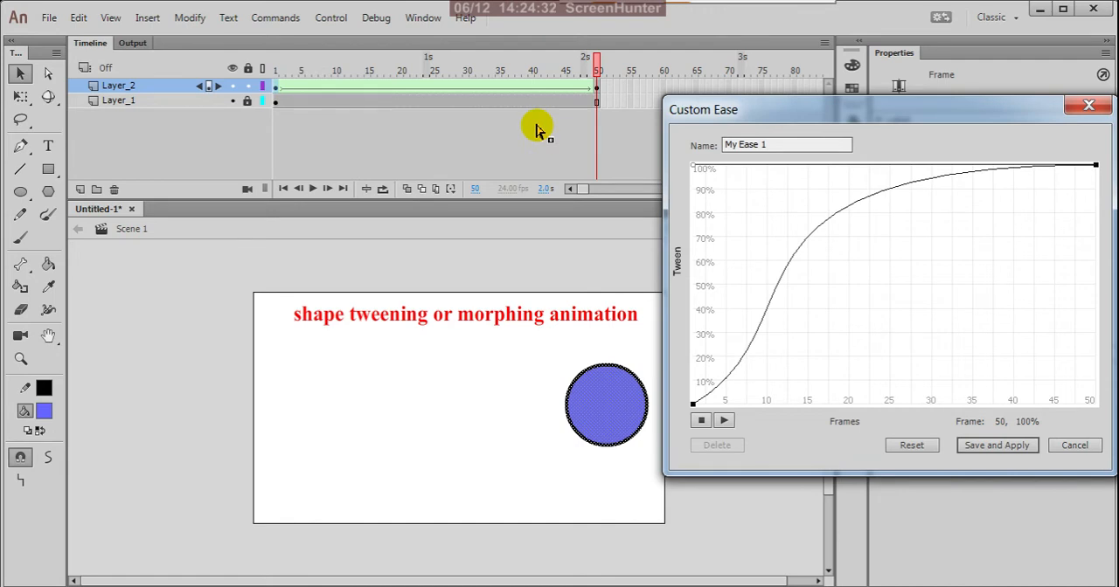
{"action": "left_click", "coordinate": [725, 422]}
{"action": "left_click", "coordinate": [725, 422]}
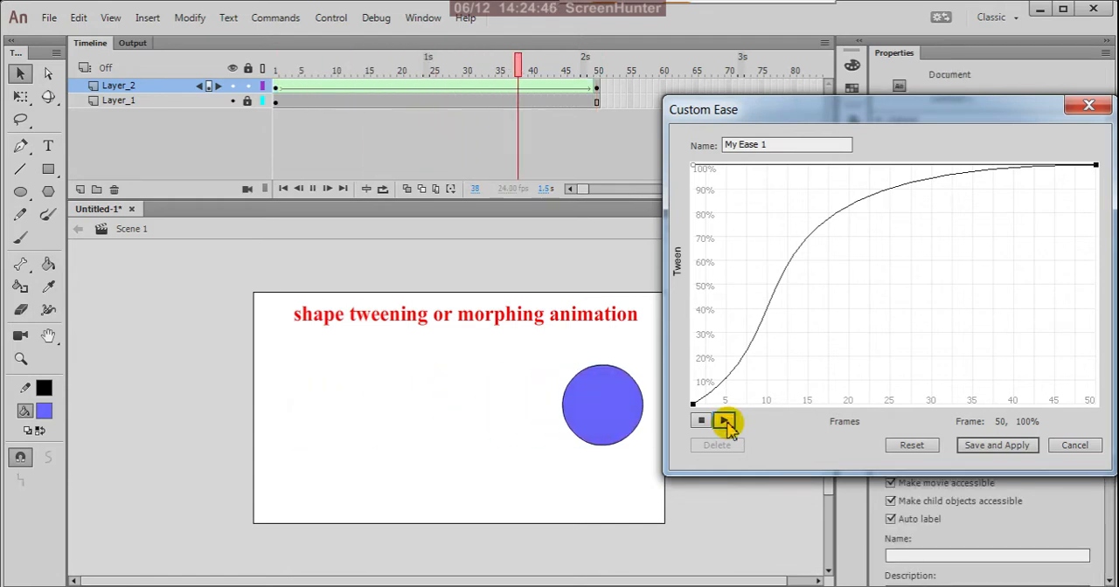
{"action": "left_click", "coordinate": [725, 421]}
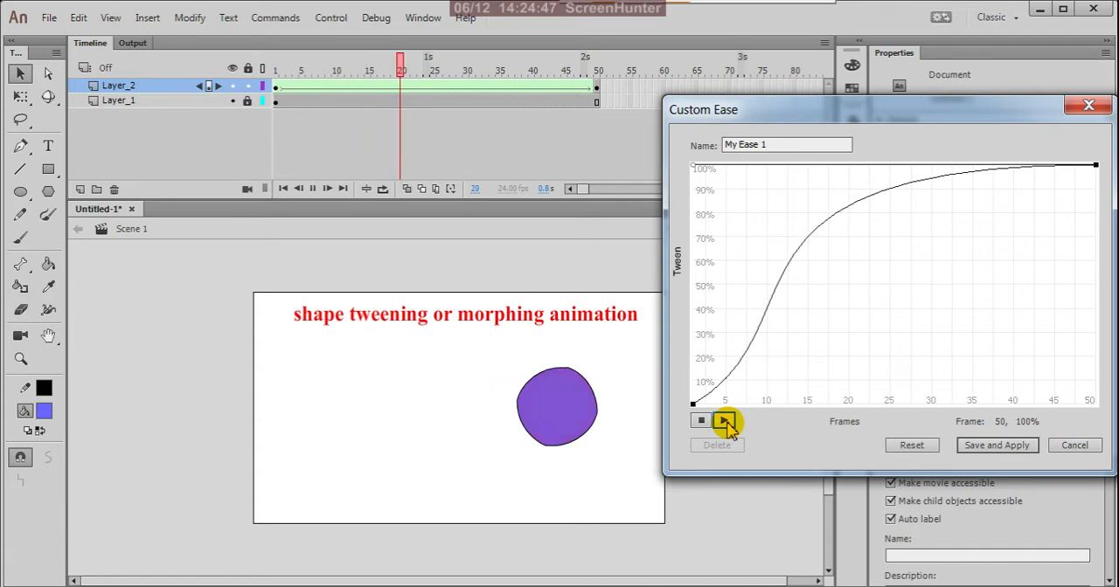
{"action": "left_click", "coordinate": [724, 422]}
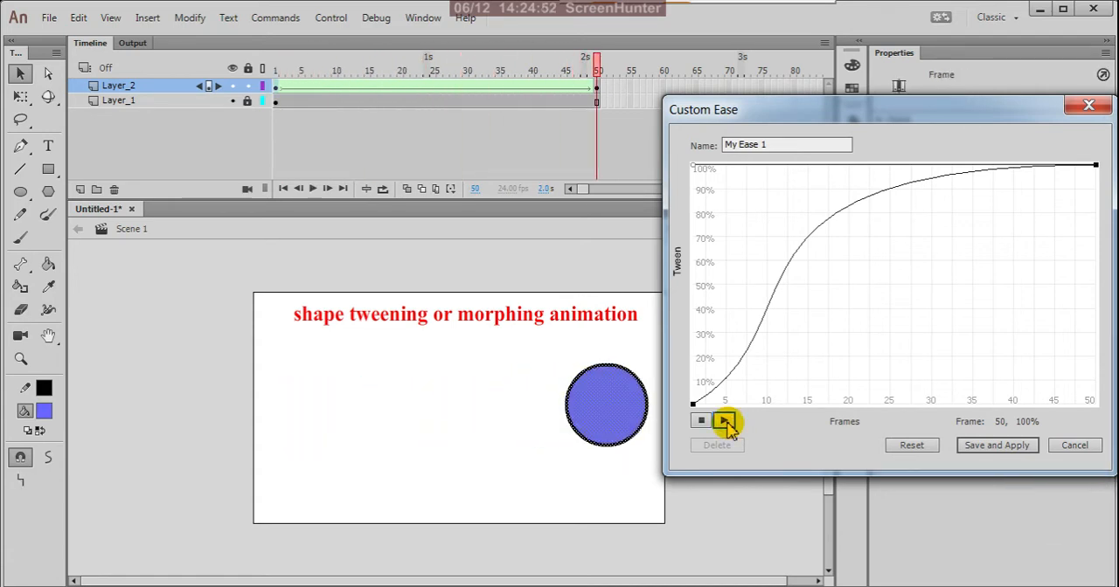
{"action": "left_click", "coordinate": [725, 421]}
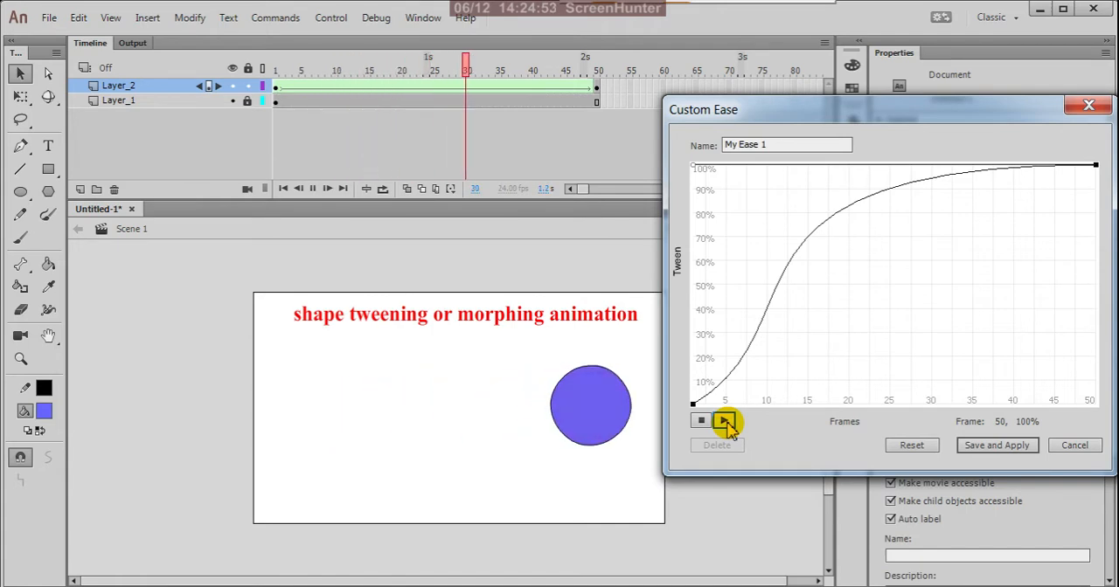
{"action": "left_click", "coordinate": [914, 447]}
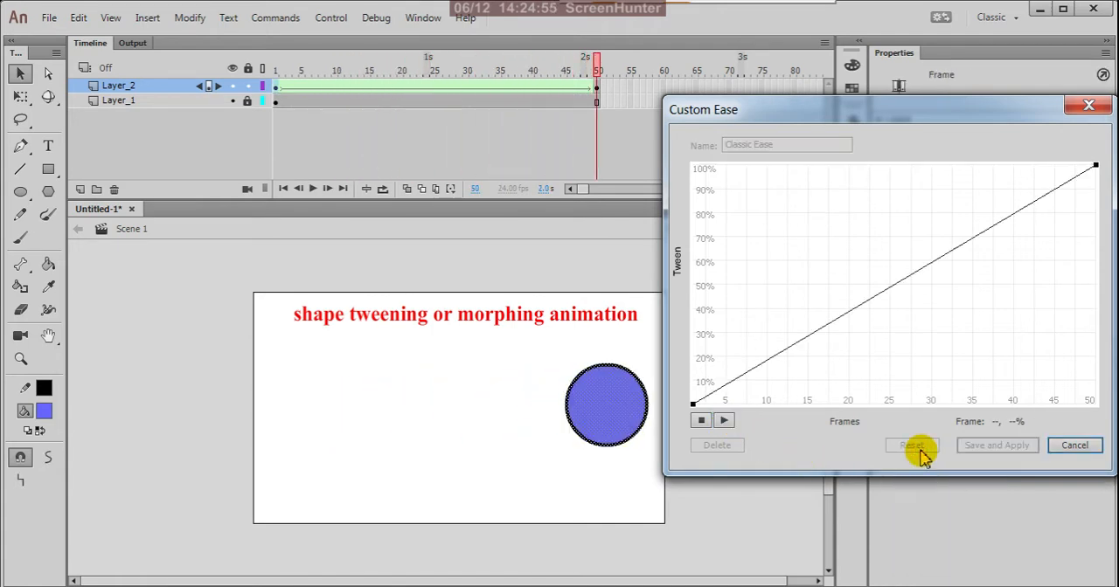
Add an ease curve point at about frame 26, 51%, and stretch its handles so the curve rises, dips and rises again
{"action": "left_click", "coordinate": [899, 285]}
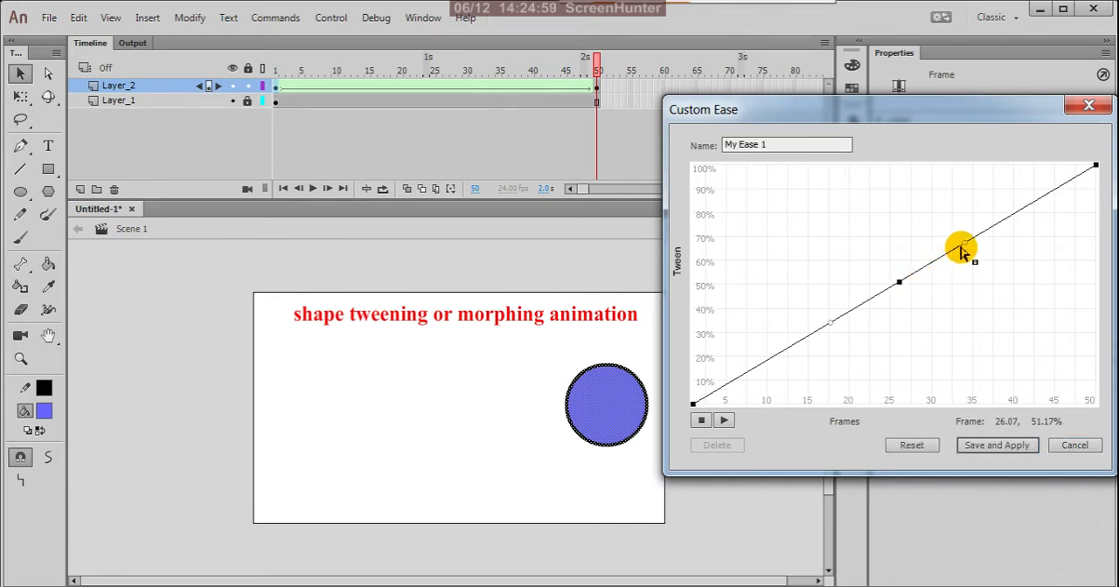
{"action": "left_click_drag", "start_coordinate": [964, 244], "coordinate": [999, 443]}
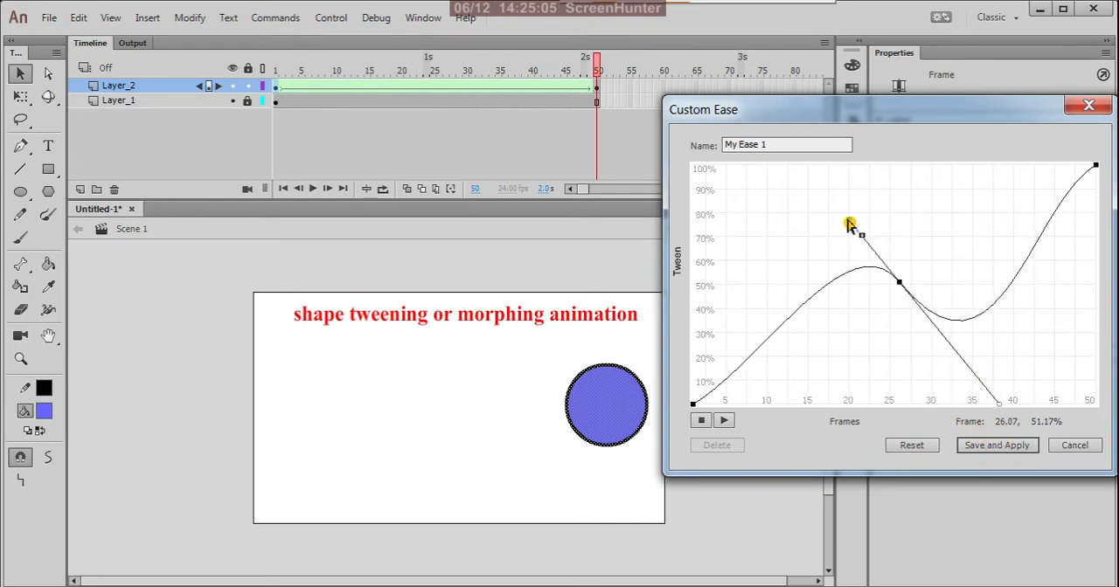
{"action": "left_click_drag", "start_coordinate": [849, 223], "coordinate": [822, 192]}
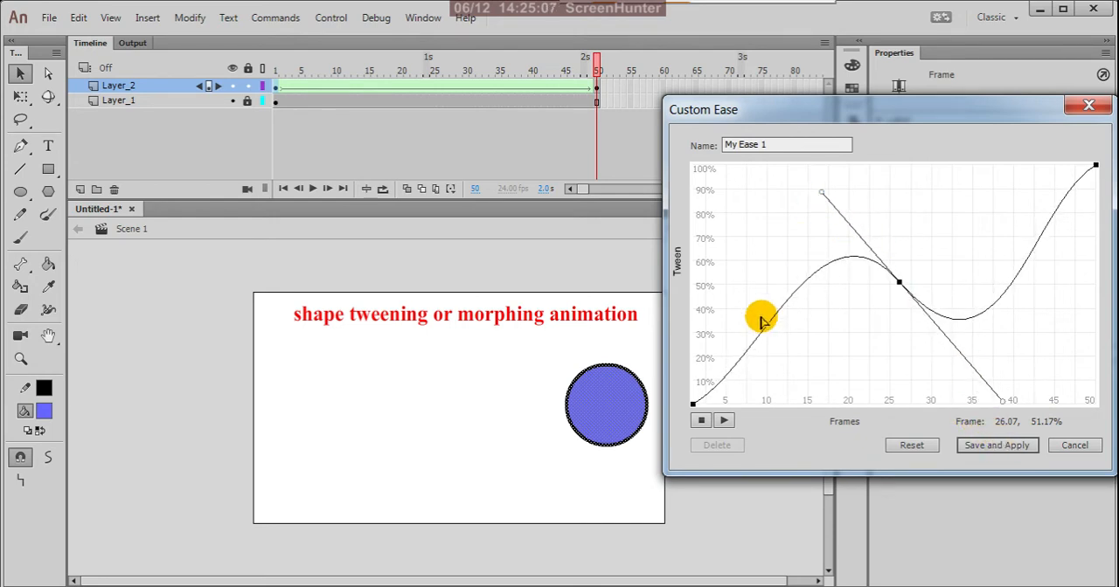
Preview the morph several times with the rise-dip-rise ease curve, then reset the curve
{"action": "left_click", "coordinate": [726, 422]}
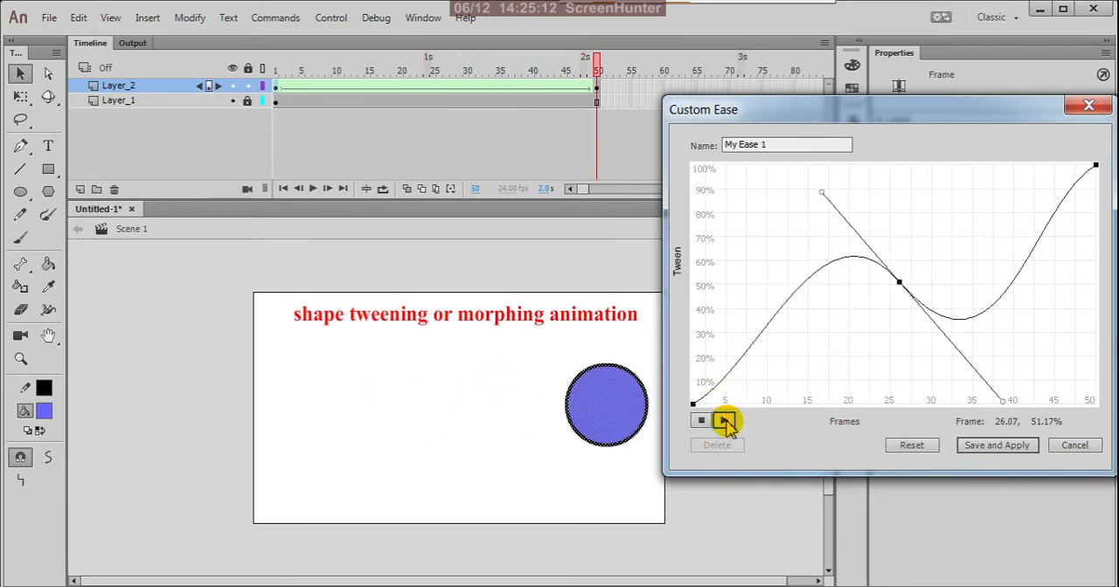
{"action": "left_click", "coordinate": [725, 422]}
{"action": "left_click", "coordinate": [726, 422]}
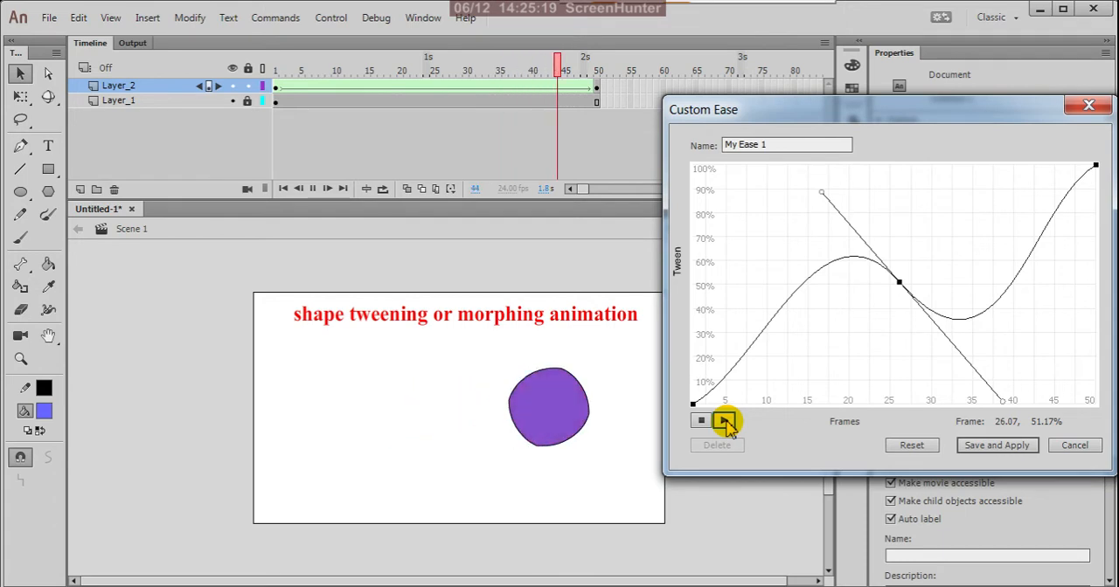
{"action": "left_click", "coordinate": [726, 422]}
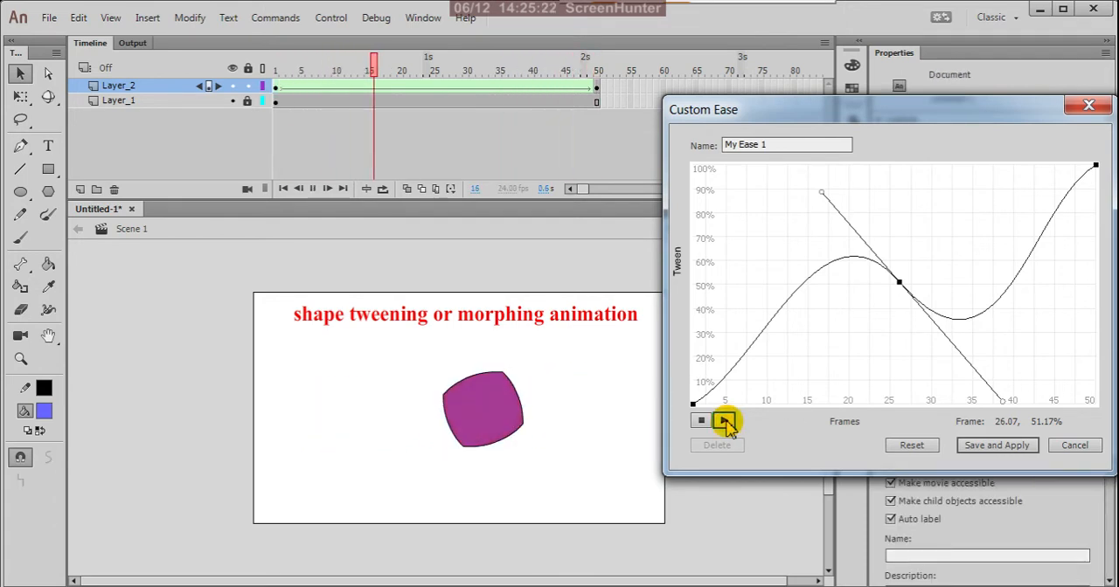
{"action": "left_click", "coordinate": [914, 446]}
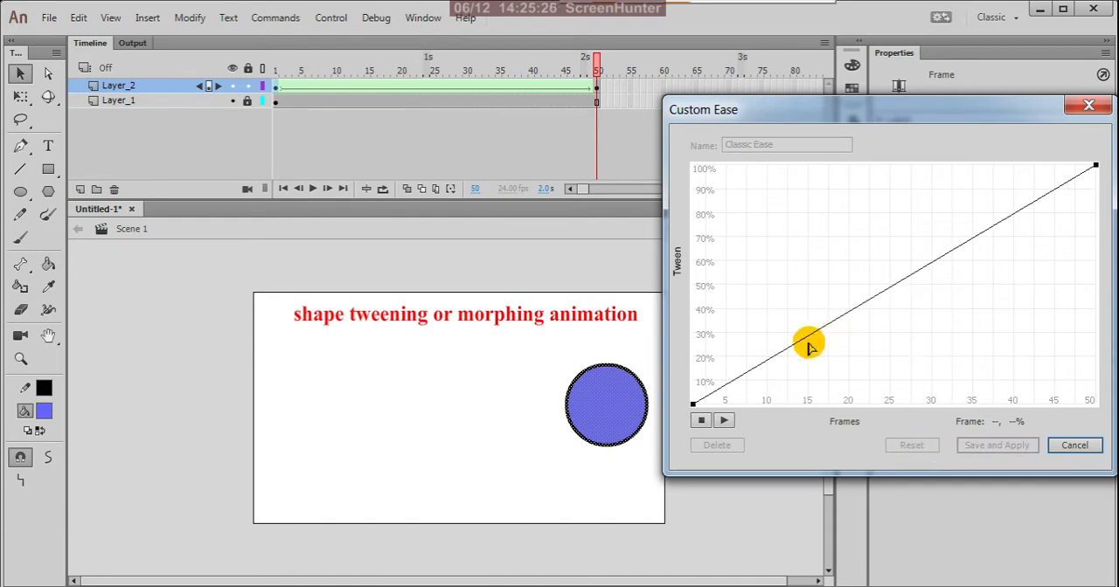
Try an ease curve point at about frame 12, 22%, with its forward handle pulled down to 0%, previewing it before resetting the curve
{"action": "left_click", "coordinate": [781, 352]}
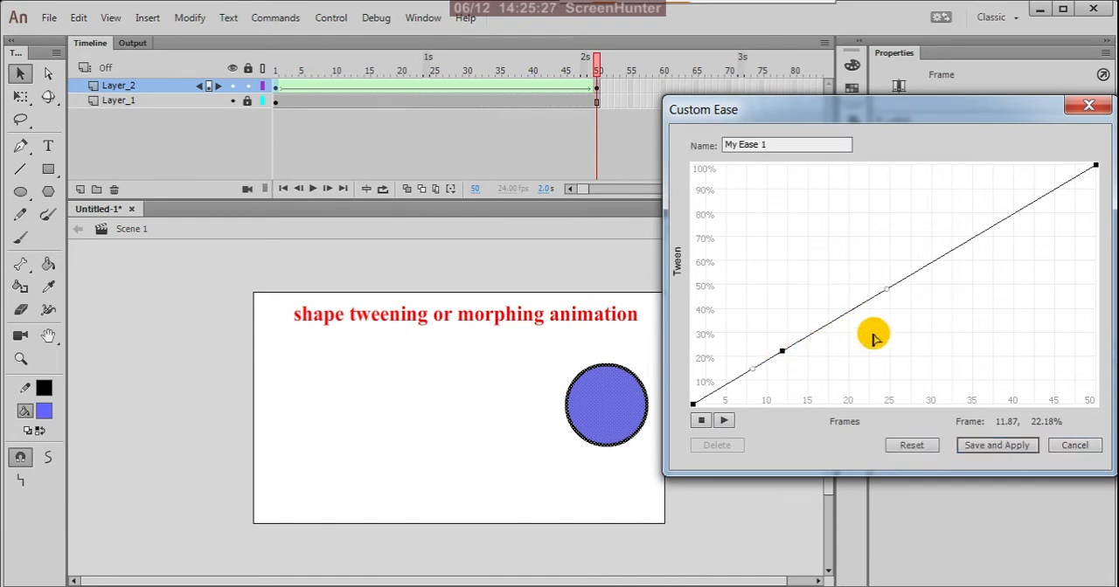
{"action": "left_click_drag", "start_coordinate": [888, 292], "coordinate": [880, 454]}
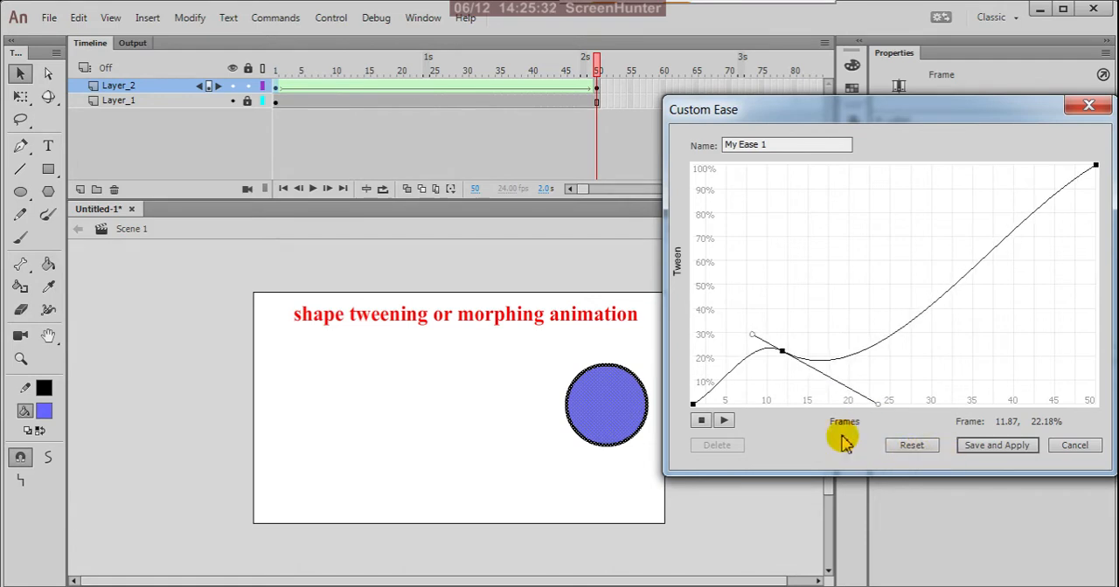
{"action": "left_click", "coordinate": [724, 420]}
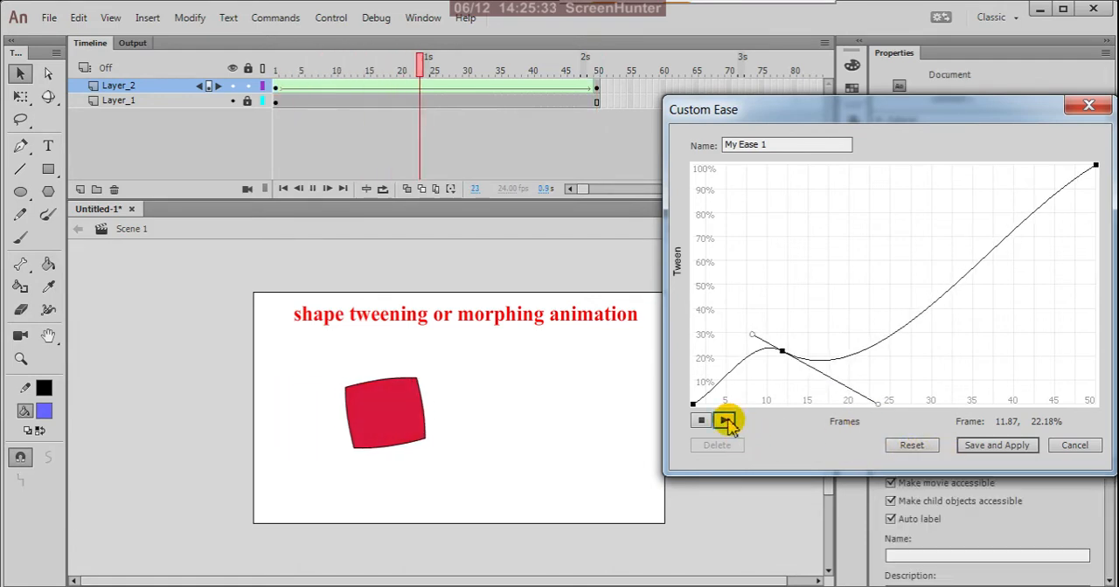
{"action": "left_click", "coordinate": [909, 448]}
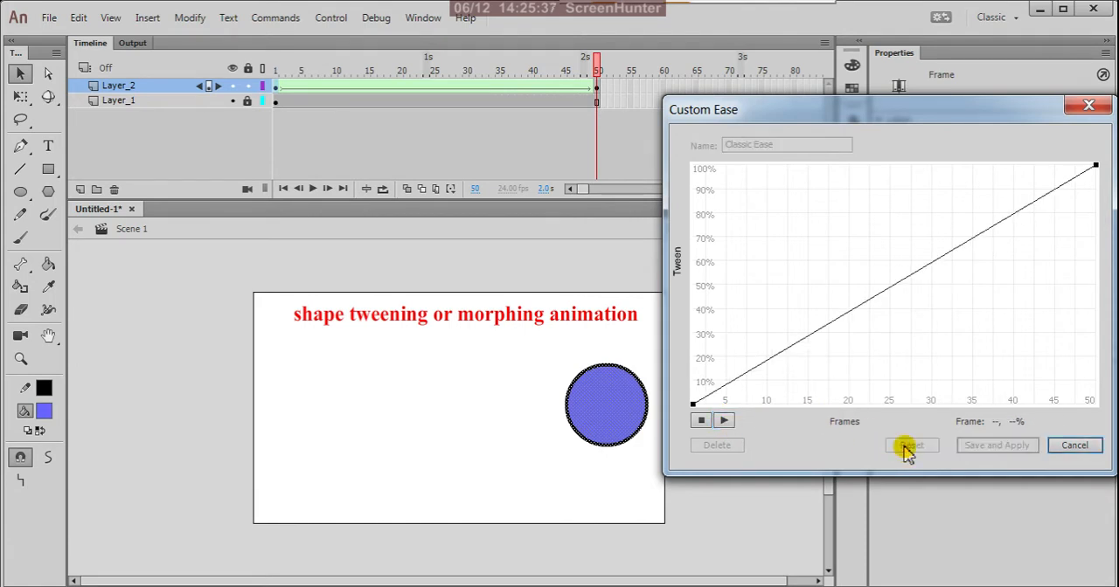
Try an ease curve point at about frame 40, 79%, with vertical handles reaching 100%, preview it, reset the curve and cancel the ease editor
{"action": "left_click", "coordinate": [1011, 219]}
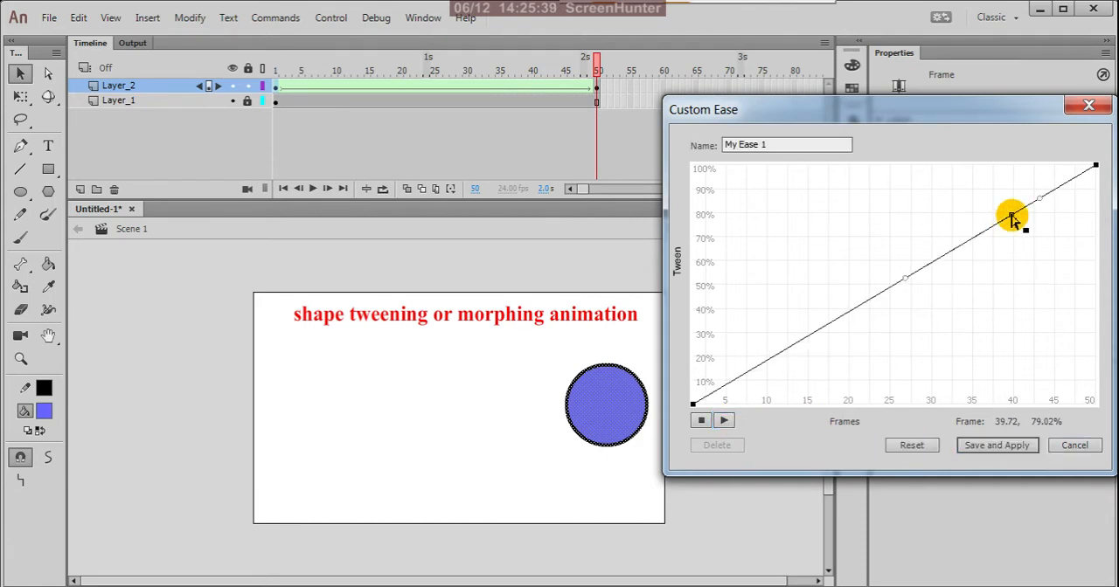
{"action": "left_click_drag", "start_coordinate": [1038, 201], "coordinate": [927, 114]}
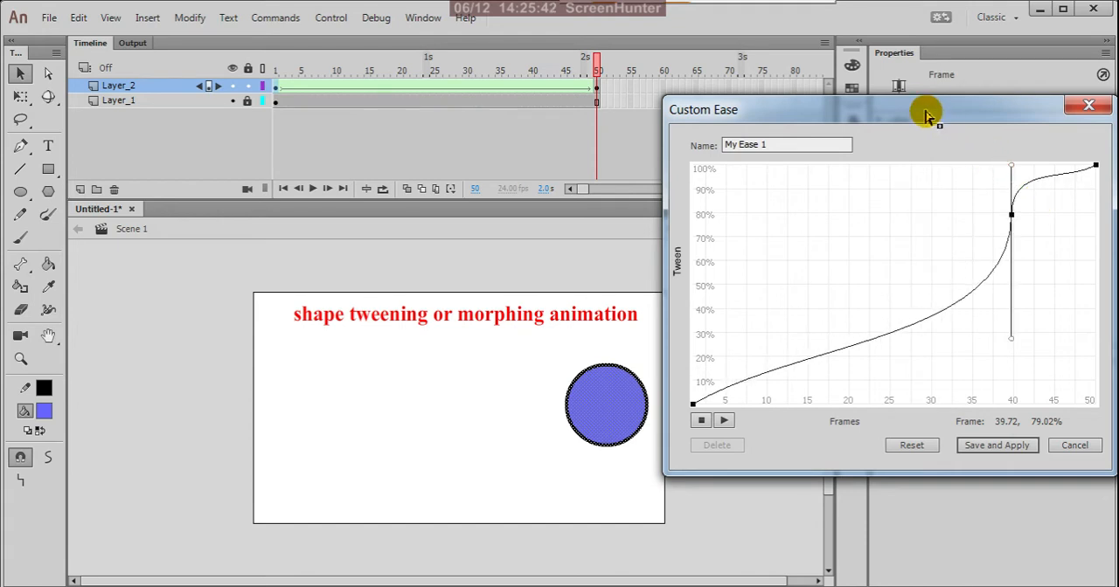
{"action": "left_click", "coordinate": [724, 422]}
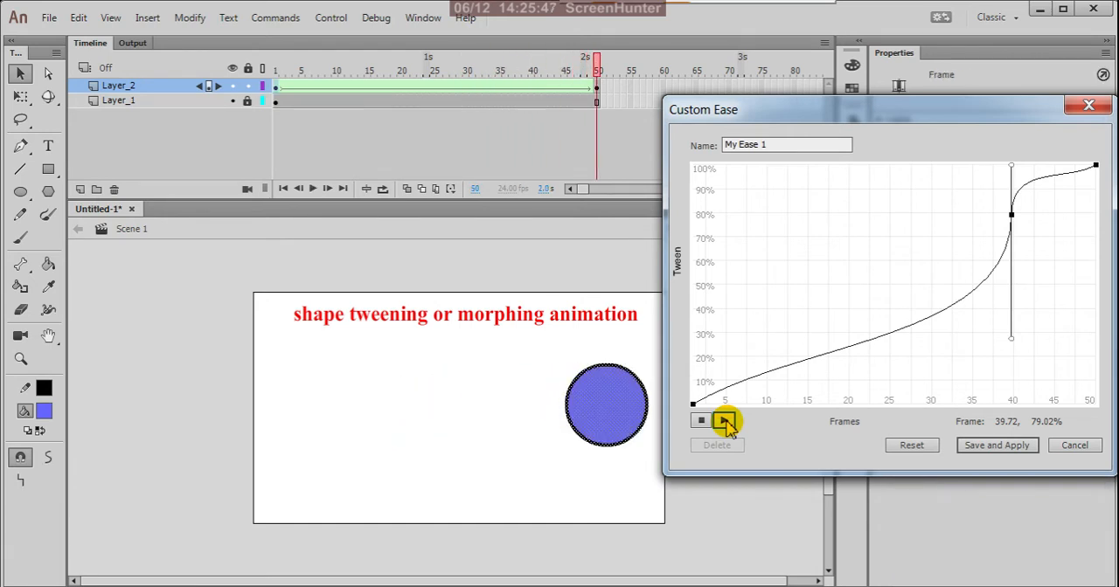
{"action": "left_click", "coordinate": [725, 422]}
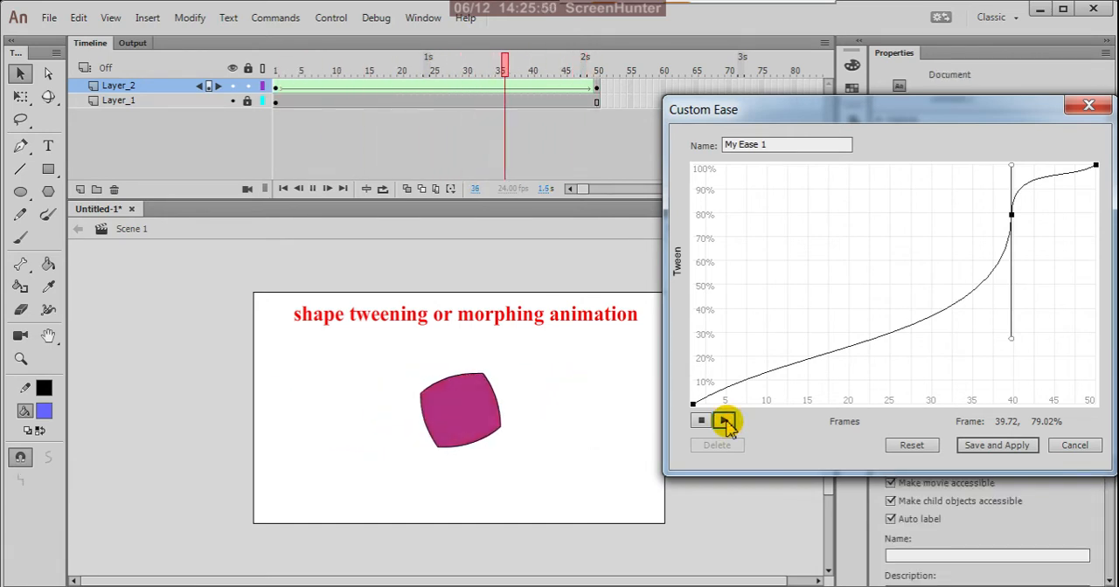
{"action": "left_click", "coordinate": [913, 446]}
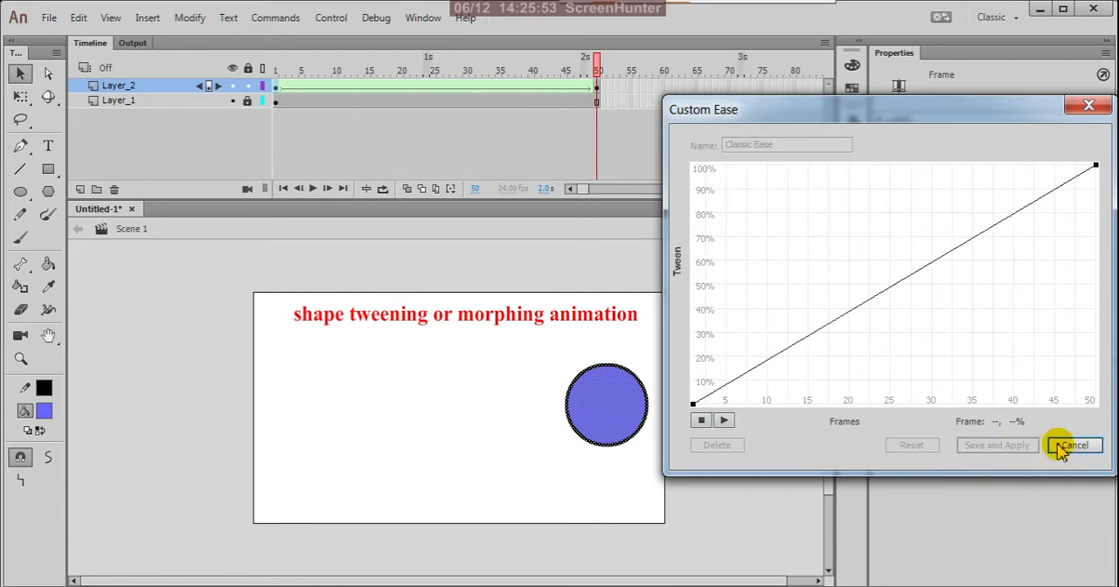
{"action": "left_click_drag", "start_coordinate": [999, 113], "coordinate": [838, 146]}
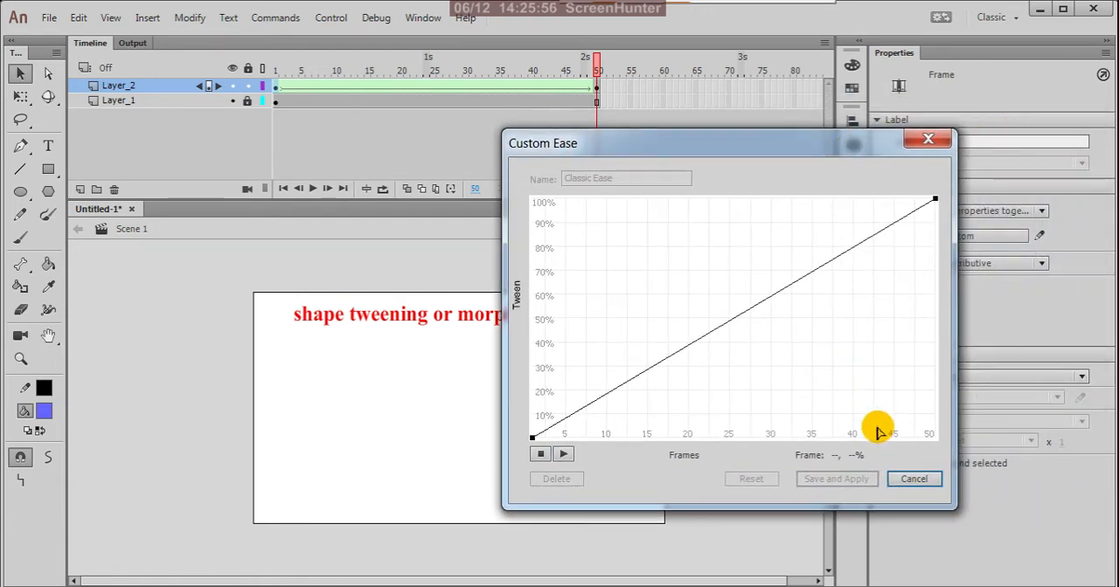
{"action": "left_click", "coordinate": [913, 479]}
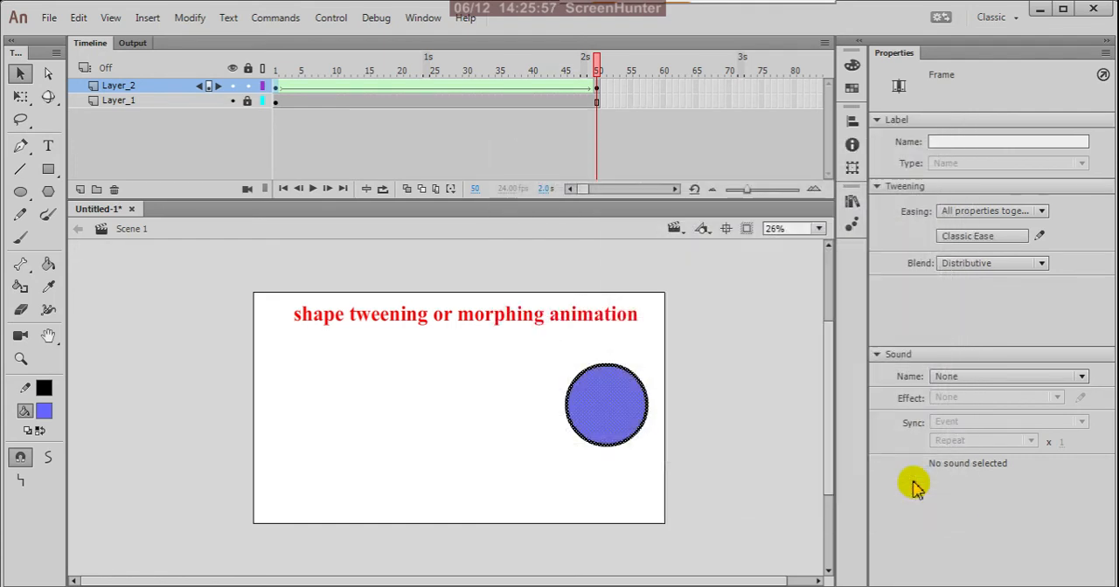
Set the Layer_2 shape tween's Classic Ease to -100 (in) from its first keyframe and test the movie
{"action": "left_click", "coordinate": [276, 87]}
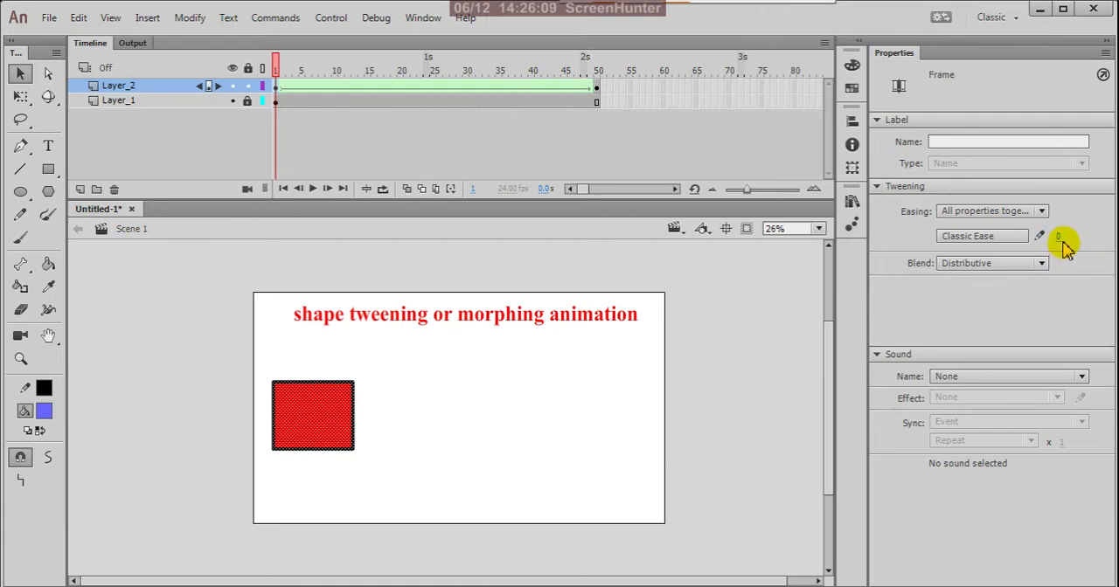
{"action": "left_click_drag", "start_coordinate": [1062, 240], "coordinate": [675, 250]}
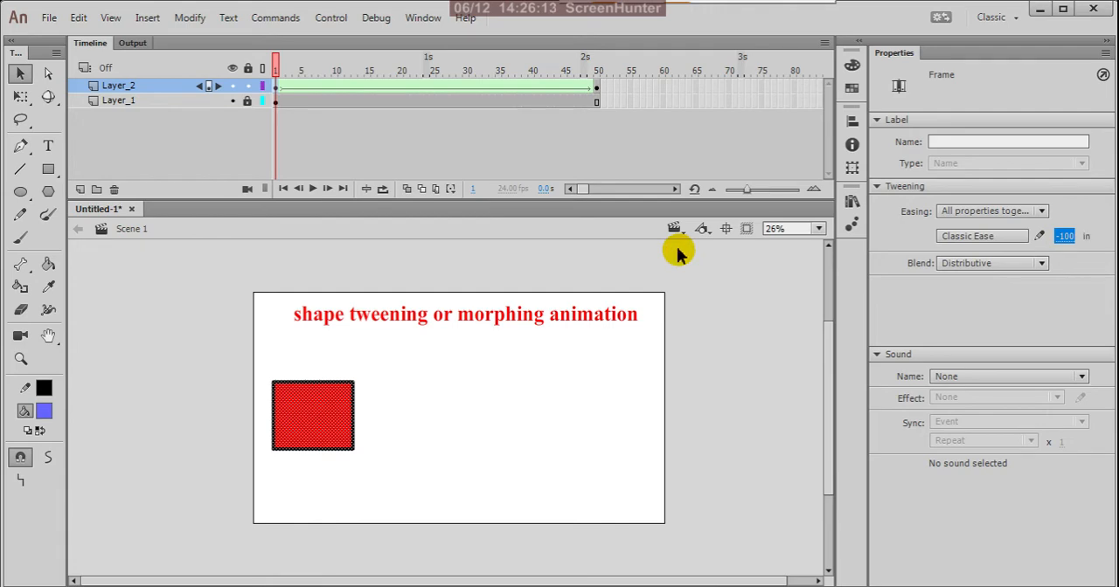
{"action": "key", "text": "ctrl+Return"}
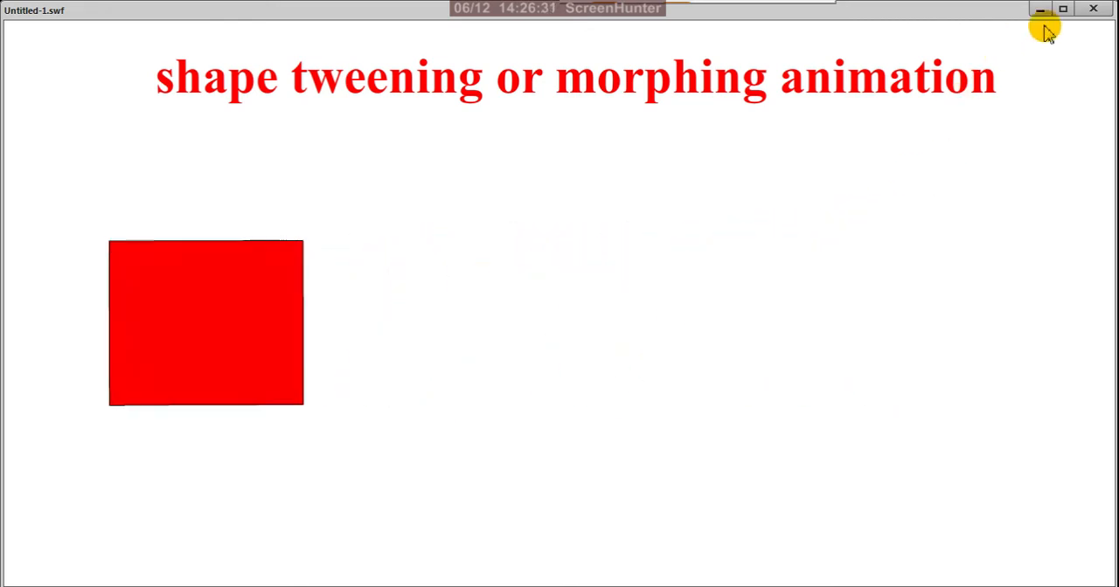
{"action": "left_click", "coordinate": [1092, 9]}
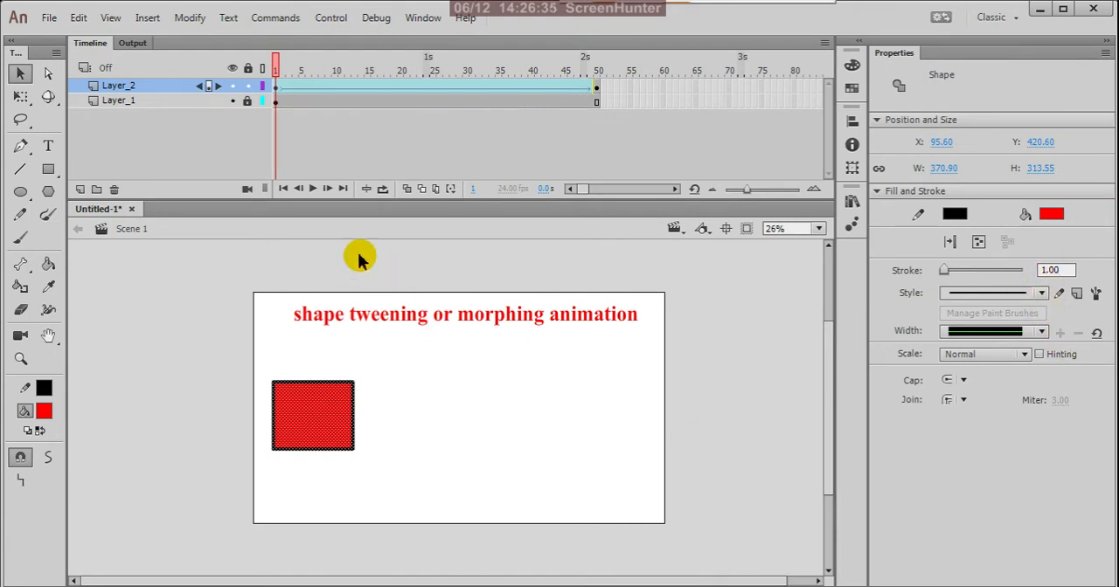
Set the Layer_2 shape tween's Classic Ease to 100 (out) from its first keyframe and test the movie
{"action": "left_click", "coordinate": [277, 88]}
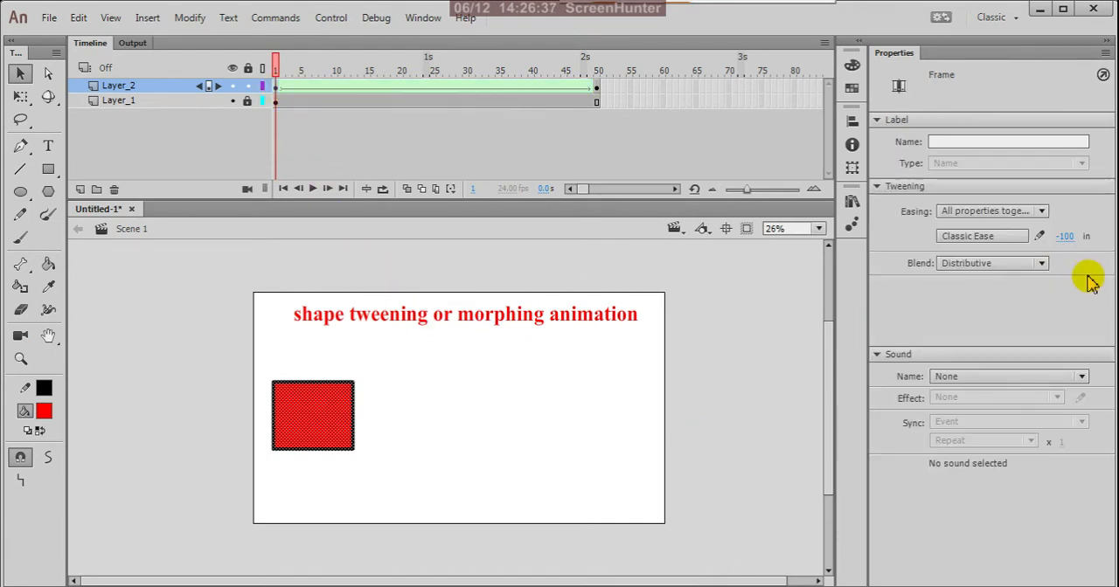
{"action": "left_click", "coordinate": [1066, 238]}
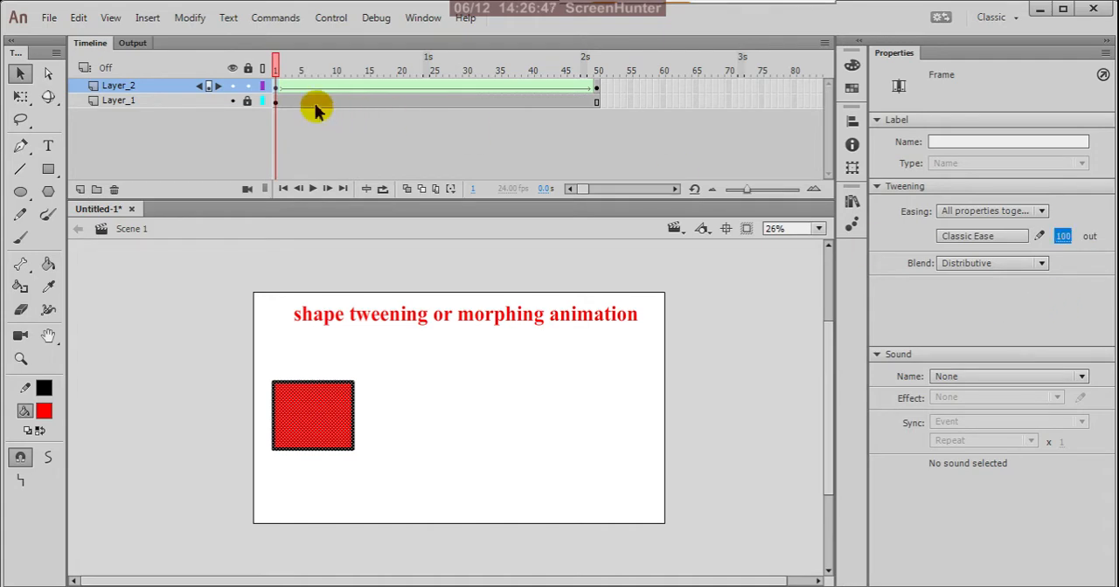
{"action": "key", "text": "ctrl+Return"}
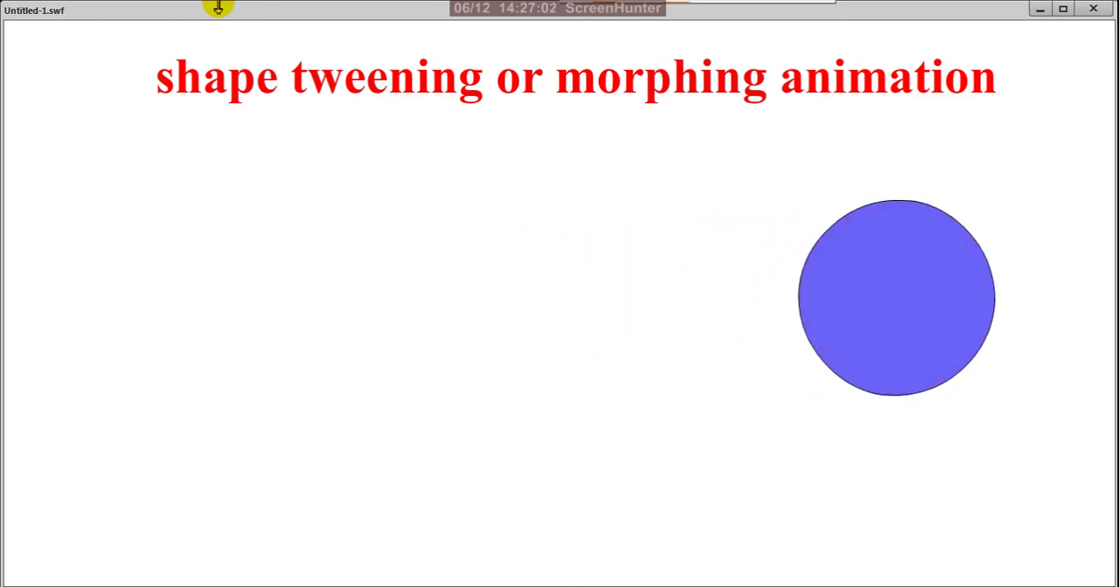
{"action": "left_click", "coordinate": [1093, 8]}
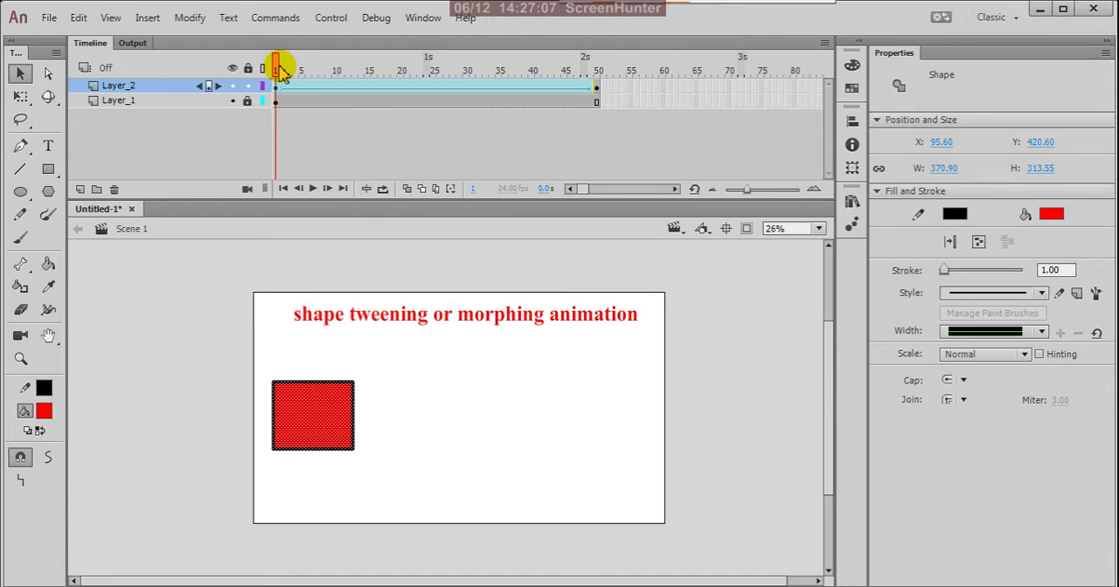
Review the Blend and Easing options available for the Layer_2 shape tween
{"action": "left_click", "coordinate": [277, 87]}
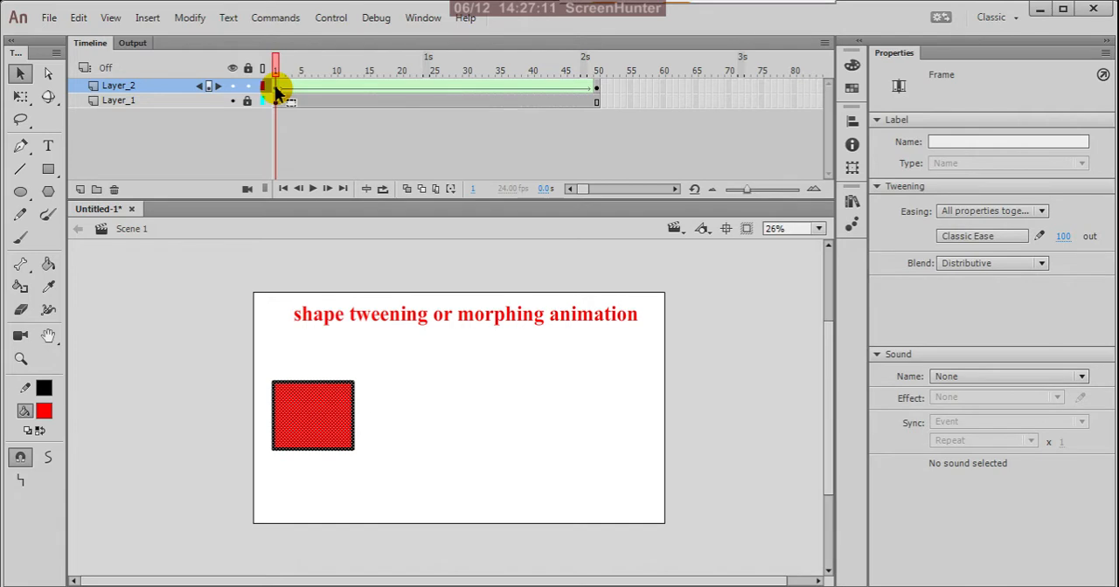
{"action": "left_click", "coordinate": [1040, 265]}
{"action": "left_click", "coordinate": [1056, 316]}
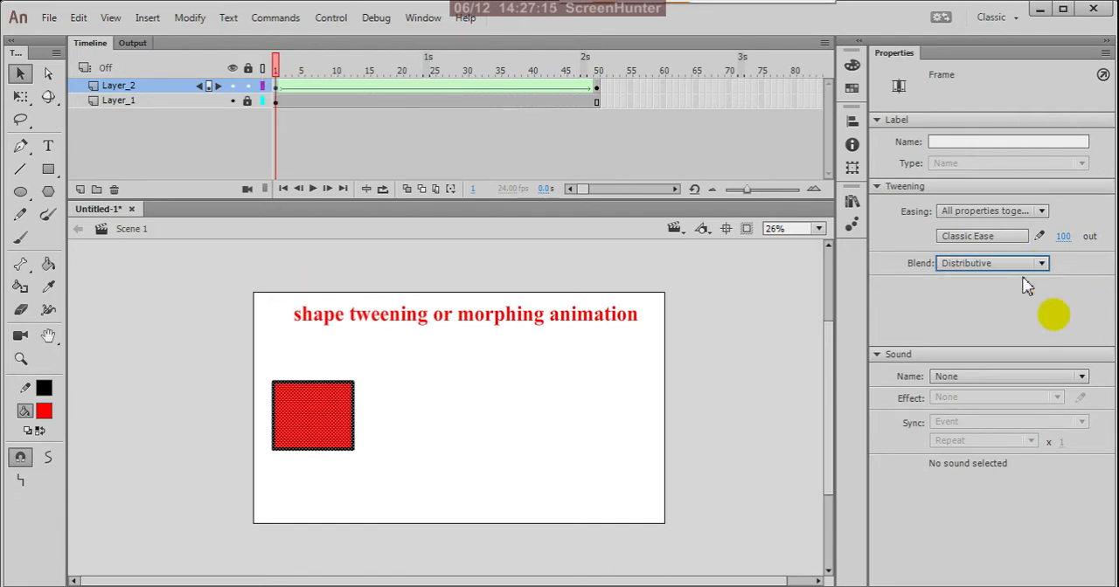
{"action": "left_click", "coordinate": [1040, 214]}
{"action": "left_click", "coordinate": [1044, 317]}
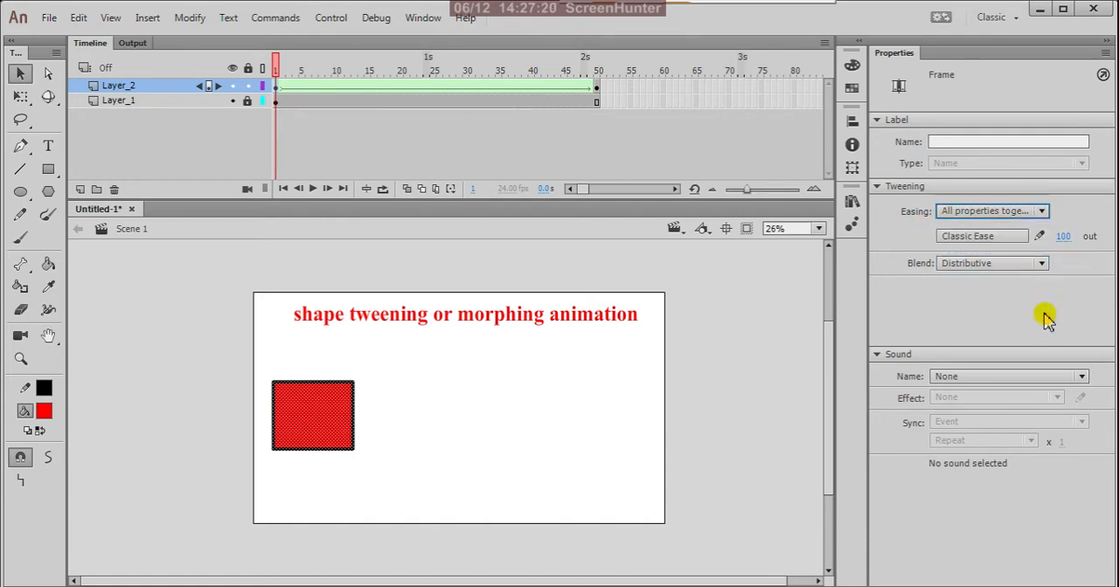
{"action": "left_click", "coordinate": [740, 352]}
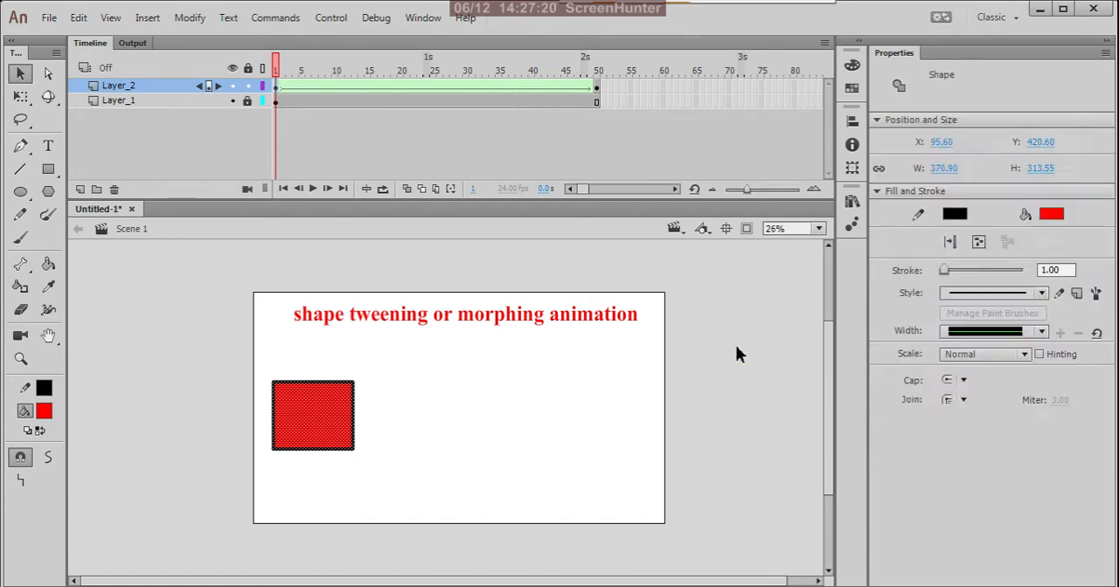
{"action": "left_click", "coordinate": [591, 90]}
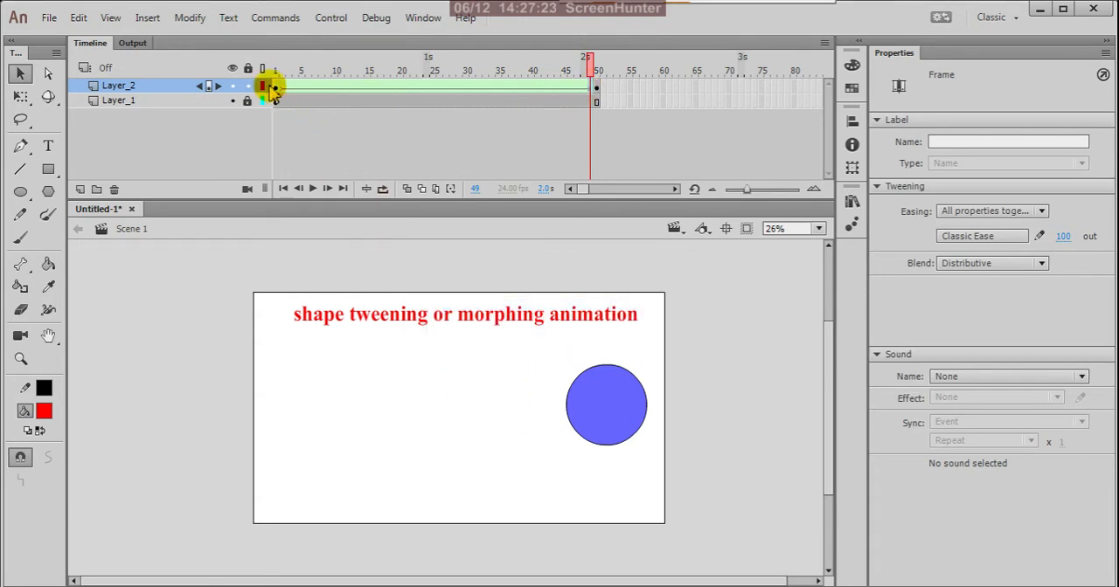
{"action": "left_click", "coordinate": [275, 87]}
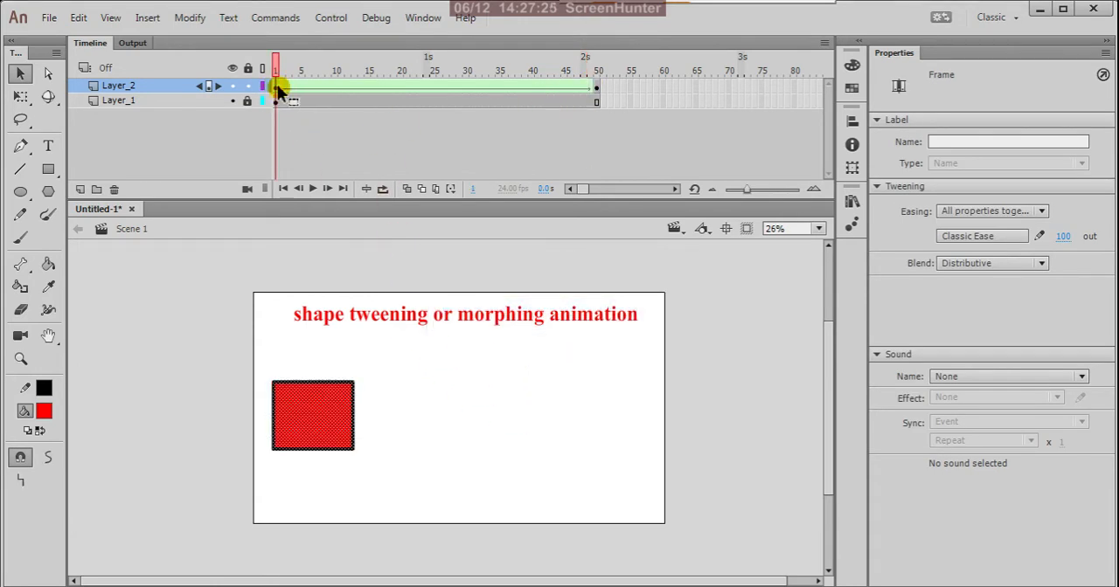
{"action": "left_click", "coordinate": [539, 425]}
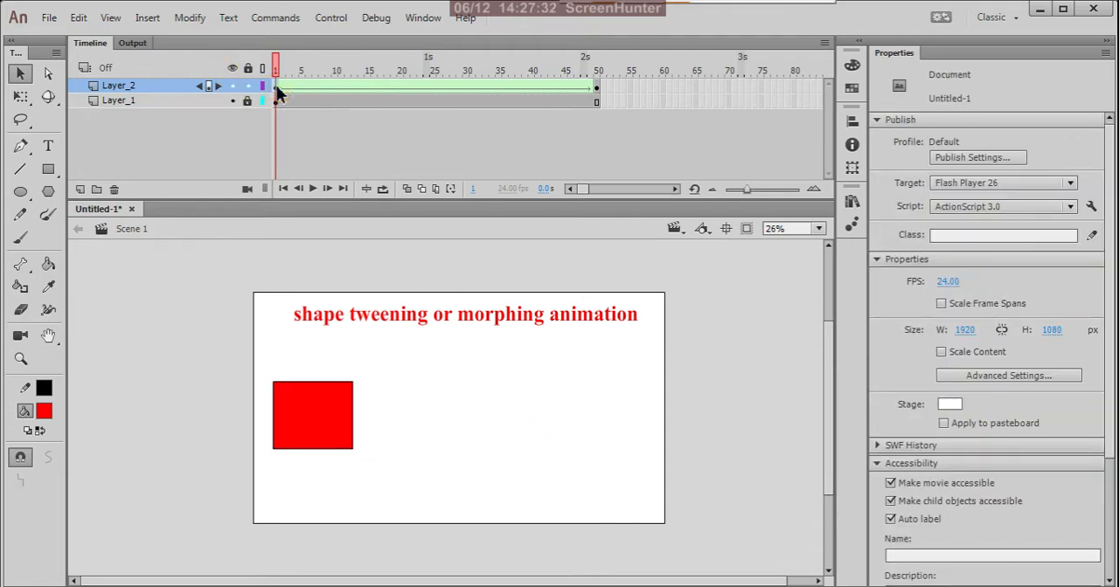
{"action": "left_click", "coordinate": [277, 88]}
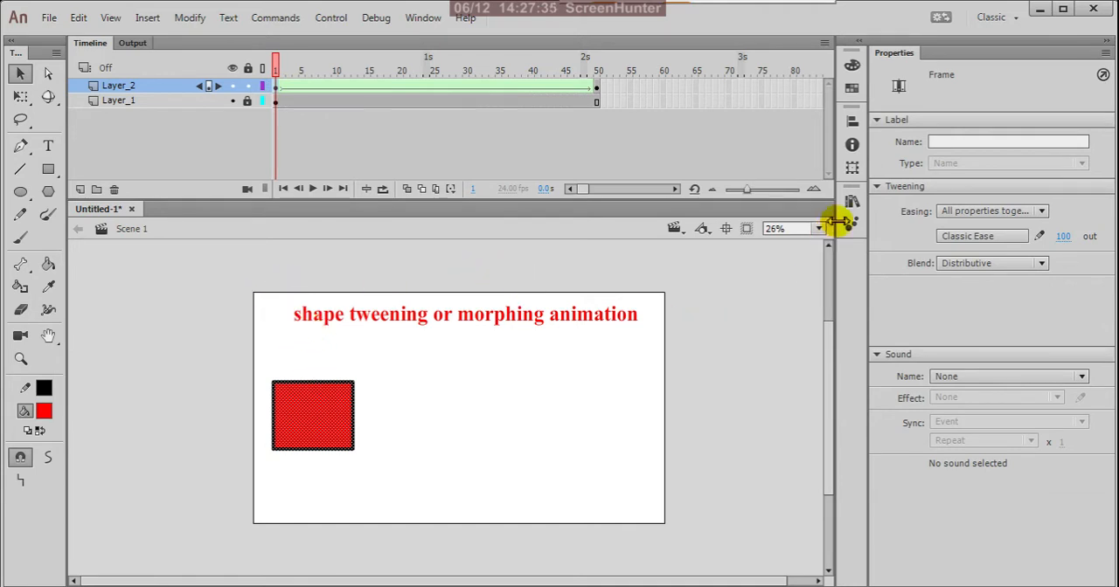
{"action": "left_click", "coordinate": [878, 188]}
{"action": "left_click", "coordinate": [878, 188]}
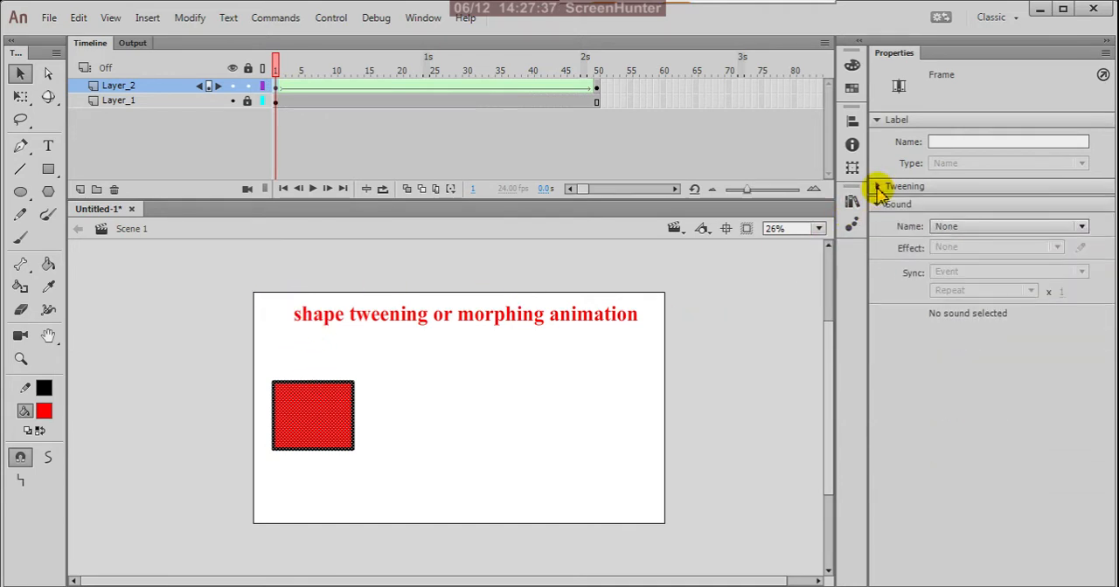
{"action": "left_click", "coordinate": [877, 188]}
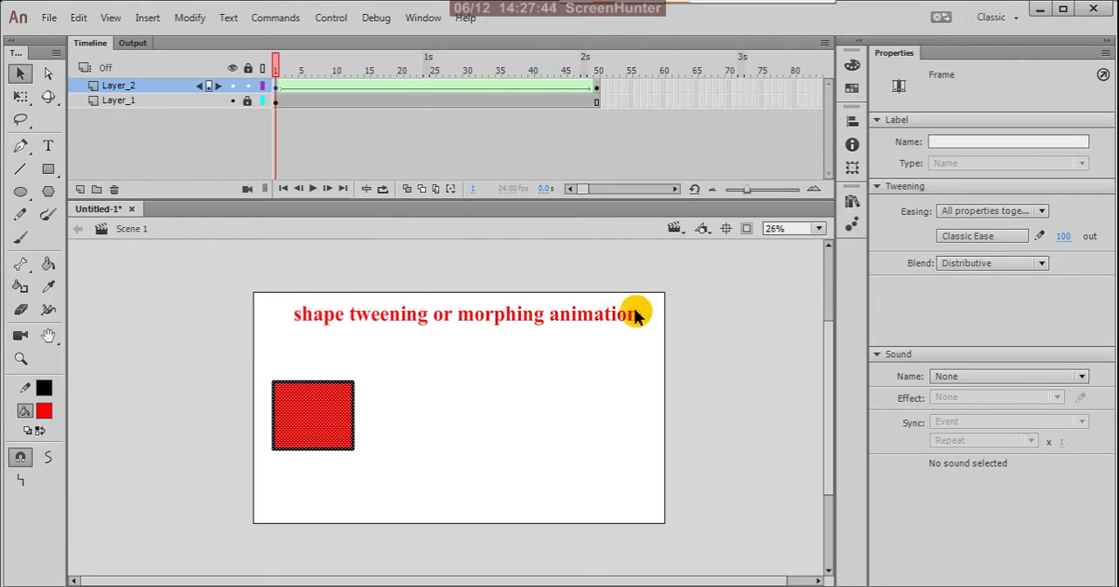
Lock Layer_2, which holds the shape tween
{"action": "left_click_drag", "start_coordinate": [278, 70], "coordinate": [262, 137]}
{"action": "left_click", "coordinate": [276, 91]}
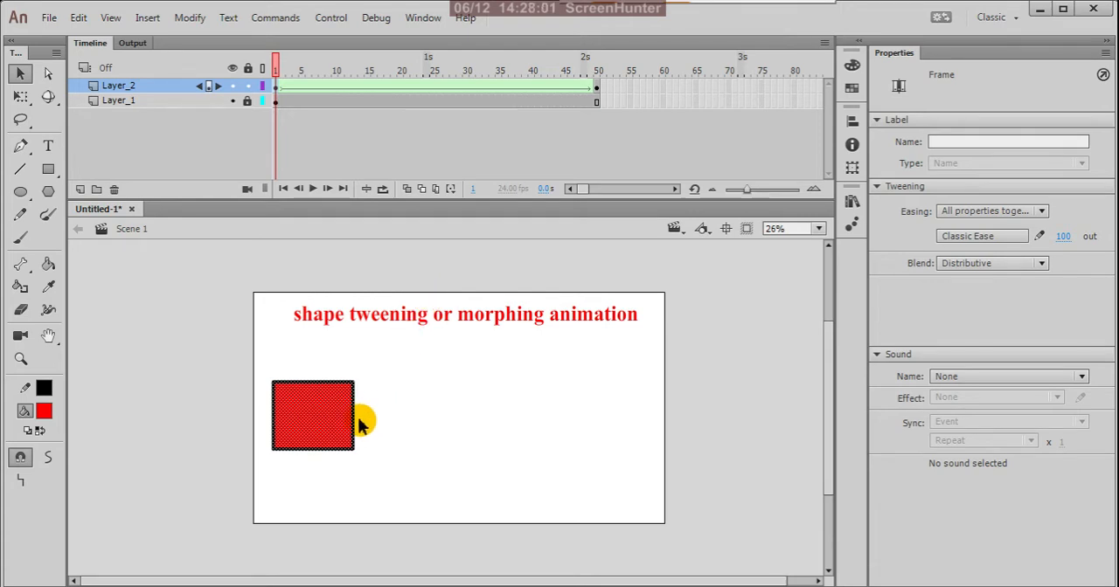
{"action": "left_click", "coordinate": [249, 87]}
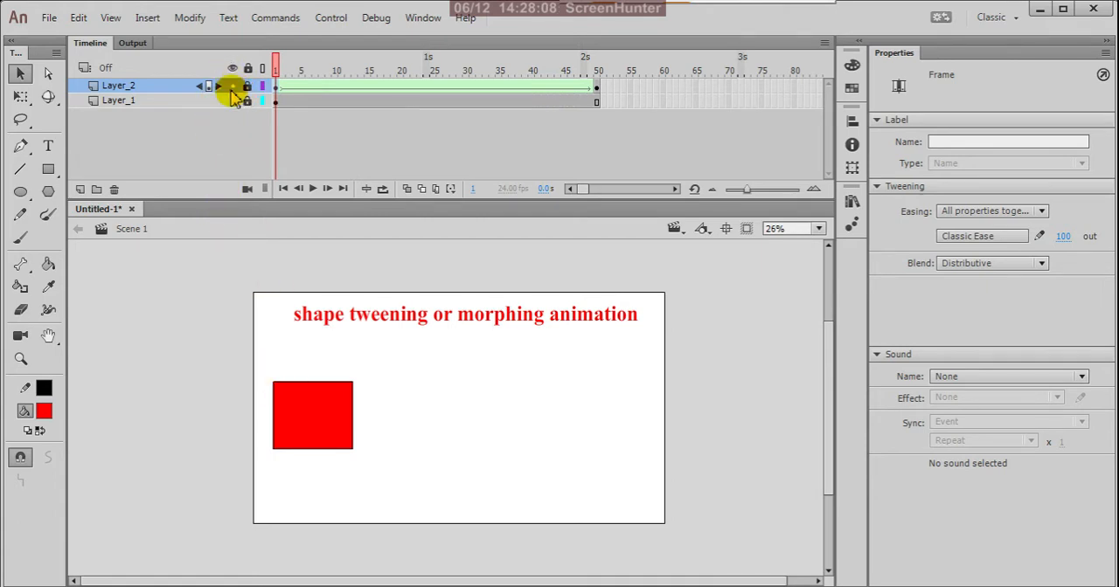
Hide Layer_2, add a new layer above it, and select the new layer's first frame
{"action": "left_click", "coordinate": [232, 85]}
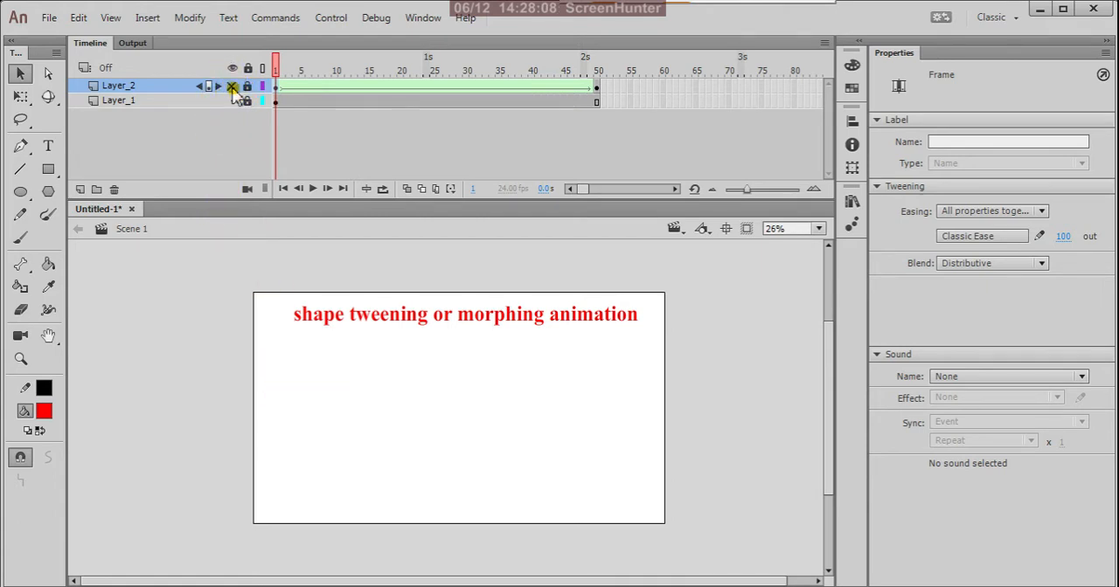
{"action": "left_click", "coordinate": [80, 190]}
{"action": "left_click", "coordinate": [274, 88]}
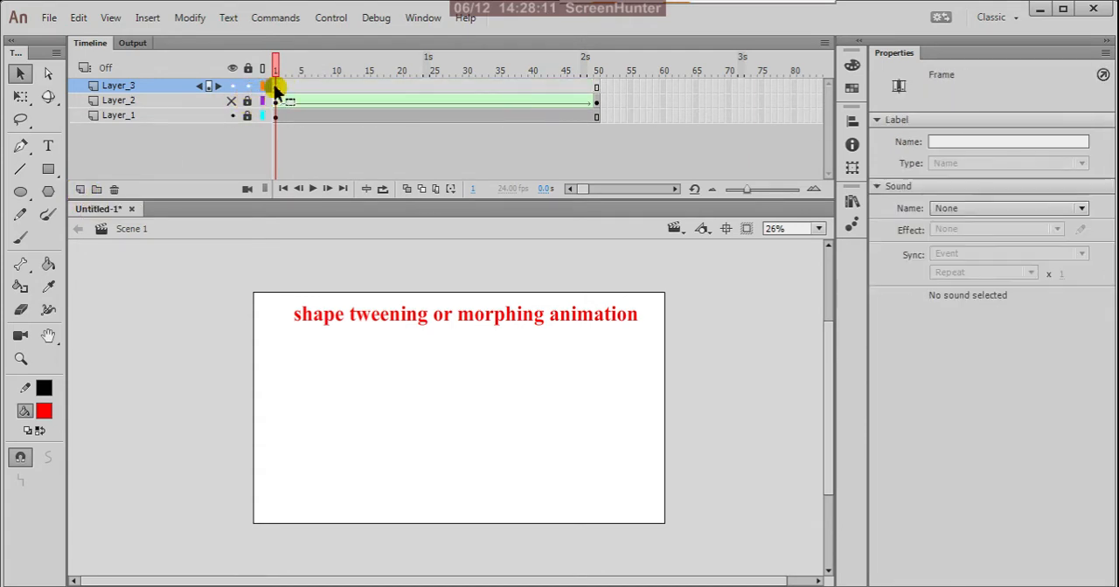
Add the letter "s" as static text on Layer_3 at frame 1, below the title's start
{"action": "left_click", "coordinate": [48, 146]}
{"action": "left_click", "coordinate": [294, 401]}
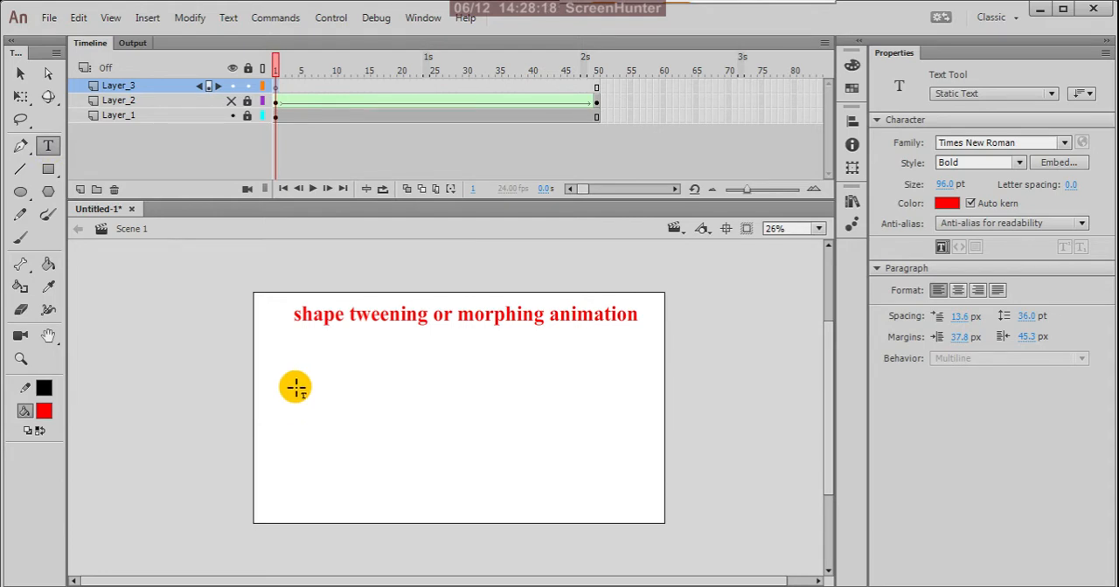
{"action": "left_click", "coordinate": [295, 387]}
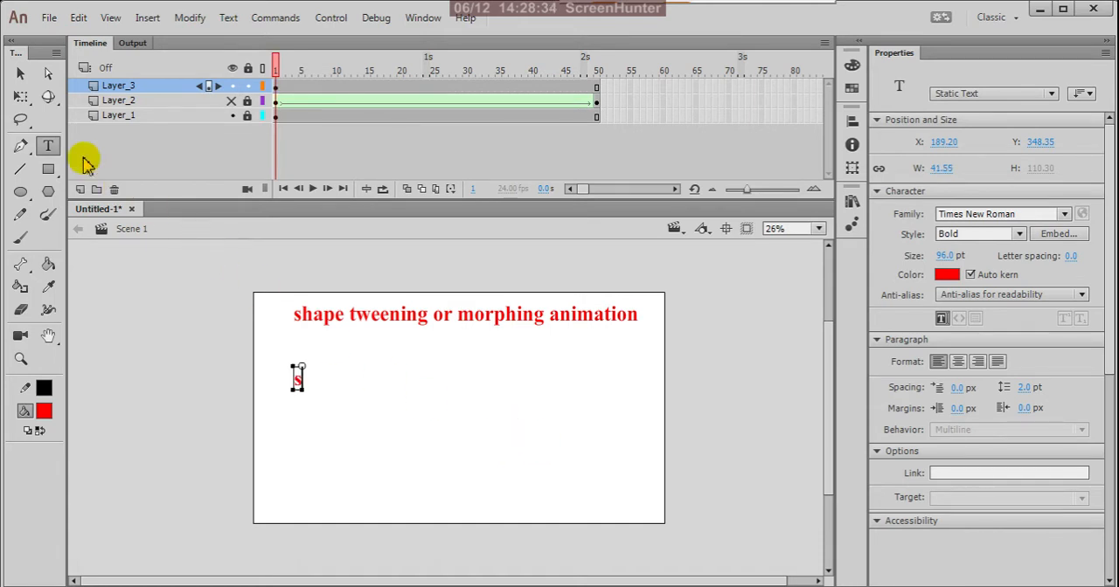
{"action": "left_click", "coordinate": [22, 76]}
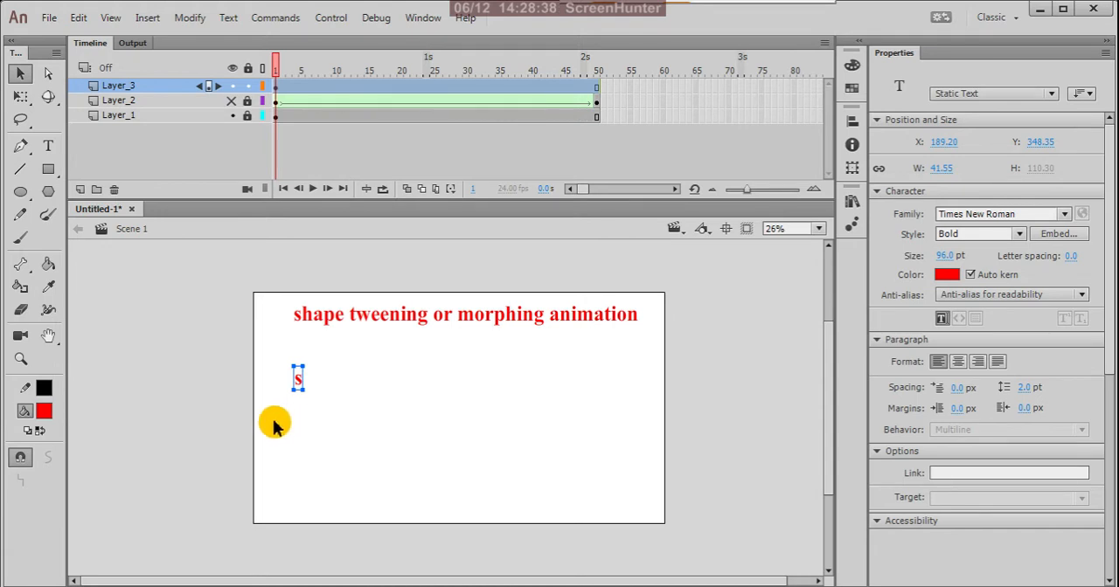
Enlarge the letter s with Free Transform to about 272 px wide and move it near the stage's centre
{"action": "key", "text": "q"}
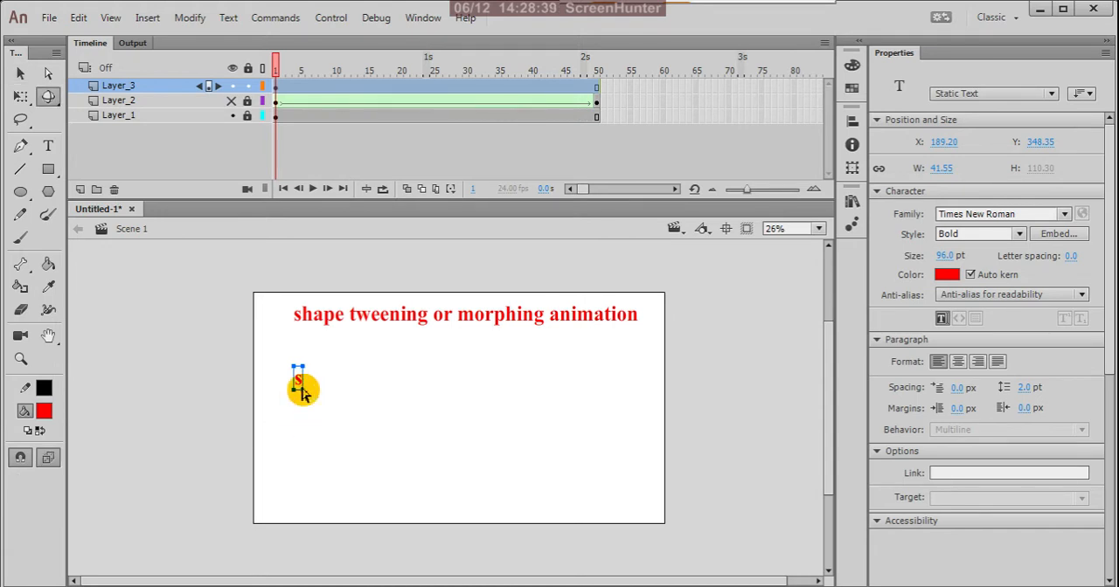
{"action": "key", "text": "q"}
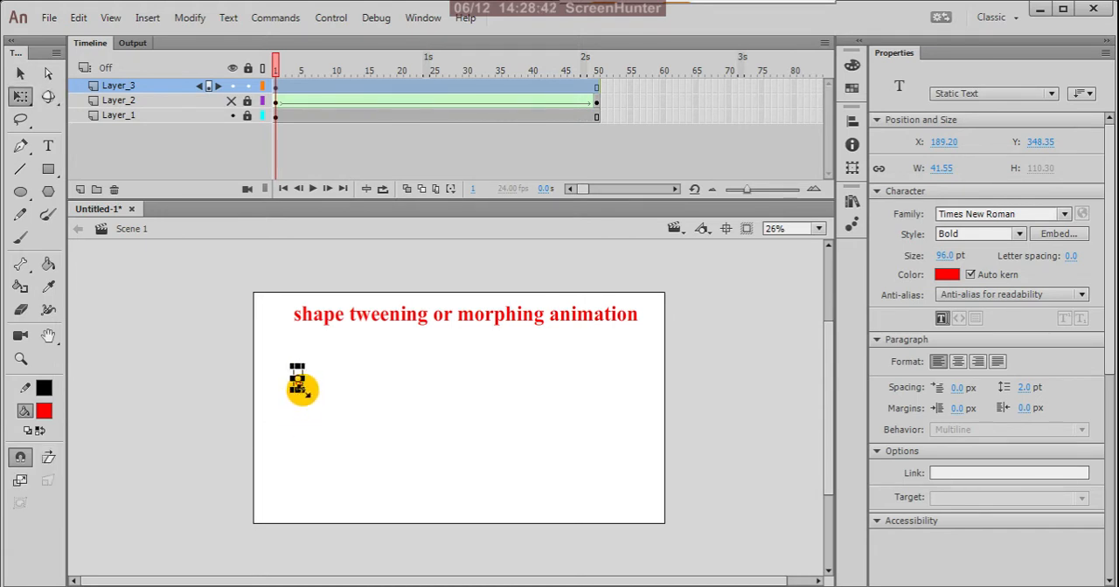
{"action": "left_click_drag", "start_coordinate": [299, 384], "coordinate": [472, 418]}
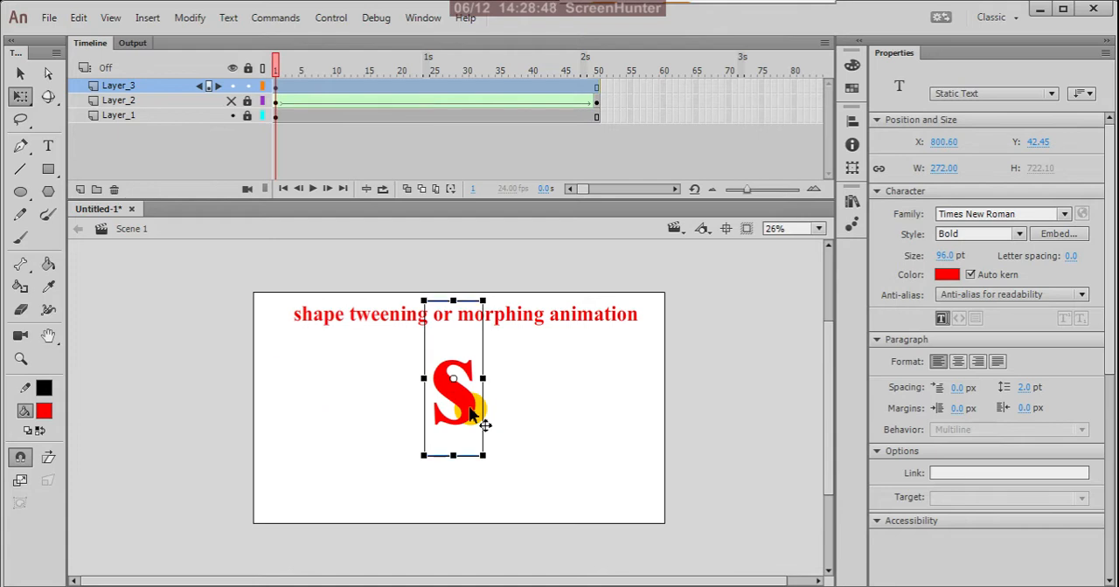
{"action": "left_click", "coordinate": [22, 76]}
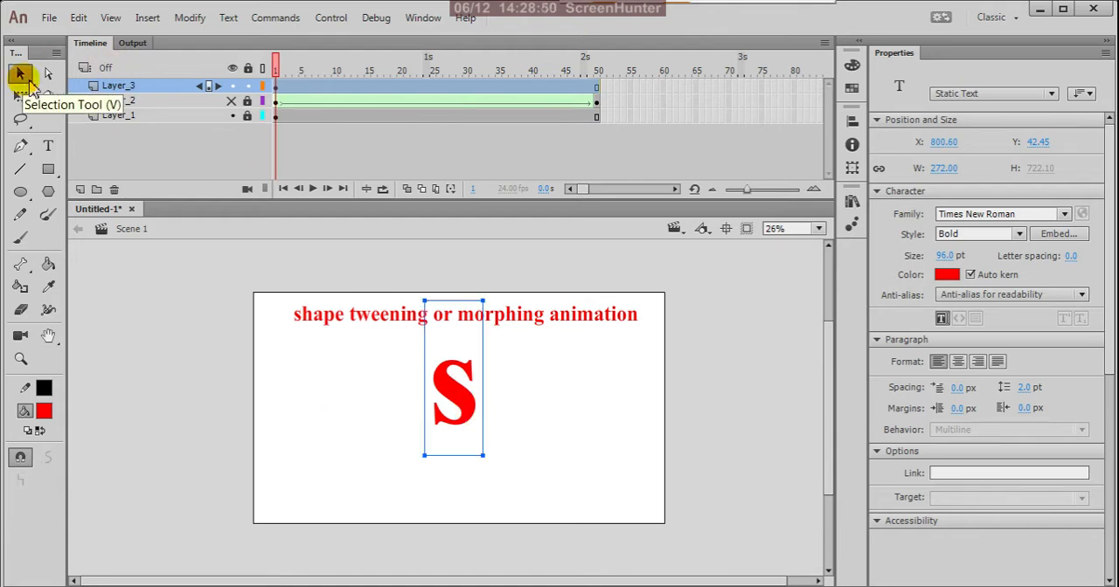
Insert a keyframe at frame 25 of Layer_3
{"action": "left_click", "coordinate": [280, 90]}
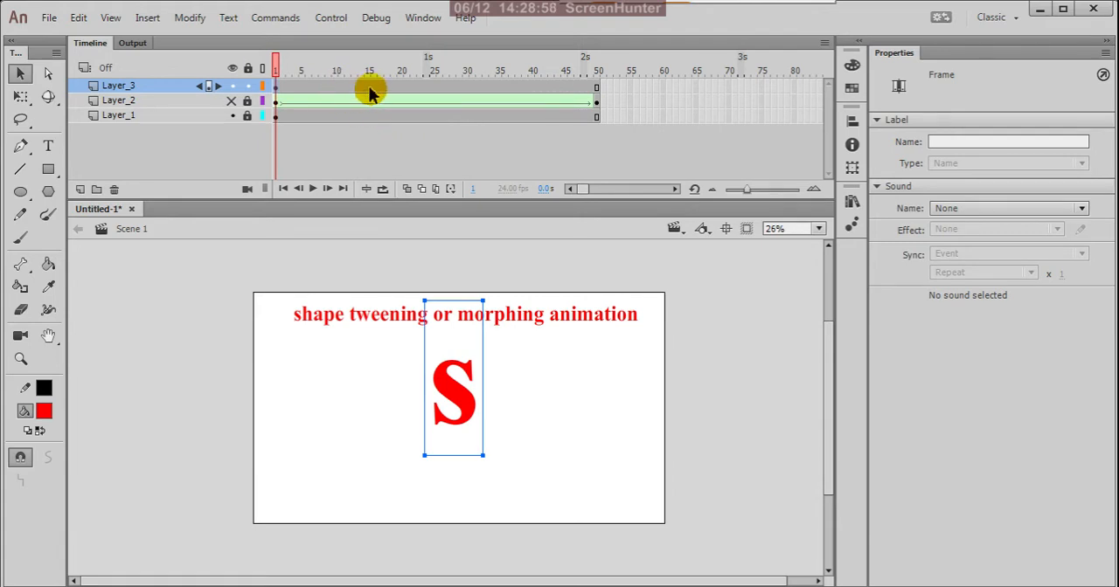
{"action": "left_click", "coordinate": [432, 86]}
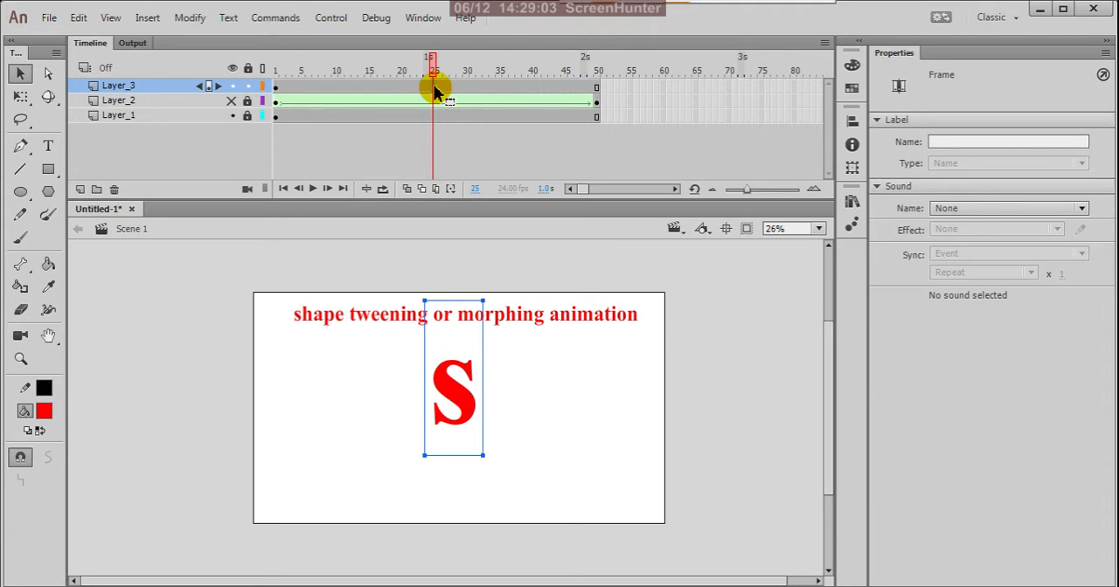
{"action": "right_click", "coordinate": [433, 87]}
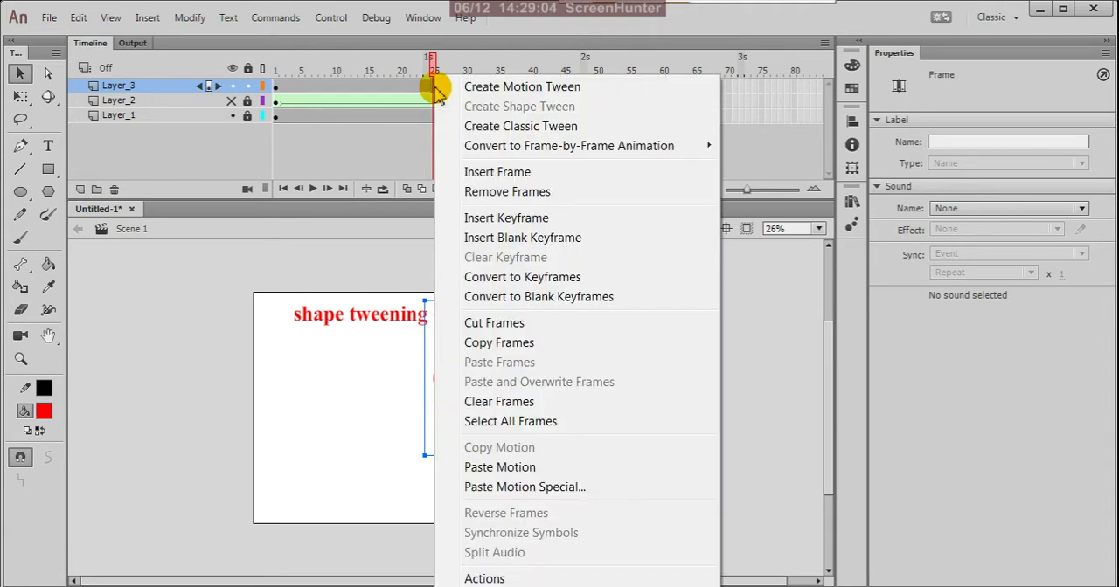
{"action": "left_click", "coordinate": [499, 219]}
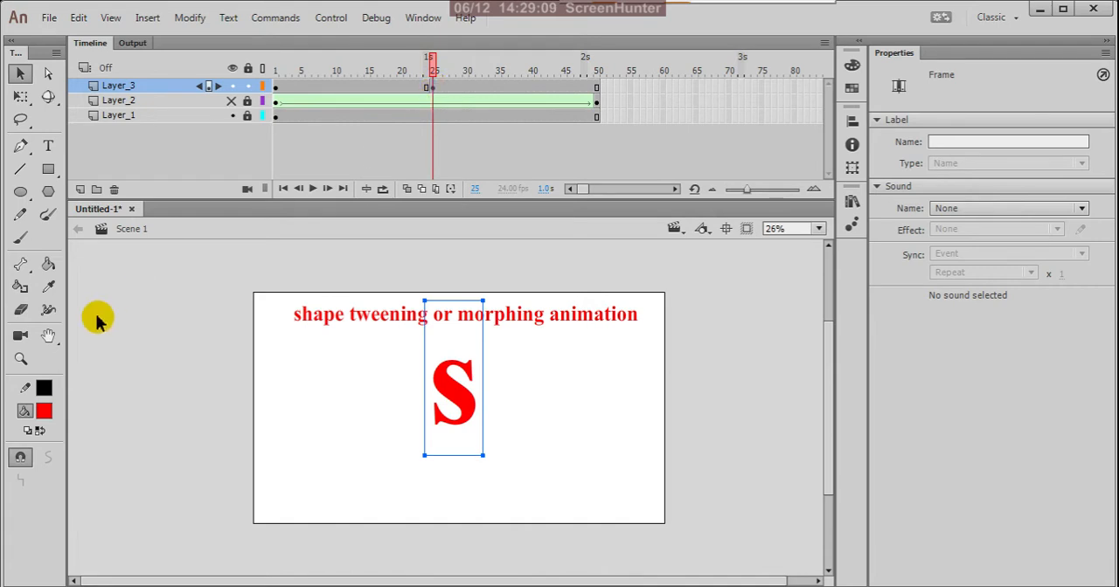
{"action": "left_click", "coordinate": [50, 146]}
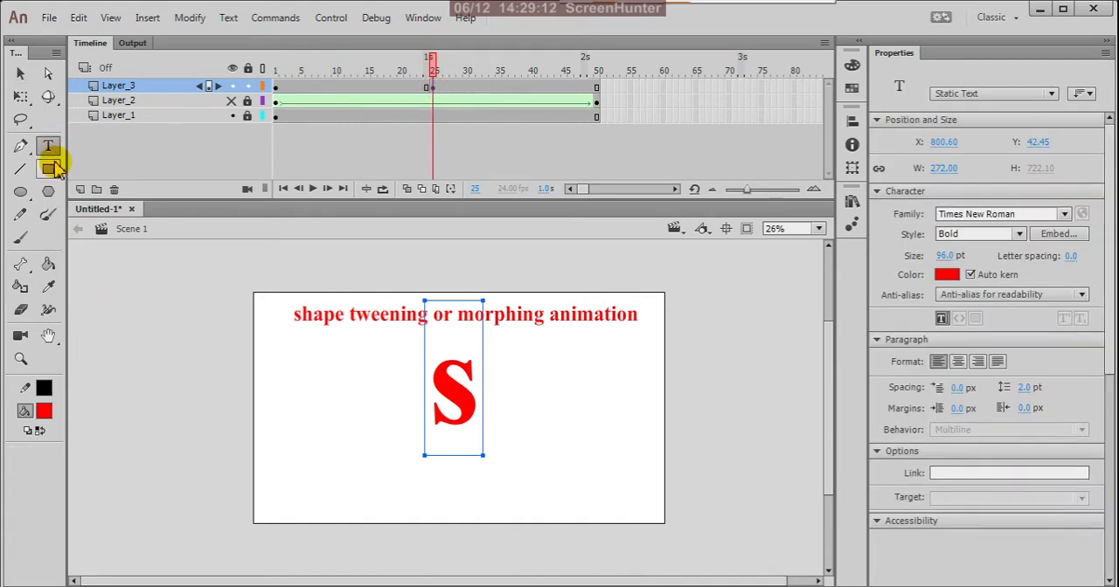
{"action": "left_click", "coordinate": [475, 398]}
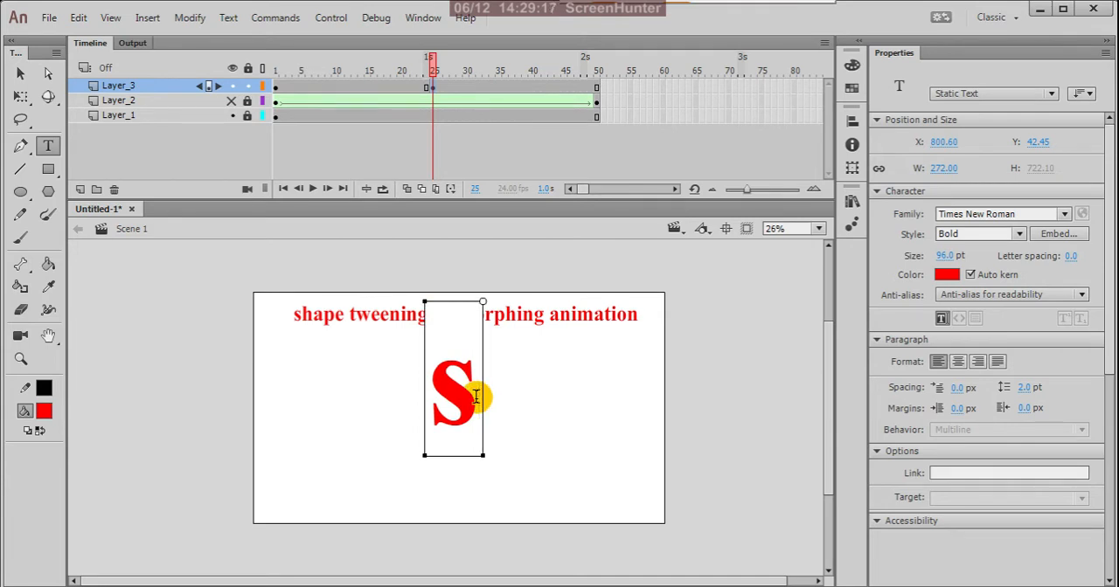
{"action": "left_click", "coordinate": [20, 74]}
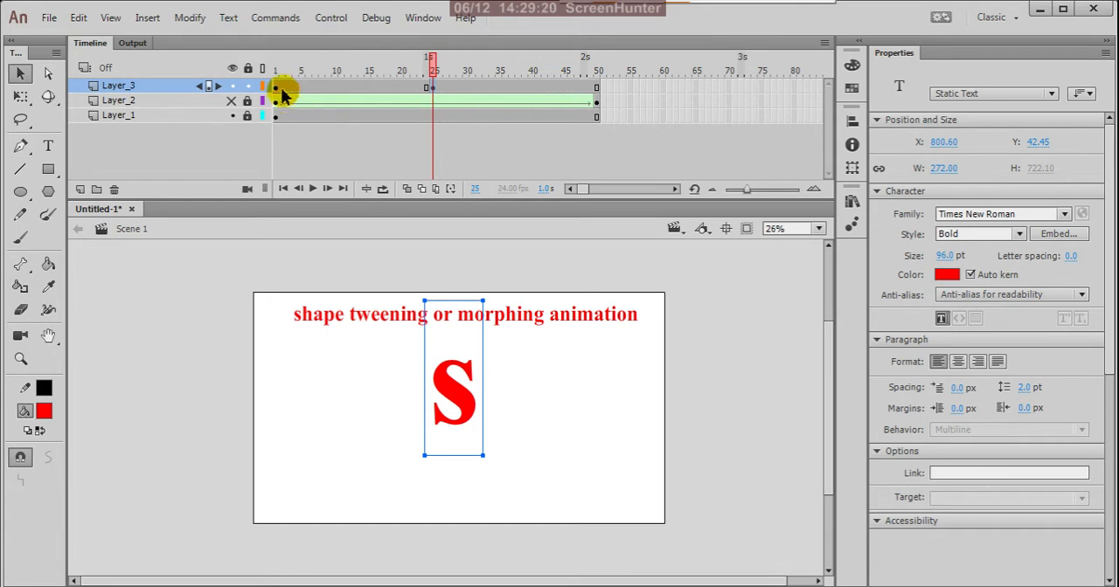
Replace the letter at frame 1 of Layer_3 with "A" and move it down to about Y 130, clear of the title
{"action": "left_click", "coordinate": [278, 89]}
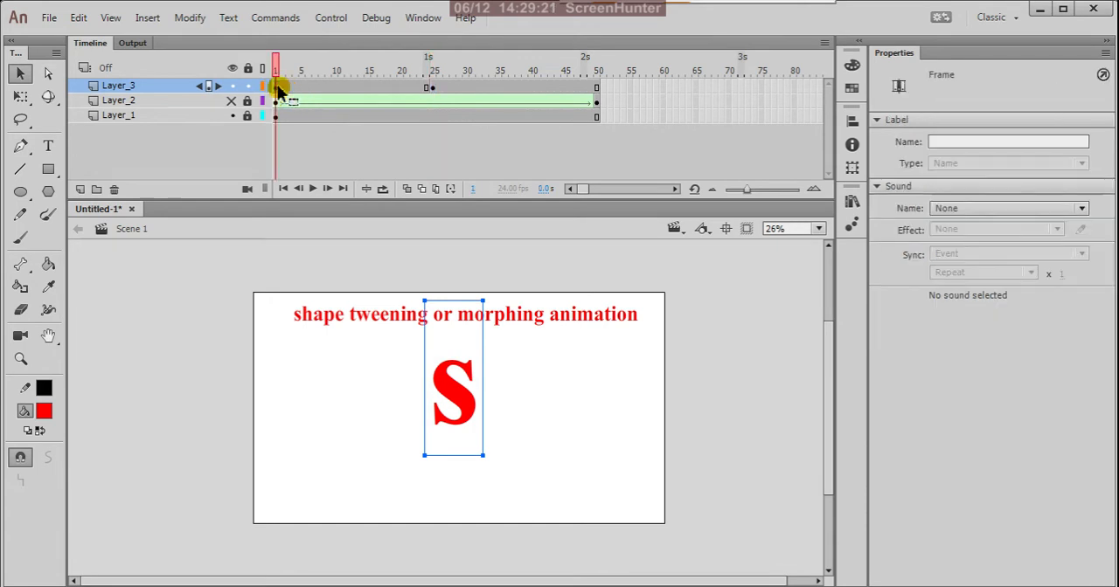
{"action": "left_click", "coordinate": [48, 145]}
{"action": "left_click", "coordinate": [479, 398]}
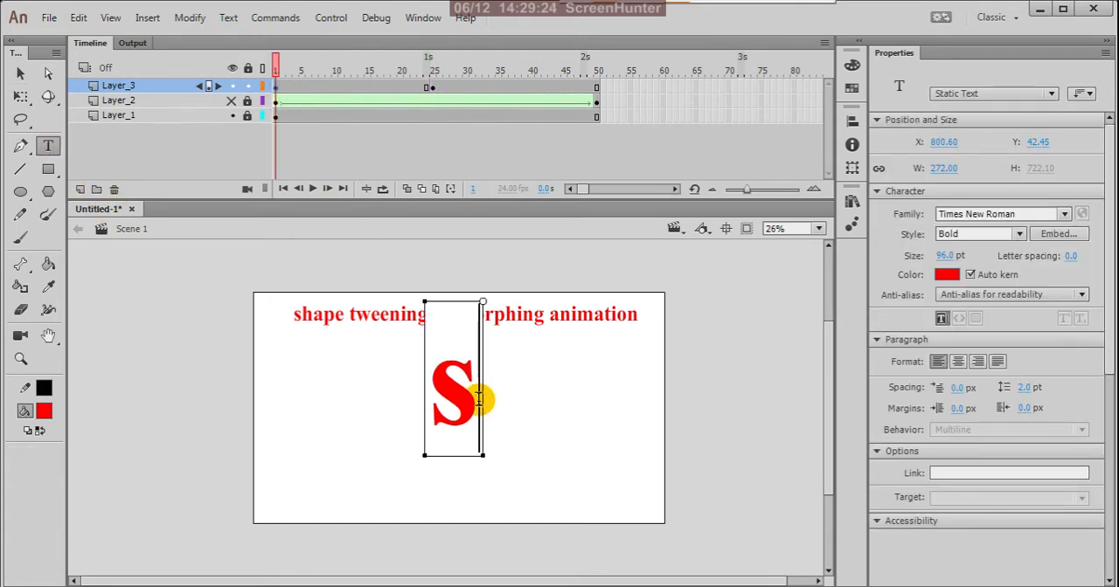
{"action": "left_click_drag", "start_coordinate": [479, 399], "coordinate": [414, 400]}
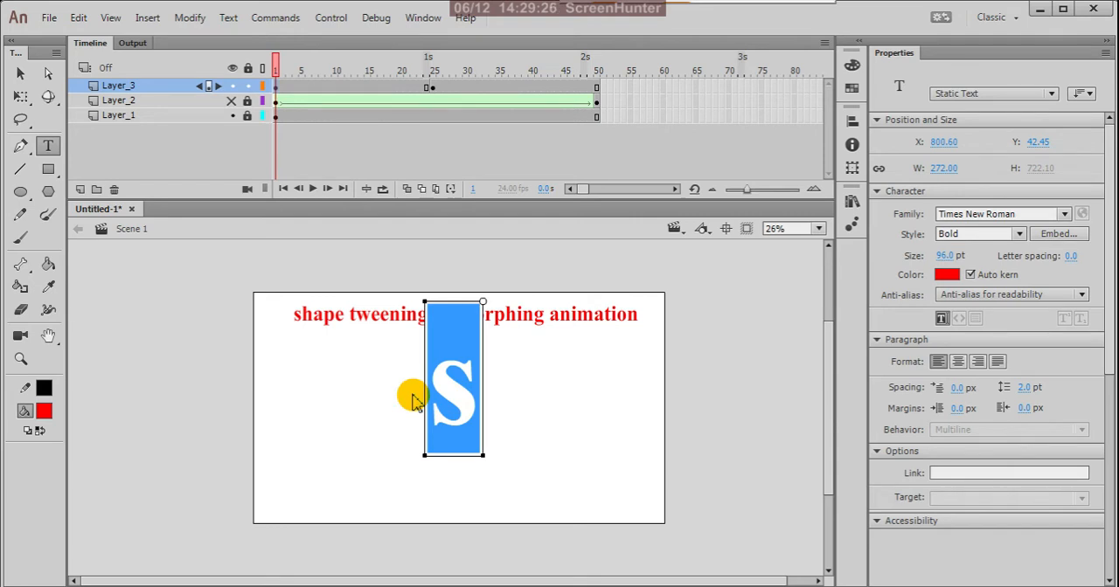
{"action": "type", "text": "A"}
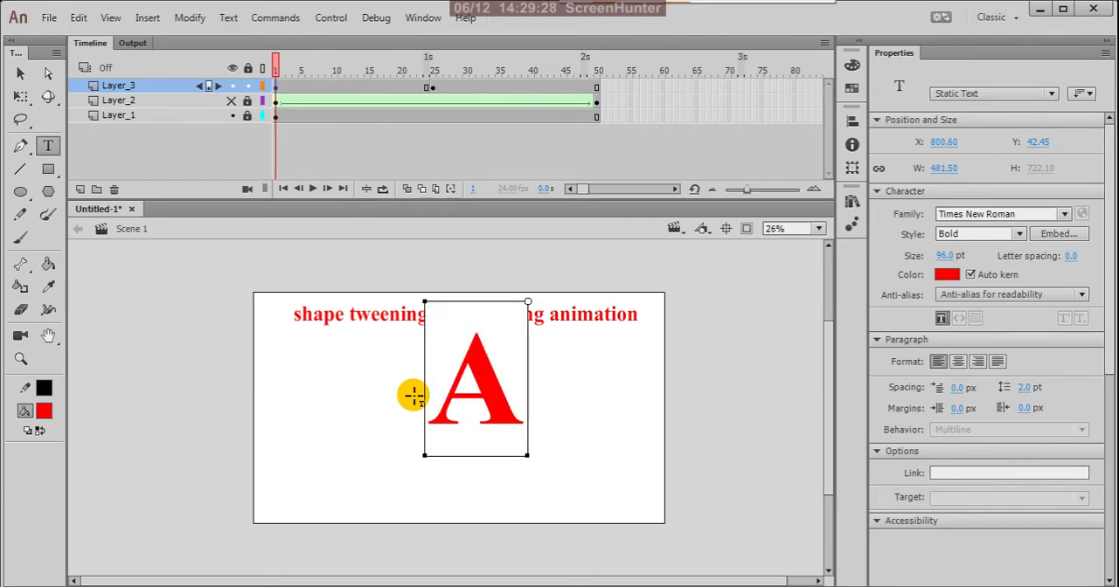
{"action": "left_click", "coordinate": [22, 74]}
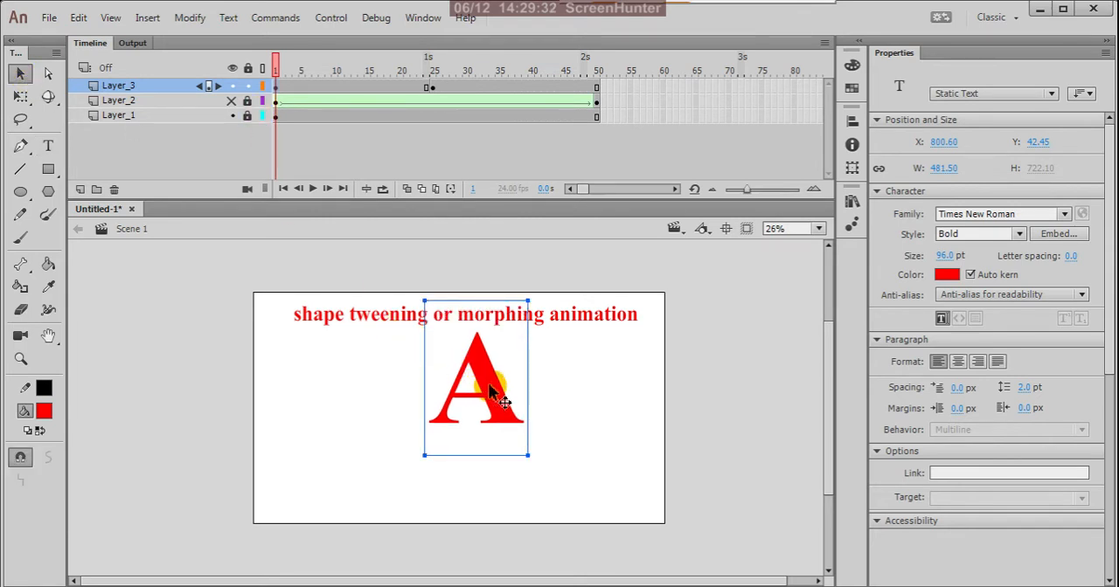
{"action": "left_click_drag", "start_coordinate": [495, 391], "coordinate": [490, 411]}
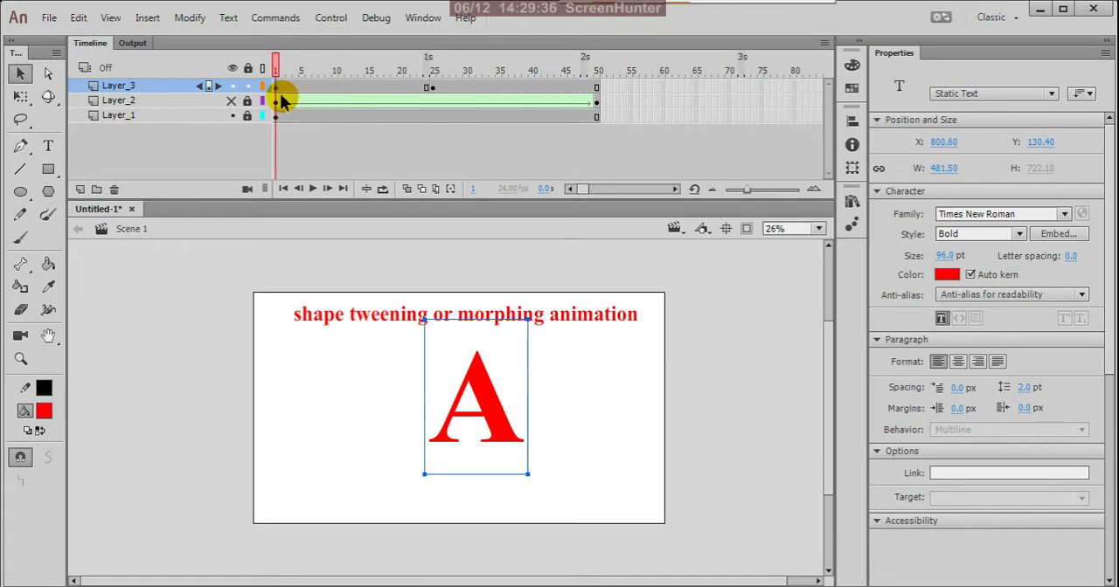
Copy Layer_3's frame 1 and paste it over the keyframe at frame 25
{"action": "left_click", "coordinate": [276, 84]}
{"action": "right_click", "coordinate": [277, 84]}
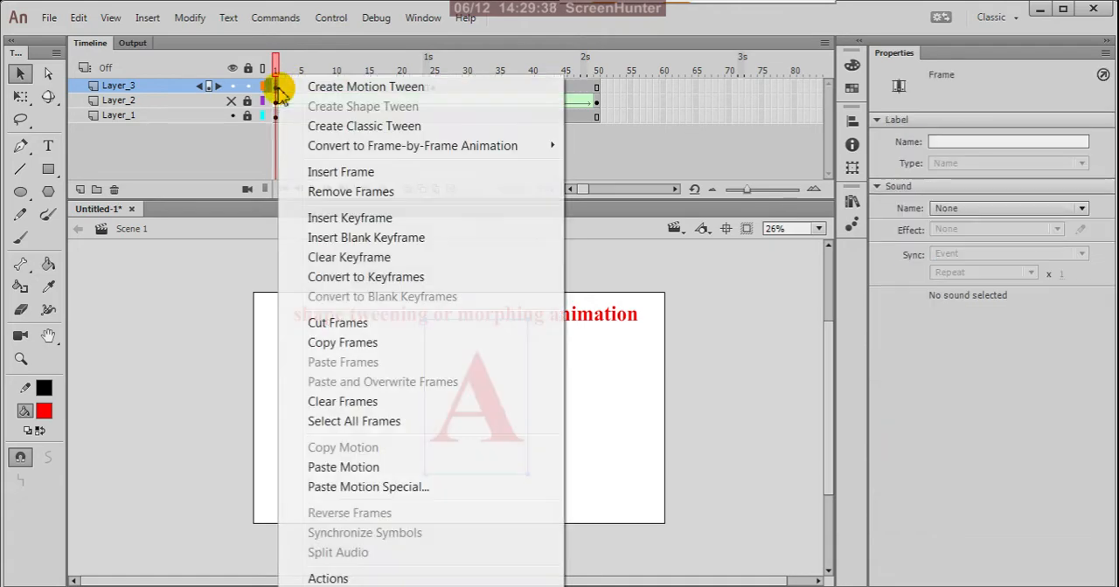
{"action": "left_click", "coordinate": [320, 343]}
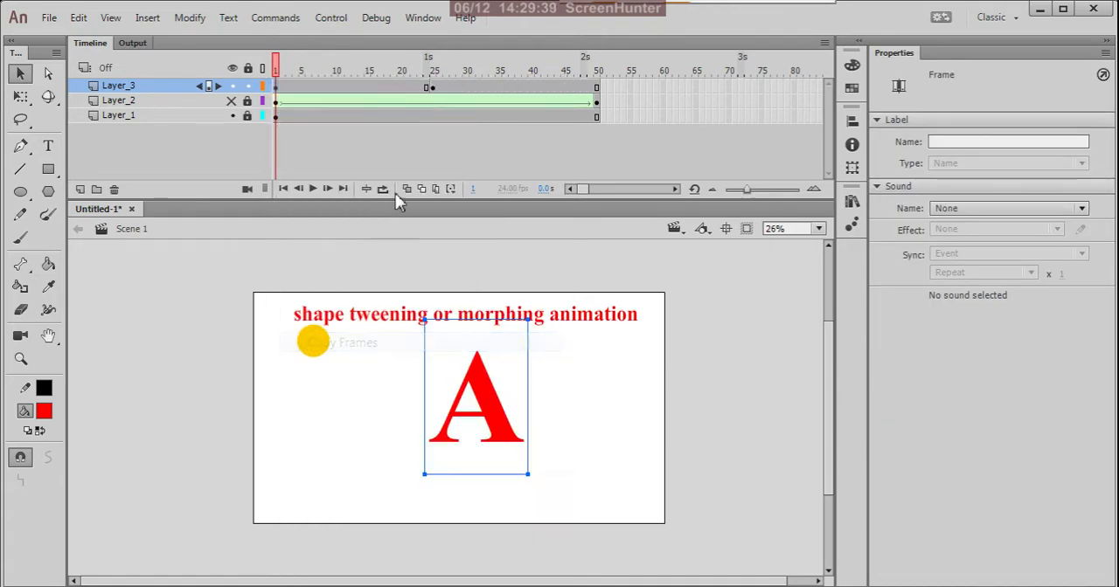
{"action": "left_click", "coordinate": [432, 90]}
{"action": "right_click", "coordinate": [429, 87]}
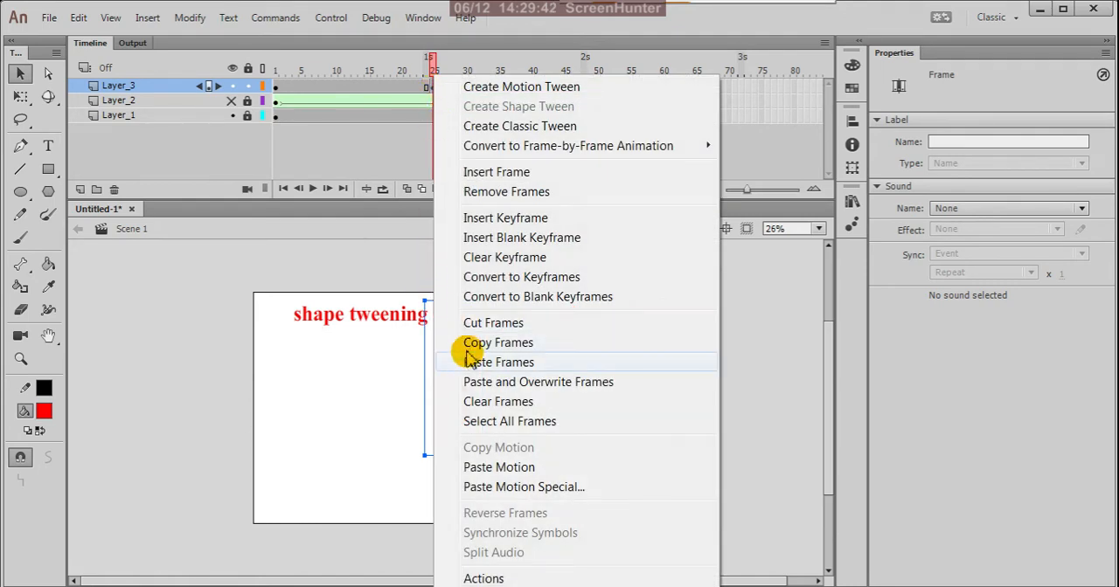
{"action": "left_click", "coordinate": [472, 364]}
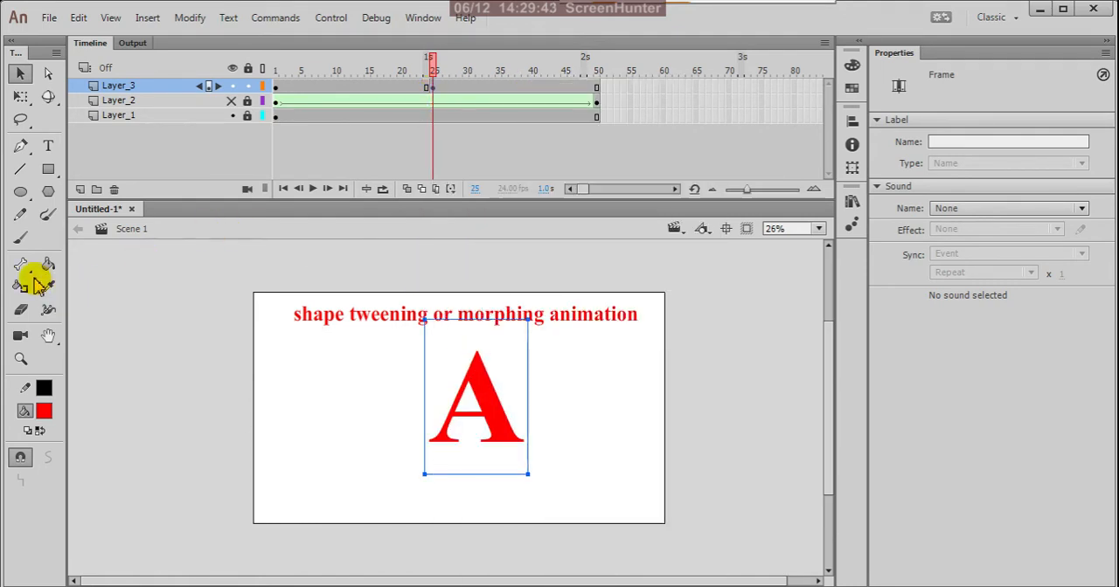
Replace the letter A at frame 25 of Layer_3 with "N"
{"action": "left_click", "coordinate": [49, 147]}
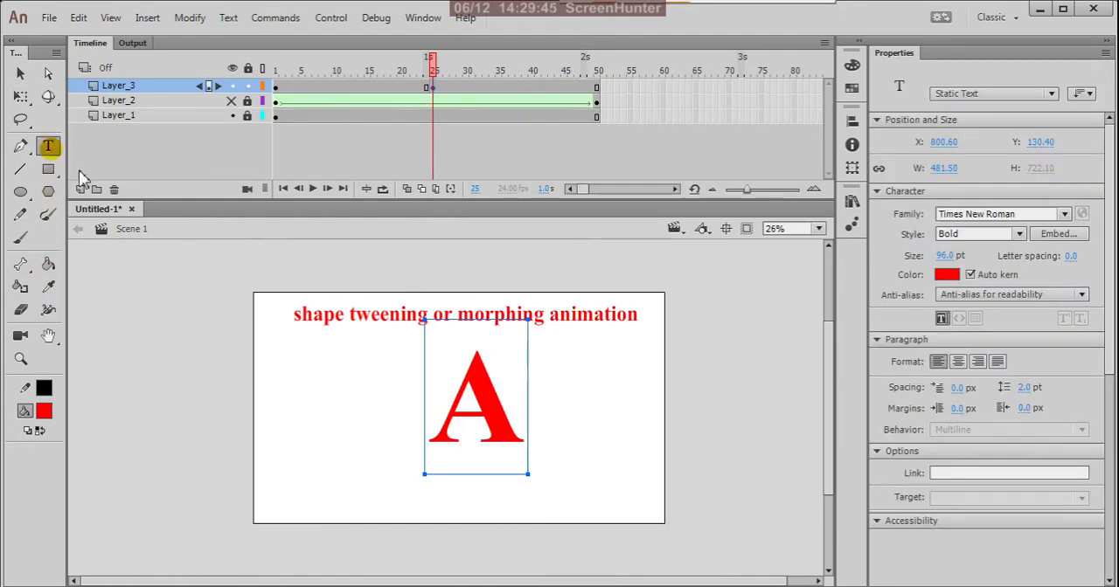
{"action": "left_click", "coordinate": [503, 404]}
{"action": "double_click", "coordinate": [504, 404]}
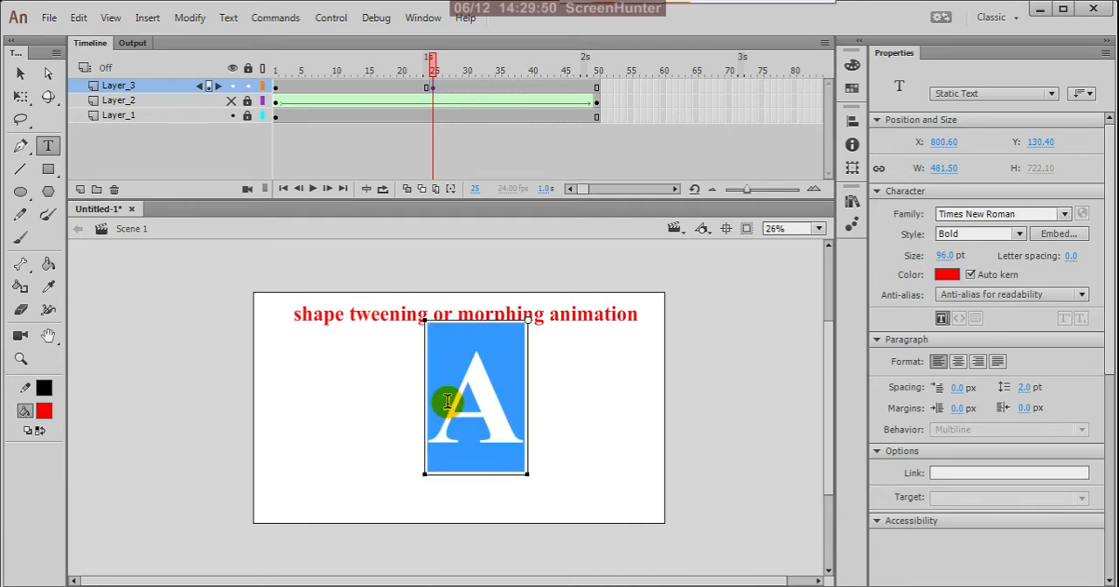
{"action": "type", "text": "N"}
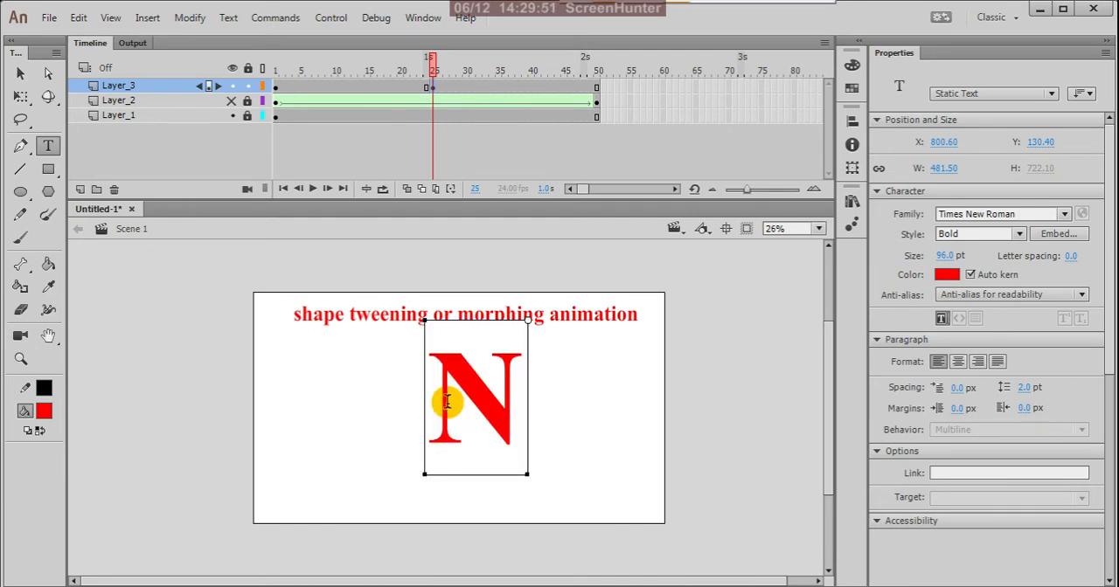
Recolor the letter N at frame 25 to blue #6699FF and compare it with the letter at frame 1
{"action": "double_click", "coordinate": [516, 407]}
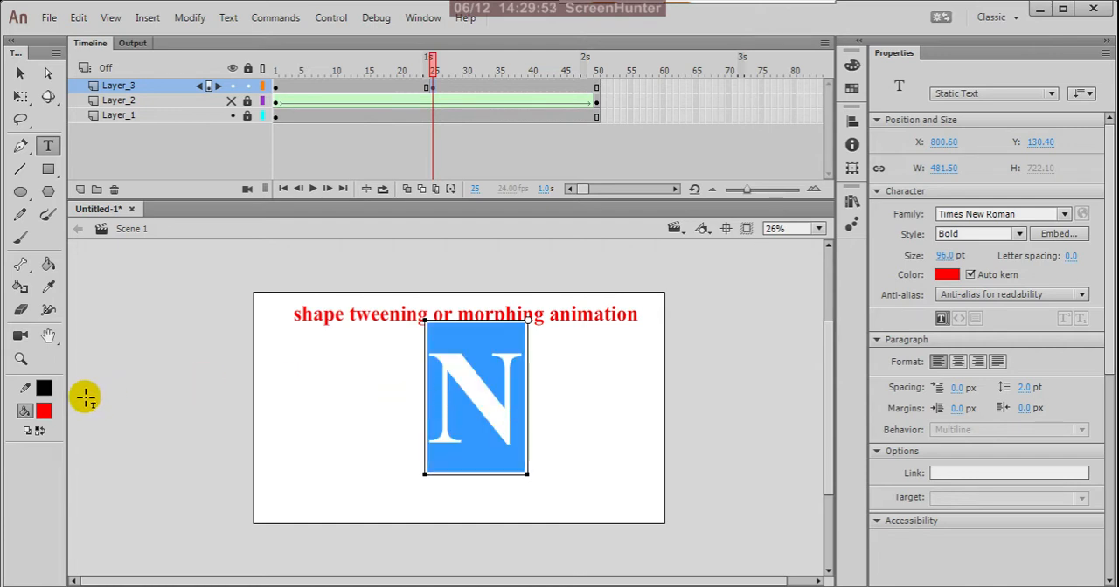
{"action": "left_click", "coordinate": [44, 413]}
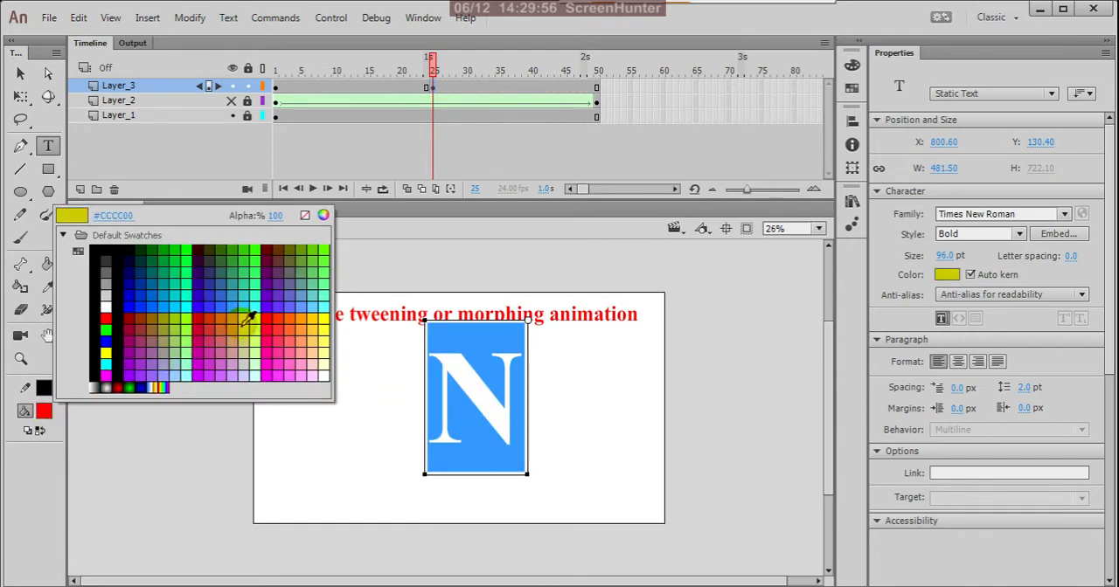
{"action": "left_click", "coordinate": [296, 304]}
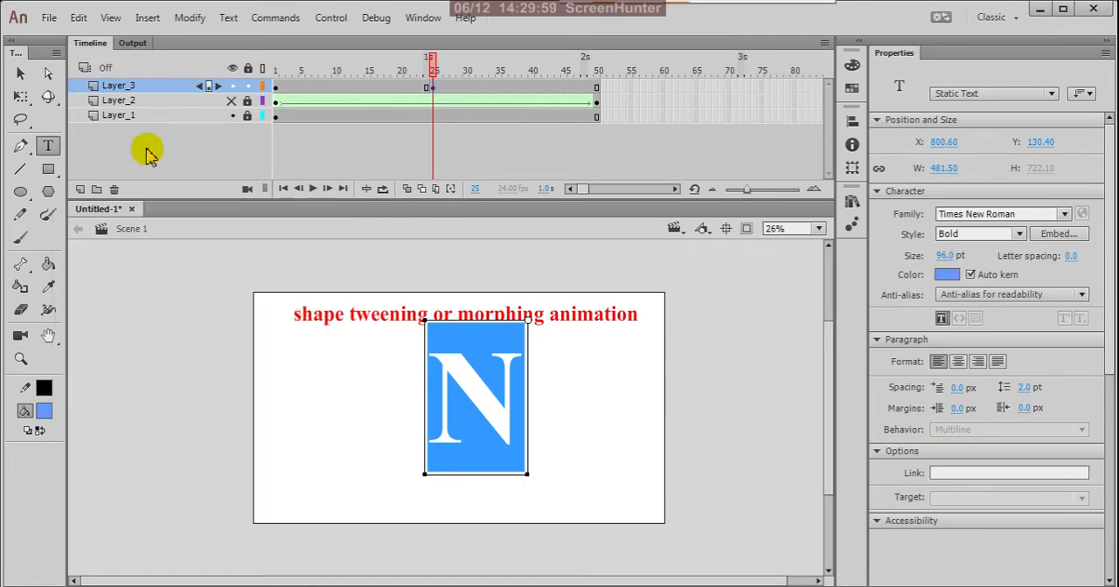
{"action": "left_click", "coordinate": [21, 73]}
{"action": "left_click", "coordinate": [280, 88]}
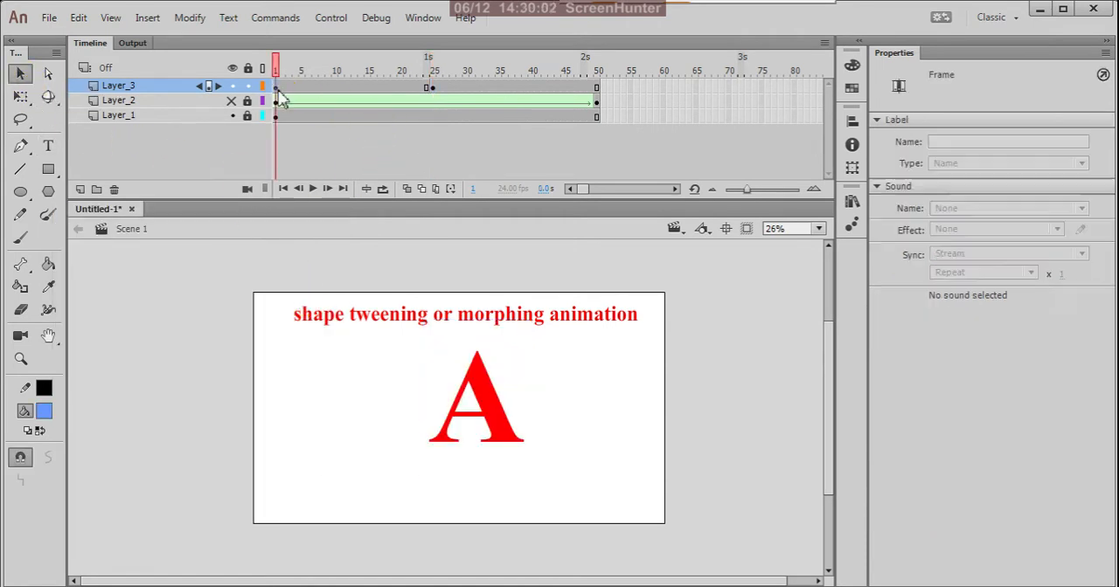
{"action": "left_click", "coordinate": [434, 86]}
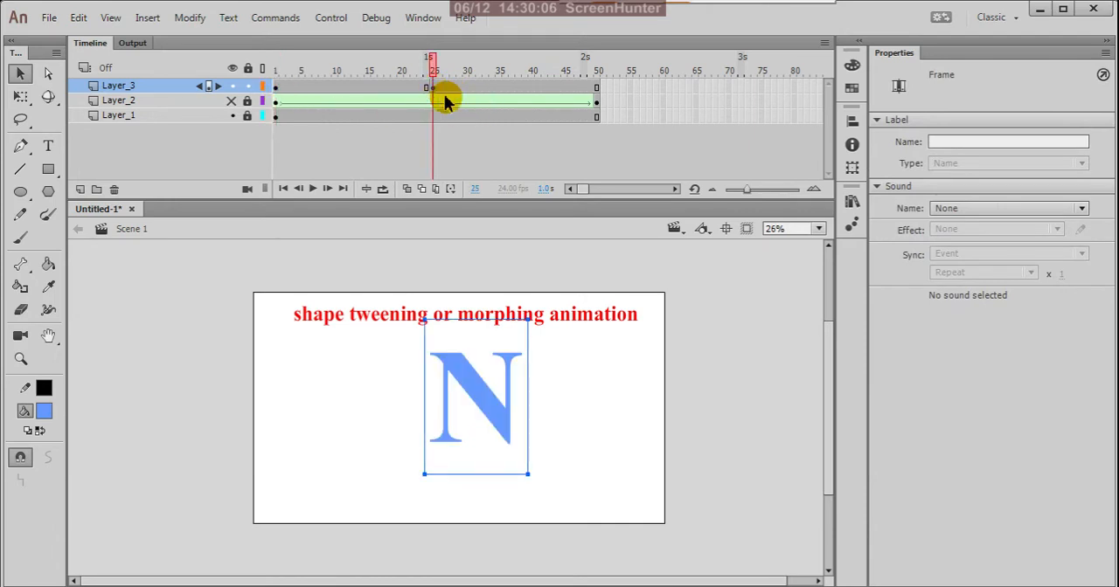
{"action": "left_click", "coordinate": [186, 102]}
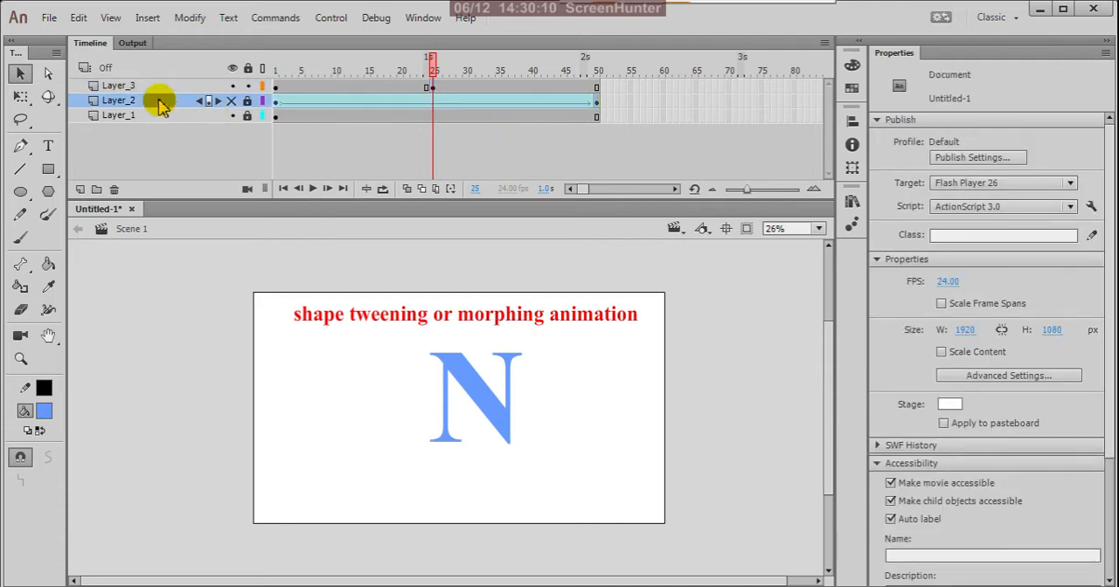
Convert Layer_2 into a guide layer
{"action": "right_click", "coordinate": [161, 104]}
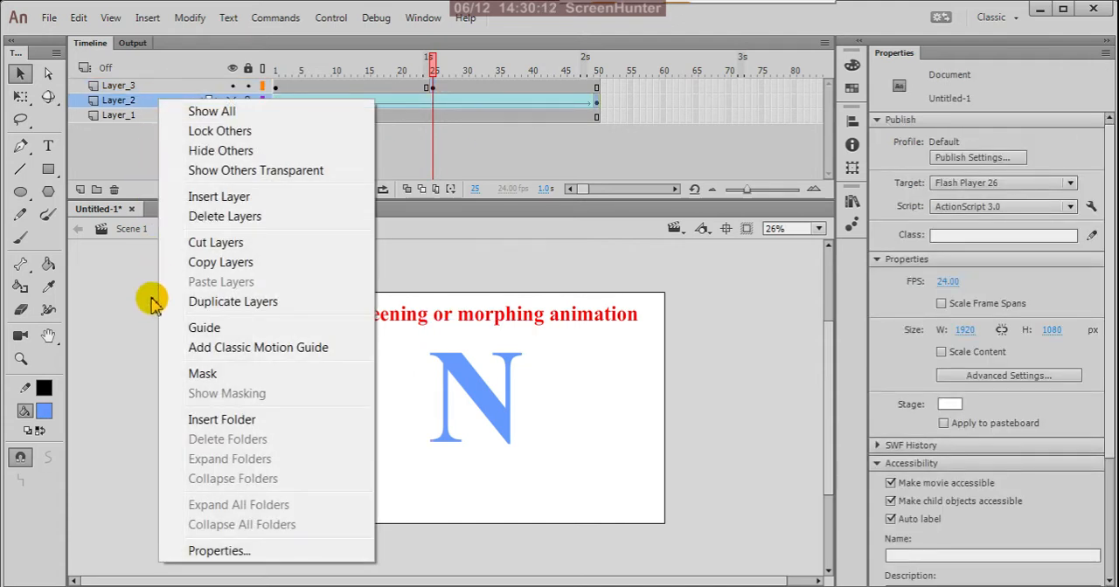
{"action": "left_click", "coordinate": [194, 327]}
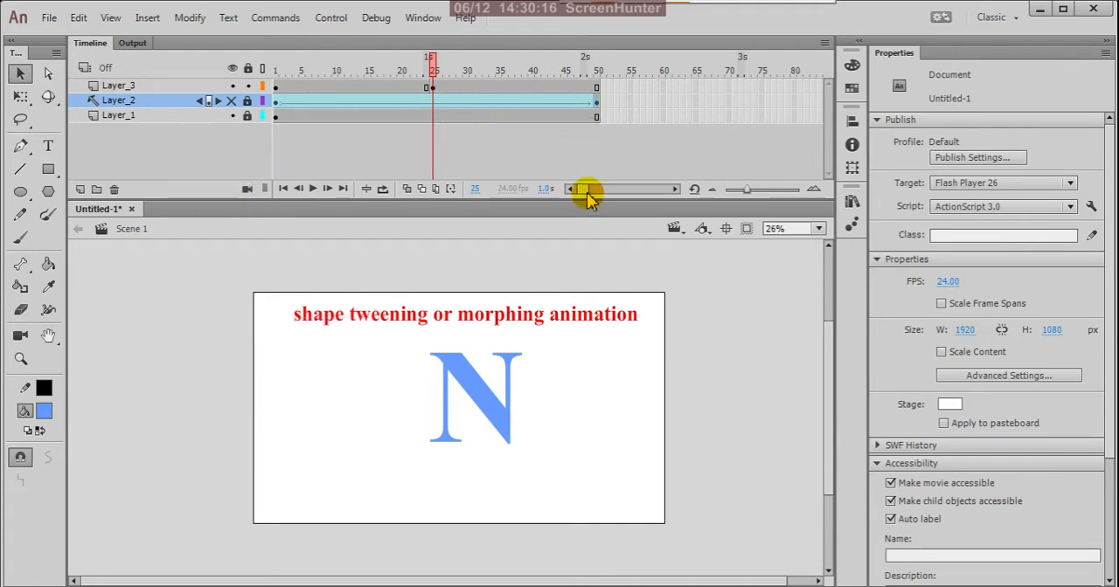
Insert a keyframe at frame 50 of Layer_3 and replace its letter N with "I"
{"action": "left_click_drag", "start_coordinate": [587, 196], "coordinate": [591, 198]}
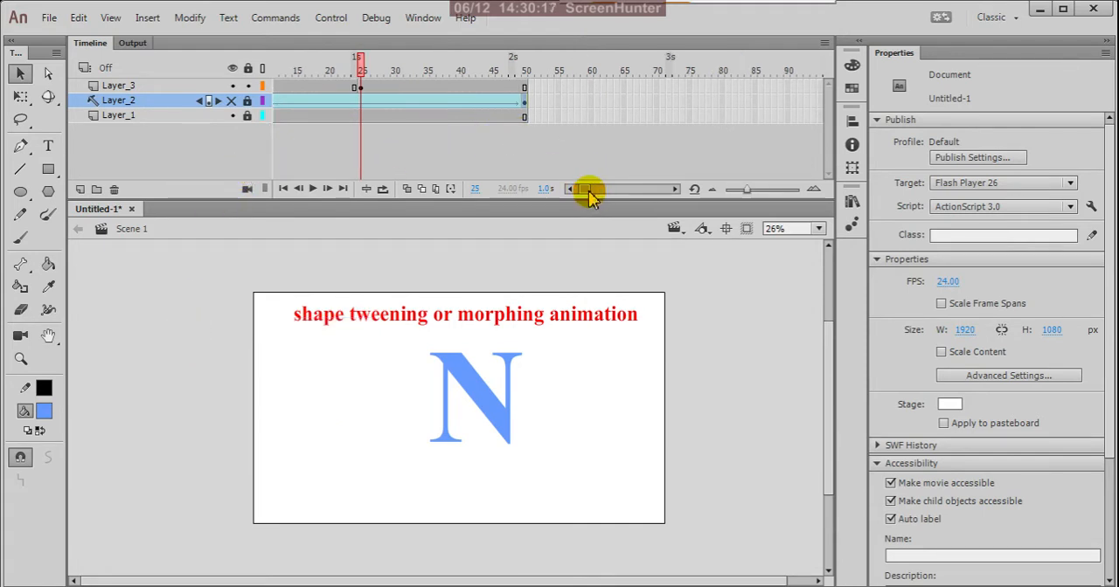
{"action": "left_click", "coordinate": [524, 88]}
{"action": "right_click", "coordinate": [525, 87]}
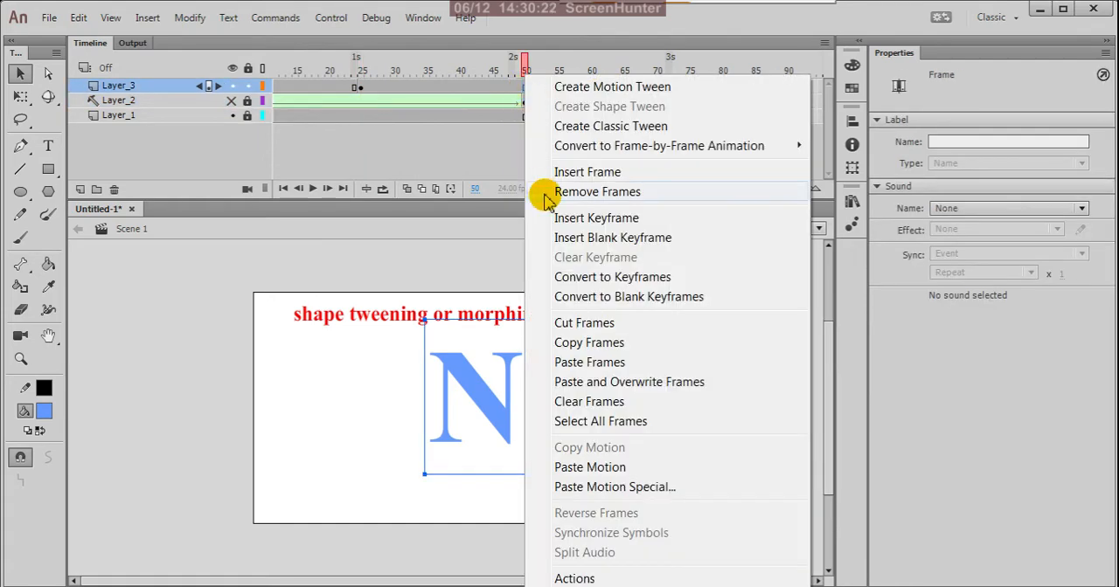
{"action": "left_click", "coordinate": [566, 219]}
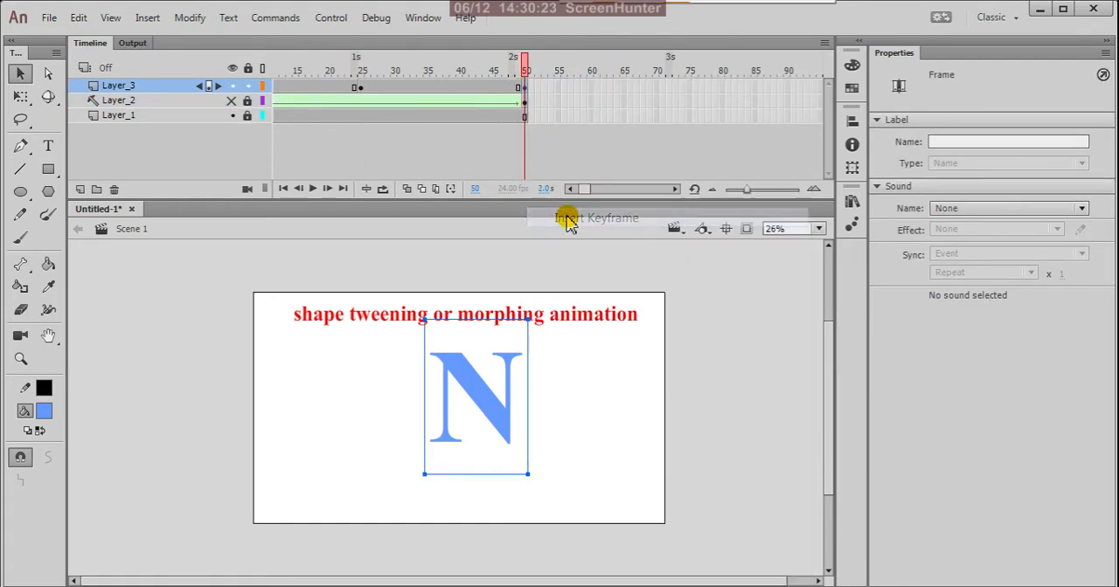
{"action": "left_click", "coordinate": [48, 145]}
{"action": "left_click_drag", "start_coordinate": [522, 404], "coordinate": [448, 408]}
{"action": "type", "text": "I"}
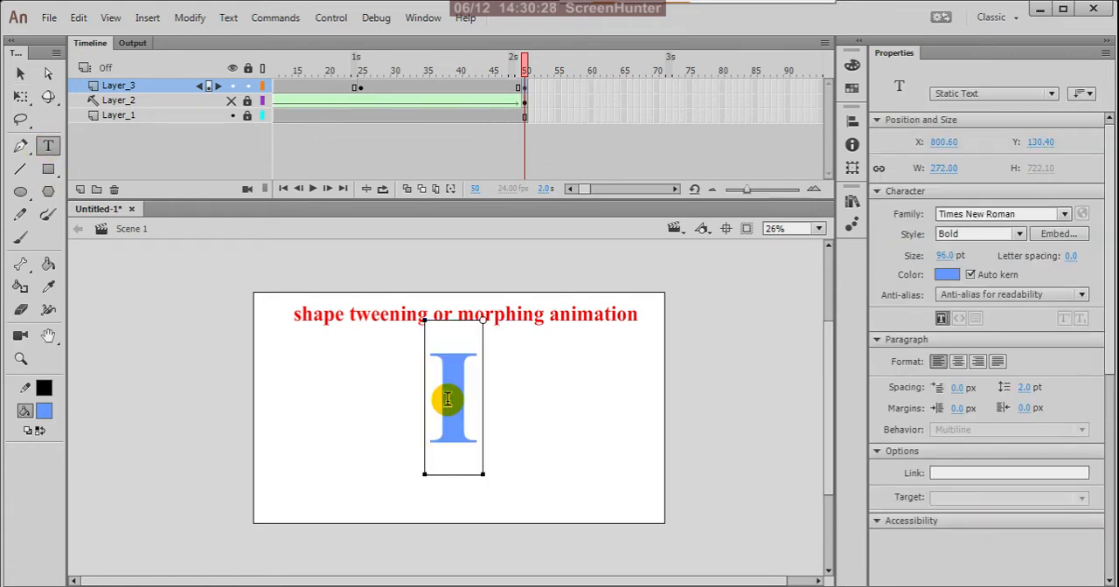
Recolor the letter I at frame 50 of Layer_3 to green #66CC00
{"action": "left_click_drag", "start_coordinate": [480, 376], "coordinate": [423, 393]}
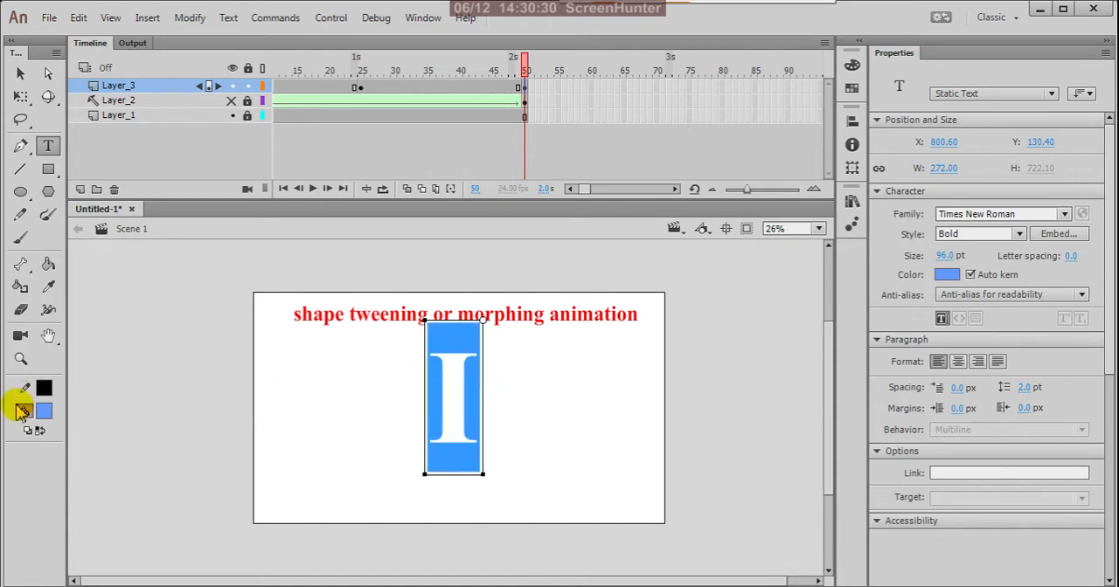
{"action": "left_click", "coordinate": [44, 410]}
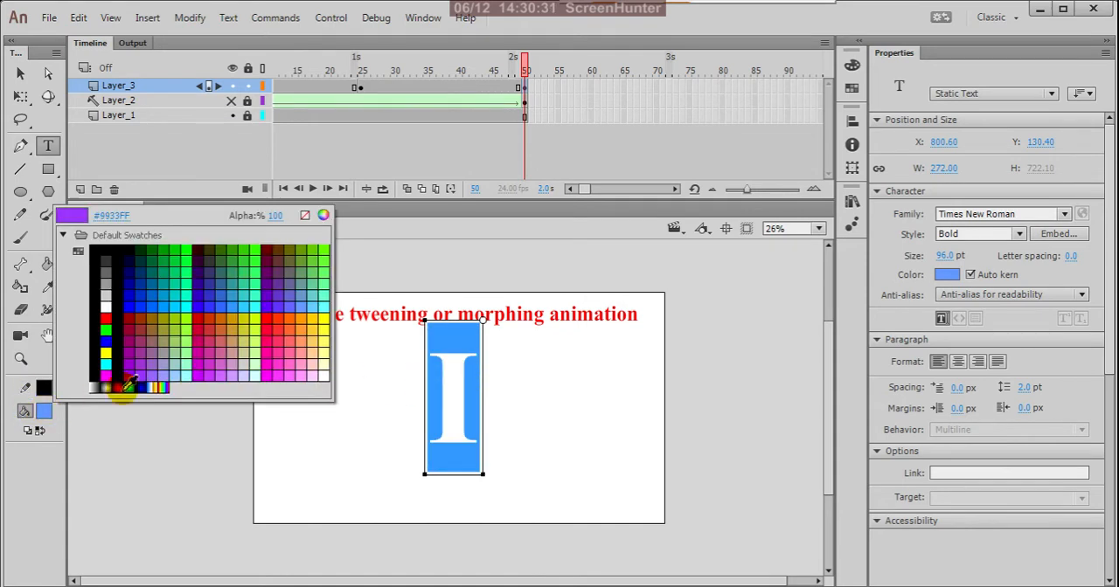
{"action": "left_click", "coordinate": [321, 247]}
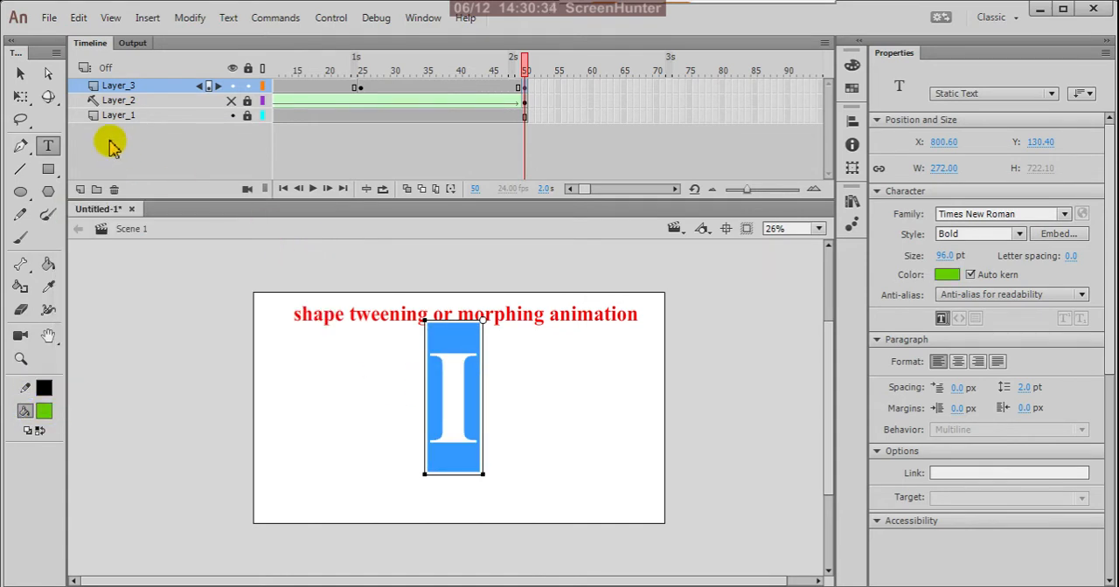
{"action": "left_click", "coordinate": [21, 73]}
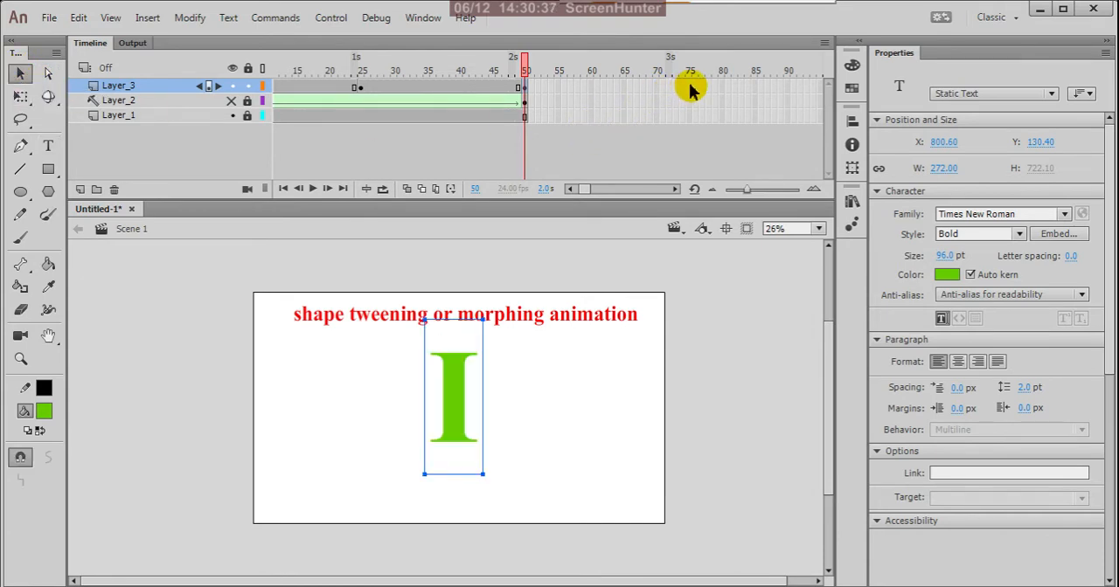
Insert a keyframe at frame 75 of Layer_3 and replace its letter I with "M"
{"action": "left_click_drag", "start_coordinate": [586, 189], "coordinate": [589, 190]}
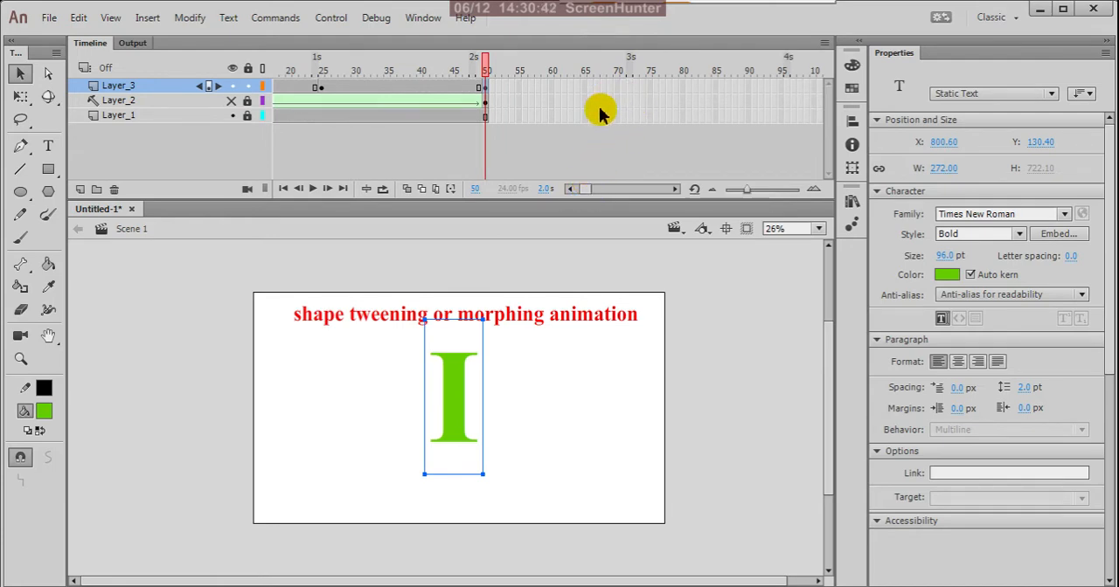
{"action": "left_click", "coordinate": [649, 87]}
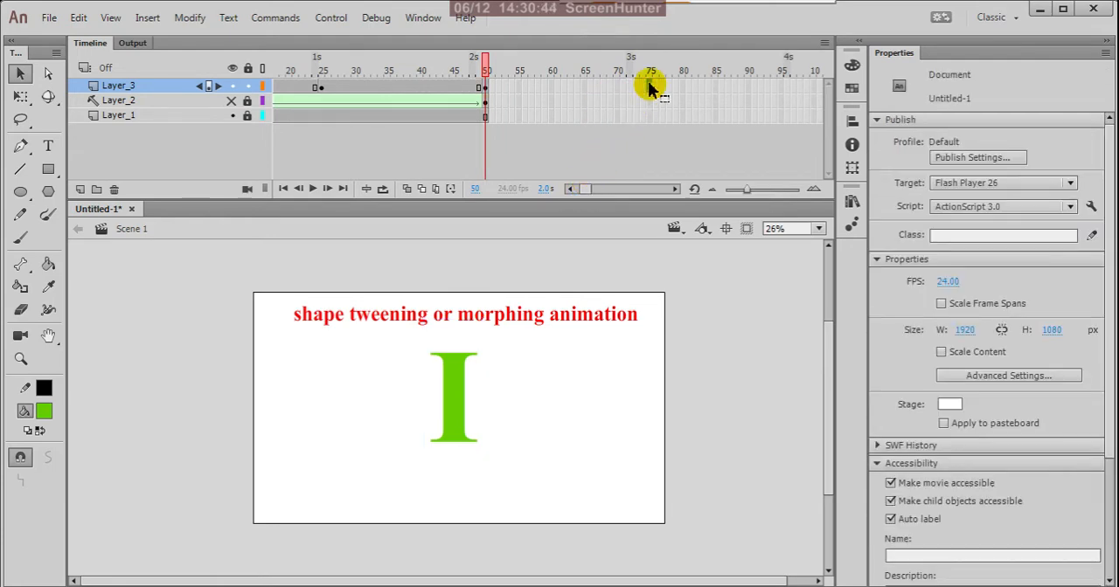
{"action": "right_click", "coordinate": [649, 85]}
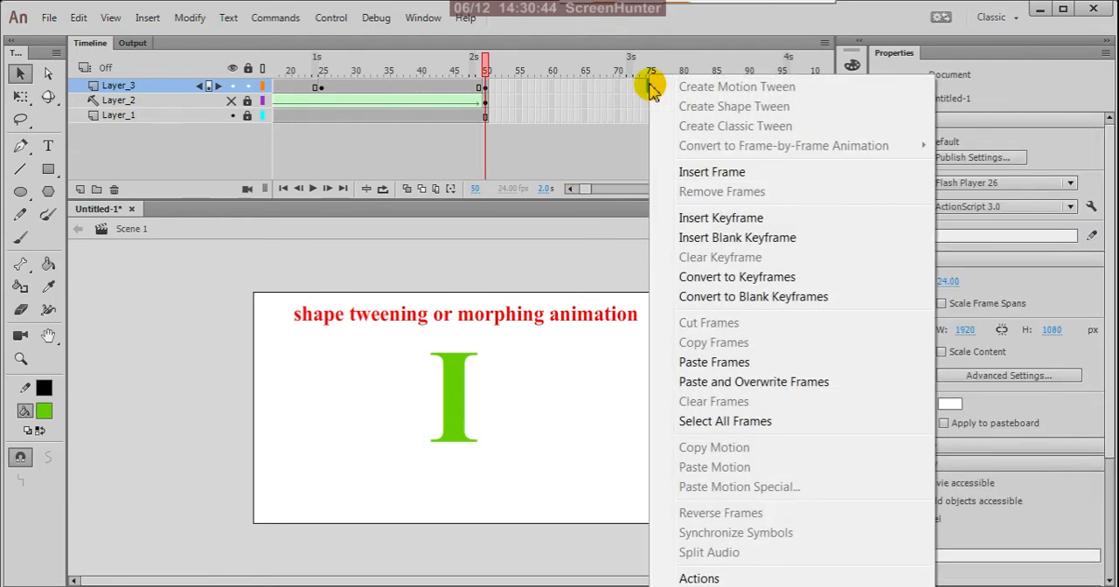
{"action": "left_click", "coordinate": [708, 218]}
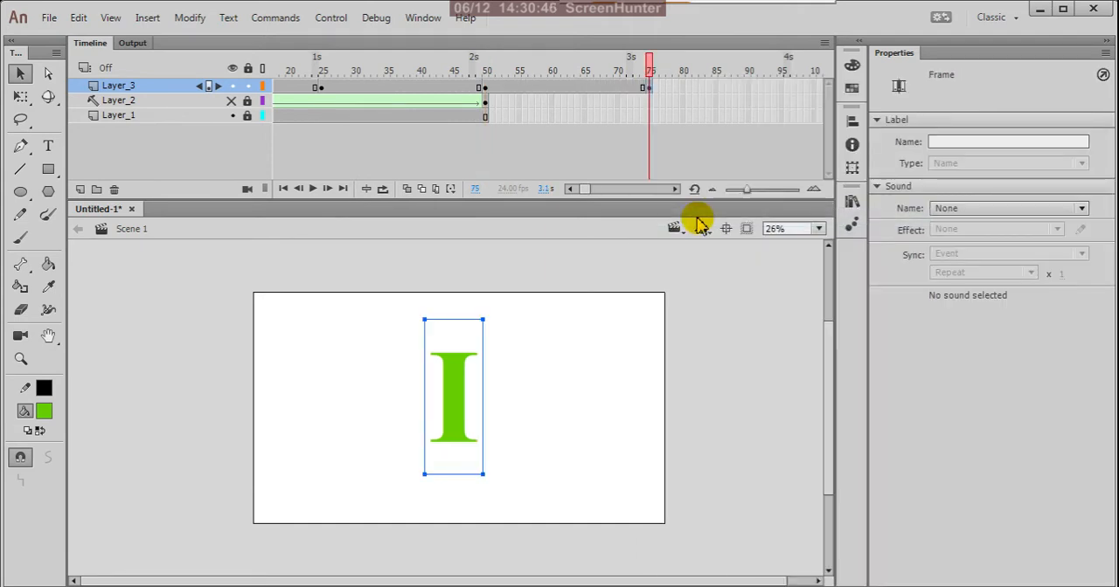
{"action": "left_click", "coordinate": [50, 148]}
{"action": "left_click", "coordinate": [473, 401]}
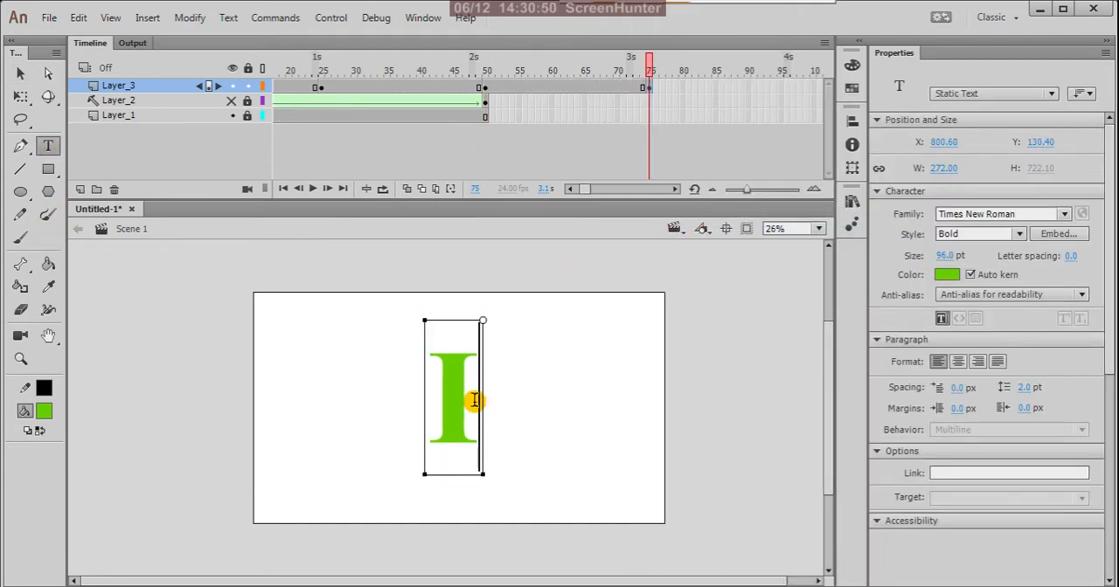
{"action": "left_click_drag", "start_coordinate": [466, 399], "coordinate": [438, 399]}
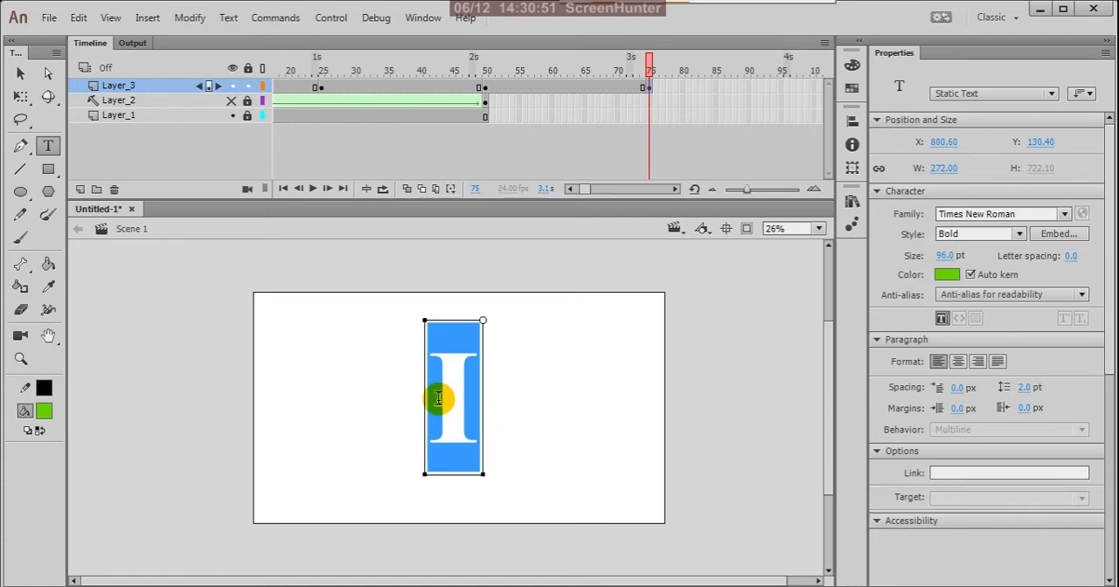
{"action": "type", "text": "M"}
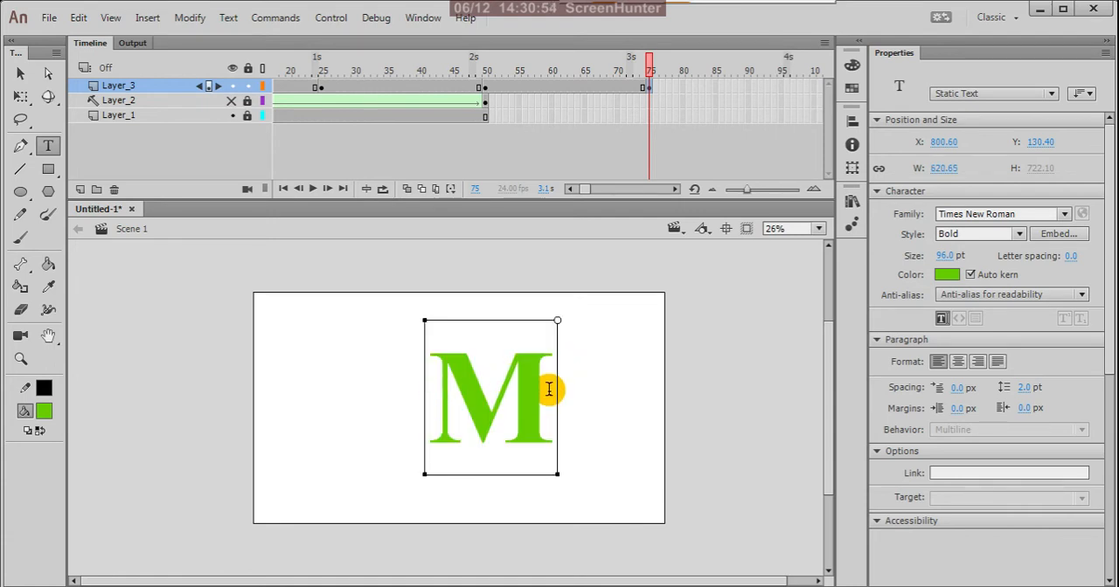
Recolor the letter M at frame 75 of Layer_3 to orange
{"action": "left_click_drag", "start_coordinate": [551, 390], "coordinate": [436, 393]}
{"action": "left_click", "coordinate": [43, 413]}
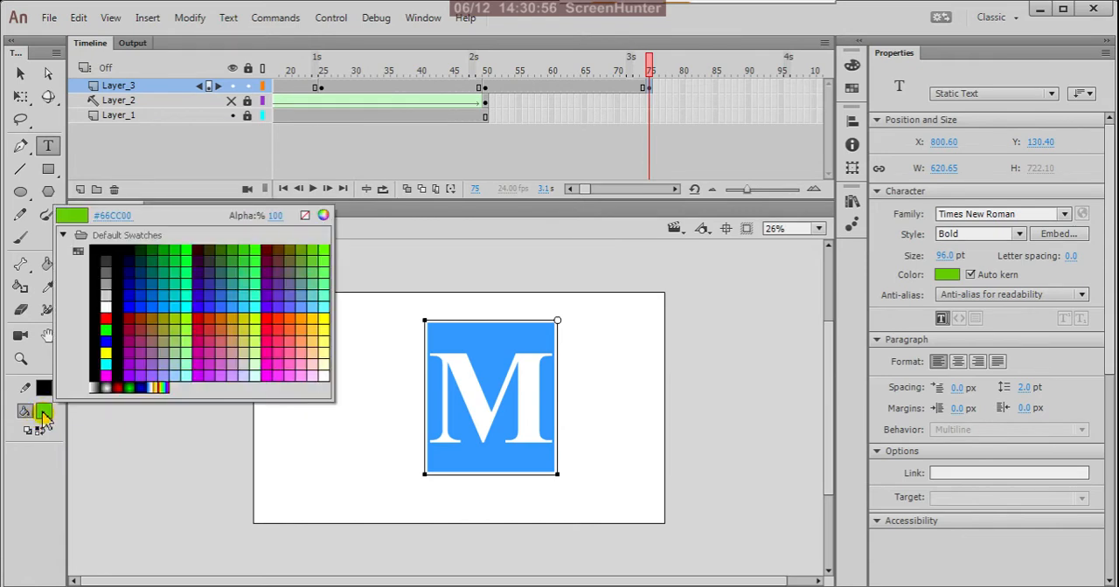
{"action": "left_click", "coordinate": [309, 321]}
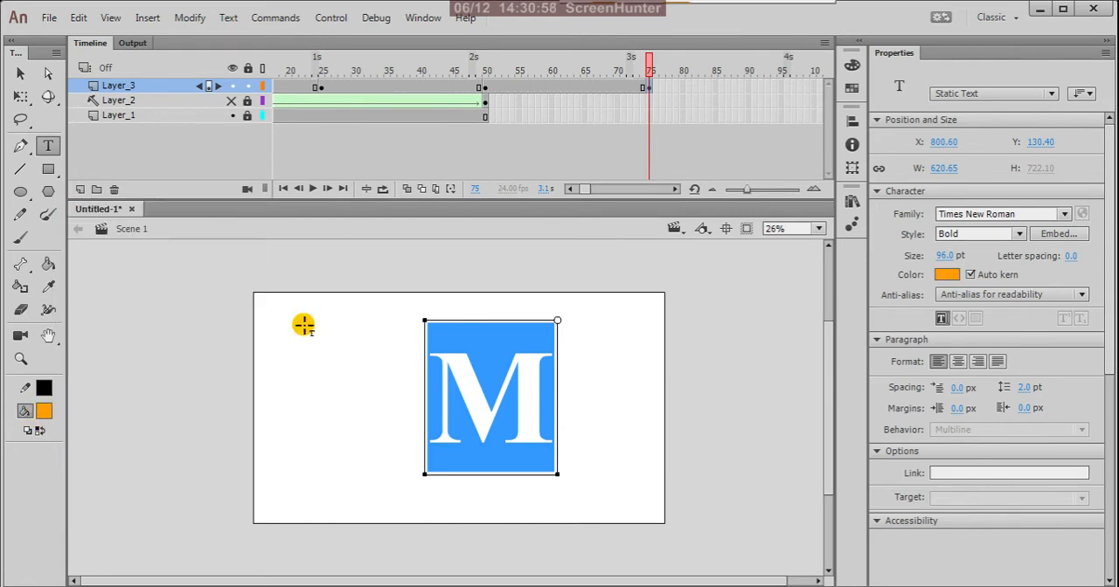
{"action": "left_click", "coordinate": [21, 74]}
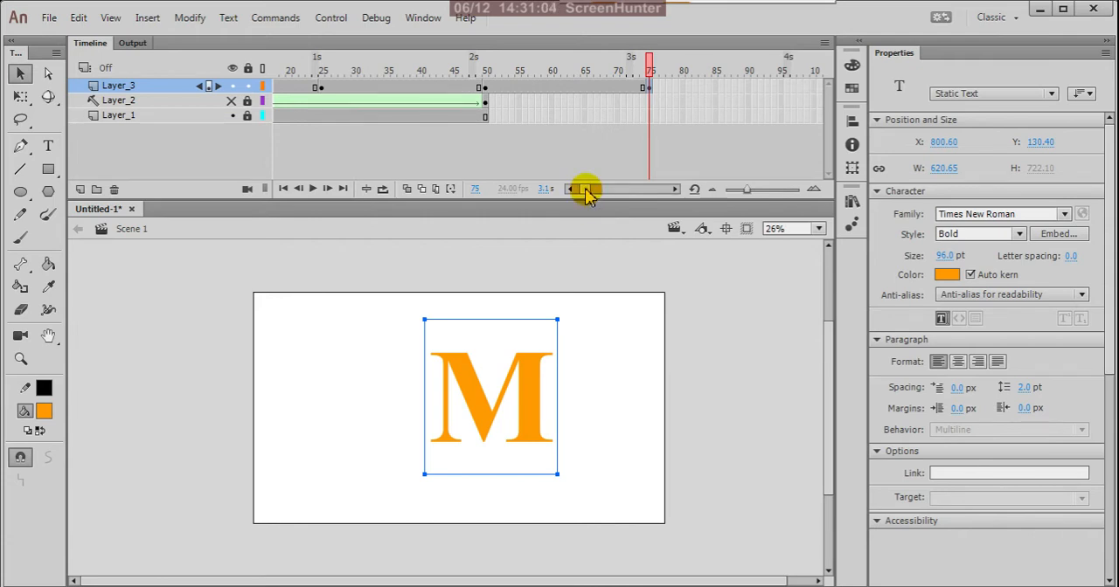
Insert a keyframe at frame 100 of Layer_3 and replace its letter M with "A"
{"action": "left_click_drag", "start_coordinate": [585, 194], "coordinate": [589, 193]}
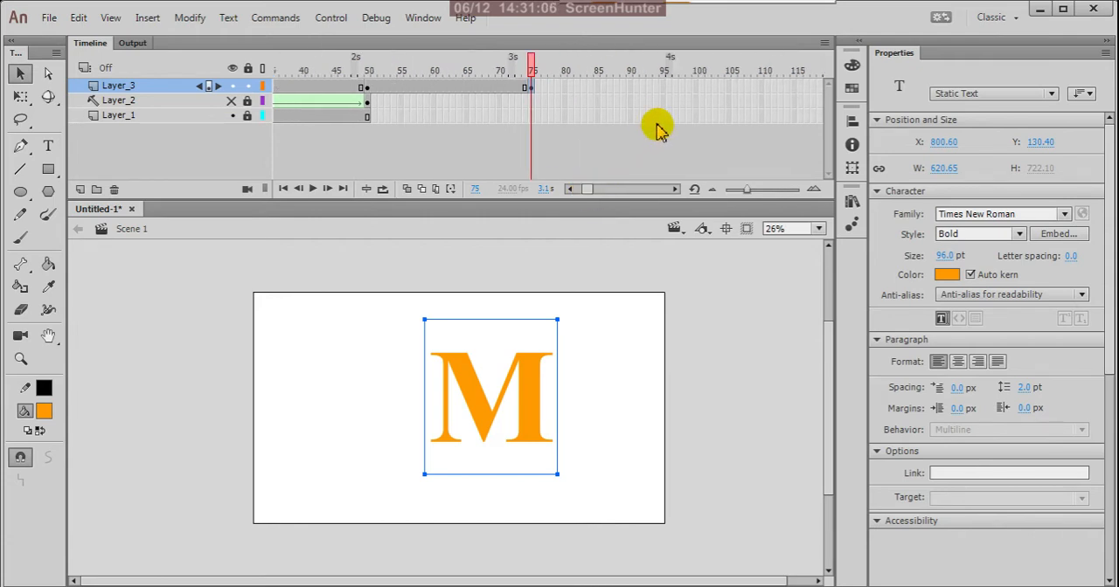
{"action": "left_click", "coordinate": [695, 87]}
{"action": "right_click", "coordinate": [697, 88]}
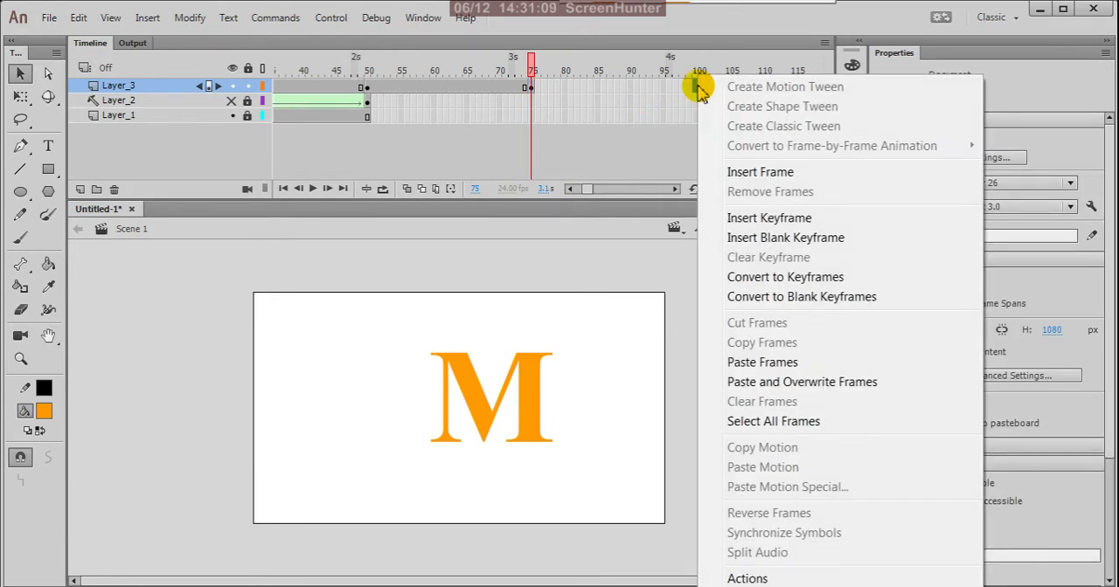
{"action": "left_click", "coordinate": [742, 224]}
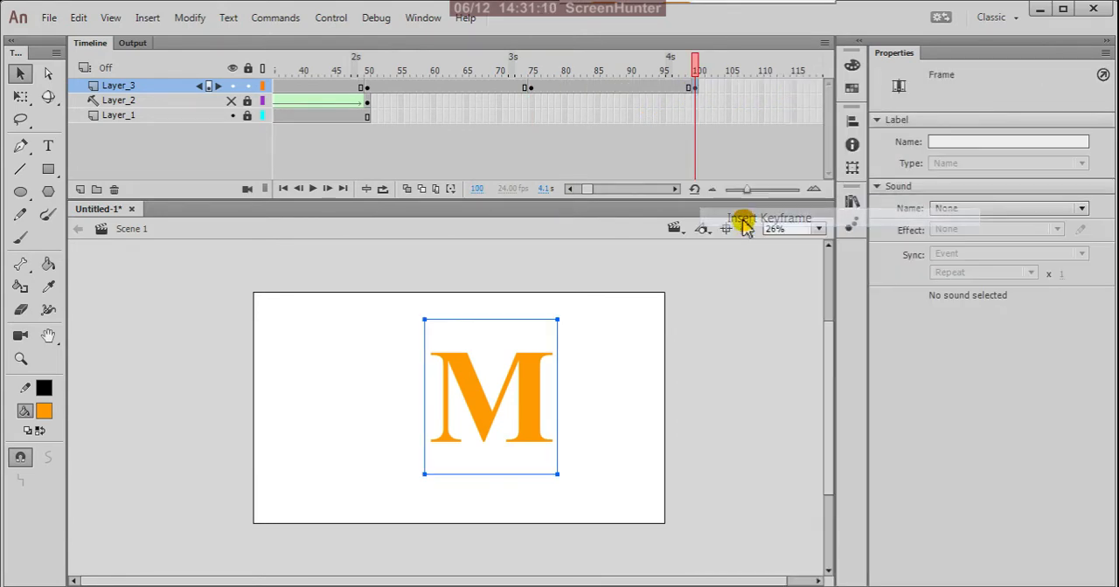
{"action": "left_click", "coordinate": [48, 145]}
{"action": "left_click", "coordinate": [550, 399]}
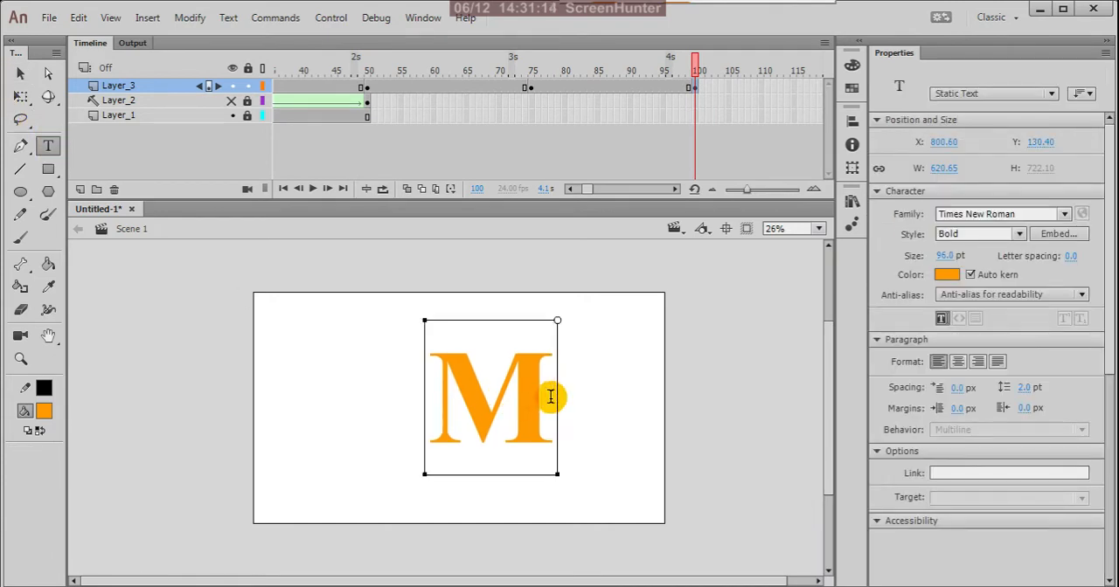
{"action": "left_click_drag", "start_coordinate": [550, 399], "coordinate": [426, 407]}
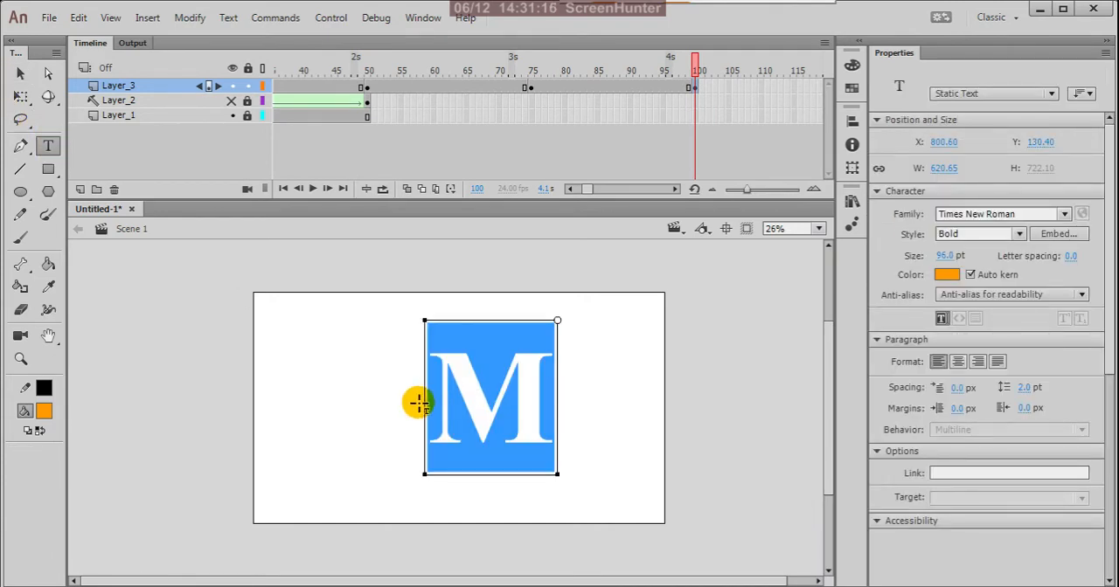
{"action": "type", "text": "A"}
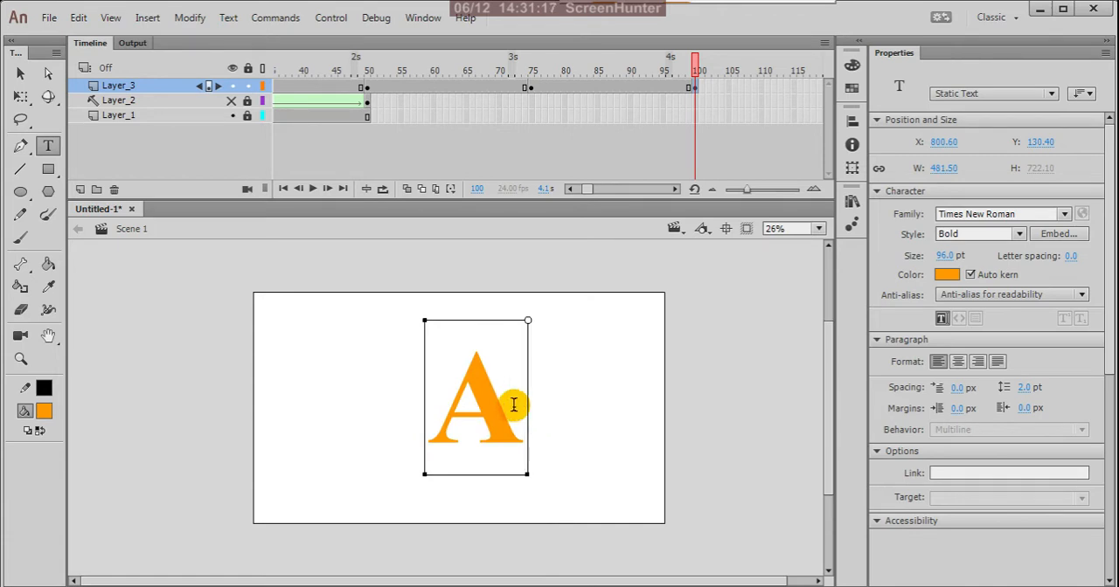
Recolor the letter A at frame 100 of Layer_3 to purple #9900FF and deselect it
{"action": "left_click_drag", "start_coordinate": [514, 405], "coordinate": [437, 400]}
{"action": "left_click", "coordinate": [44, 412]}
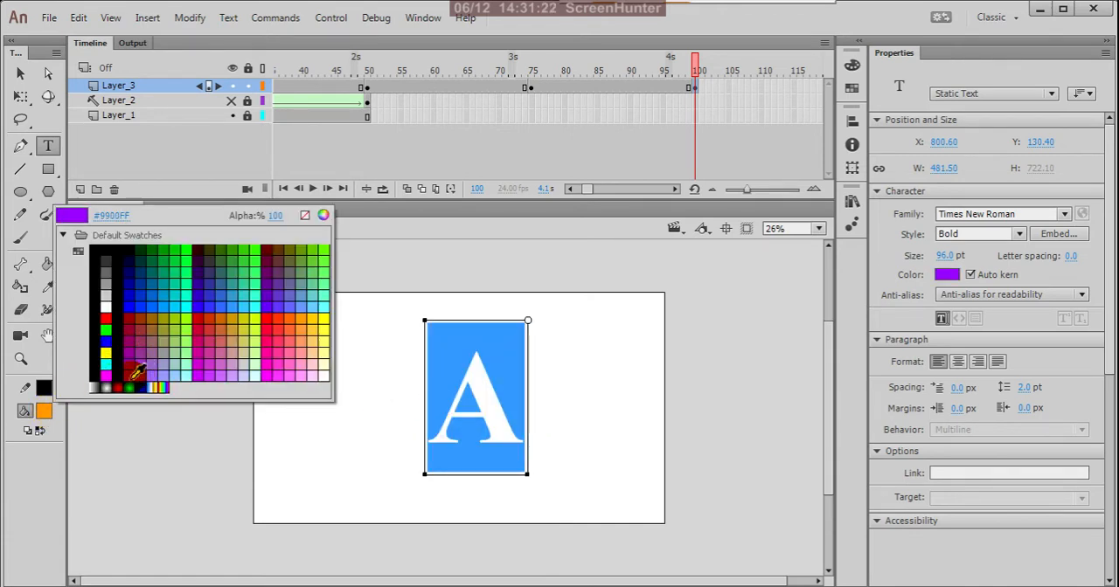
{"action": "left_click", "coordinate": [132, 374]}
{"action": "left_click", "coordinate": [23, 75]}
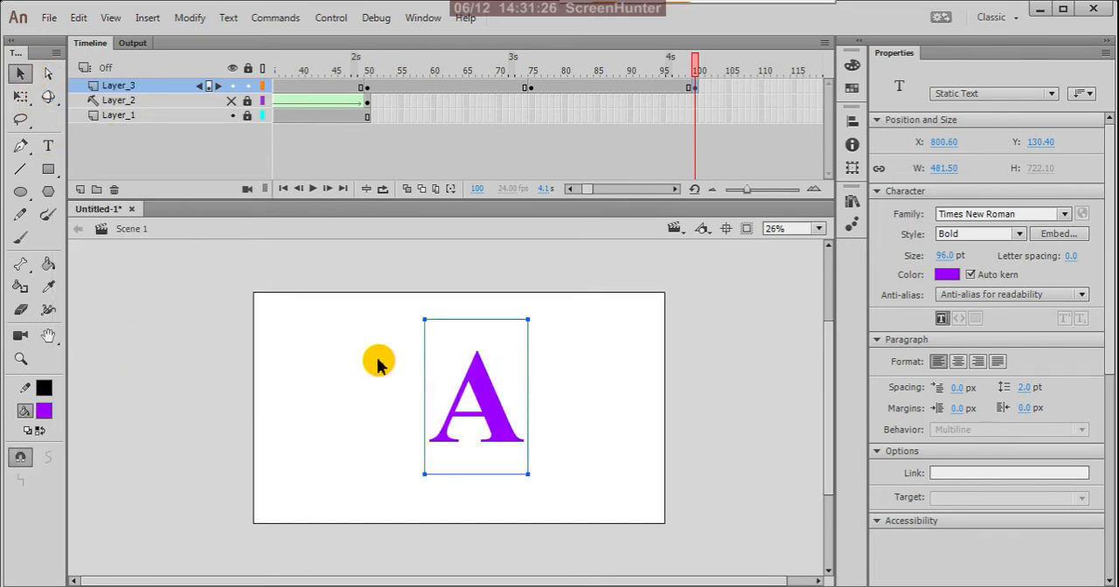
{"action": "left_click", "coordinate": [353, 290]}
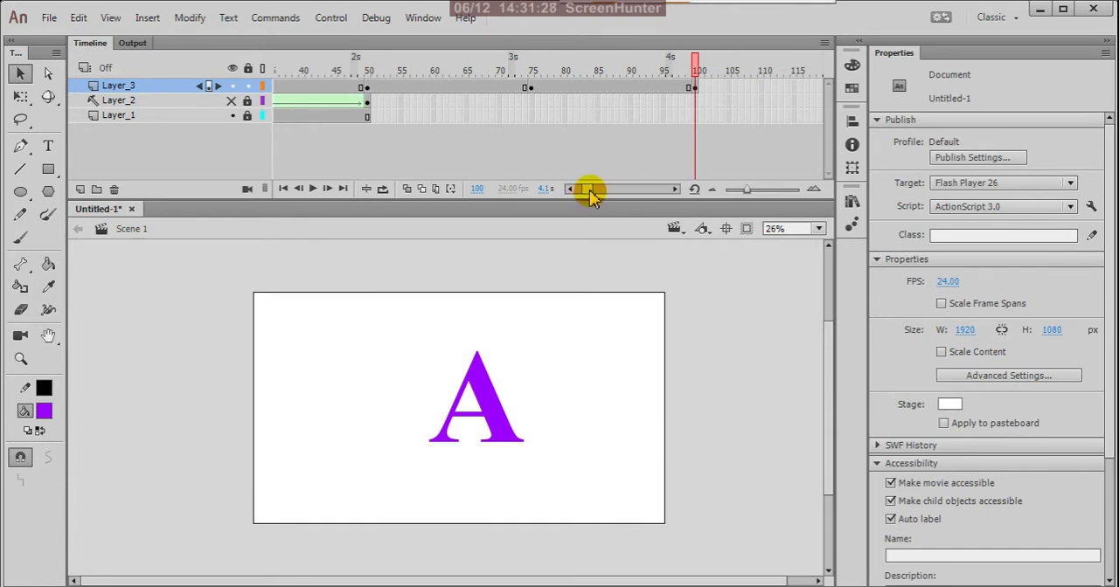
Insert a keyframe at frame 125 of Layer_3, replace its letter A with "T" and select the new letter
{"action": "left_click_drag", "start_coordinate": [591, 194], "coordinate": [598, 197]}
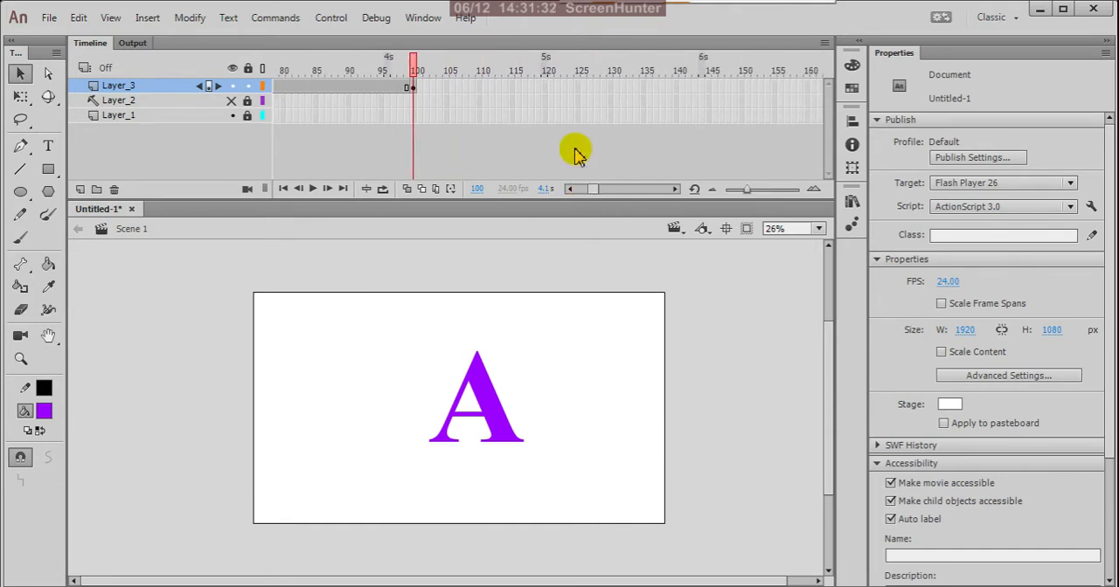
{"action": "right_click", "coordinate": [579, 91]}
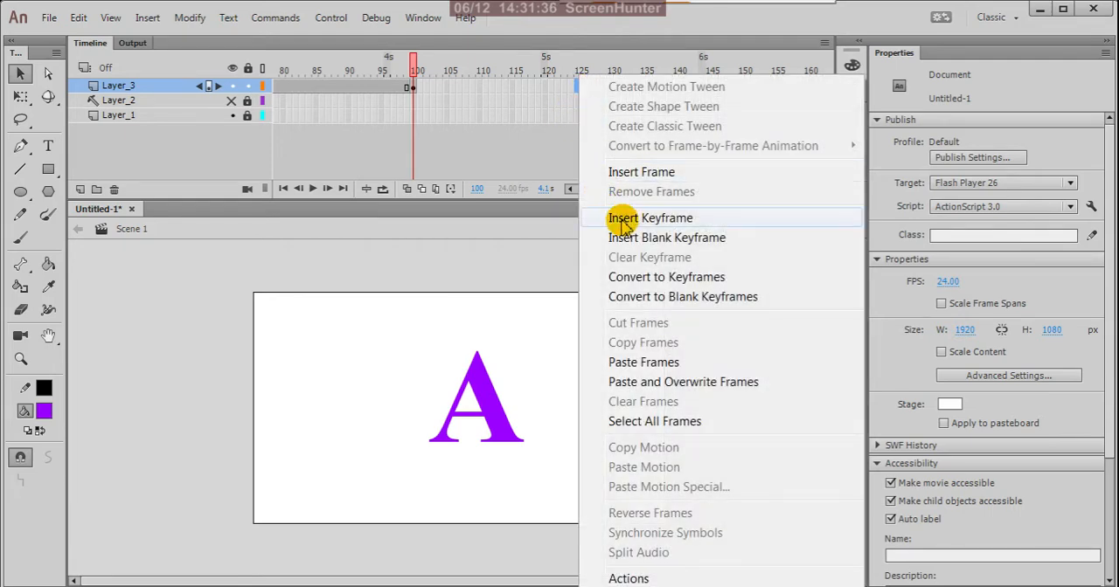
{"action": "left_click", "coordinate": [626, 220]}
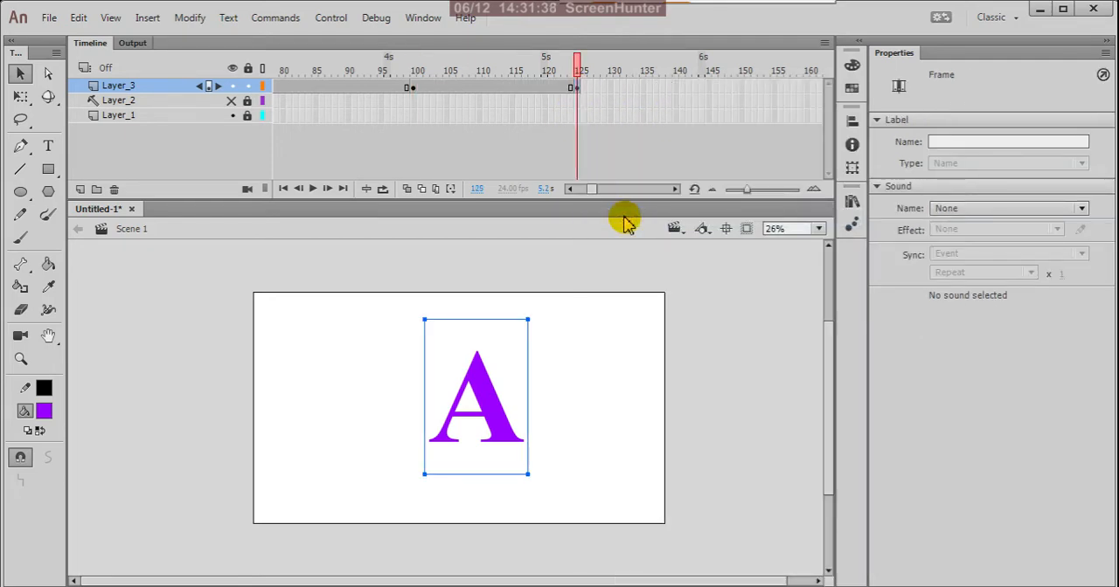
{"action": "left_click", "coordinate": [49, 149]}
{"action": "left_click", "coordinate": [518, 414]}
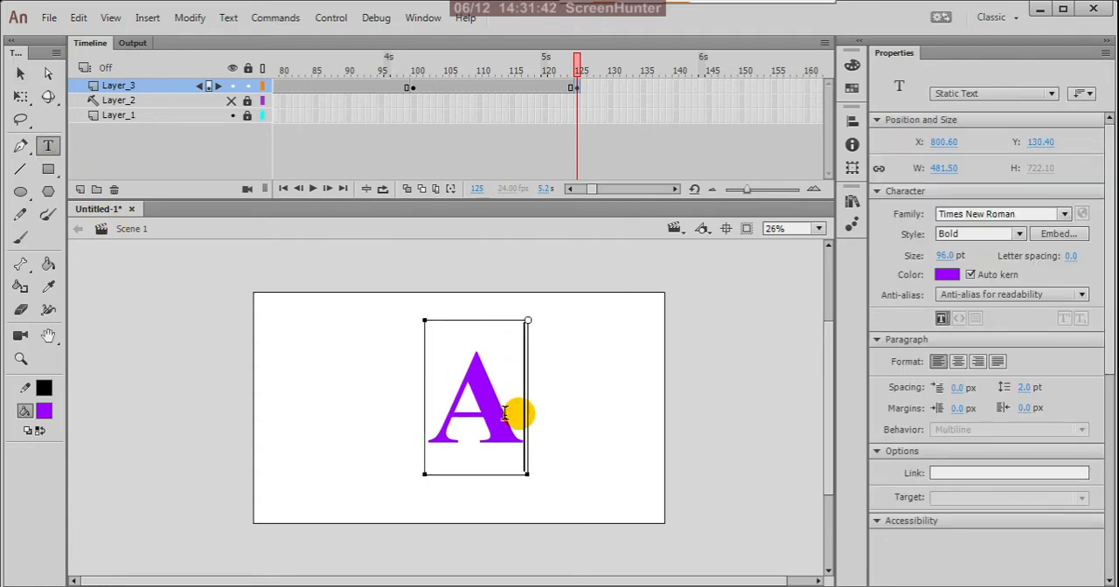
{"action": "left_click_drag", "start_coordinate": [518, 414], "coordinate": [435, 413]}
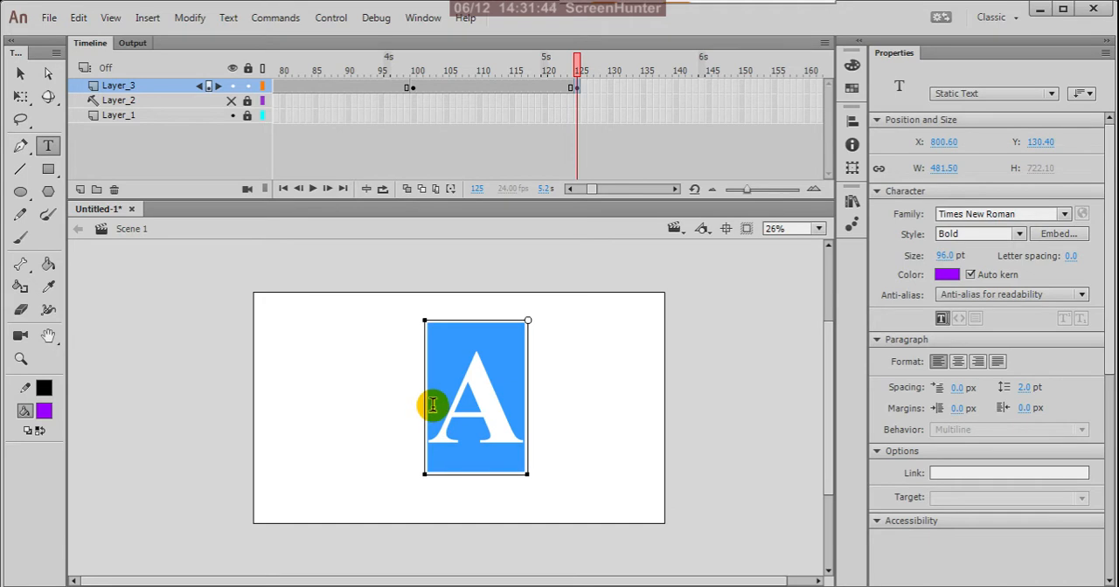
{"action": "type", "text": "T"}
{"action": "left_click_drag", "start_coordinate": [501, 402], "coordinate": [450, 401]}
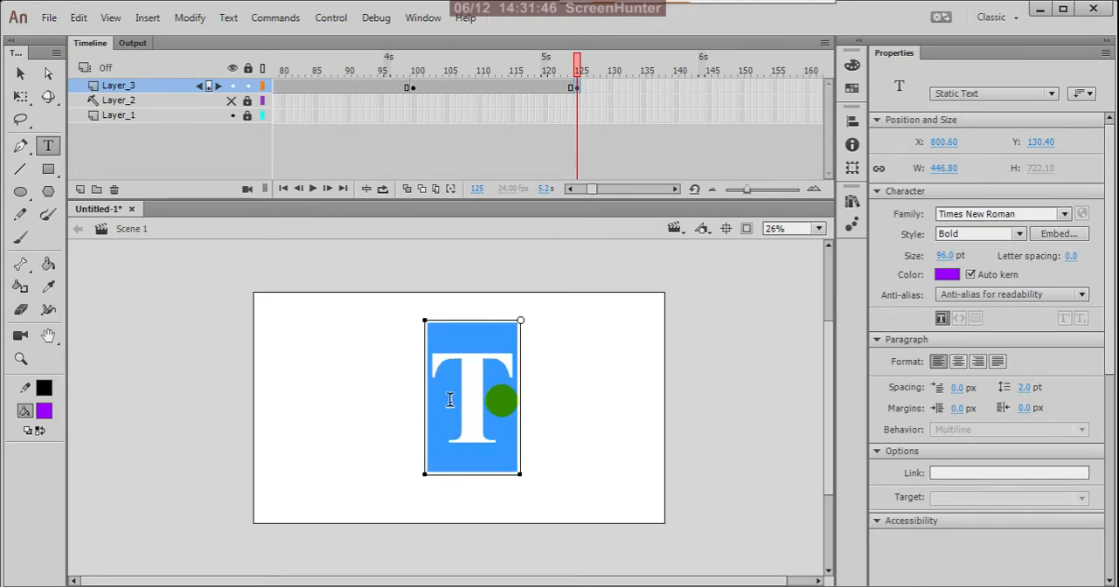
Recolor the letter T at frame 125 of Layer_3 to light blue #00CCFF and check it against the keyframe at frame 100
{"action": "left_click", "coordinate": [43, 410]}
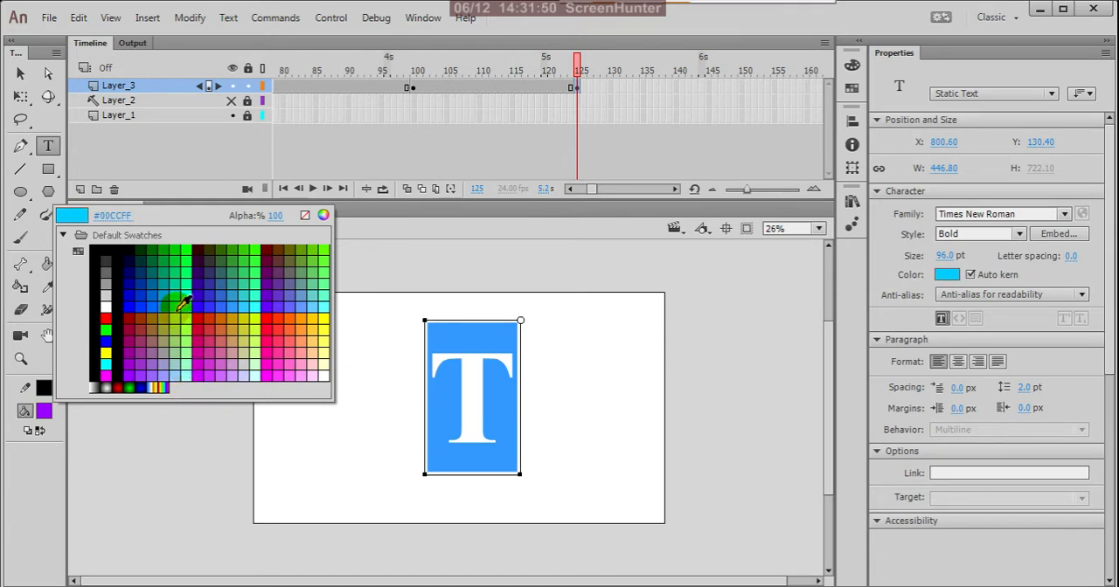
{"action": "left_click", "coordinate": [183, 301]}
{"action": "left_click", "coordinate": [19, 76]}
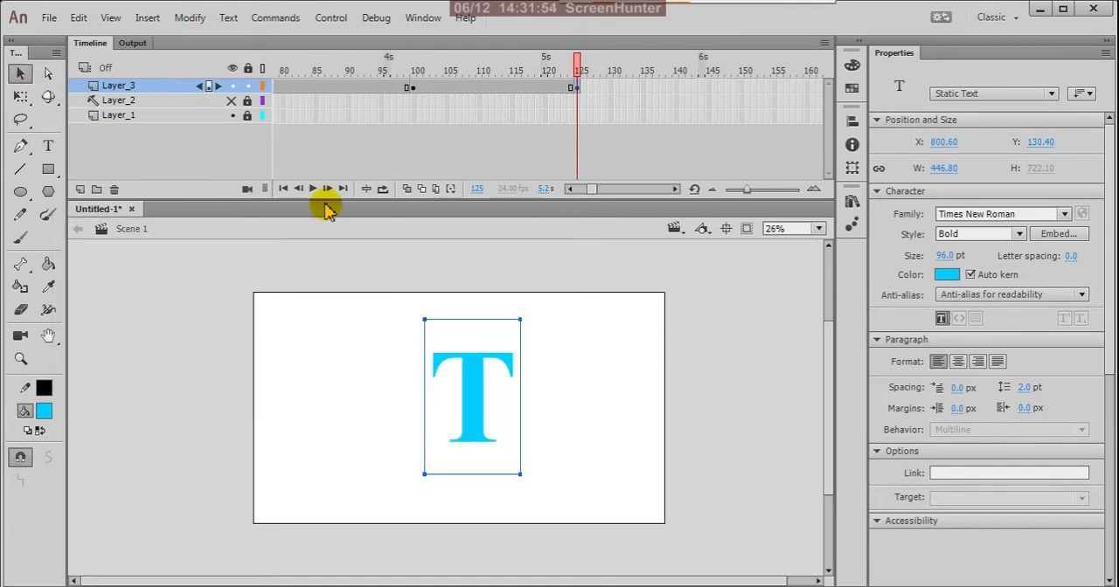
{"action": "left_click", "coordinate": [411, 89]}
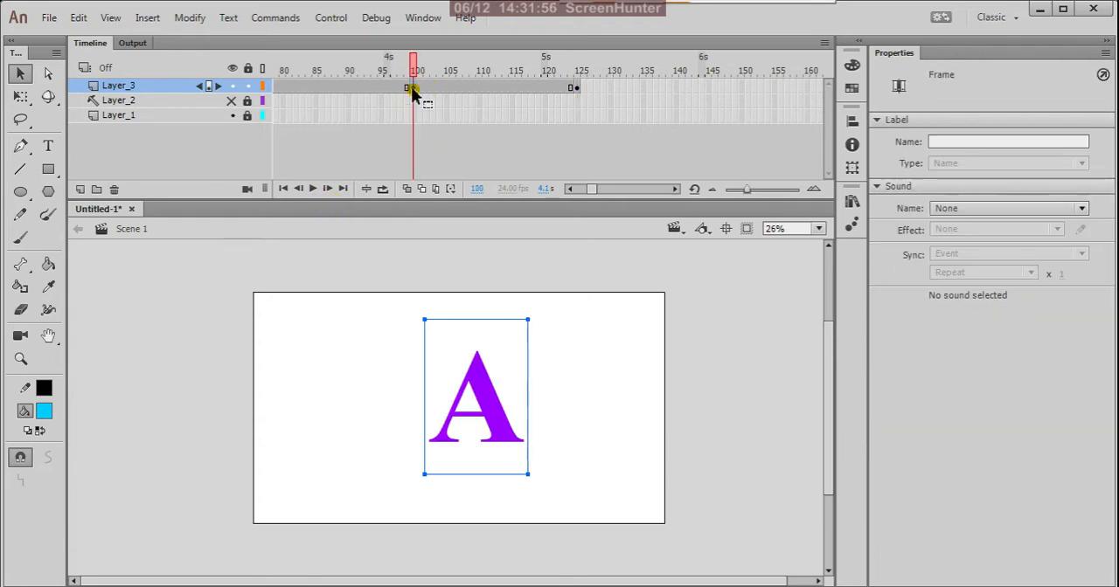
{"action": "left_click_drag", "start_coordinate": [412, 89], "coordinate": [577, 90]}
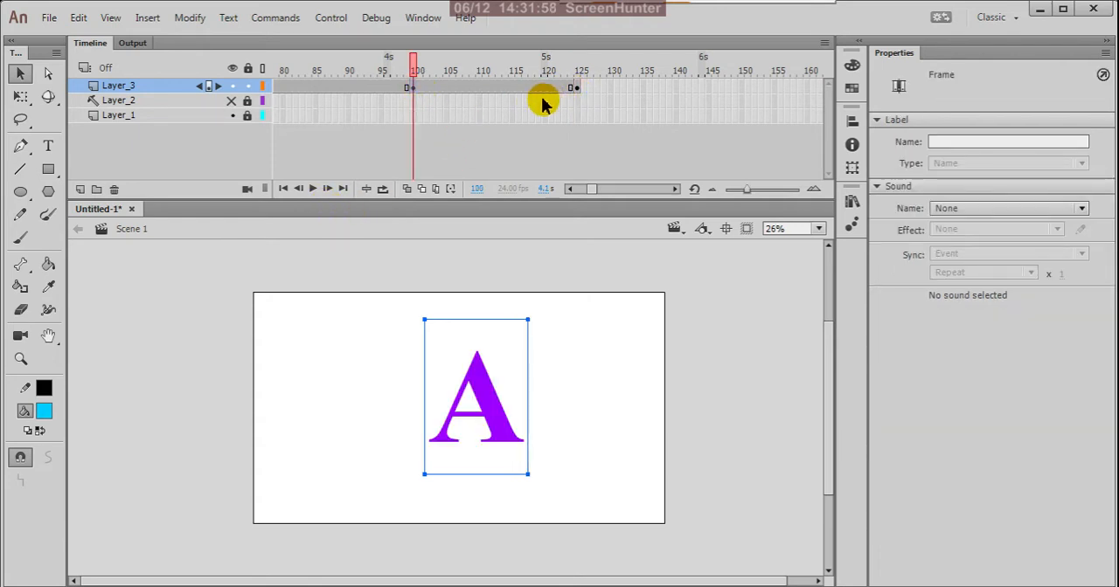
{"action": "left_click", "coordinate": [577, 90]}
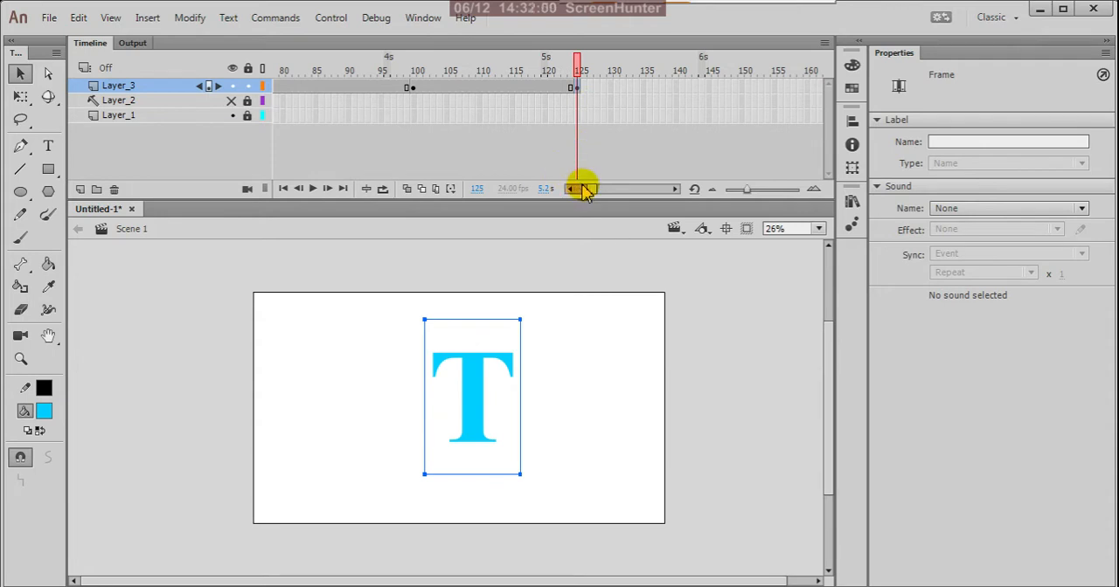
Insert a keyframe at frame 150 of Layer_3 and replace its letter T with "I"
{"action": "left_click_drag", "start_coordinate": [594, 196], "coordinate": [599, 195]}
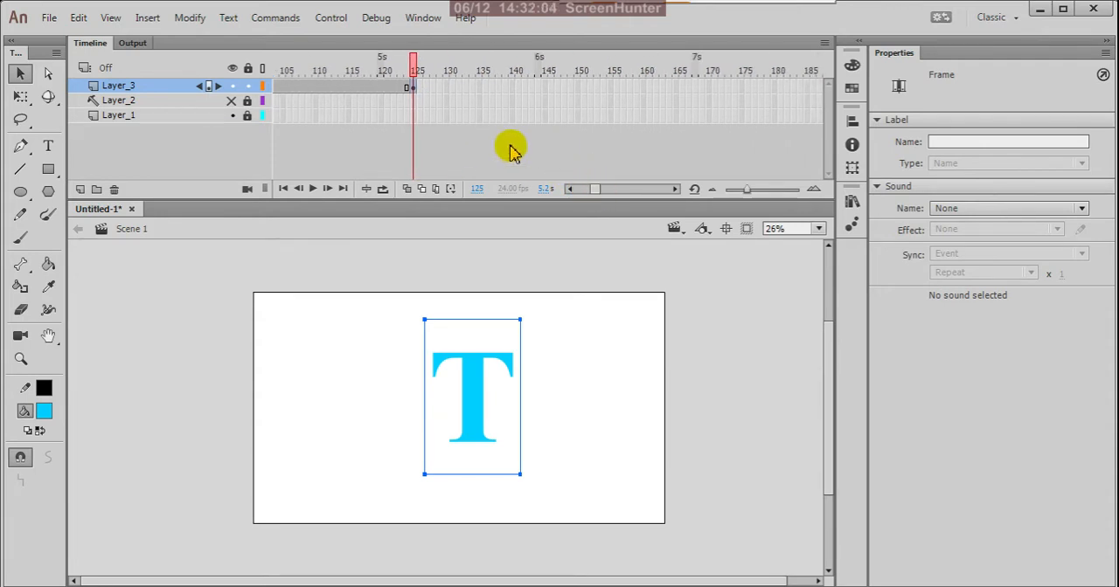
{"action": "left_click", "coordinate": [579, 87]}
{"action": "right_click", "coordinate": [578, 88]}
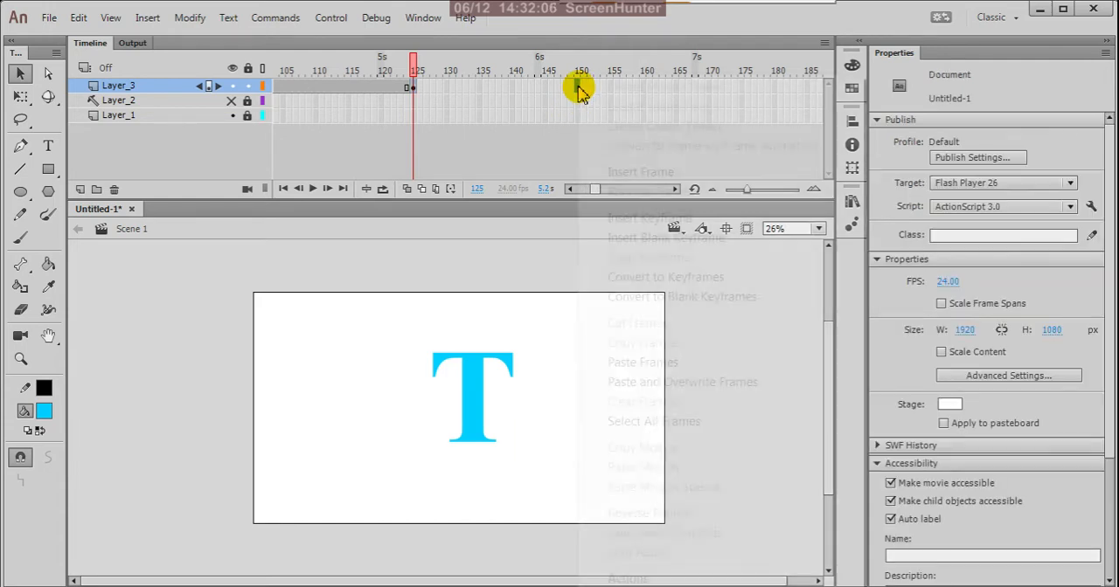
{"action": "left_click", "coordinate": [613, 218]}
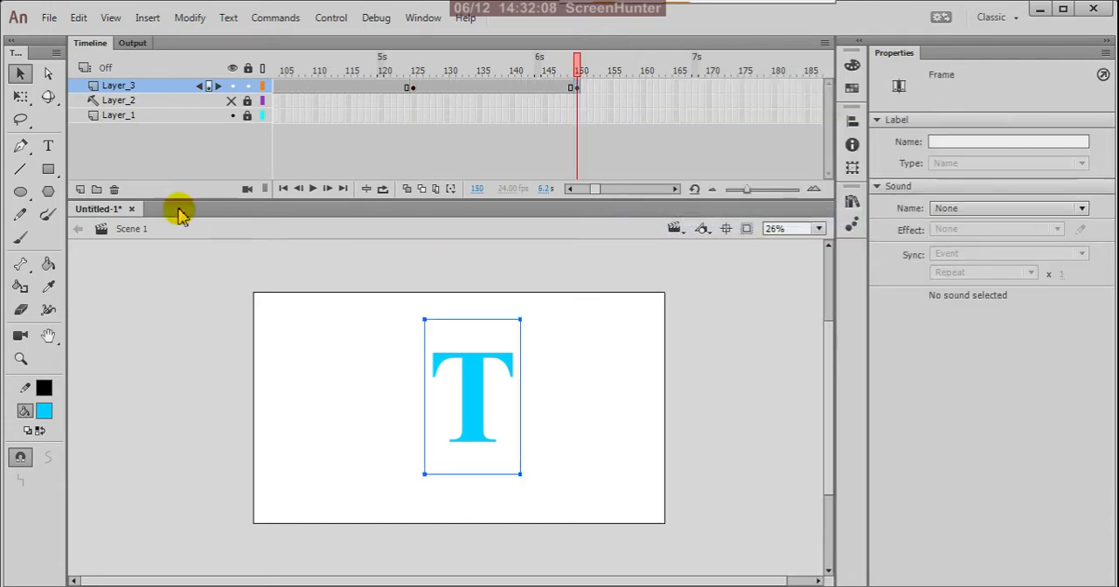
{"action": "left_click", "coordinate": [49, 146]}
{"action": "left_click_drag", "start_coordinate": [513, 382], "coordinate": [412, 383]}
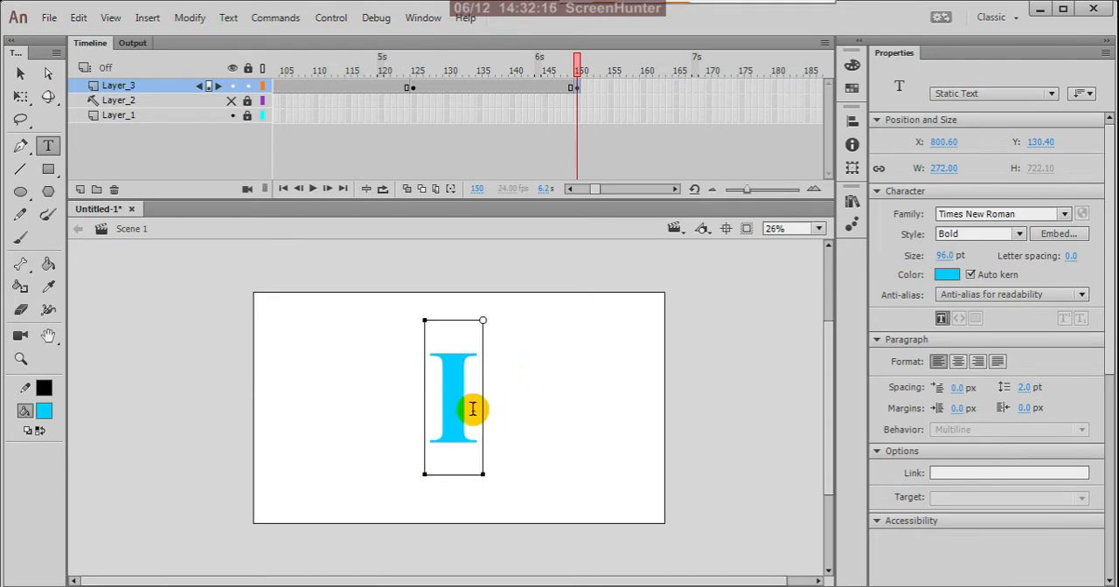
Recolor the letter I at frame 150 of Layer_3 to red #FF0000
{"action": "left_click_drag", "start_coordinate": [477, 400], "coordinate": [429, 399]}
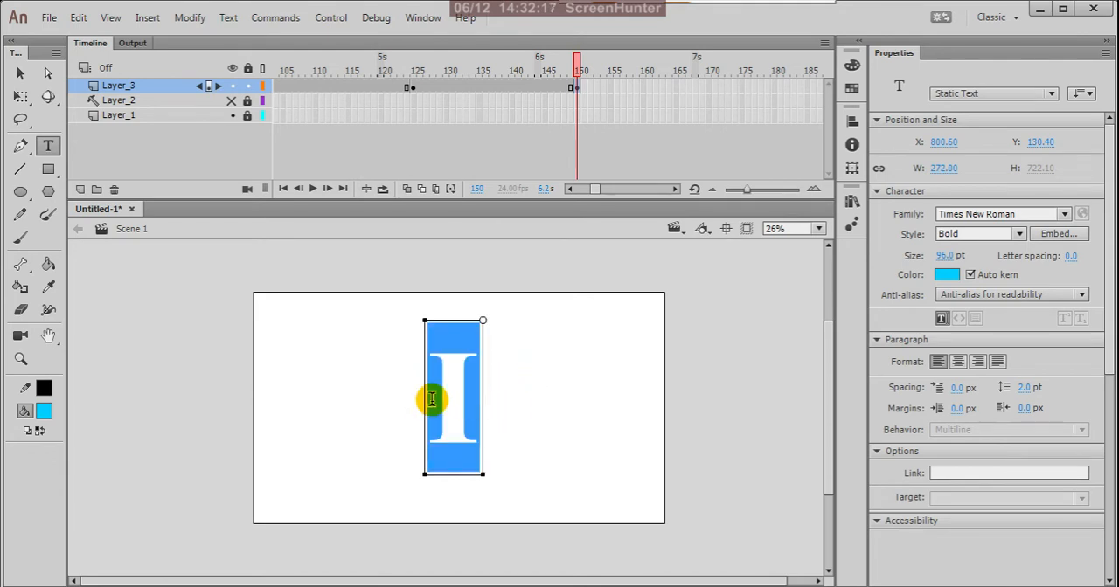
{"action": "left_click", "coordinate": [45, 415]}
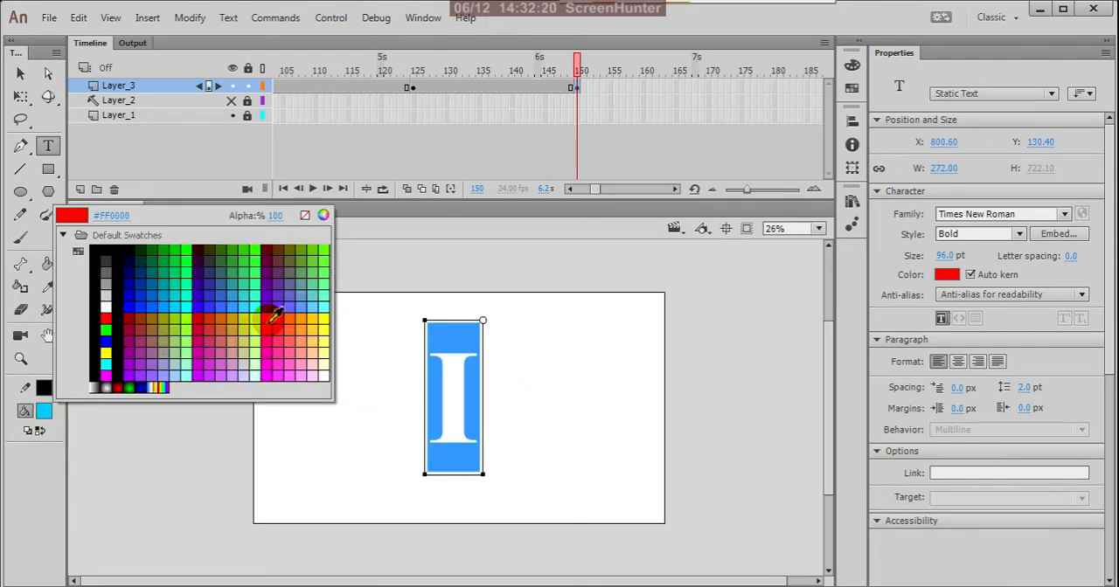
{"action": "left_click", "coordinate": [273, 316]}
{"action": "left_click", "coordinate": [20, 74]}
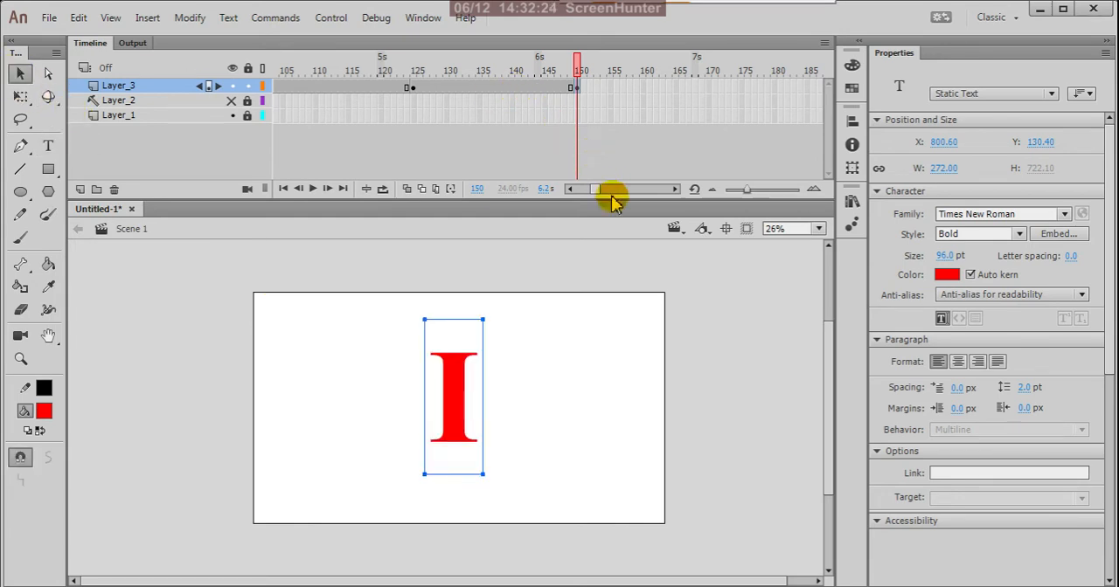
Insert a keyframe at frame 175 of Layer_3 and replace its letter I with "O"
{"action": "left_click", "coordinate": [744, 87]}
{"action": "right_click", "coordinate": [742, 88]}
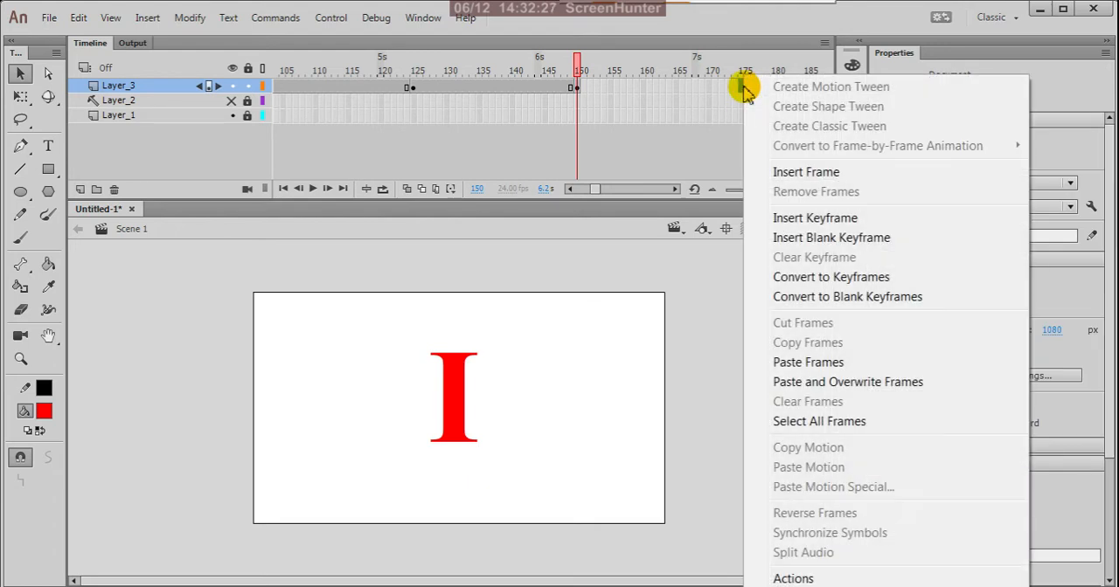
{"action": "left_click", "coordinate": [772, 220]}
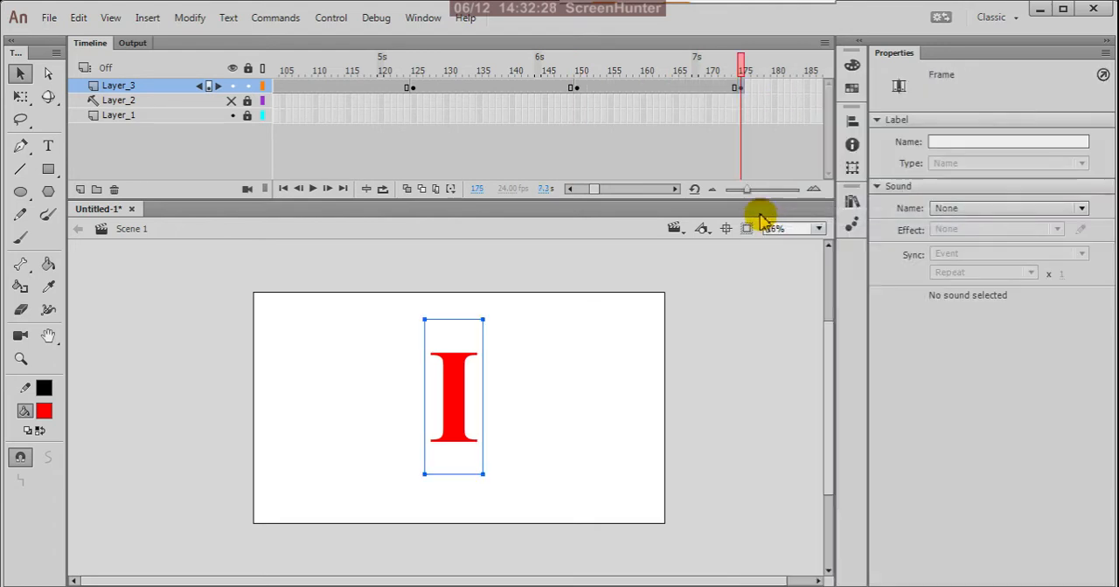
{"action": "left_click", "coordinate": [48, 149]}
{"action": "left_click_drag", "start_coordinate": [478, 387], "coordinate": [431, 385]}
{"action": "type", "text": "O"}
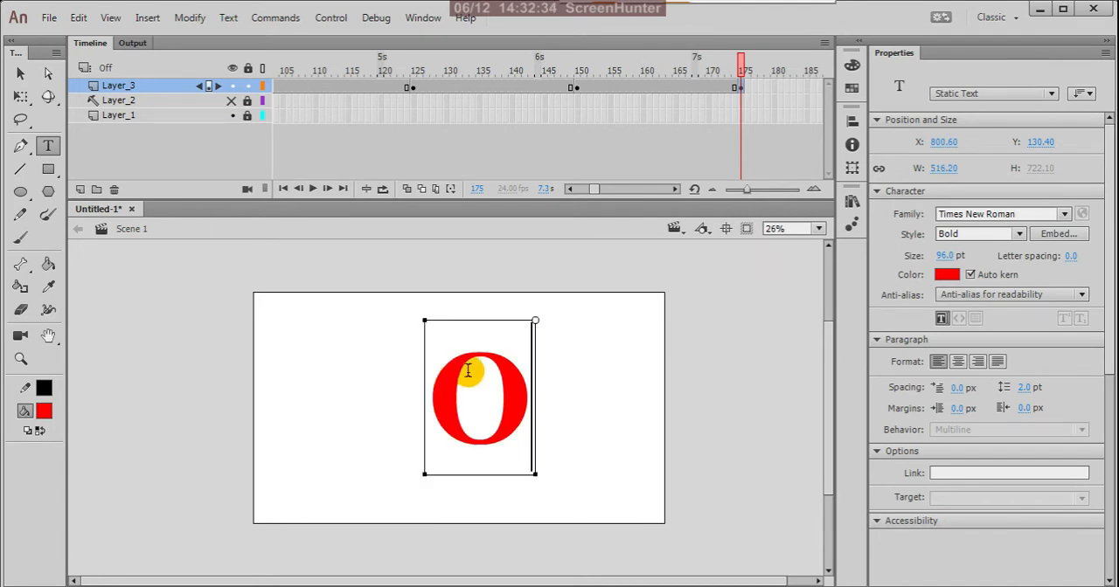
Recolor the letter O at frame 175 of Layer_3 to orange and compare it with the keyframe at frame 150
{"action": "left_click_drag", "start_coordinate": [530, 392], "coordinate": [440, 395]}
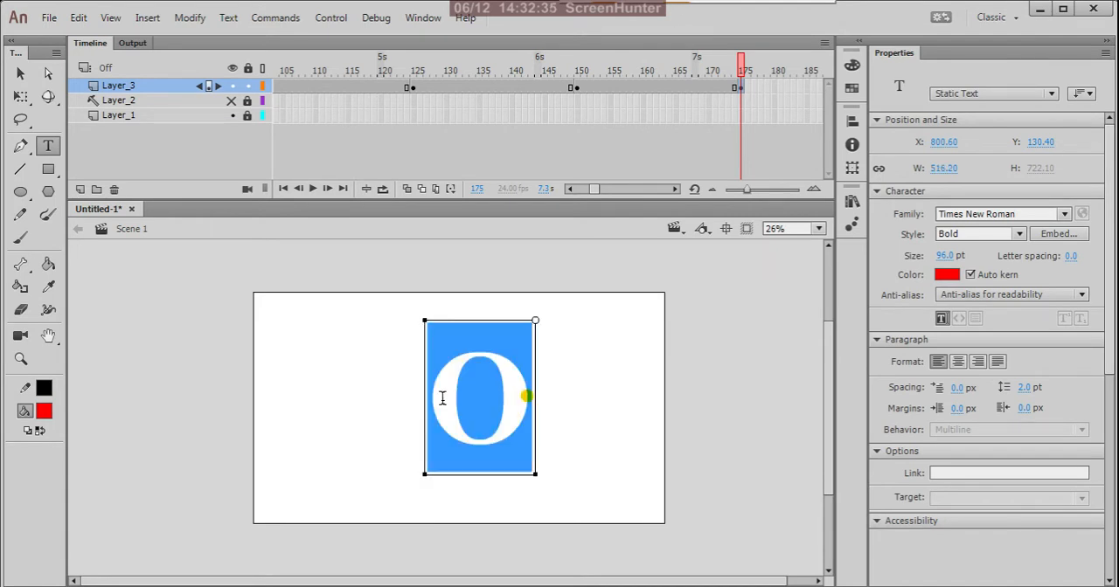
{"action": "left_click", "coordinate": [48, 418]}
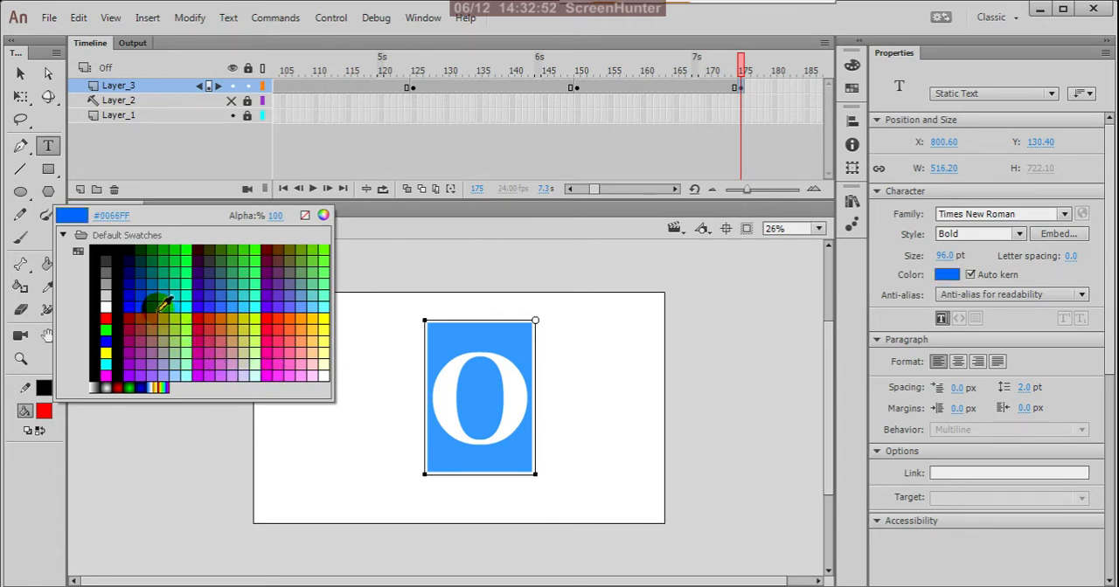
{"action": "left_click", "coordinate": [299, 313]}
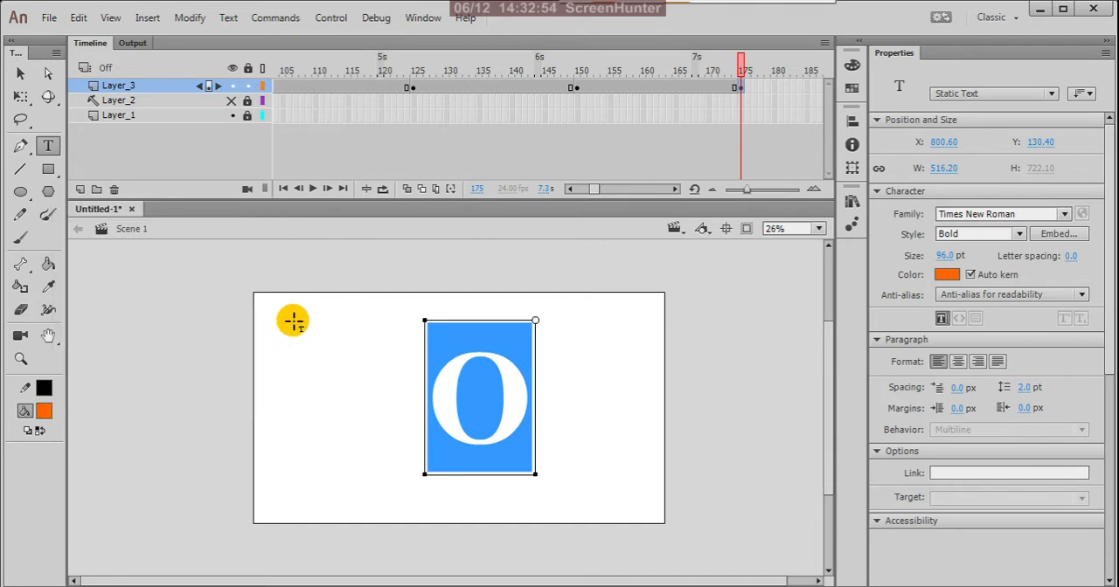
{"action": "left_click", "coordinate": [21, 74]}
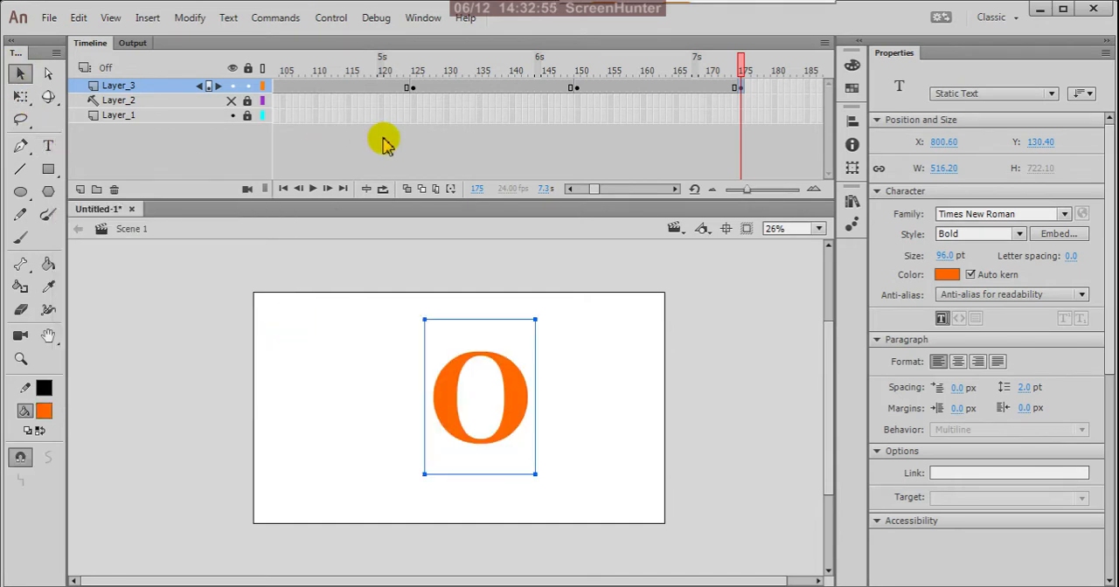
{"action": "left_click", "coordinate": [576, 88]}
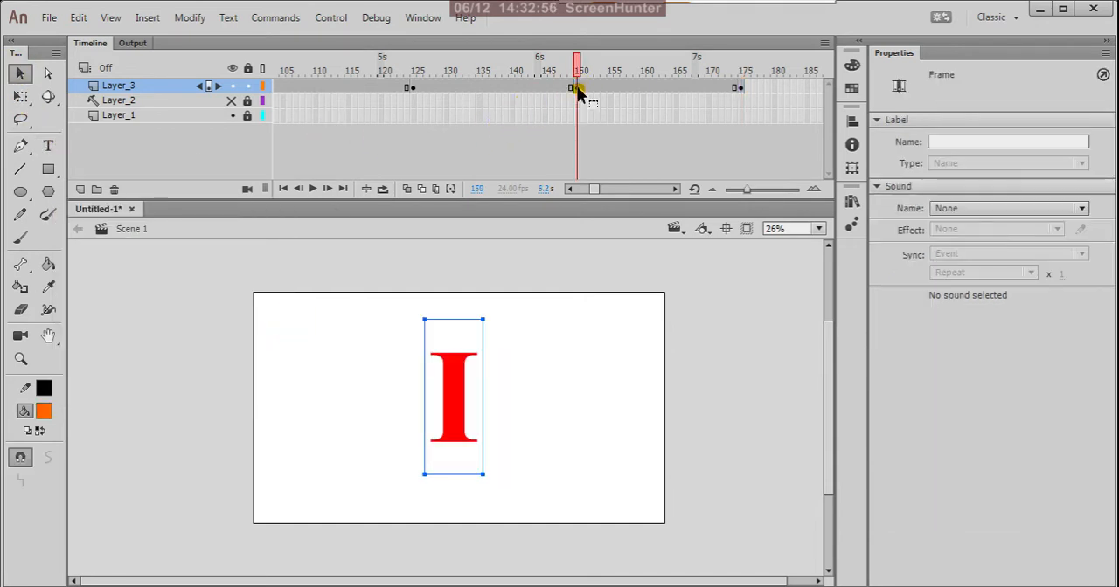
{"action": "left_click", "coordinate": [740, 87]}
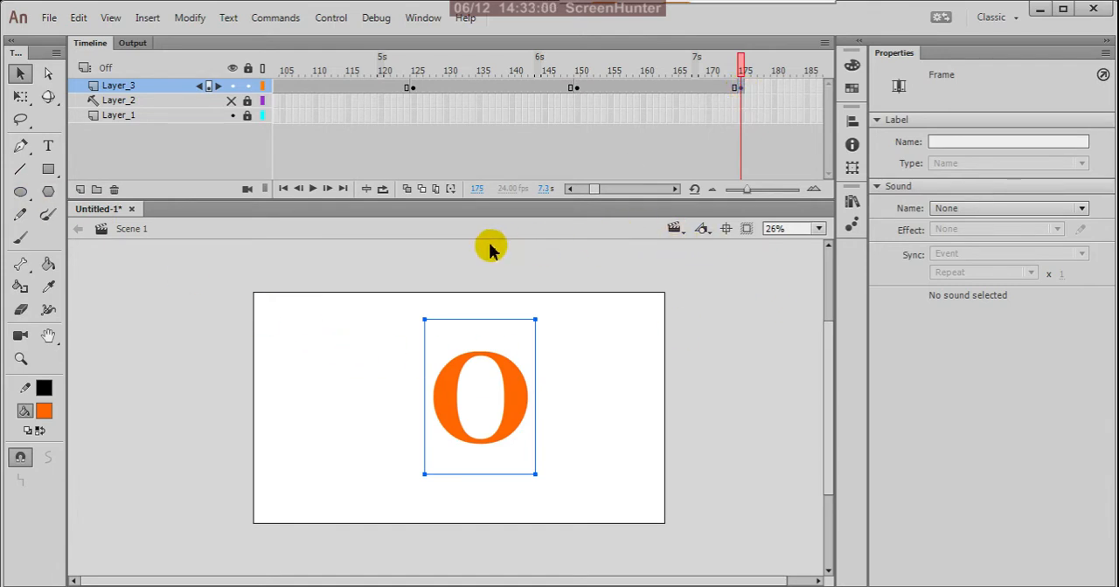
Insert a keyframe at frame 200 of Layer_3 and replace its letter O with "N"
{"action": "left_click_drag", "start_coordinate": [595, 192], "coordinate": [601, 191]}
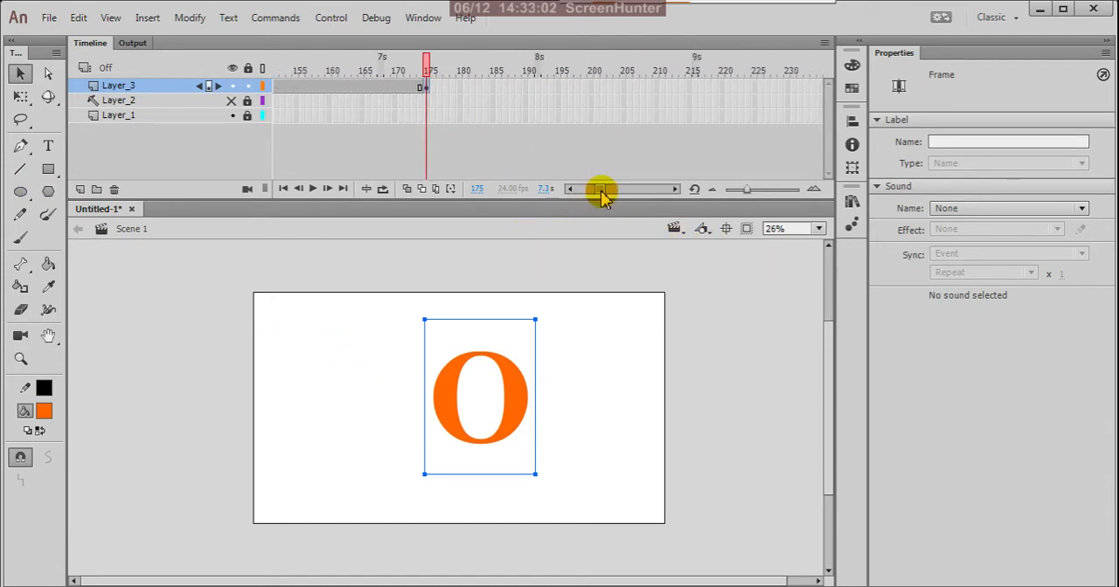
{"action": "right_click", "coordinate": [592, 93]}
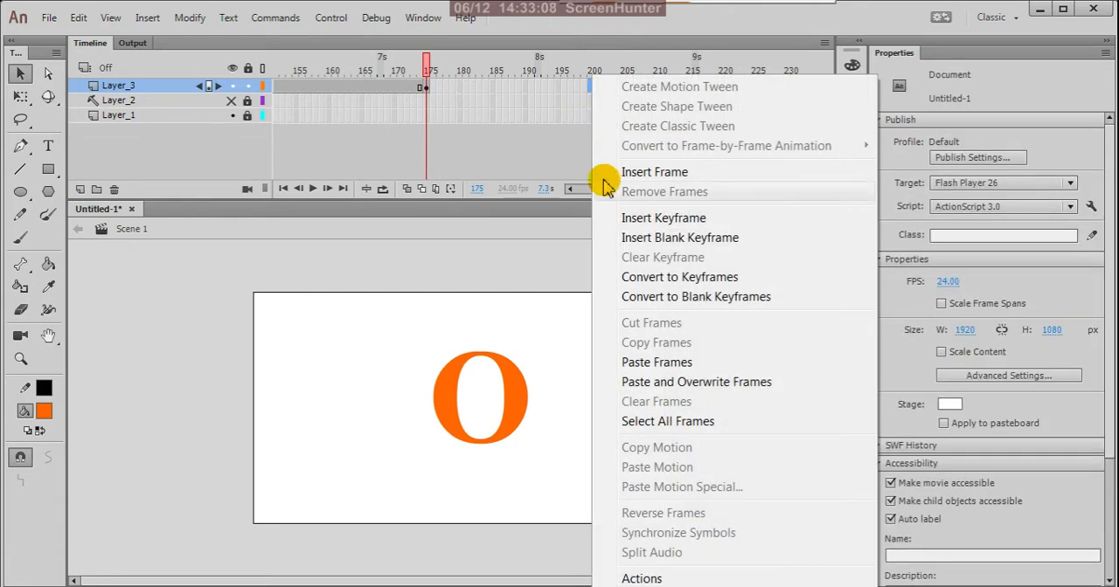
{"action": "left_click", "coordinate": [632, 219]}
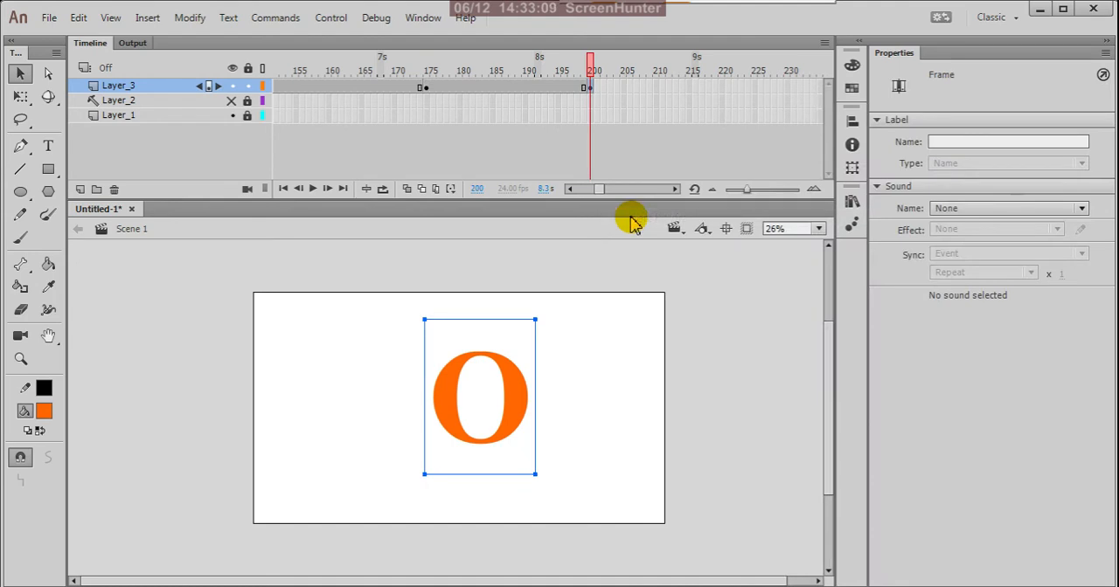
{"action": "left_click", "coordinate": [48, 146]}
{"action": "left_click_drag", "start_coordinate": [530, 394], "coordinate": [394, 383]}
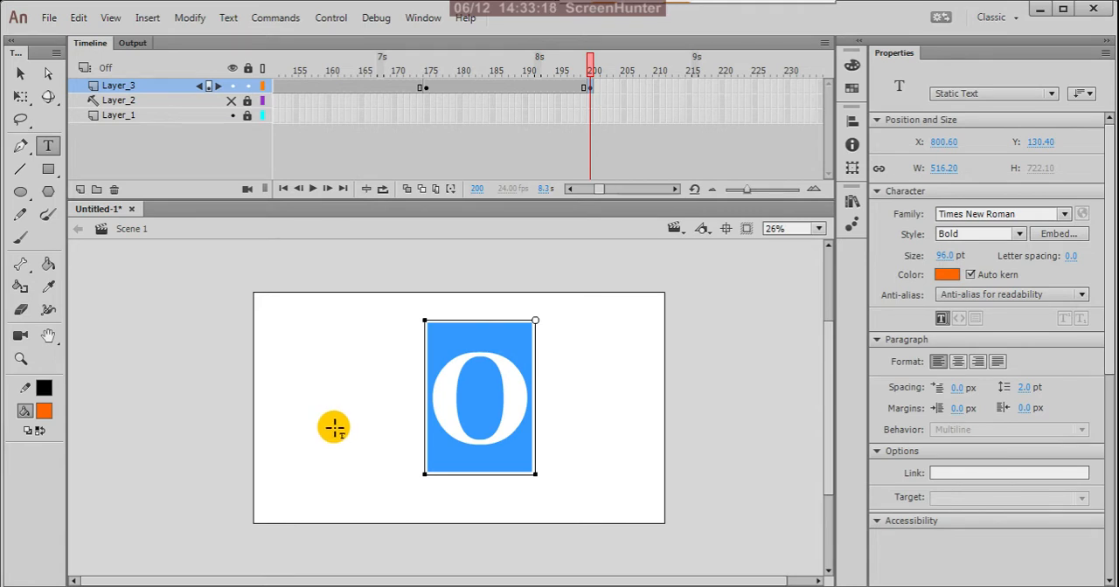
{"action": "left_click", "coordinate": [426, 90]}
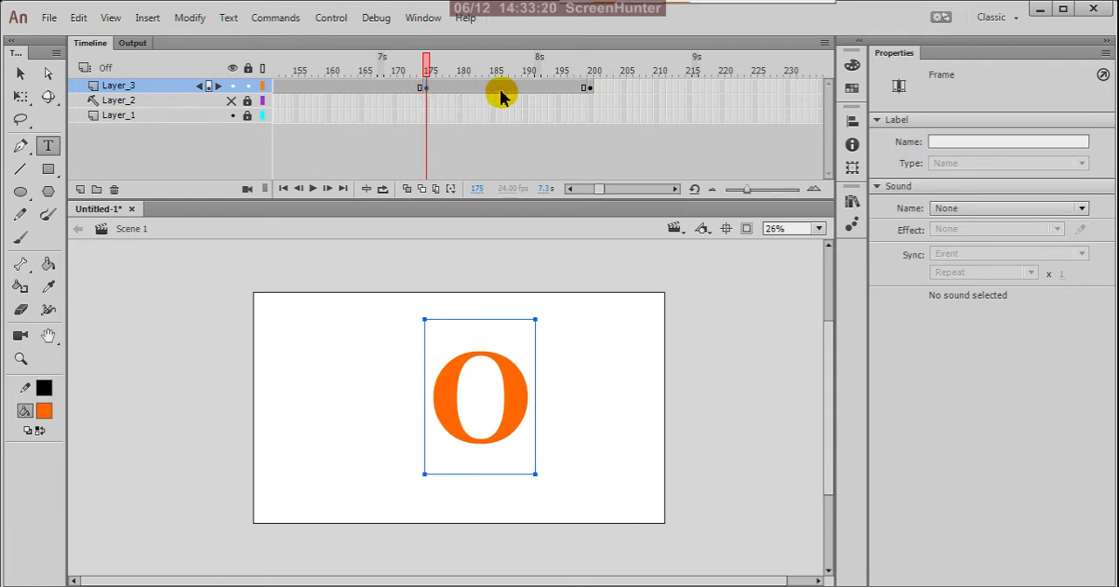
{"action": "left_click", "coordinate": [589, 92]}
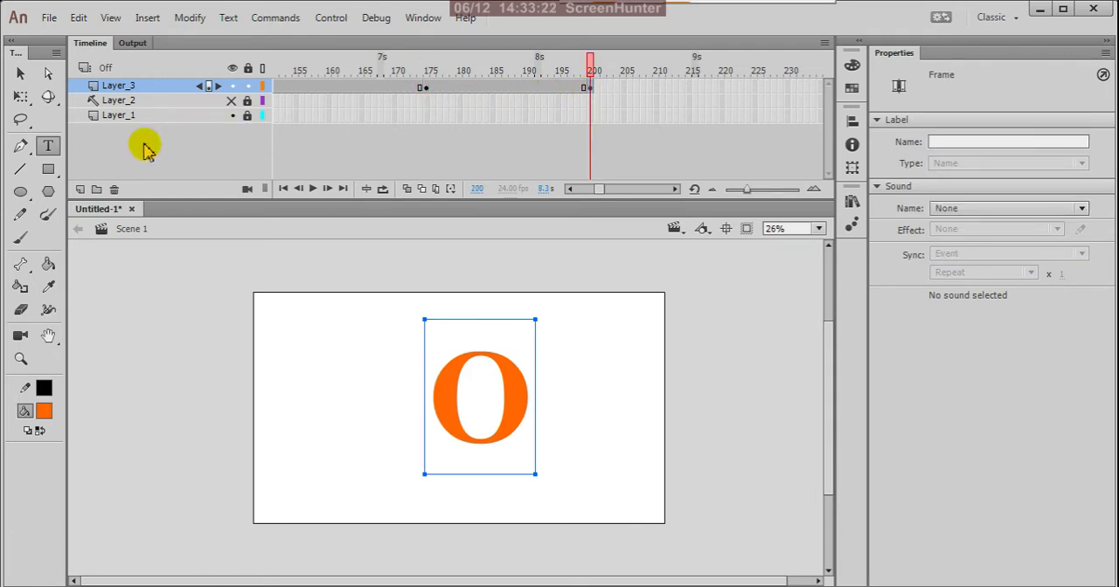
{"action": "left_click", "coordinate": [525, 396]}
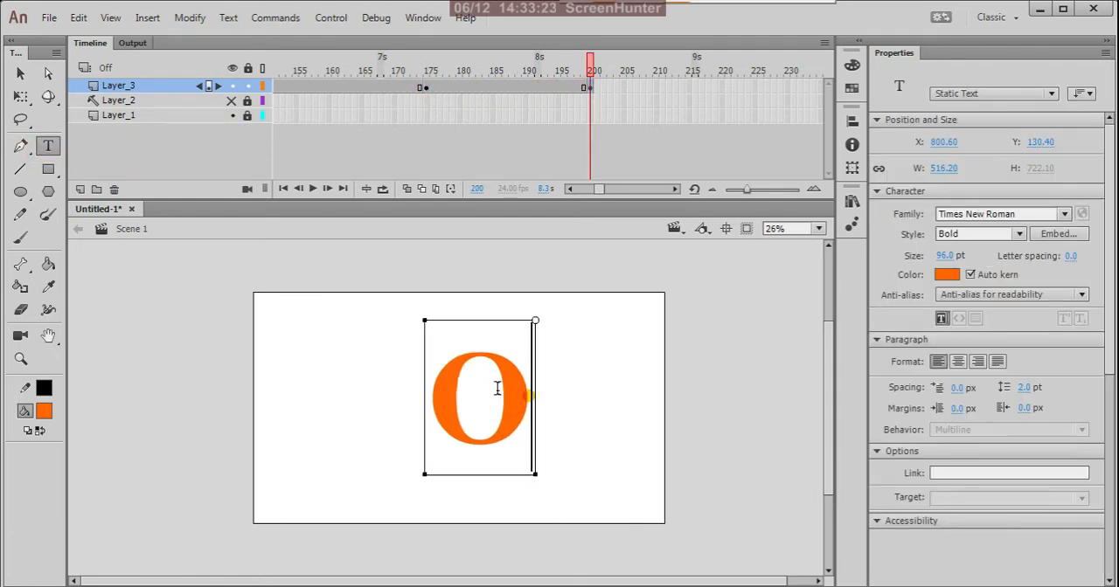
{"action": "left_click_drag", "start_coordinate": [496, 388], "coordinate": [402, 389]}
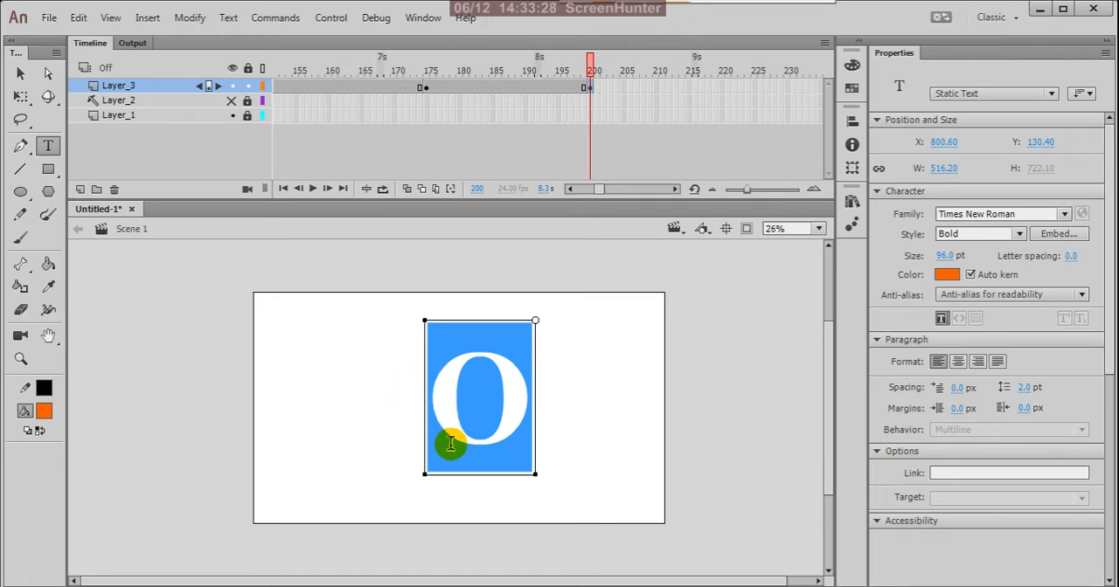
{"action": "type", "text": "N"}
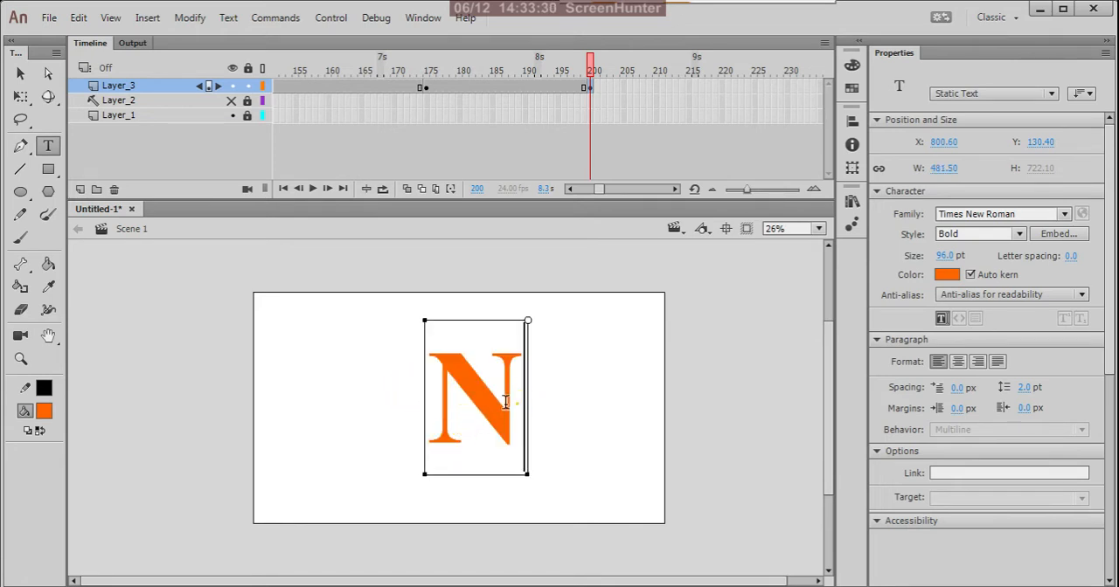
Recolor the letter N at frame 200 of Layer_3 to light blue #00CCFF and deselect it
{"action": "left_click_drag", "start_coordinate": [520, 402], "coordinate": [254, 376]}
{"action": "left_click", "coordinate": [44, 411]}
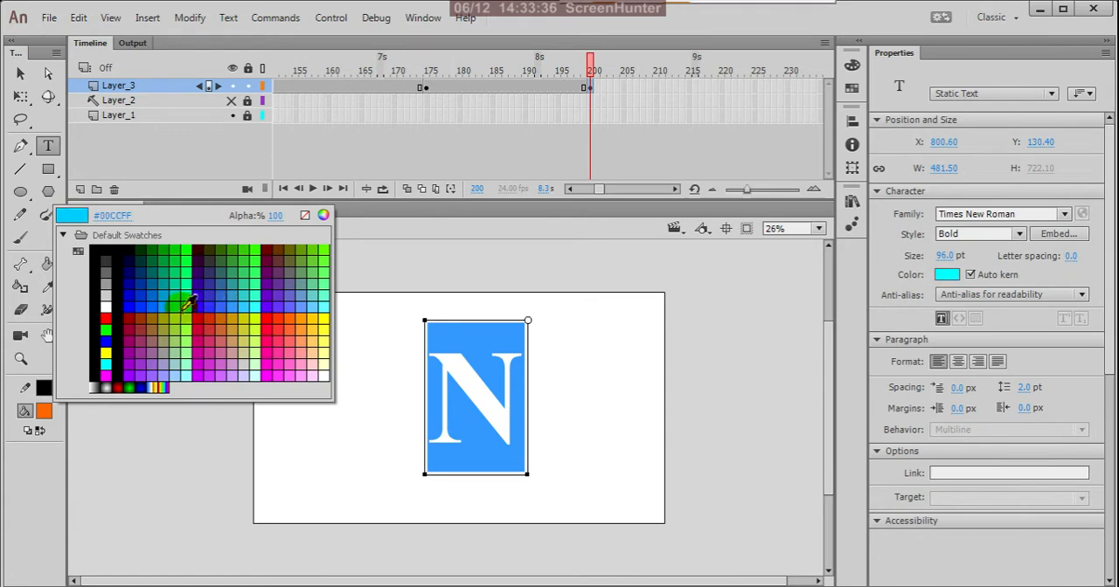
{"action": "left_click", "coordinate": [185, 302]}
{"action": "left_click", "coordinate": [20, 74]}
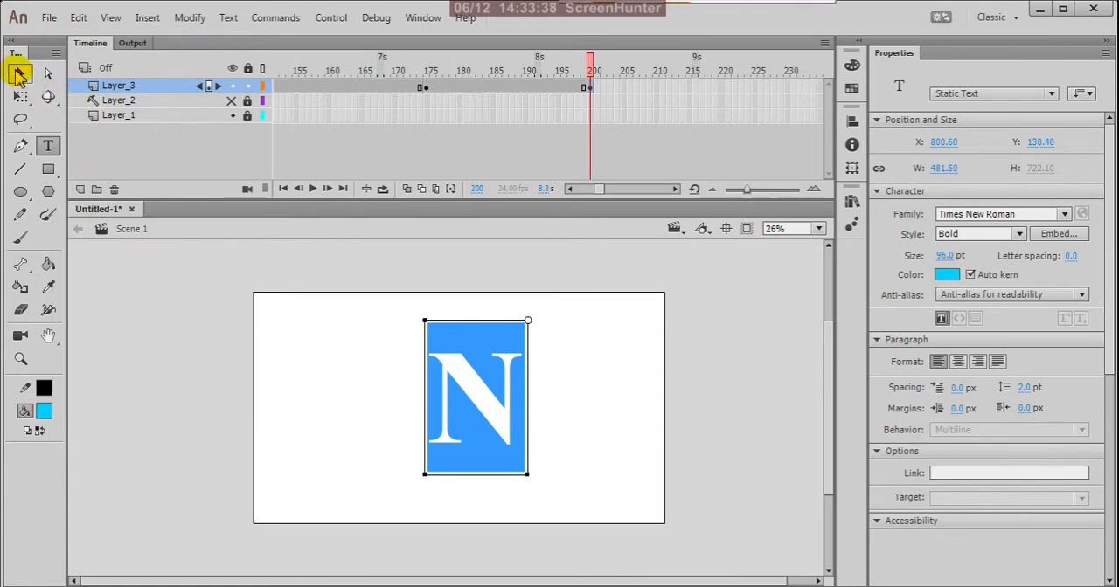
{"action": "left_click", "coordinate": [548, 312]}
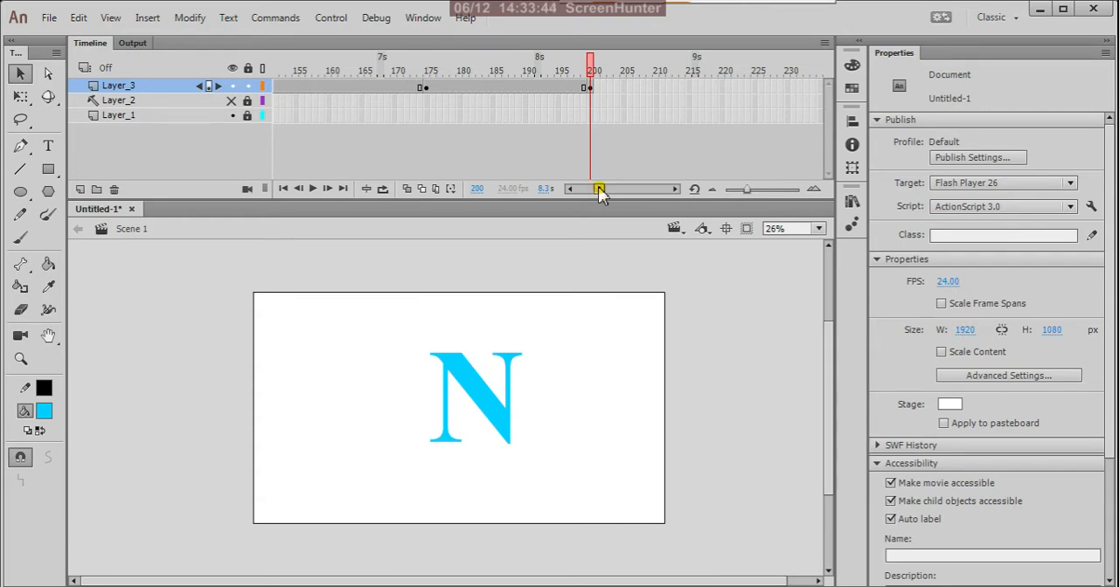
Check the letter in each Layer_3 keyframe from frame 1 through frame 200 and return to frame 1
{"action": "left_click_drag", "start_coordinate": [600, 190], "coordinate": [569, 187]}
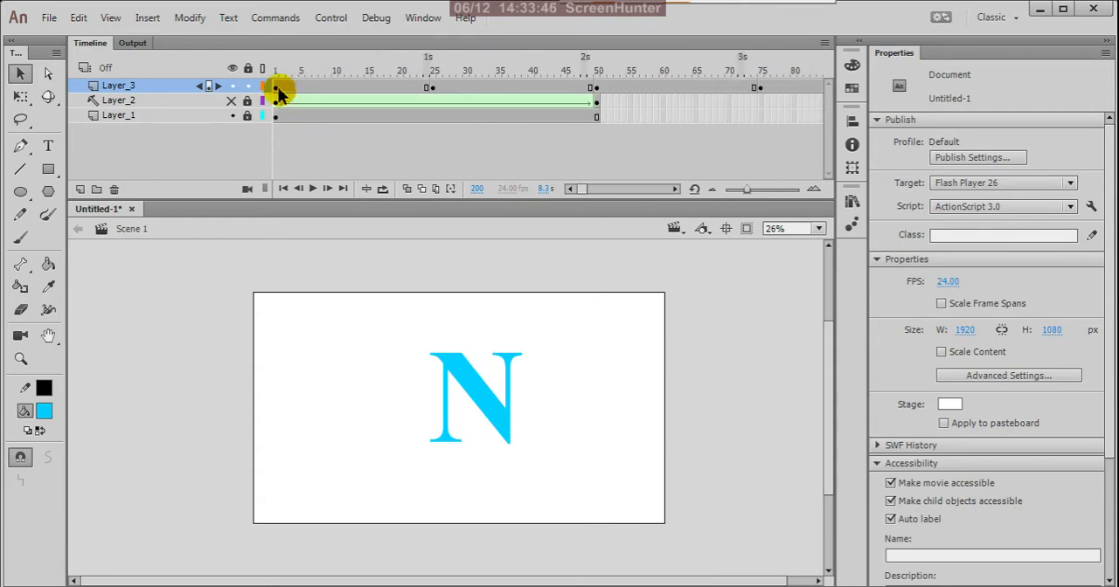
{"action": "left_click", "coordinate": [278, 88]}
{"action": "left_click", "coordinate": [432, 89]}
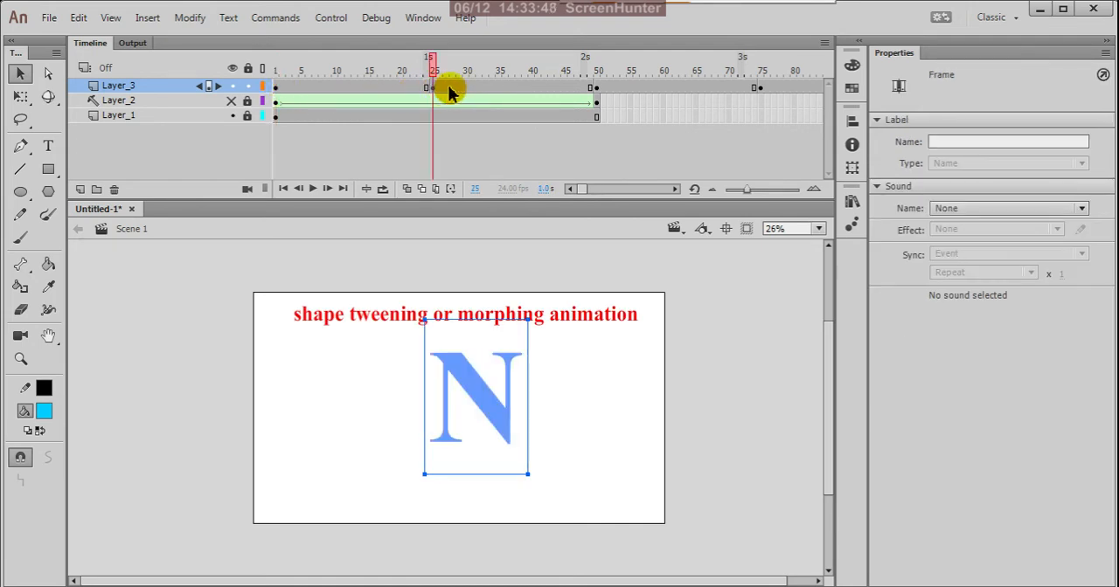
{"action": "left_click", "coordinate": [598, 88]}
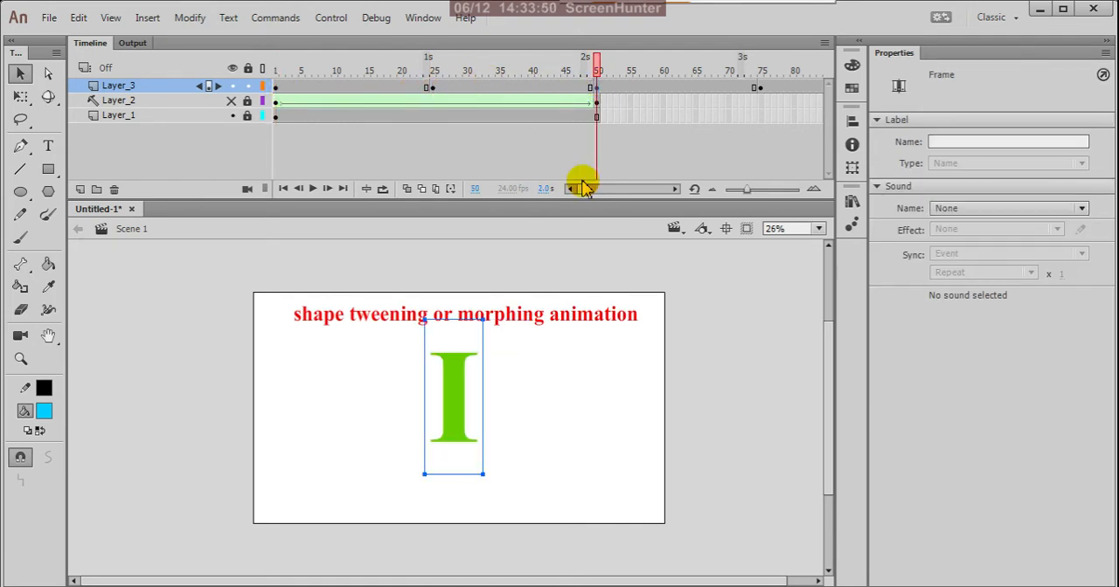
{"action": "left_click_drag", "start_coordinate": [584, 194], "coordinate": [585, 197]}
{"action": "left_click", "coordinate": [623, 89]}
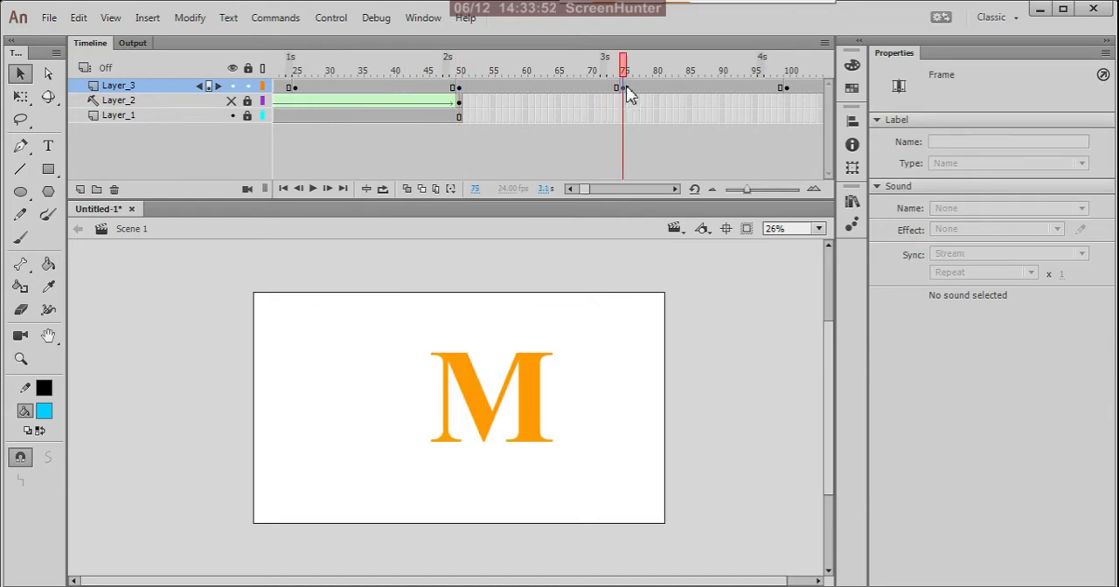
{"action": "left_click", "coordinate": [785, 91]}
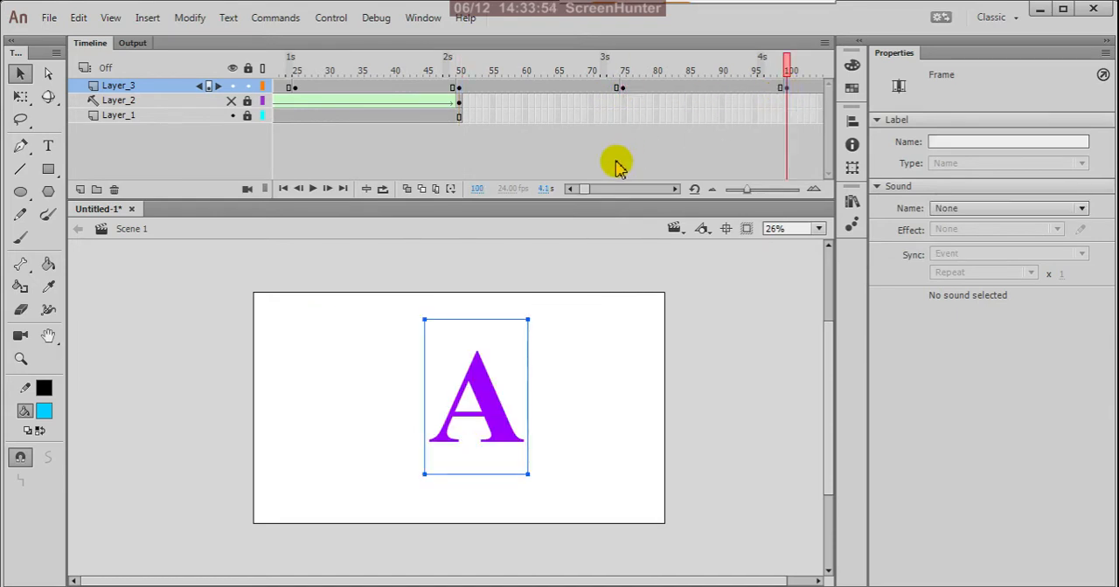
{"action": "left_click_drag", "start_coordinate": [590, 197], "coordinate": [599, 188]}
{"action": "left_click", "coordinate": [532, 88]}
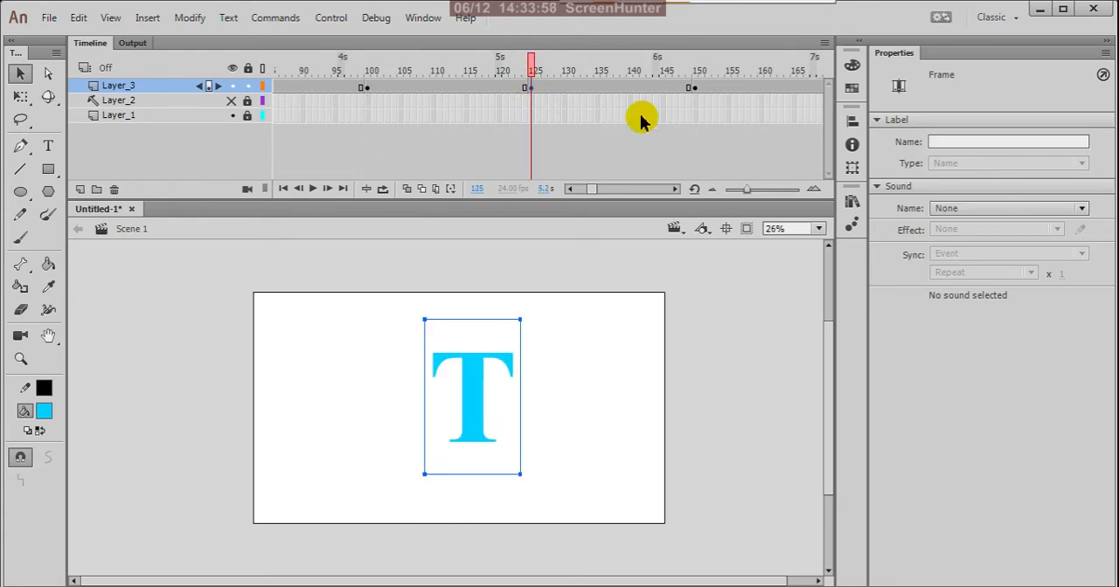
{"action": "left_click", "coordinate": [694, 89]}
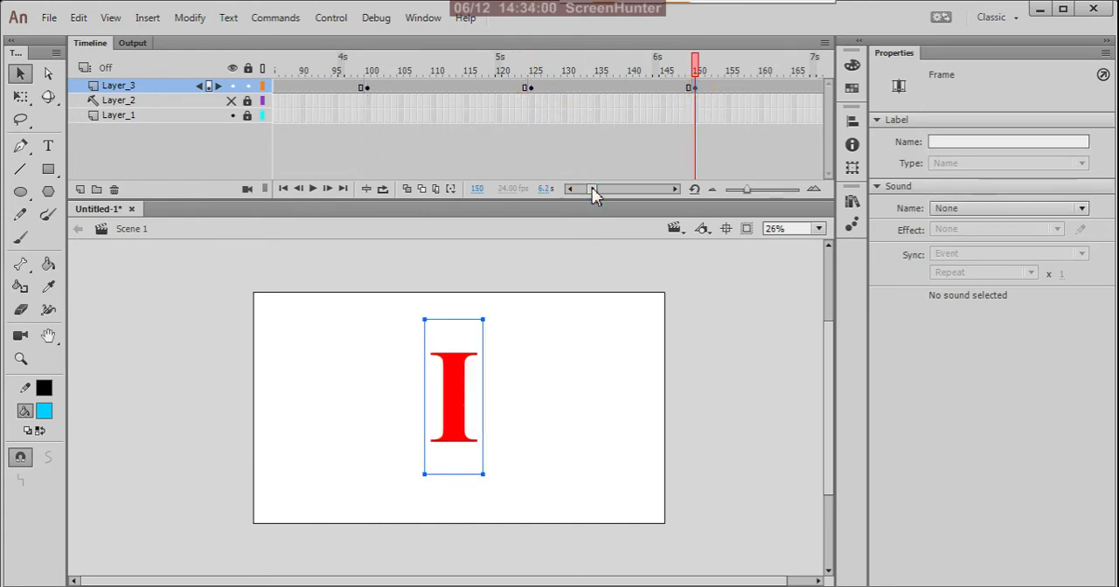
{"action": "left_click_drag", "start_coordinate": [592, 194], "coordinate": [600, 190]}
{"action": "left_click", "coordinate": [440, 88]}
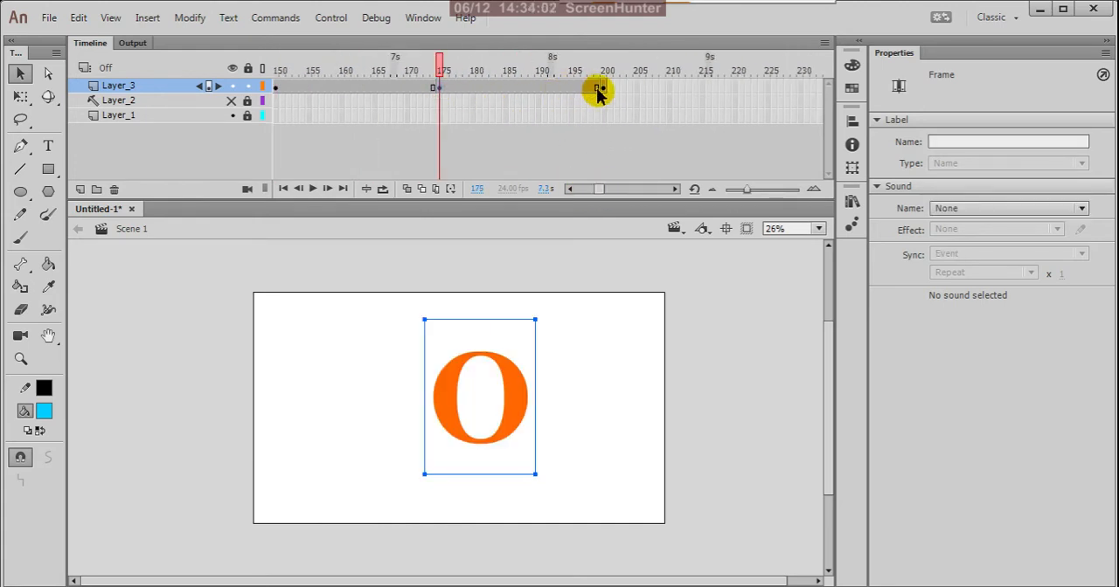
{"action": "left_click", "coordinate": [601, 87]}
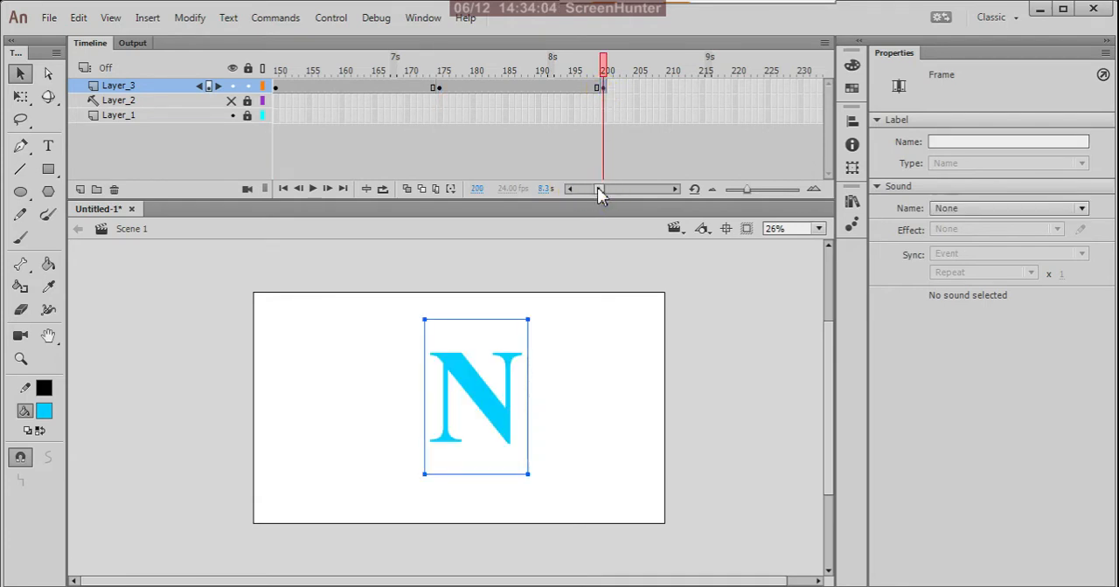
{"action": "left_click_drag", "start_coordinate": [600, 194], "coordinate": [553, 196]}
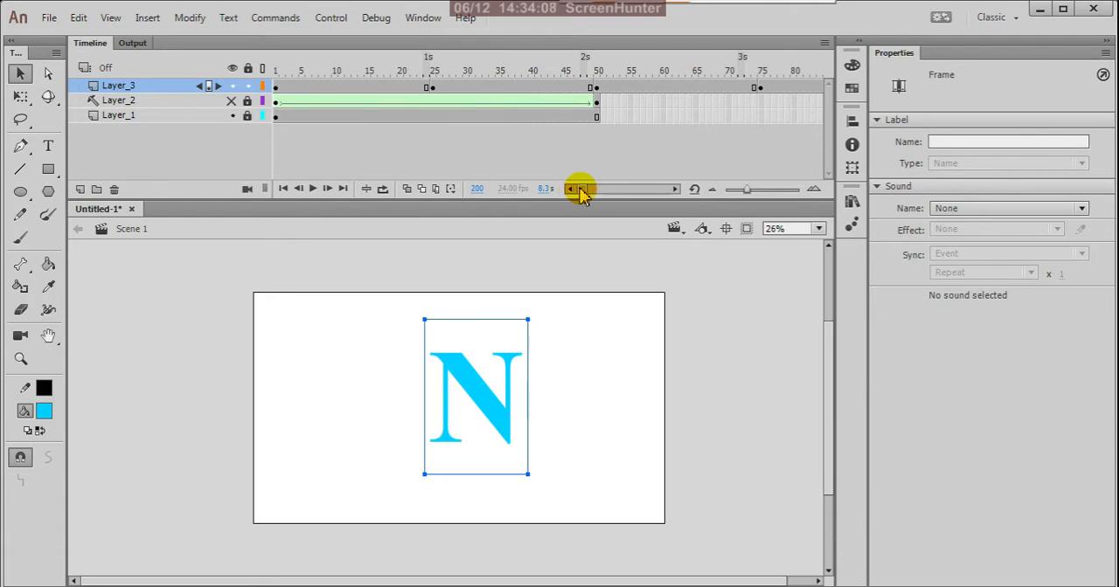
{"action": "left_click_drag", "start_coordinate": [582, 194], "coordinate": [549, 191]}
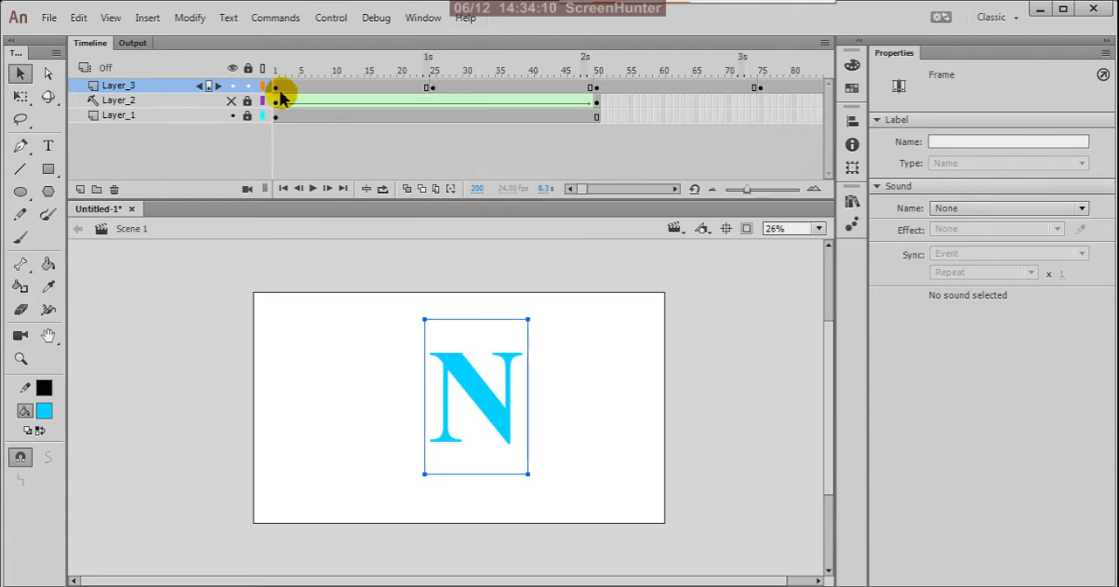
{"action": "left_click", "coordinate": [276, 87]}
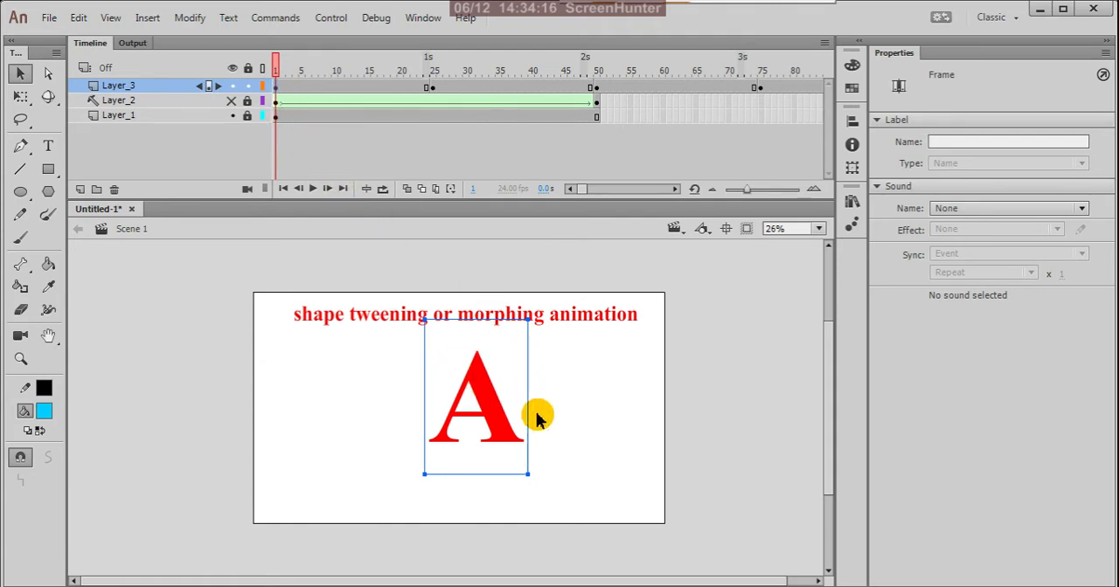
Try a classic tween between frames 1 and 25 of Layer_3, converting the content to symbols, and preview it before undoing it
{"action": "left_click", "coordinate": [386, 88]}
{"action": "right_click", "coordinate": [385, 88]}
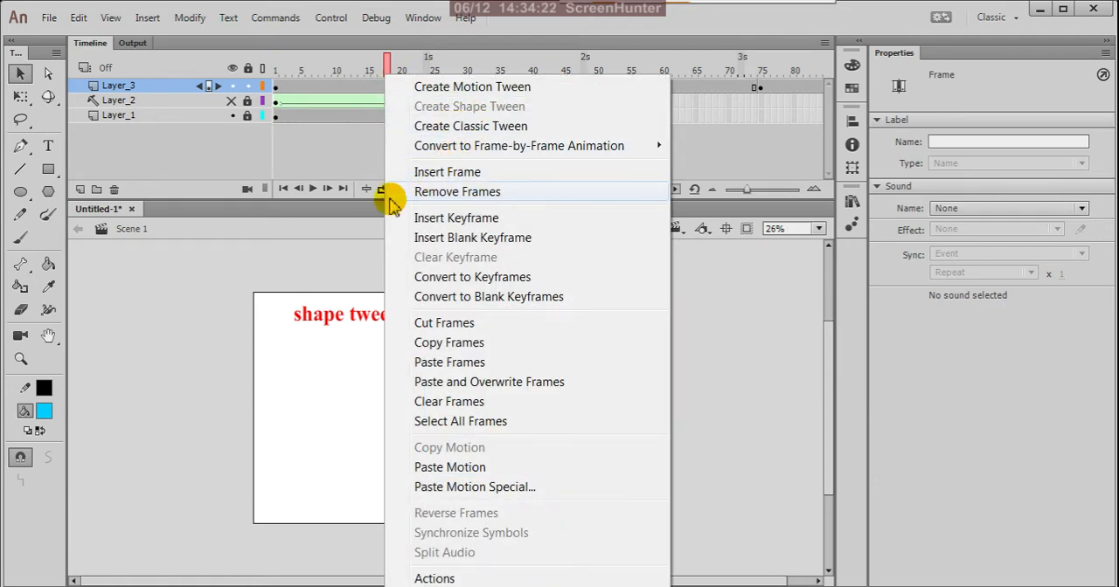
{"action": "left_click", "coordinate": [430, 126]}
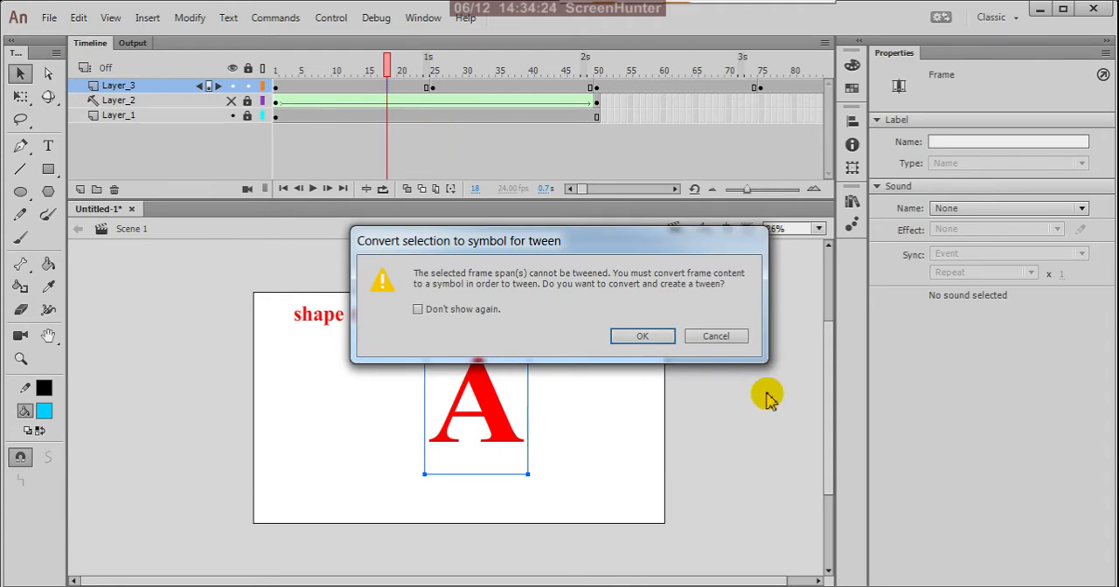
{"action": "left_click", "coordinate": [644, 337]}
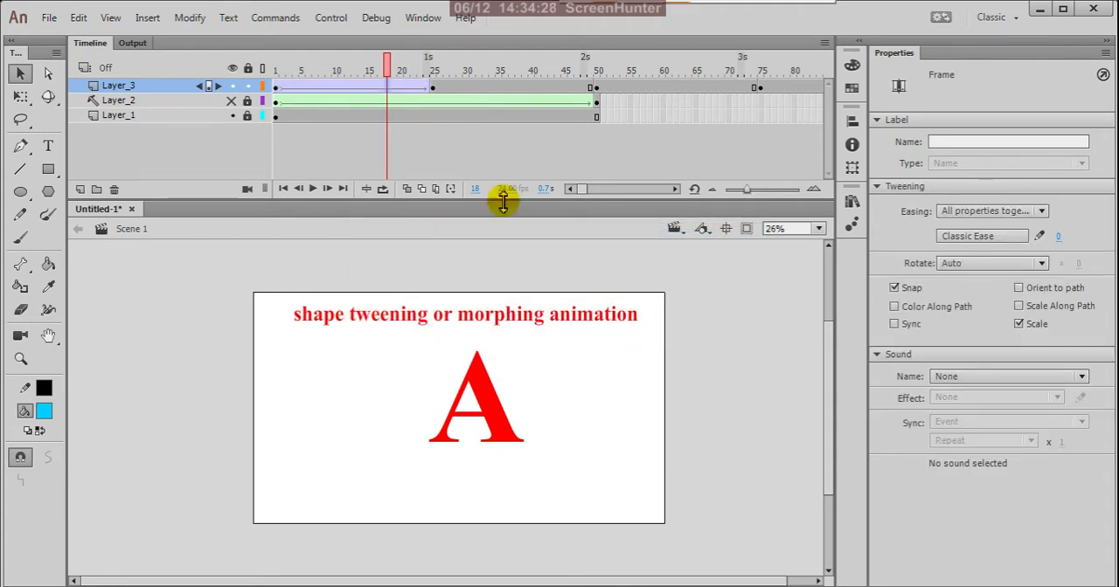
{"action": "left_click_drag", "start_coordinate": [391, 72], "coordinate": [339, 114]}
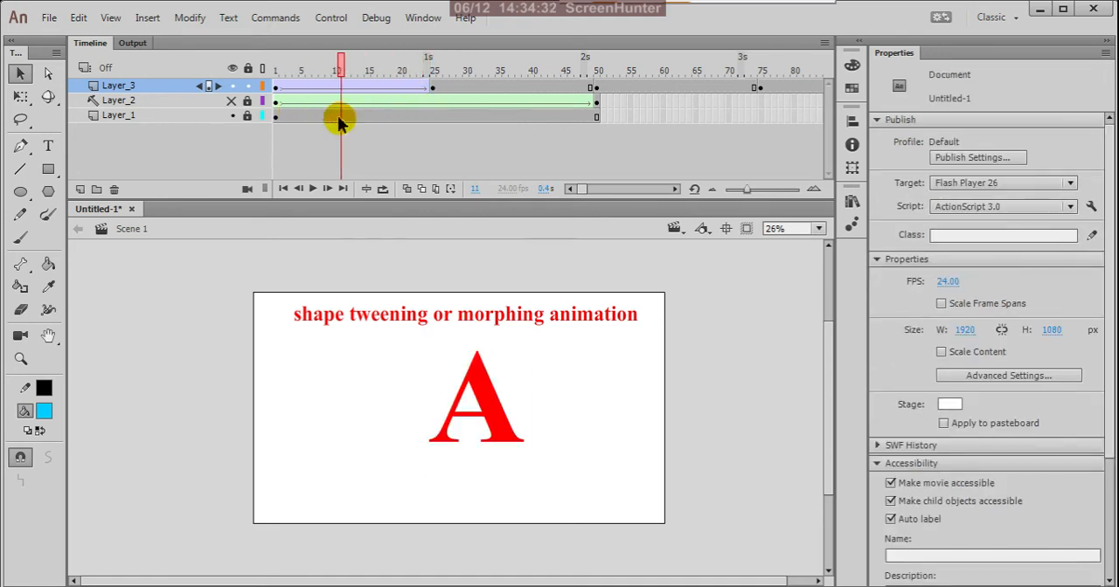
{"action": "left_click", "coordinate": [385, 172]}
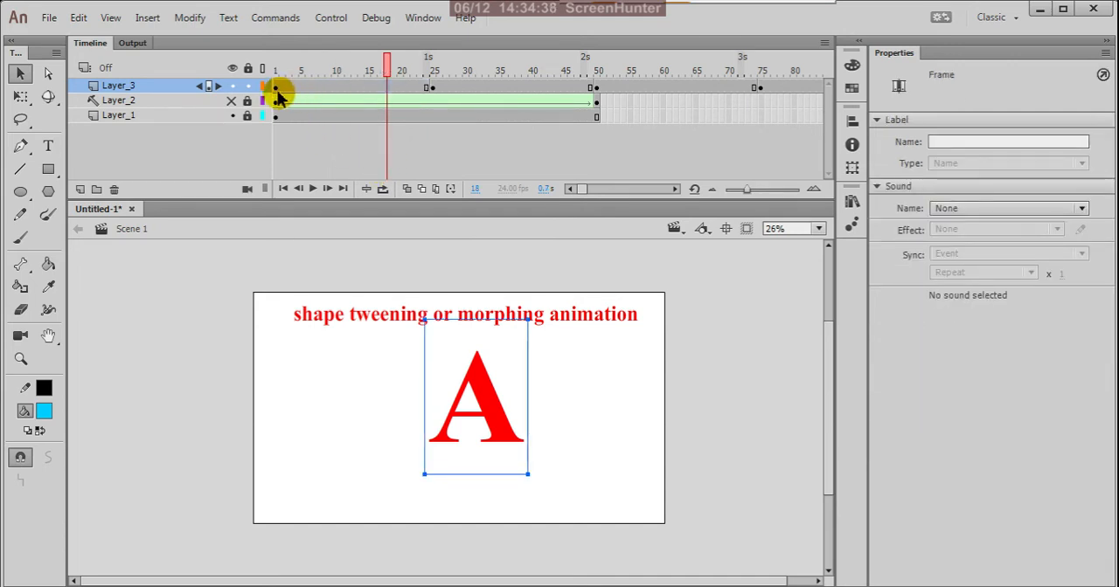
Break apart the letter A at frame 1 and the letter N at frame 25 of Layer_3 into shapes
{"action": "left_click", "coordinate": [277, 91]}
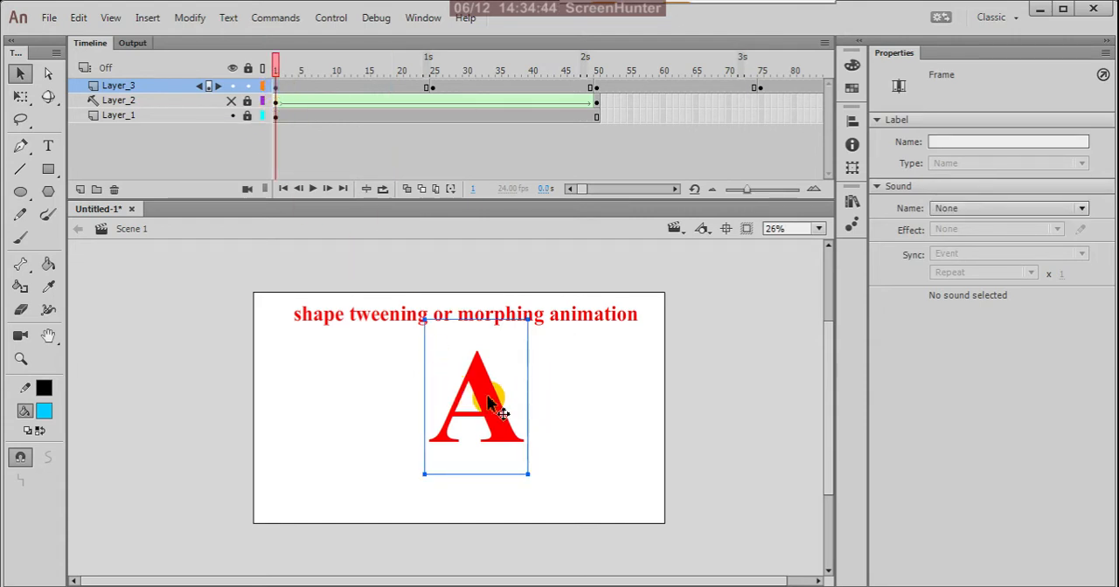
{"action": "key", "text": "ctrl+b"}
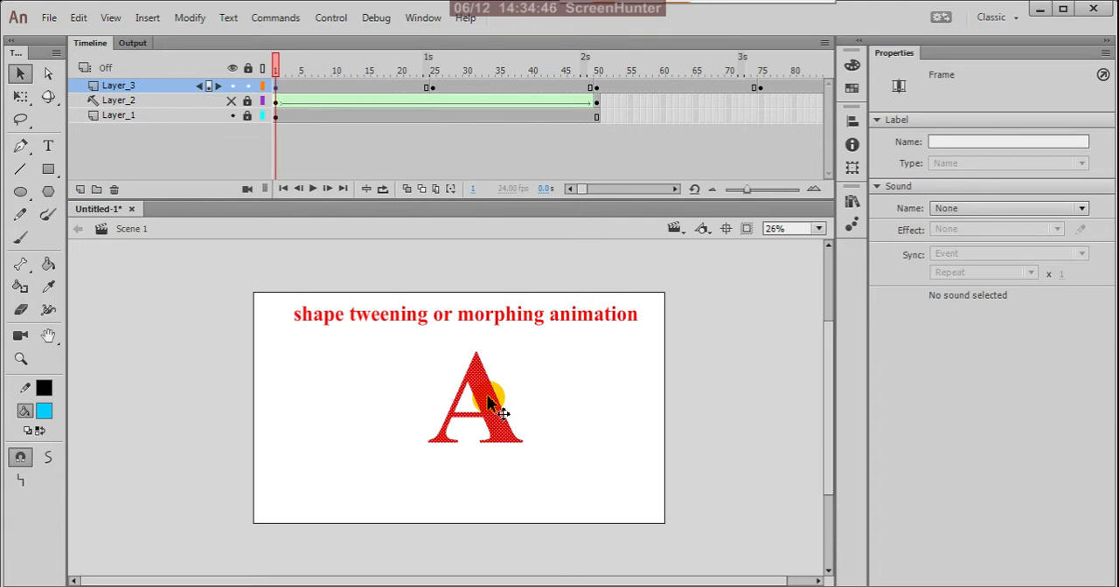
{"action": "left_click", "coordinate": [431, 87]}
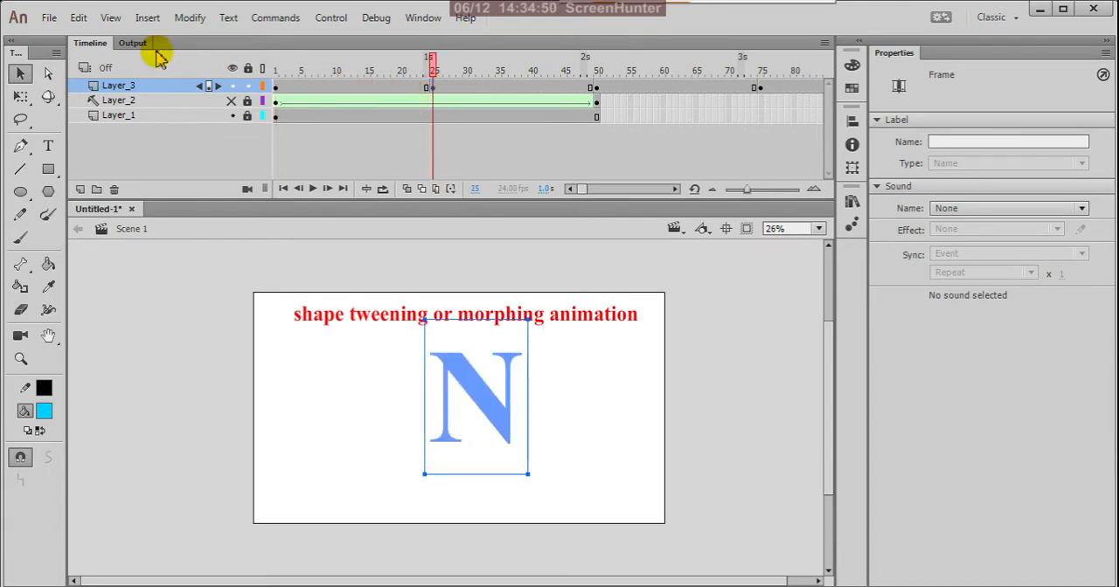
{"action": "left_click", "coordinate": [188, 18]}
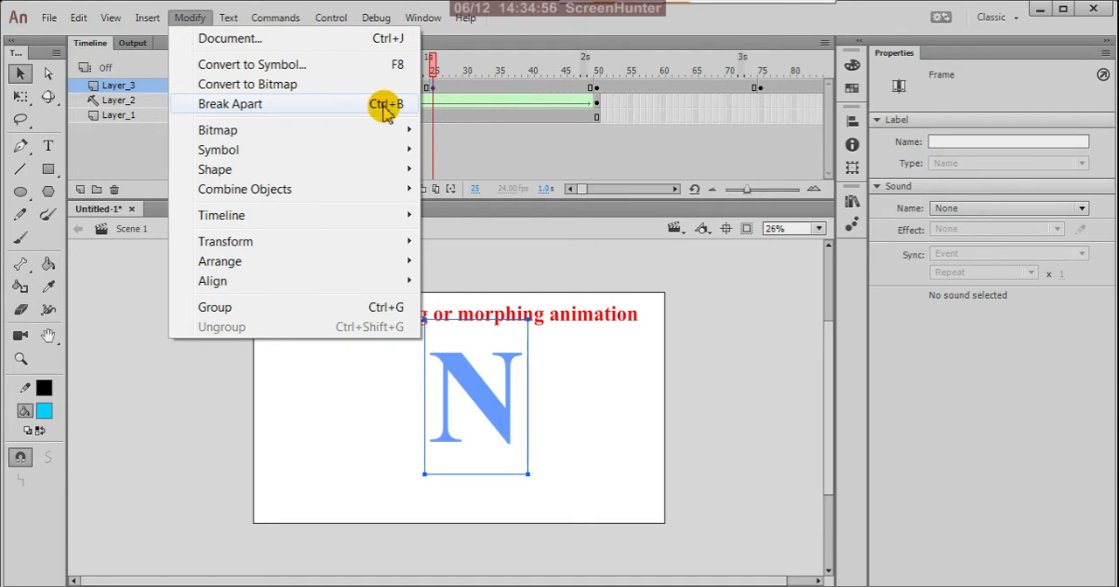
{"action": "left_click", "coordinate": [655, 40]}
{"action": "left_click_drag", "start_coordinate": [539, 103], "coordinate": [432, 95]}
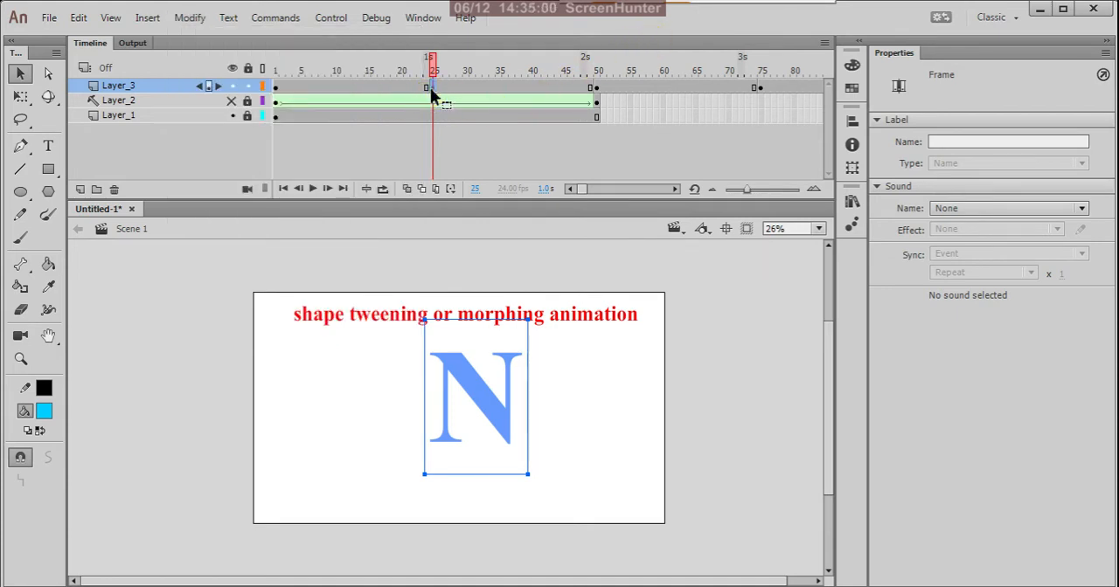
{"action": "key", "text": "ctrl+b"}
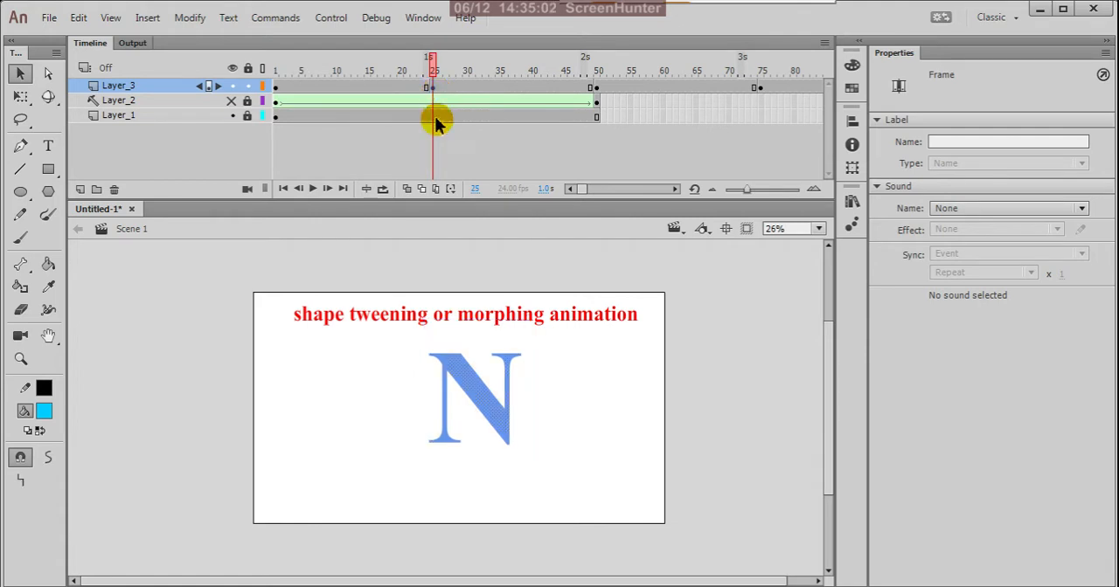
Break apart the letter I at frame 50 of Layer_3 and select the letter M keyframe at frame 75
{"action": "left_click", "coordinate": [595, 88]}
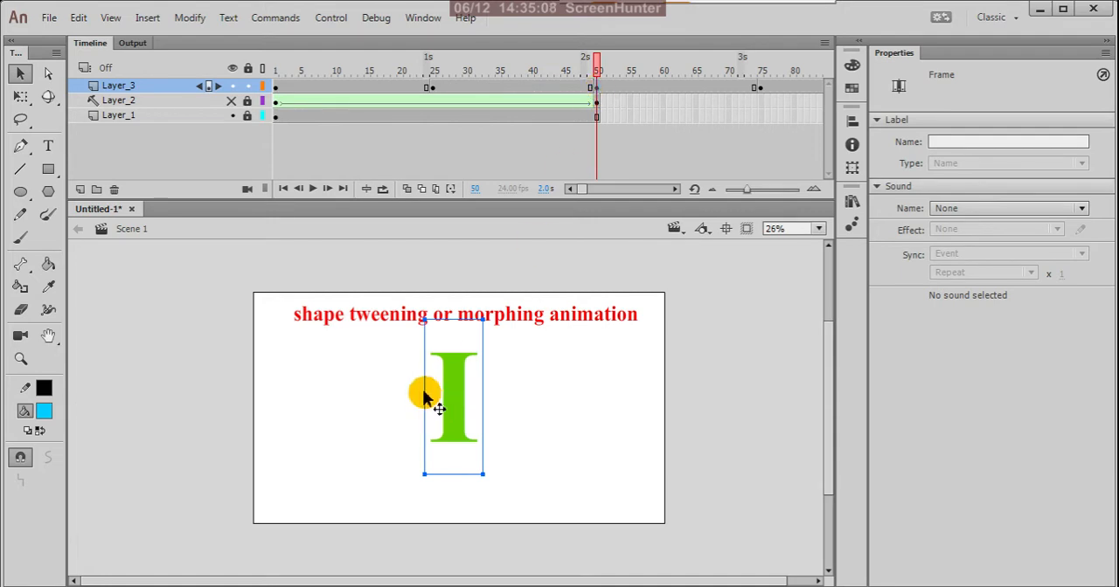
{"action": "key", "text": "ctrl+b"}
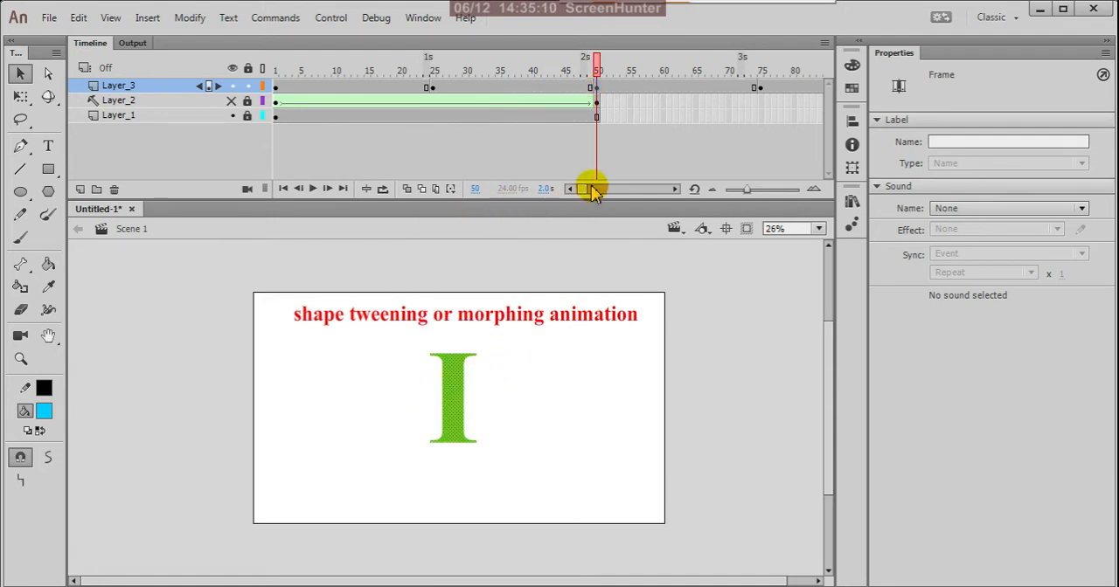
{"action": "left_click_drag", "start_coordinate": [583, 192], "coordinate": [589, 193]}
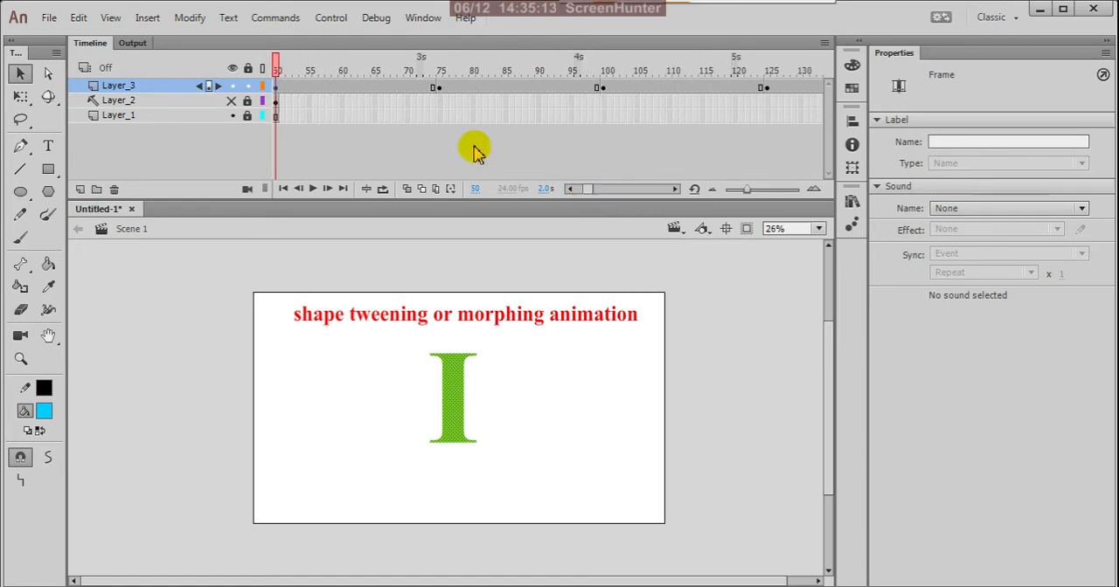
{"action": "left_click", "coordinate": [439, 90]}
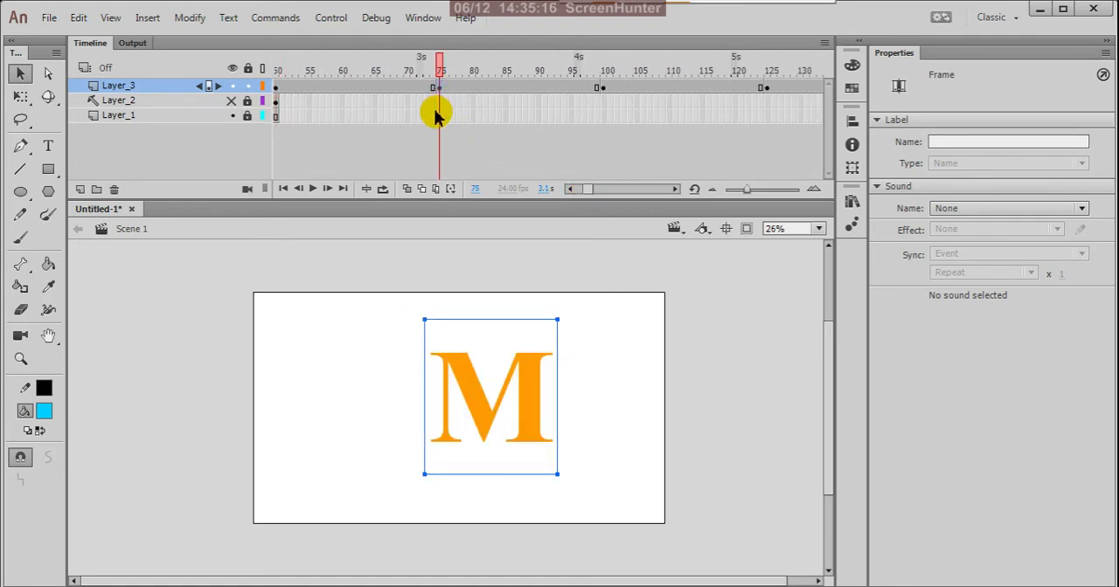
Break apart the letter A at frame 100 and the letter T at frame 125 of Layer_3 into shapes
{"action": "left_click", "coordinate": [602, 88]}
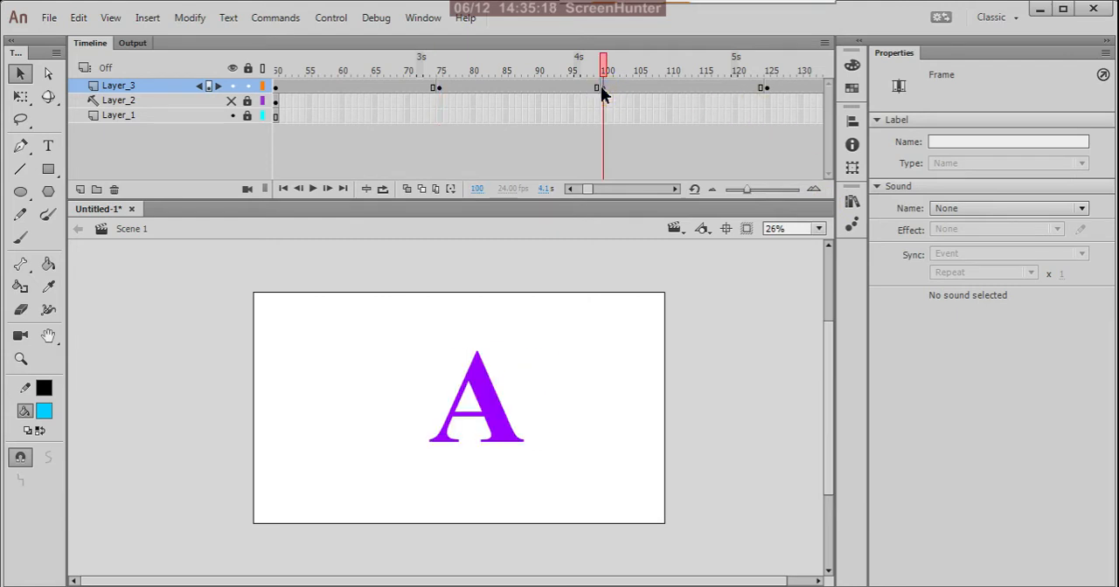
{"action": "left_click", "coordinate": [601, 88]}
{"action": "key", "text": "ctrl+b"}
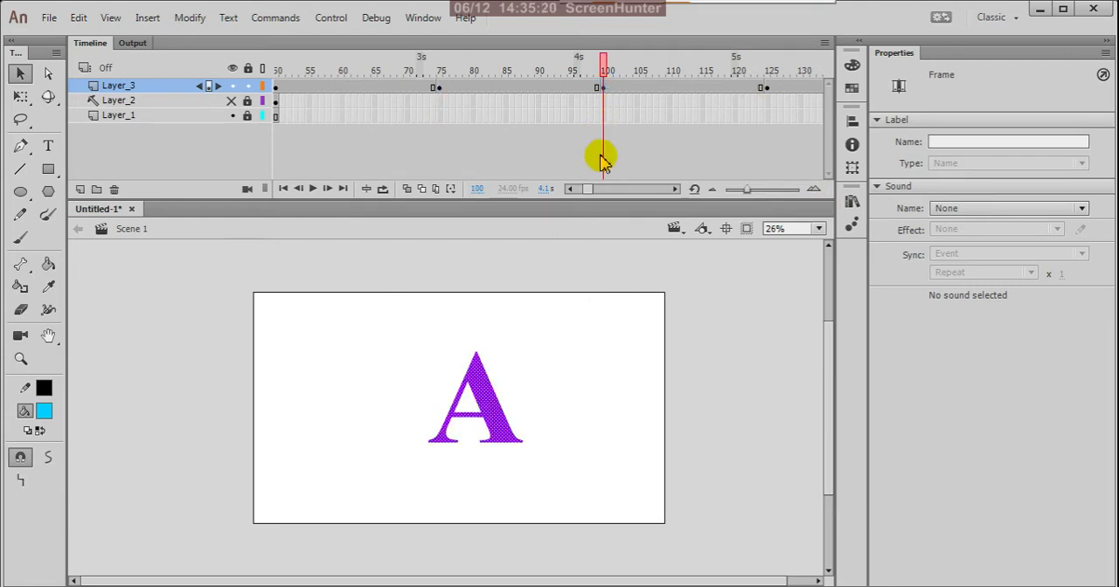
{"action": "left_click_drag", "start_coordinate": [587, 191], "coordinate": [592, 194]}
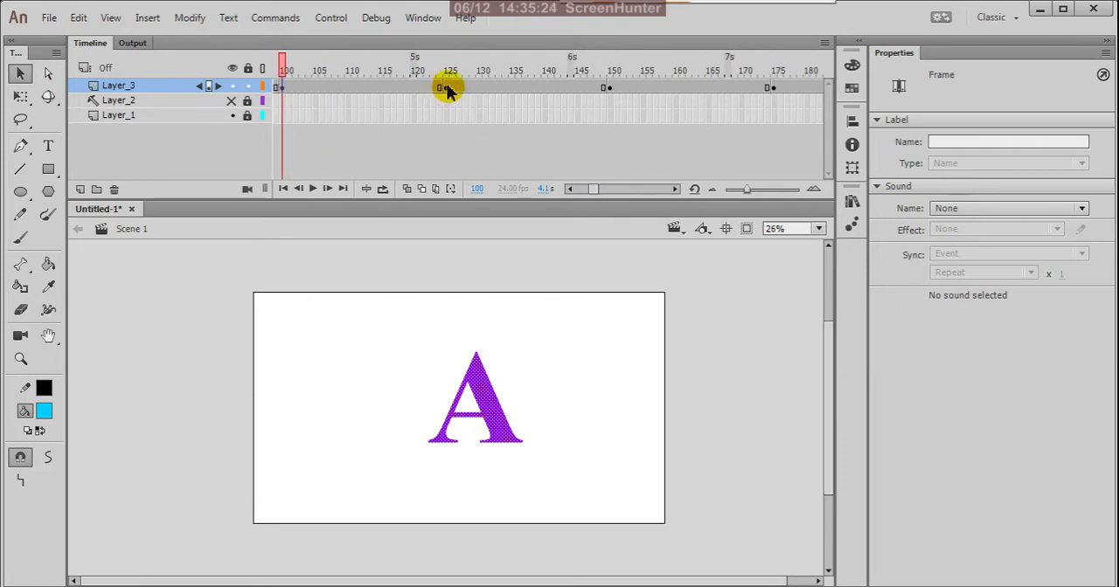
{"action": "left_click", "coordinate": [444, 88]}
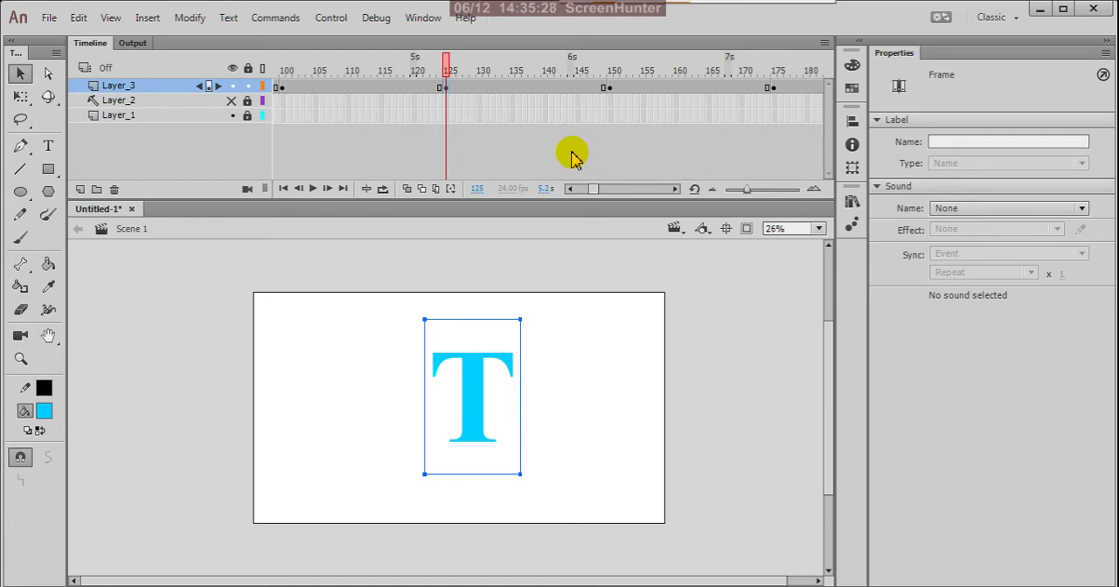
{"action": "key", "text": "ctrl+b"}
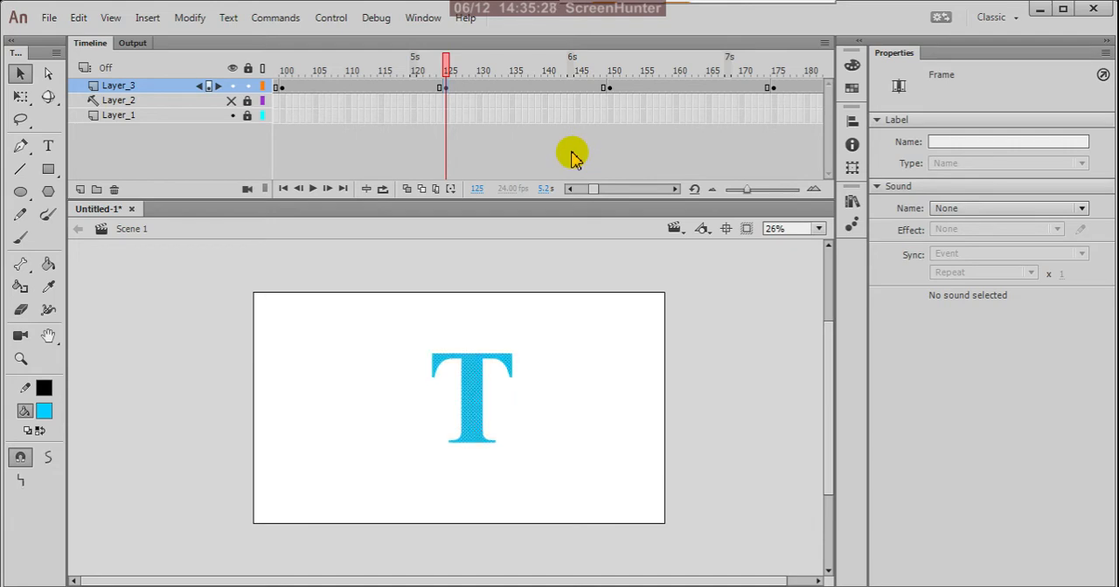
Break apart the letter I at frame 150 of Layer_3 into a shape
{"action": "left_click", "coordinate": [608, 88]}
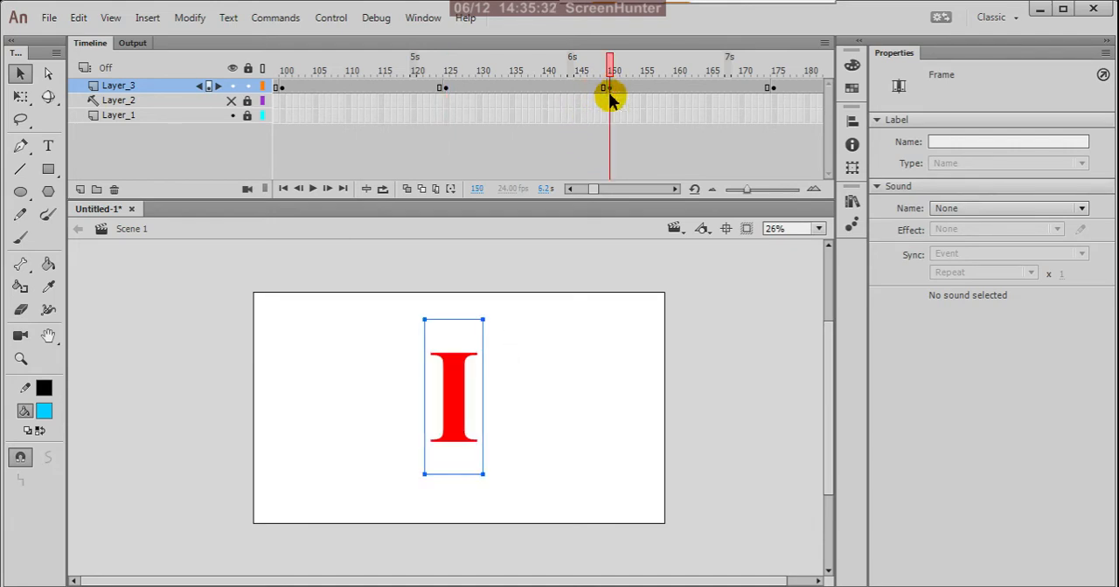
{"action": "key", "text": "ctrl+b"}
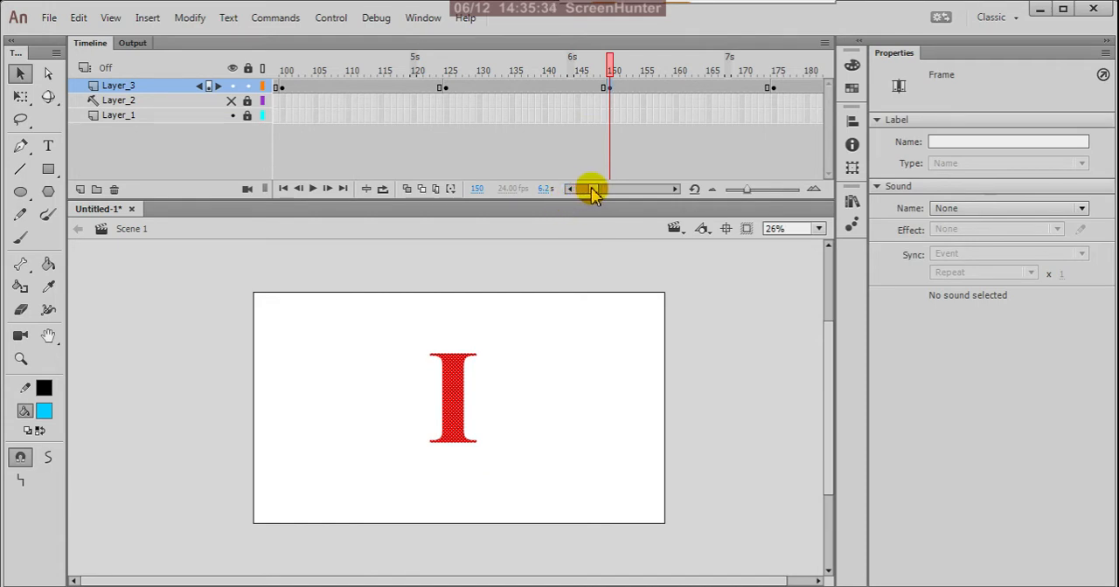
{"action": "left_click_drag", "start_coordinate": [593, 189], "coordinate": [598, 190]}
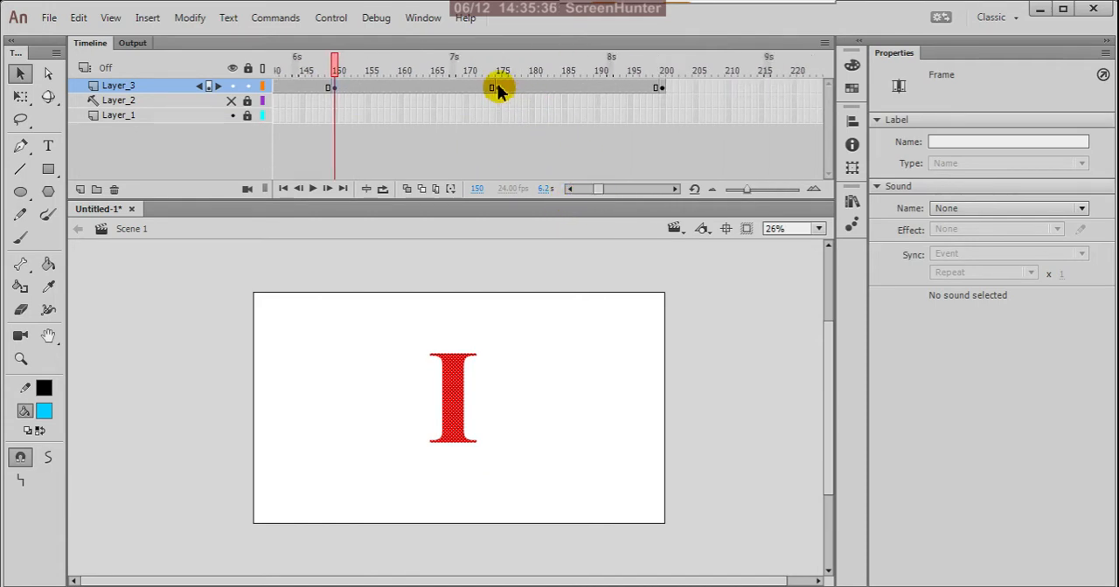
Break apart the letter O at frame 175 and the letter N at frame 200 of Layer_3 into shapes
{"action": "left_click", "coordinate": [497, 86]}
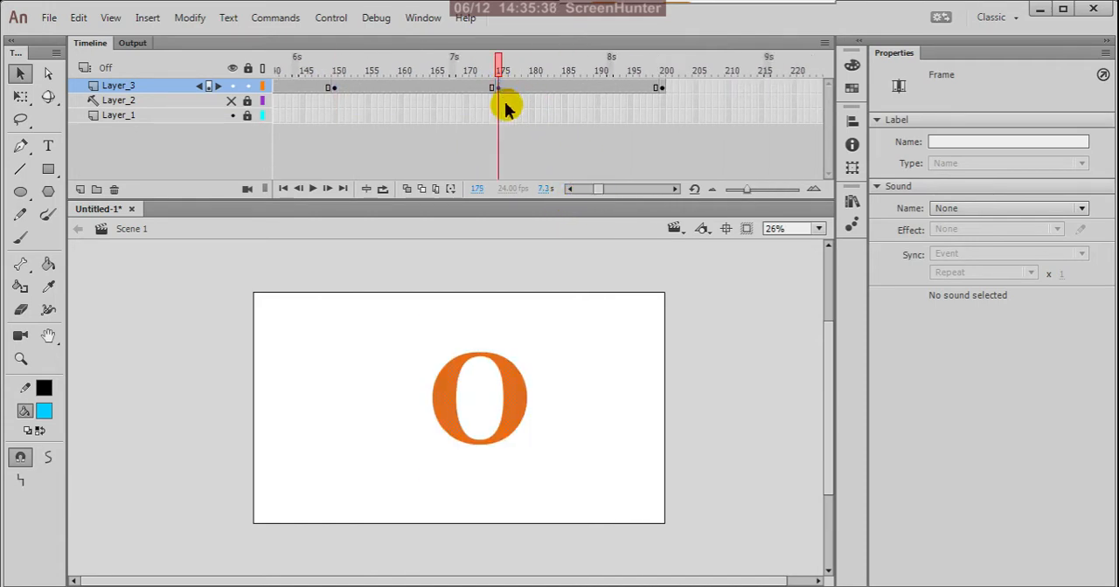
{"action": "left_click", "coordinate": [662, 88]}
{"action": "left_click", "coordinate": [661, 88]}
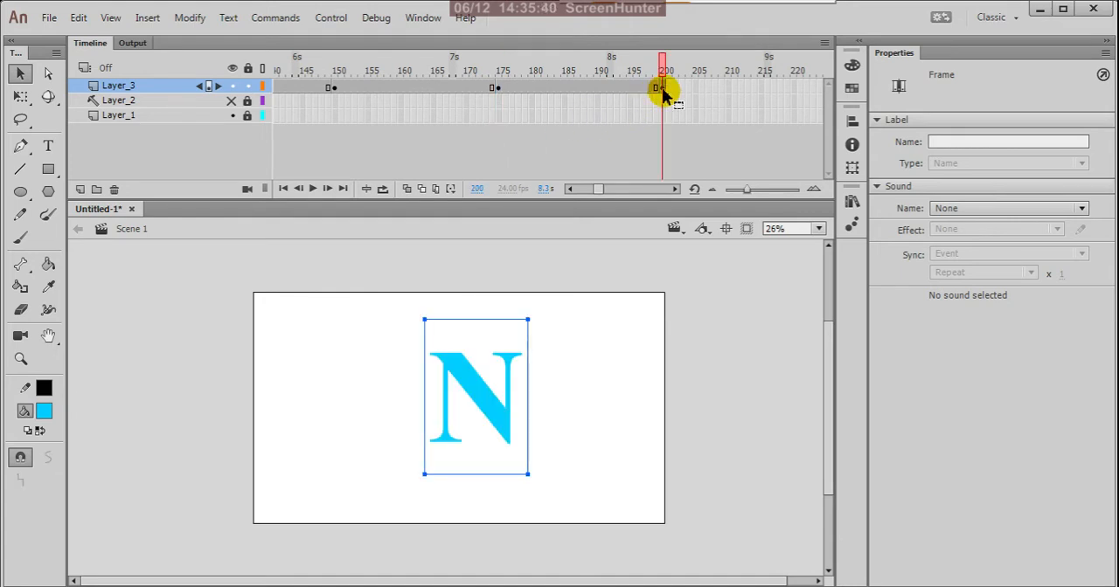
{"action": "key", "text": "ctrl+b"}
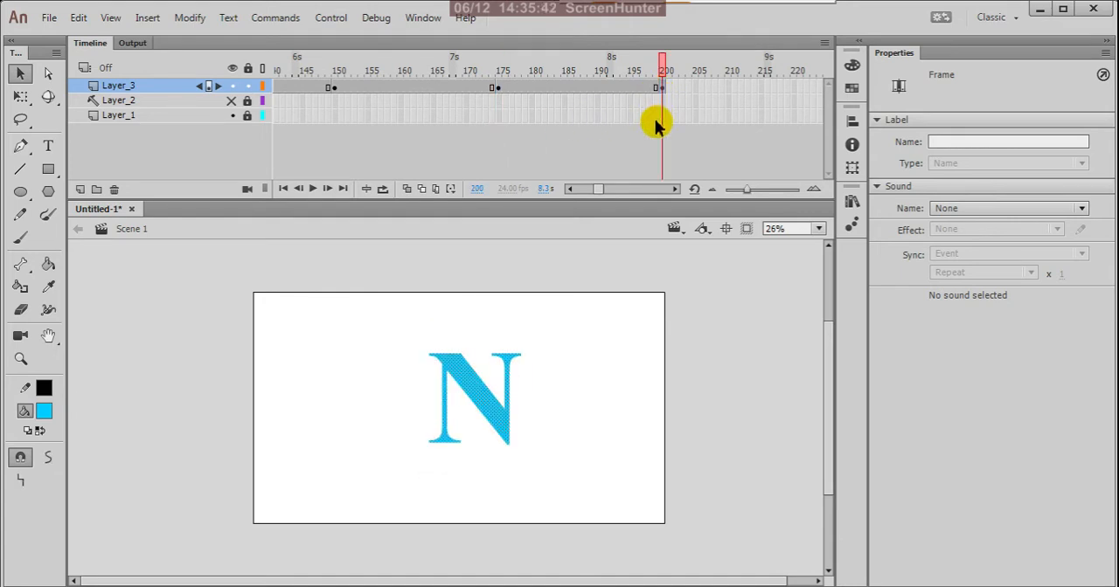
Examine the broken-apart letter A at frame 1 of Layer_3 up close and compare it with the N at frame 25
{"action": "left_click_drag", "start_coordinate": [597, 191], "coordinate": [569, 190]}
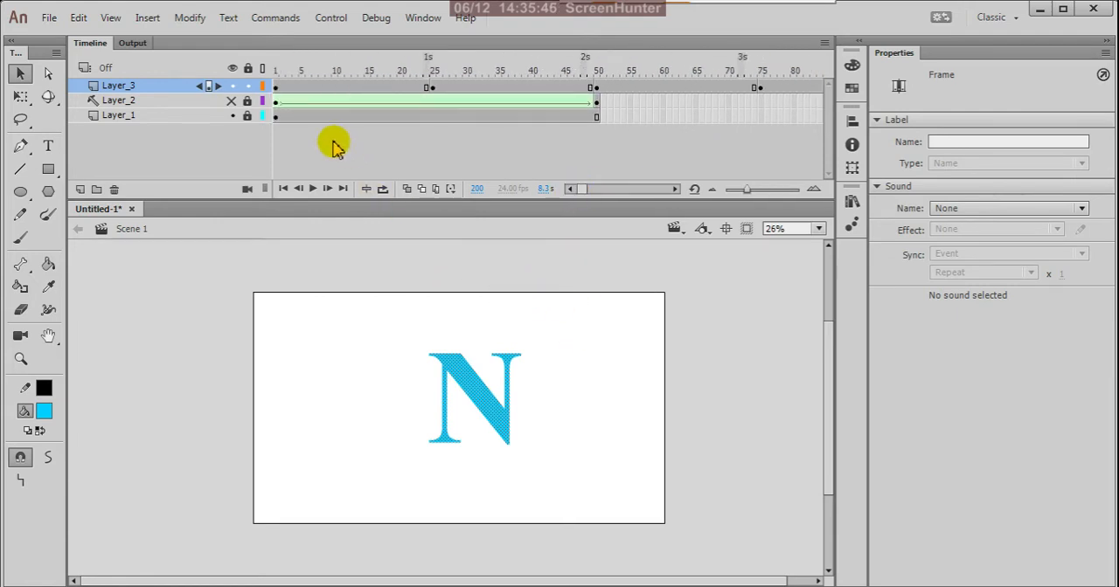
{"action": "left_click", "coordinate": [276, 88]}
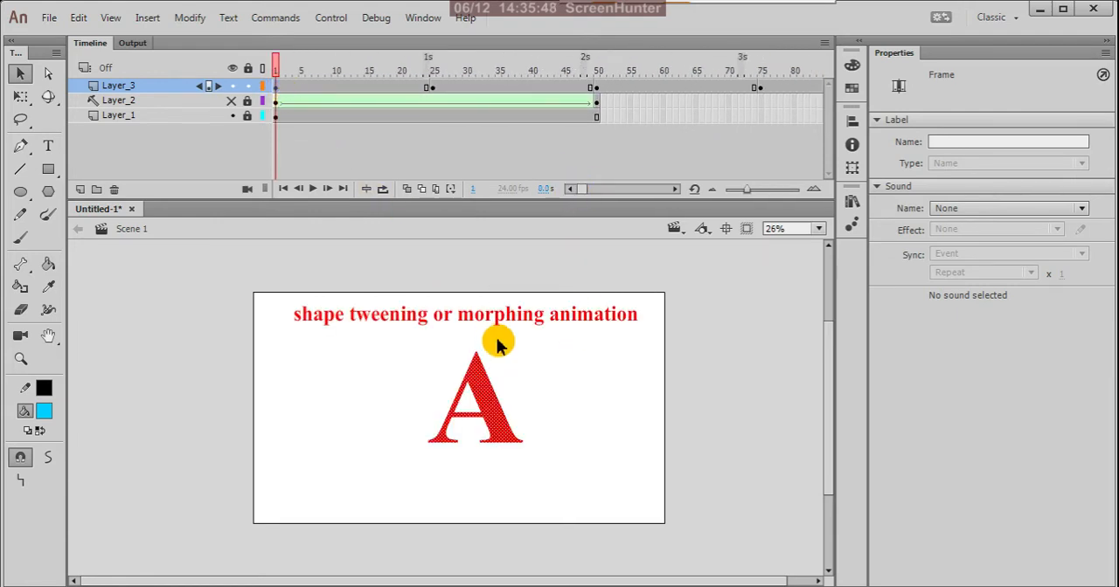
{"action": "scroll", "coordinate": [505, 418], "scroll_direction": "up", "scroll_amount": 4}
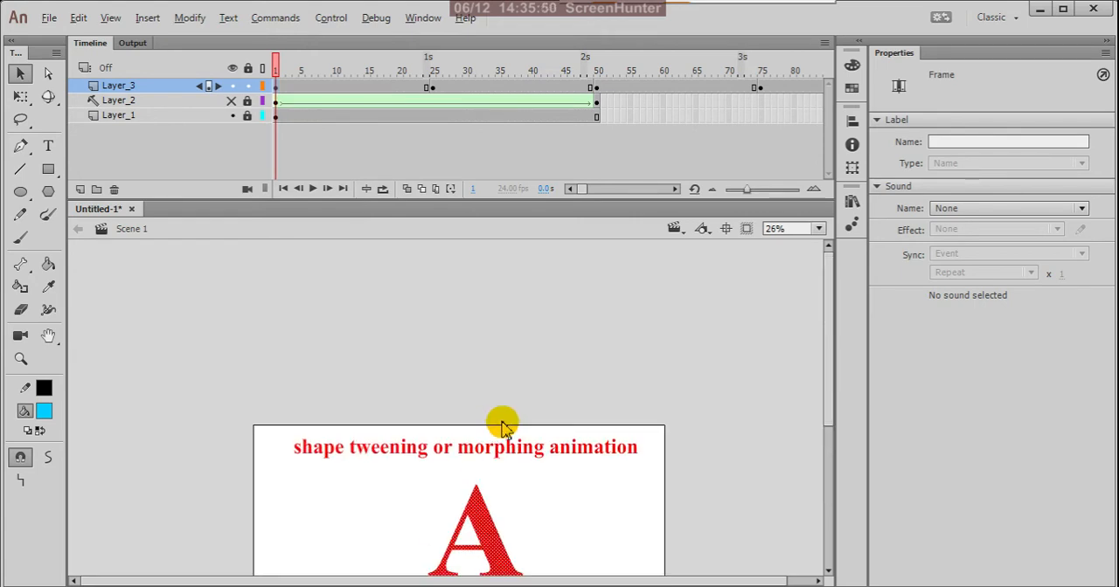
{"action": "scroll", "coordinate": [529, 420], "scroll_direction": "down", "scroll_amount": 3}
{"action": "scroll", "coordinate": [503, 481], "scroll_direction": "up", "scroll_amount": 4}
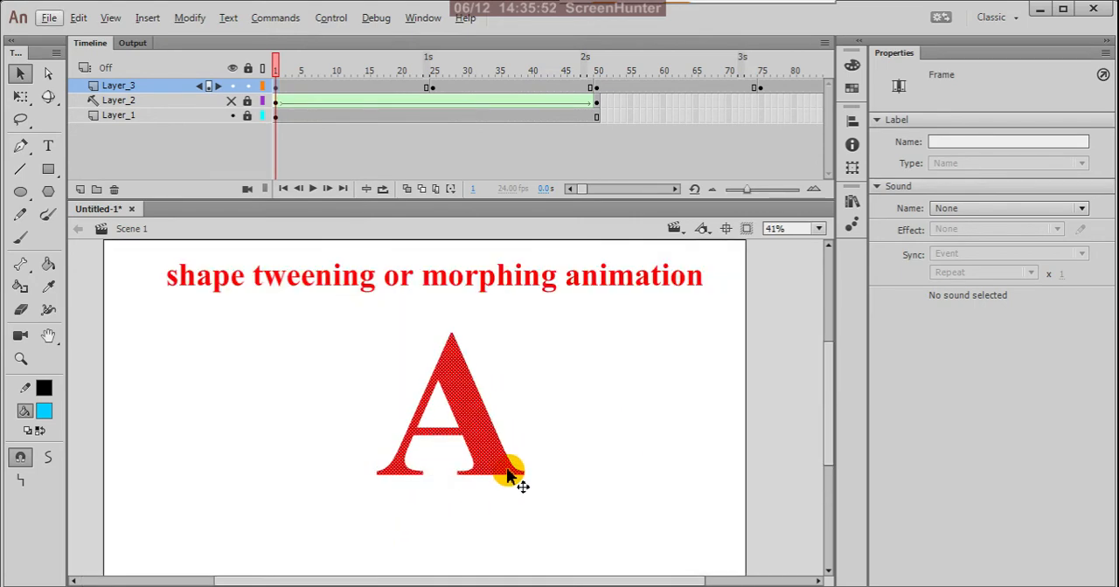
{"action": "scroll", "coordinate": [507, 465], "scroll_direction": "up", "scroll_amount": 2}
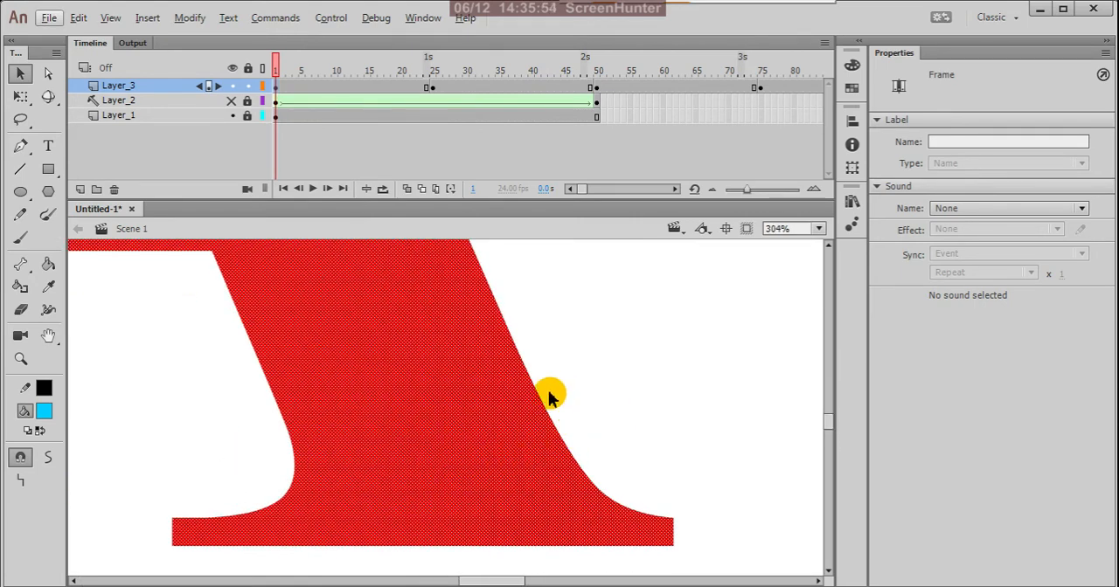
{"action": "scroll", "coordinate": [548, 389], "scroll_direction": "up", "scroll_amount": 1}
{"action": "scroll", "coordinate": [617, 372], "scroll_direction": "down", "scroll_amount": 5}
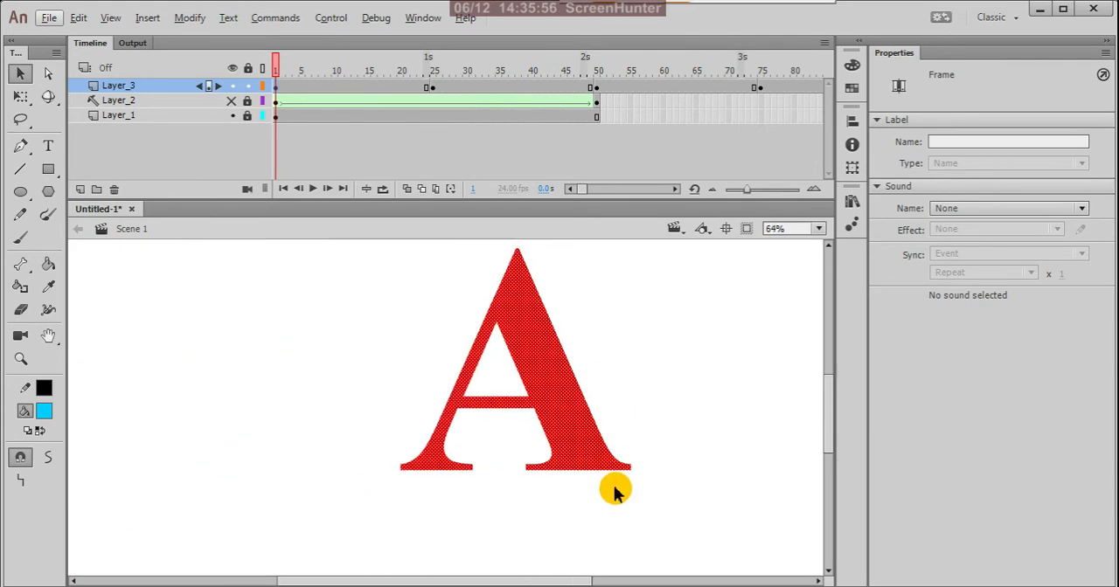
{"action": "scroll", "coordinate": [615, 492], "scroll_direction": "down", "scroll_amount": 2}
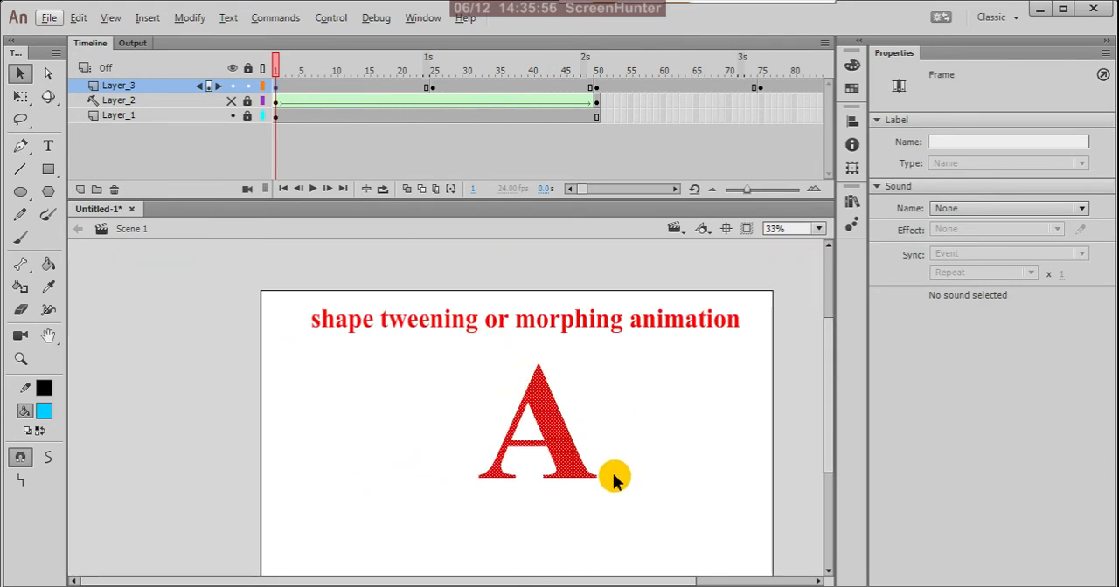
{"action": "left_click", "coordinate": [432, 87]}
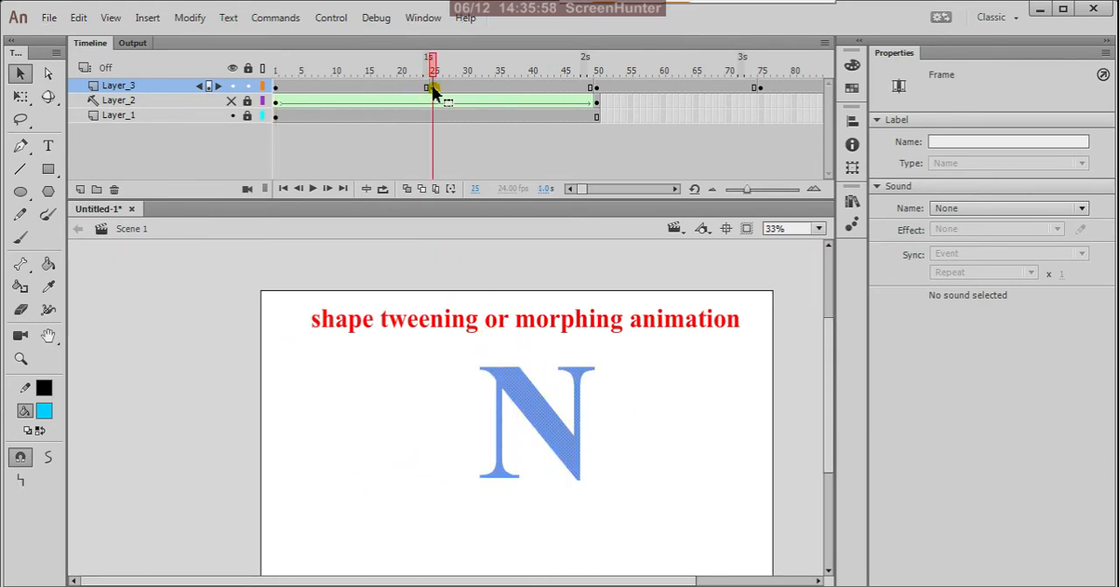
{"action": "left_click", "coordinate": [275, 86]}
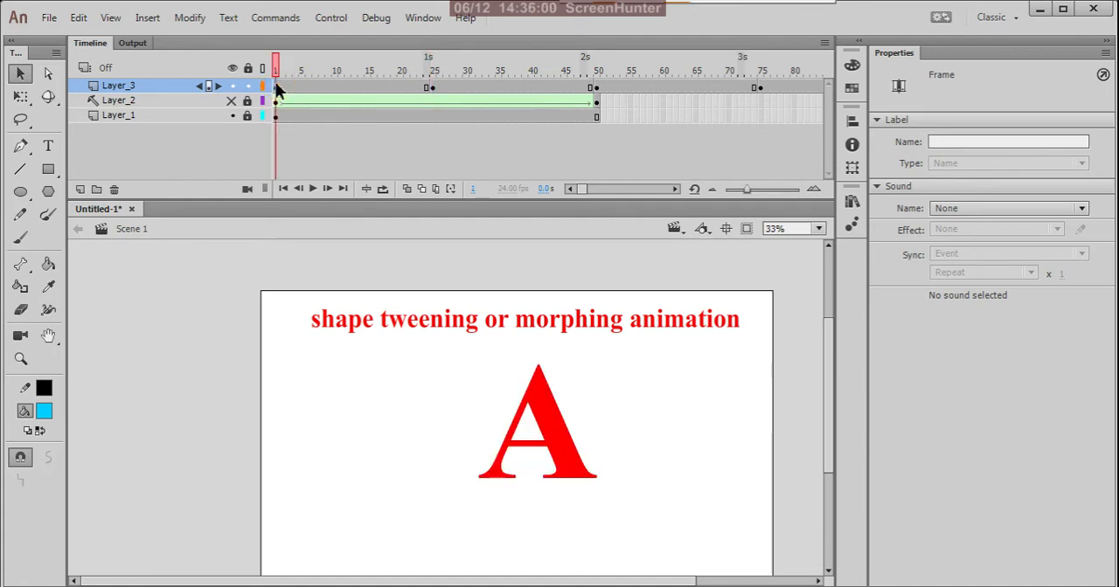
{"action": "left_click", "coordinate": [433, 88]}
Create a shape tween on Layer_3 from the A at frame 1 to the N at frame 25, and scrub through the morph
{"action": "left_click", "coordinate": [391, 87]}
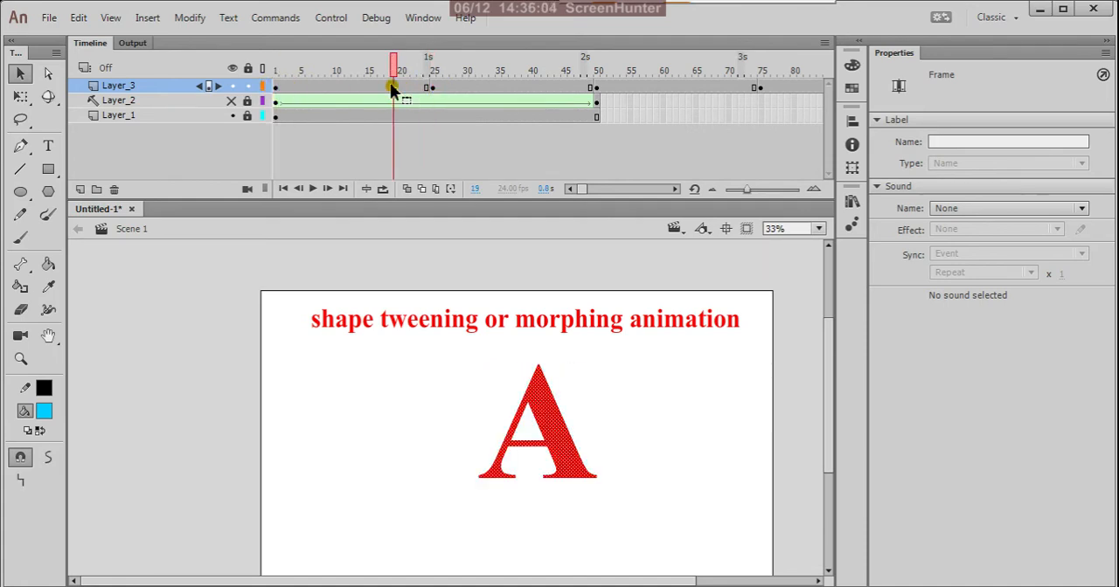
{"action": "left_click_drag", "start_coordinate": [379, 86], "coordinate": [367, 85]}
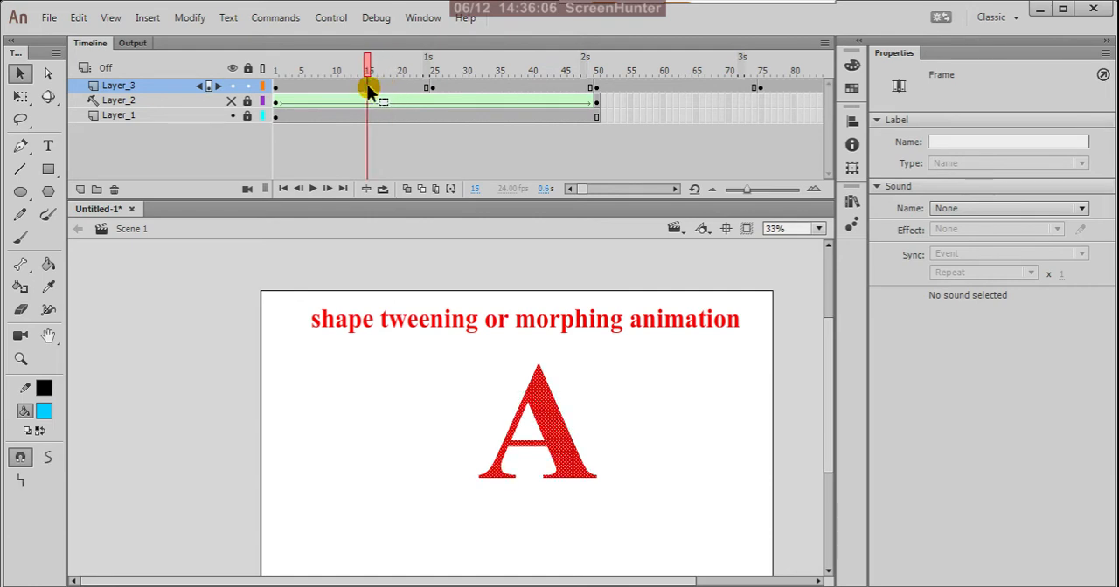
{"action": "right_click", "coordinate": [361, 87]}
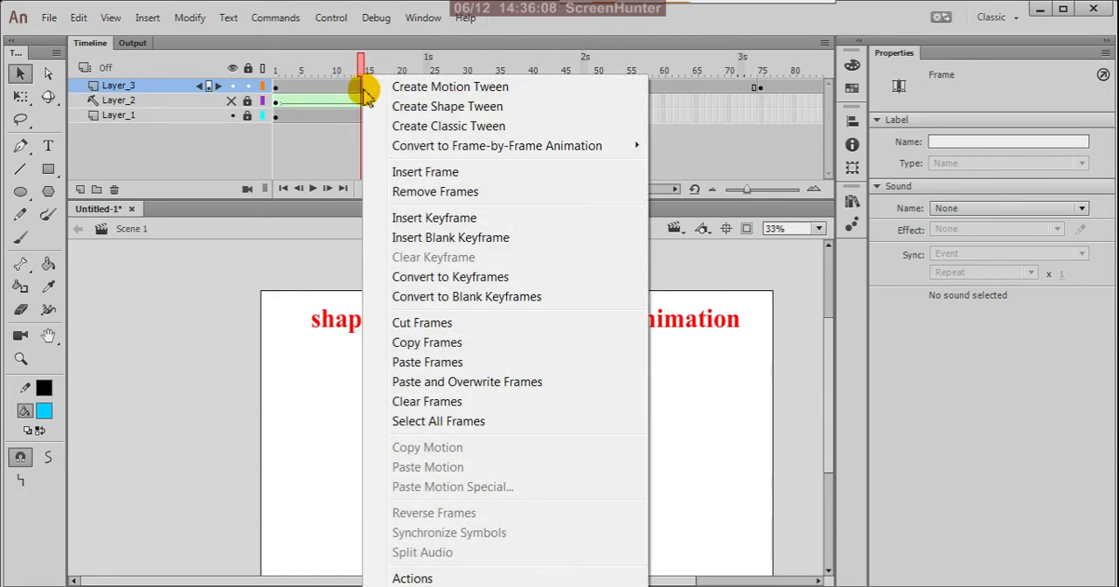
{"action": "left_click", "coordinate": [402, 105]}
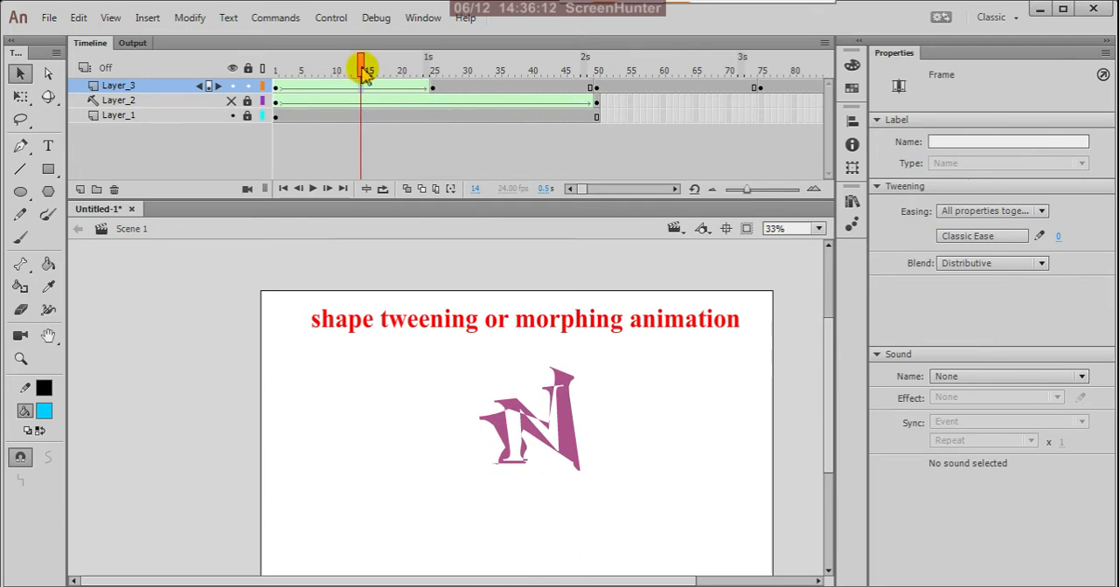
{"action": "left_click_drag", "start_coordinate": [363, 70], "coordinate": [425, 105]}
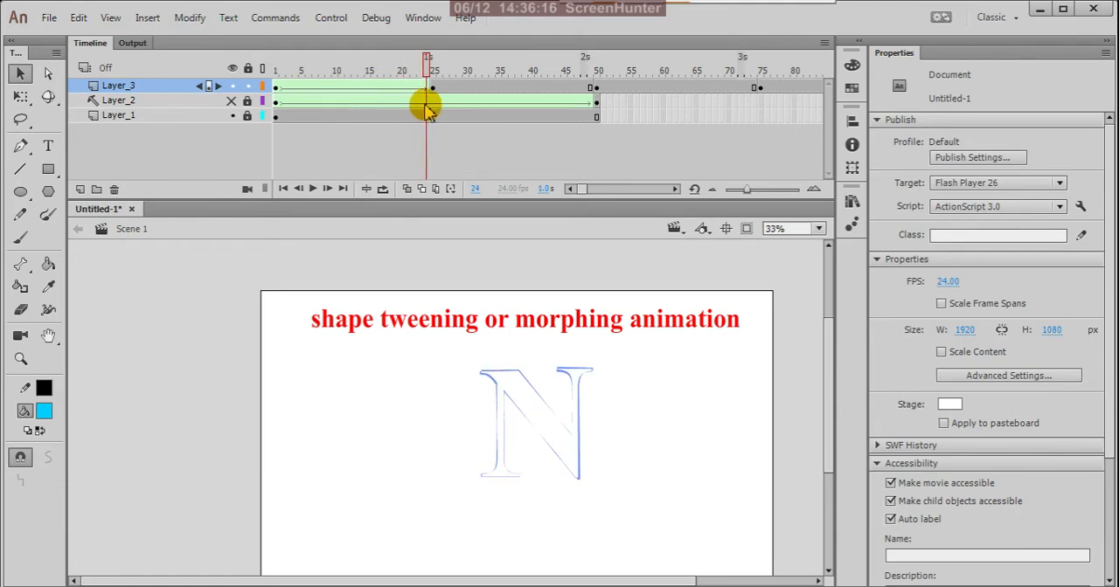
Create shape tweens on Layer_3 from the N at frame 25 to the I at frame 50, and on to the M at frame 75
{"action": "left_click", "coordinate": [524, 86]}
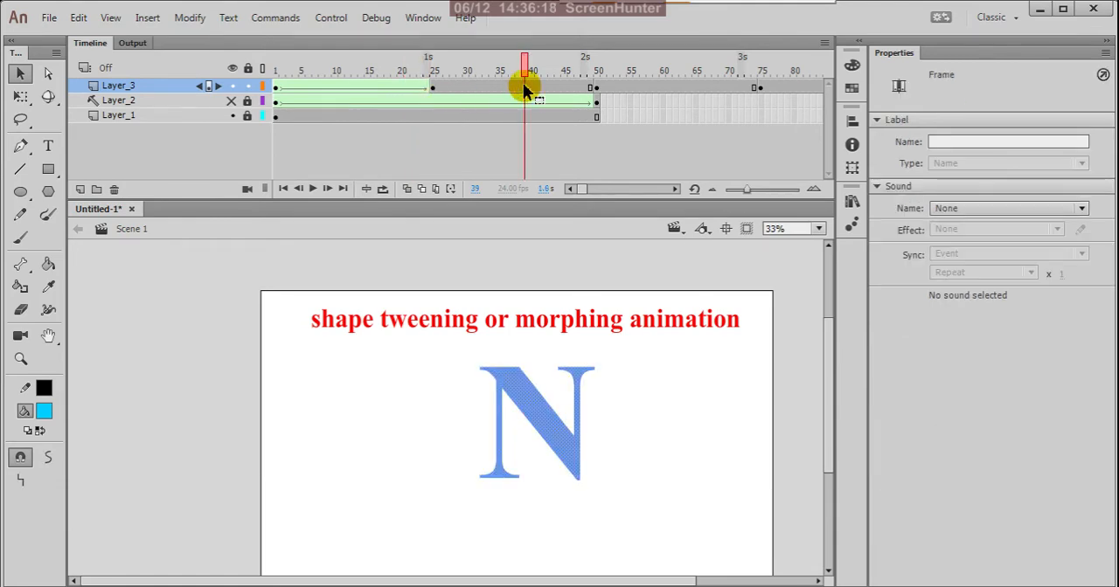
{"action": "right_click", "coordinate": [524, 88]}
{"action": "left_click", "coordinate": [564, 108]}
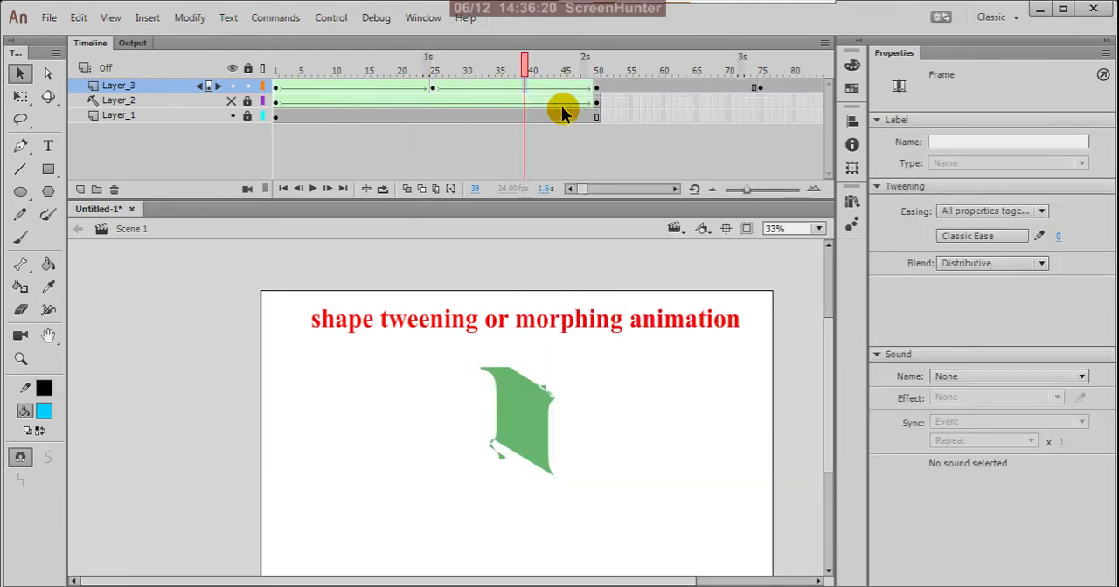
{"action": "left_click", "coordinate": [670, 88]}
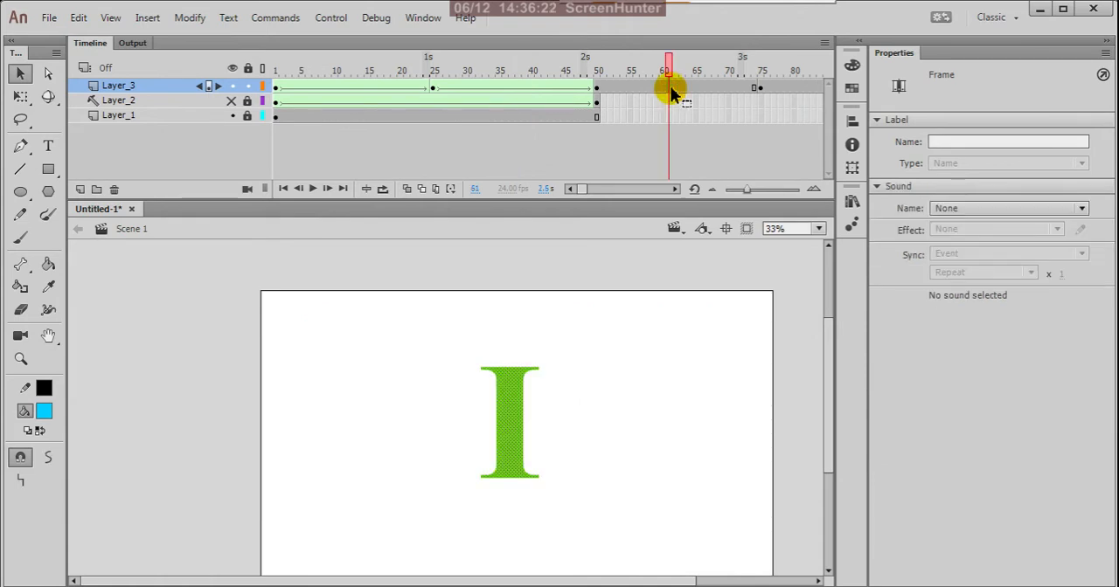
{"action": "right_click", "coordinate": [670, 86]}
{"action": "left_click", "coordinate": [699, 107]}
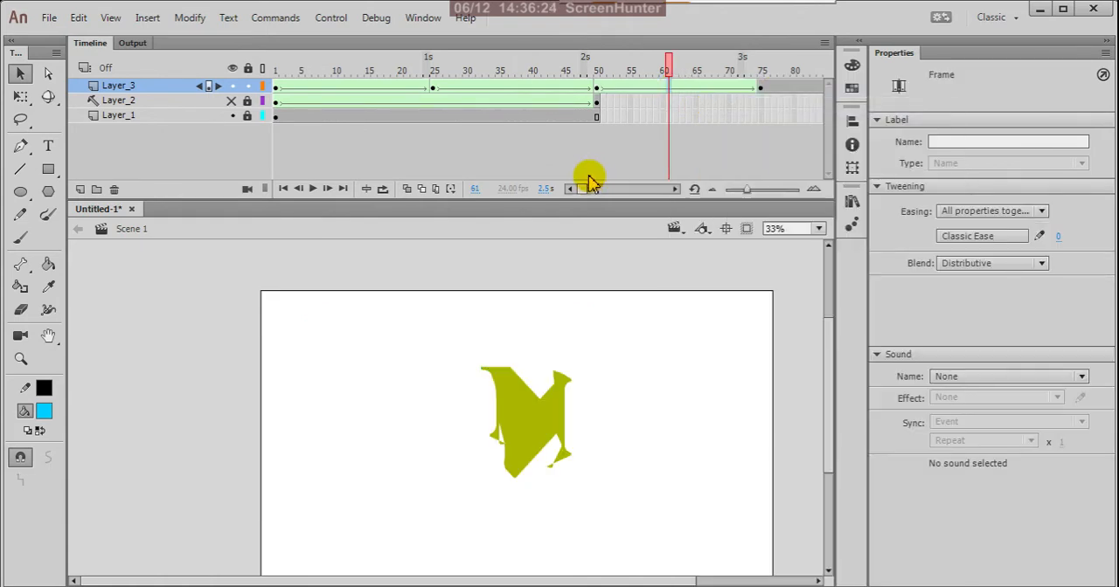
Create shape tweens on Layer_3 from the M at frame 75 to the A at frame 100, and on to the T at frame 125
{"action": "left_click_drag", "start_coordinate": [587, 192], "coordinate": [591, 194]}
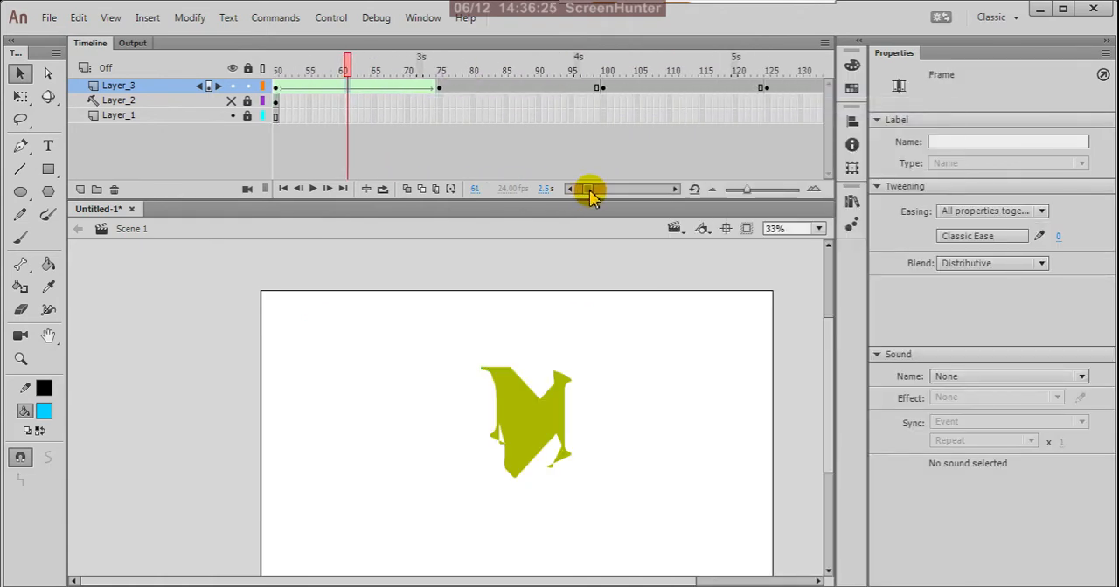
{"action": "left_click", "coordinate": [519, 88]}
{"action": "right_click", "coordinate": [519, 88]}
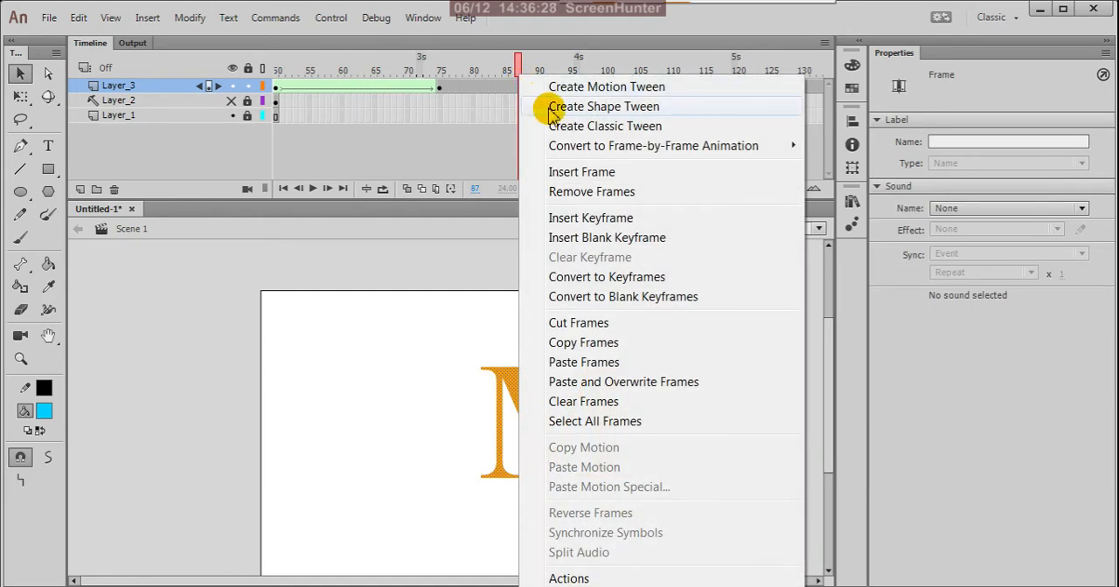
{"action": "left_click", "coordinate": [542, 108]}
{"action": "left_click", "coordinate": [668, 87]}
{"action": "right_click", "coordinate": [668, 87]}
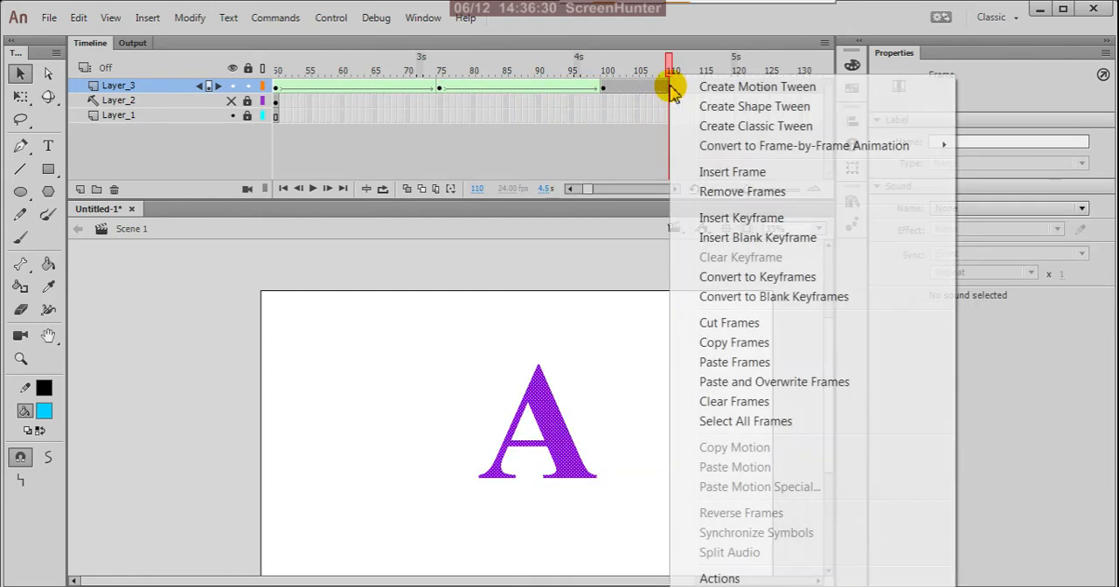
{"action": "left_click", "coordinate": [709, 106]}
Create shape tweens on Layer_3 from the T at frame 125 to the I at frame 150, and on to the O at frame 175
{"action": "left_click_drag", "start_coordinate": [592, 187], "coordinate": [597, 188]}
{"action": "left_click", "coordinate": [539, 87]}
{"action": "right_click", "coordinate": [539, 87]}
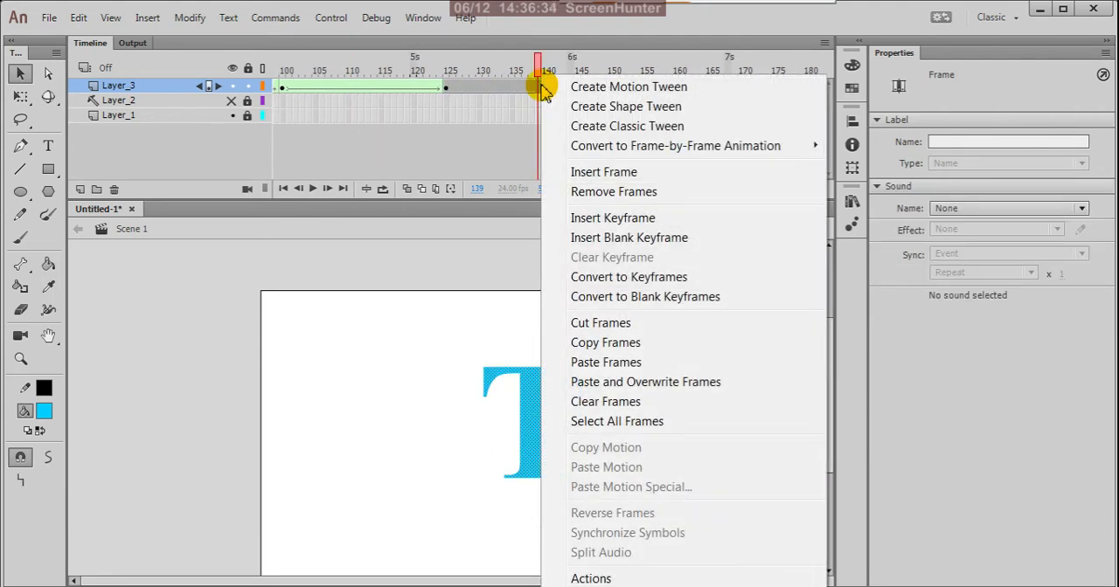
{"action": "left_click", "coordinate": [576, 107]}
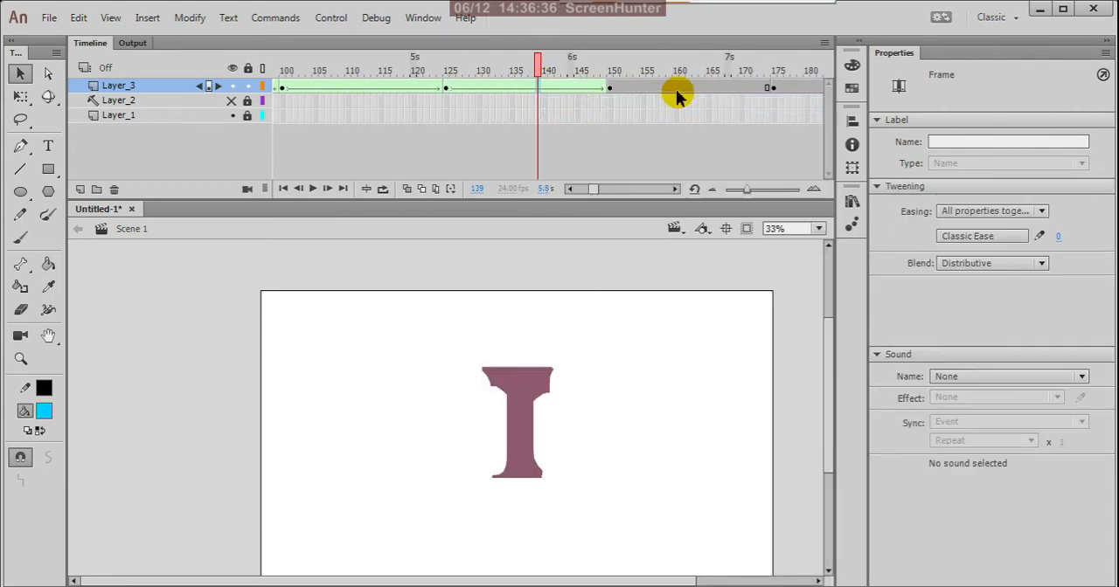
{"action": "left_click", "coordinate": [676, 87]}
{"action": "right_click", "coordinate": [678, 88]}
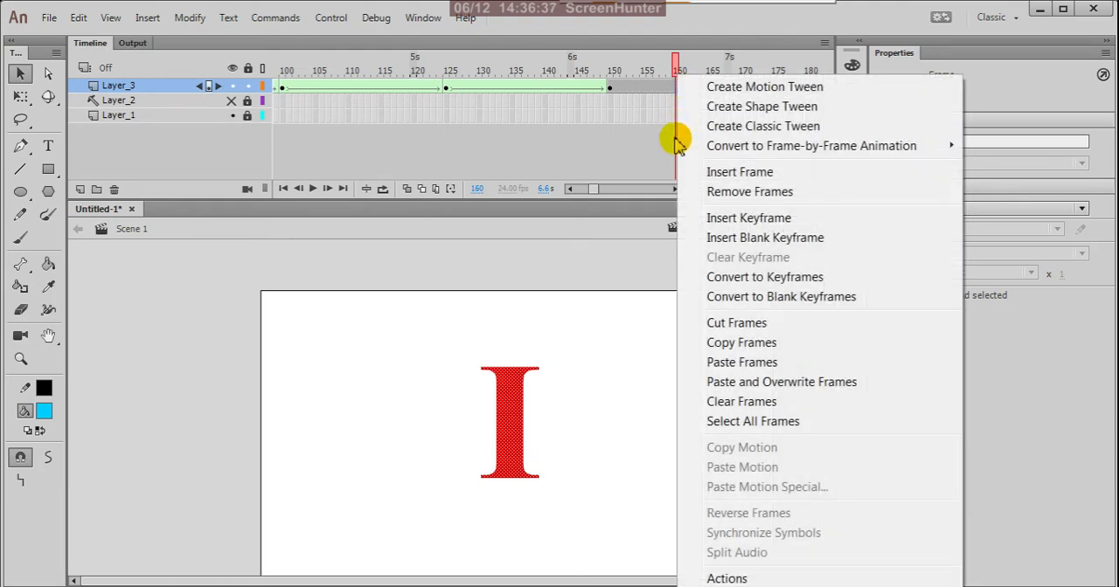
{"action": "left_click", "coordinate": [712, 107]}
Create a shape tween on Layer_3 from the O at frame 175 to the N at frame 200, and test the movie
{"action": "left_click_drag", "start_coordinate": [583, 192], "coordinate": [592, 193]}
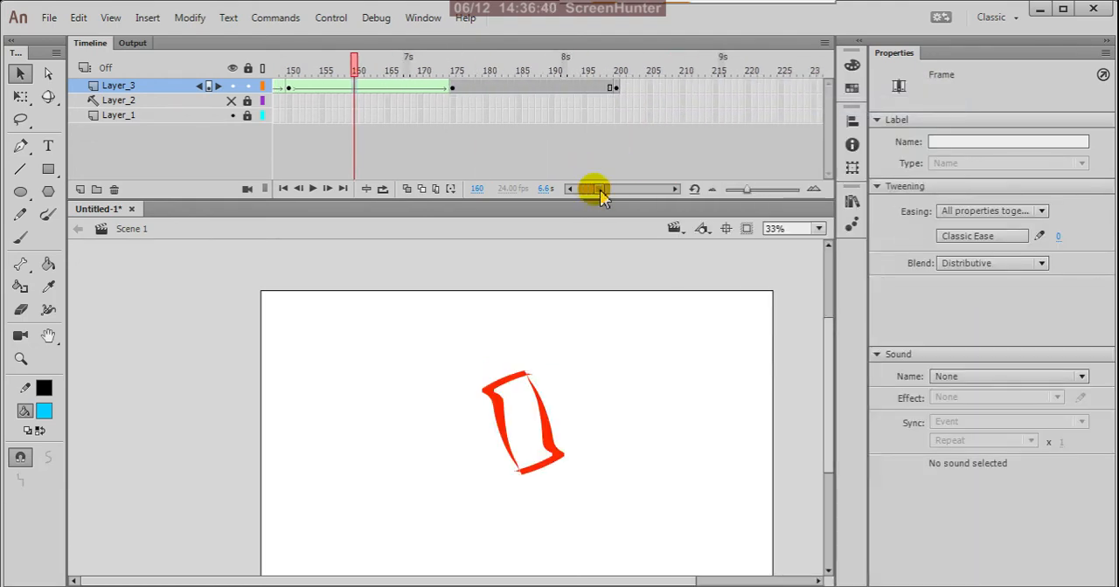
{"action": "left_click", "coordinate": [549, 88]}
{"action": "right_click", "coordinate": [549, 89]}
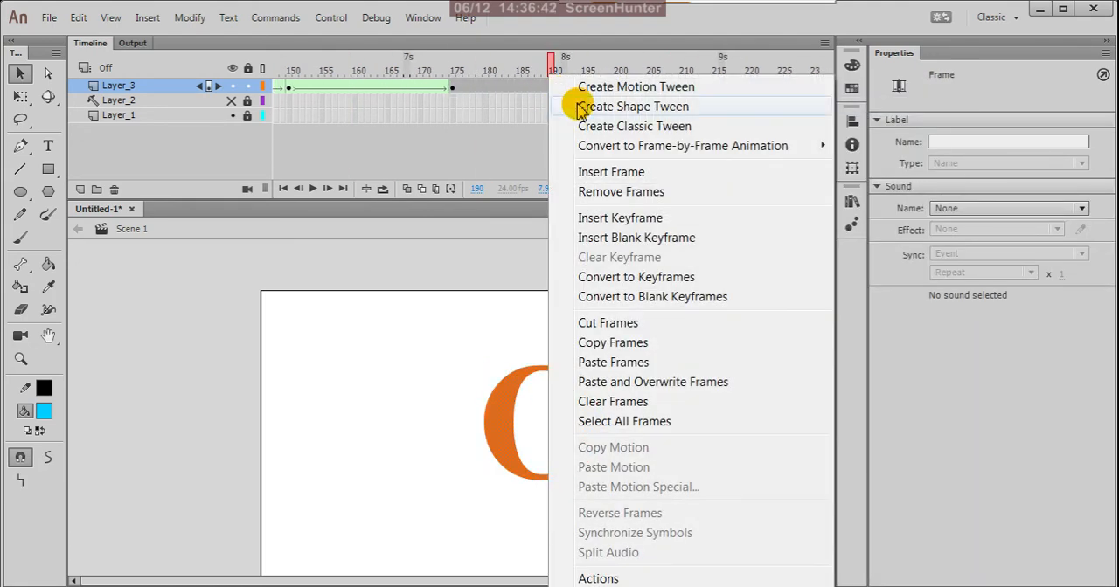
{"action": "left_click", "coordinate": [577, 106]}
{"action": "left_click_drag", "start_coordinate": [553, 74], "coordinate": [250, 130]}
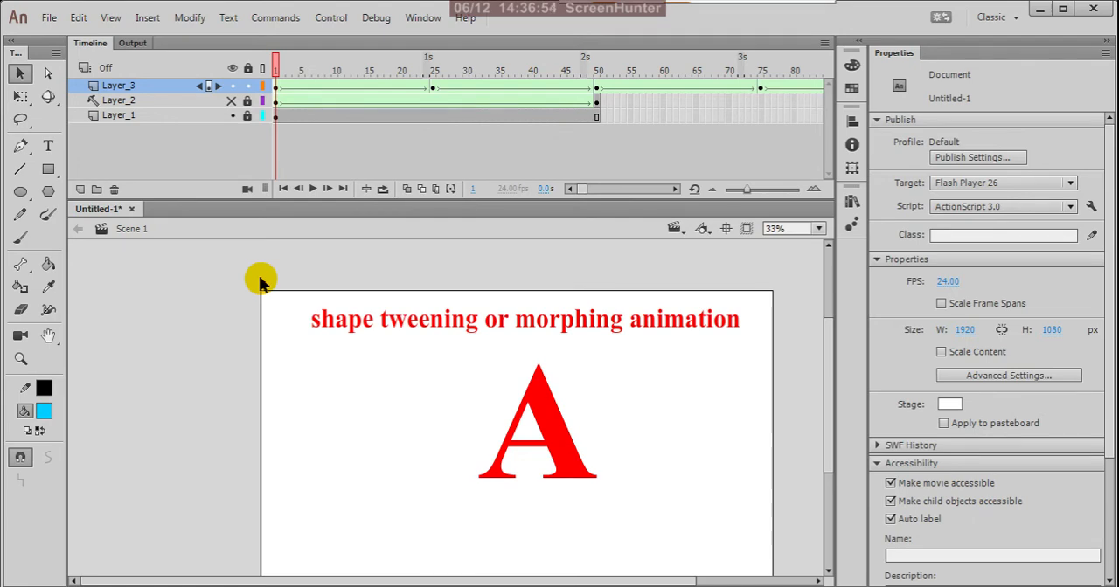
{"action": "key", "text": "ctrl+Return"}
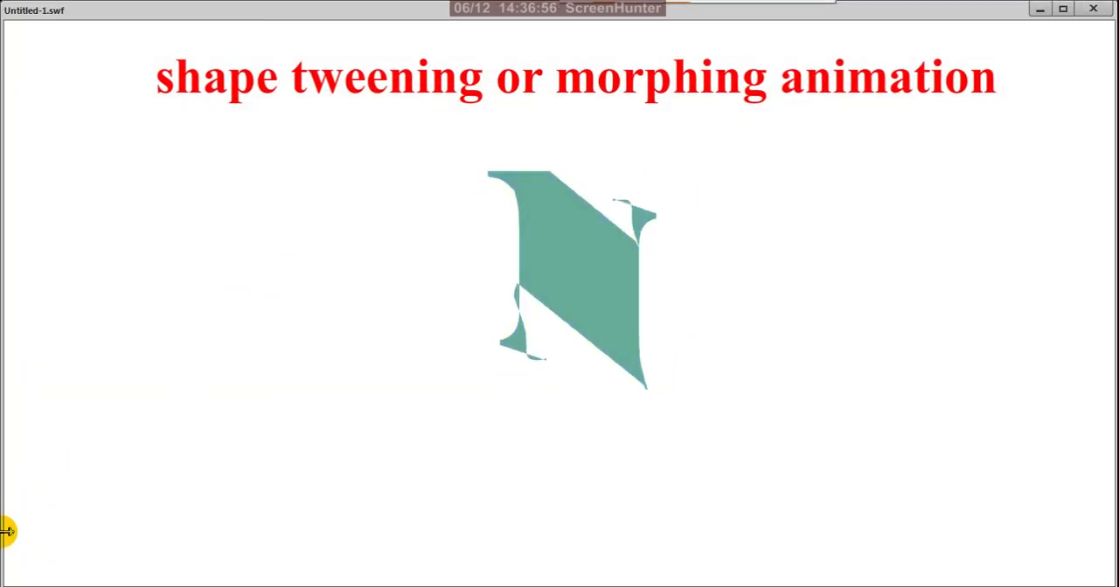
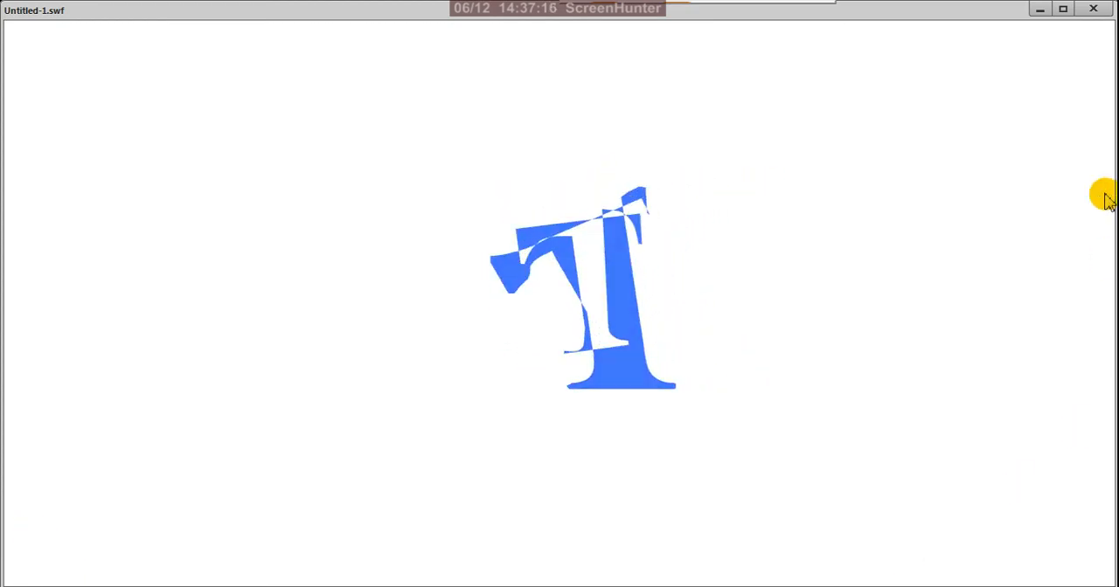
Close the test movie and cut all Layer_3 frames from 1 to 200
{"action": "left_click", "coordinate": [1094, 10]}
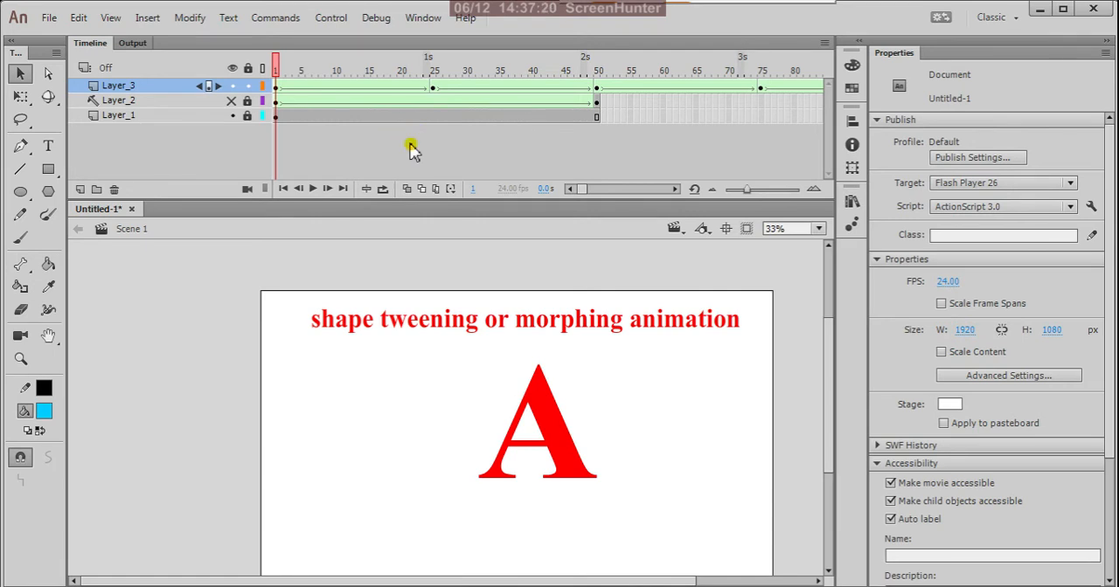
{"action": "left_click_drag", "start_coordinate": [276, 70], "coordinate": [278, 128]}
{"action": "left_click", "coordinate": [276, 89]}
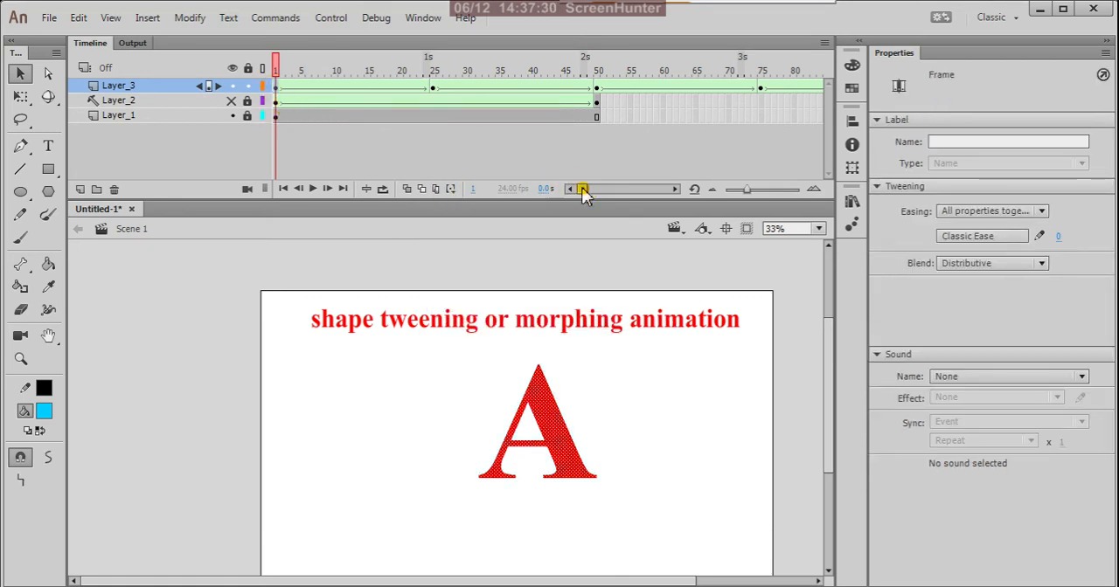
{"action": "left_click_drag", "start_coordinate": [583, 196], "coordinate": [600, 194]}
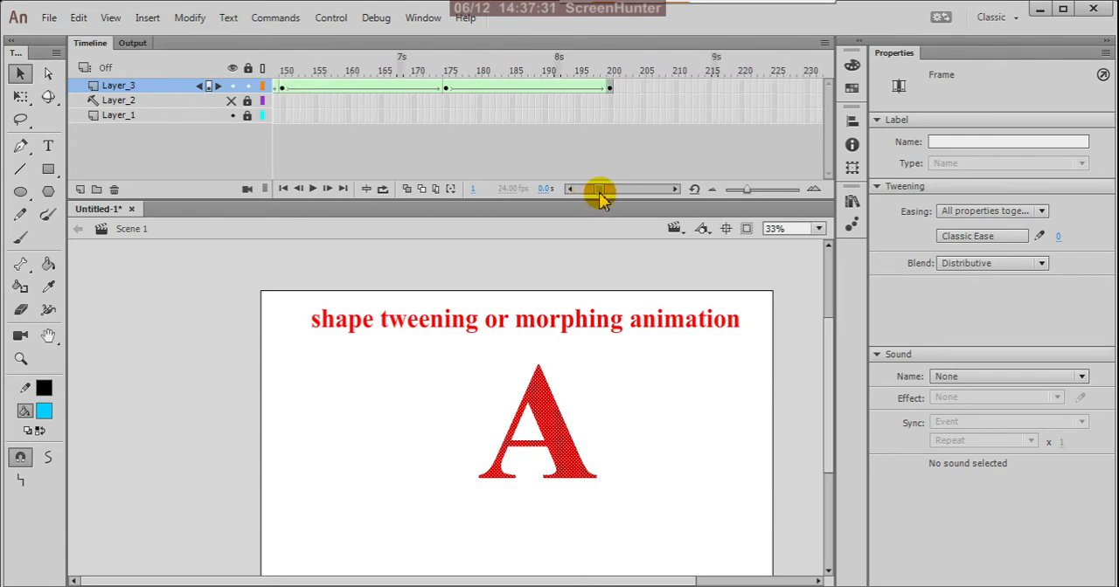
{"action": "left_click", "coordinate": [611, 88]}
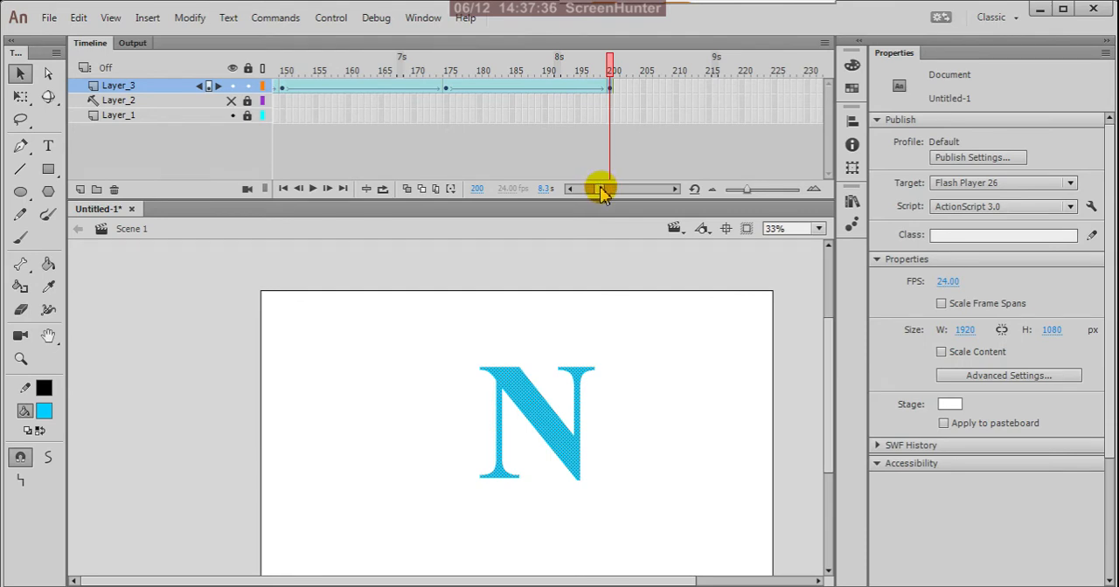
{"action": "left_click_drag", "start_coordinate": [601, 194], "coordinate": [591, 199]}
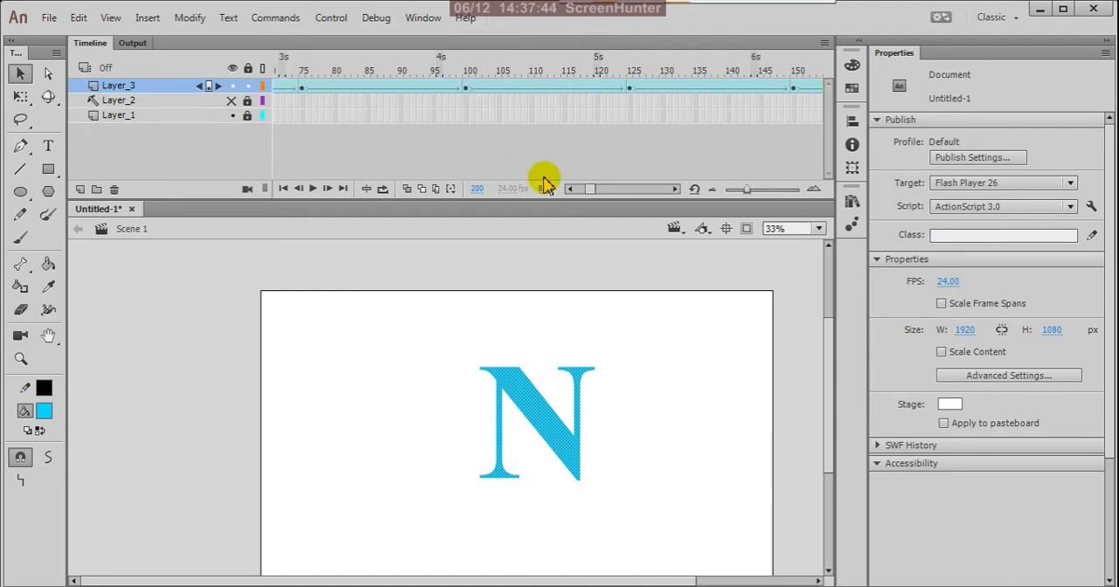
{"action": "left_click_drag", "start_coordinate": [592, 191], "coordinate": [584, 194]}
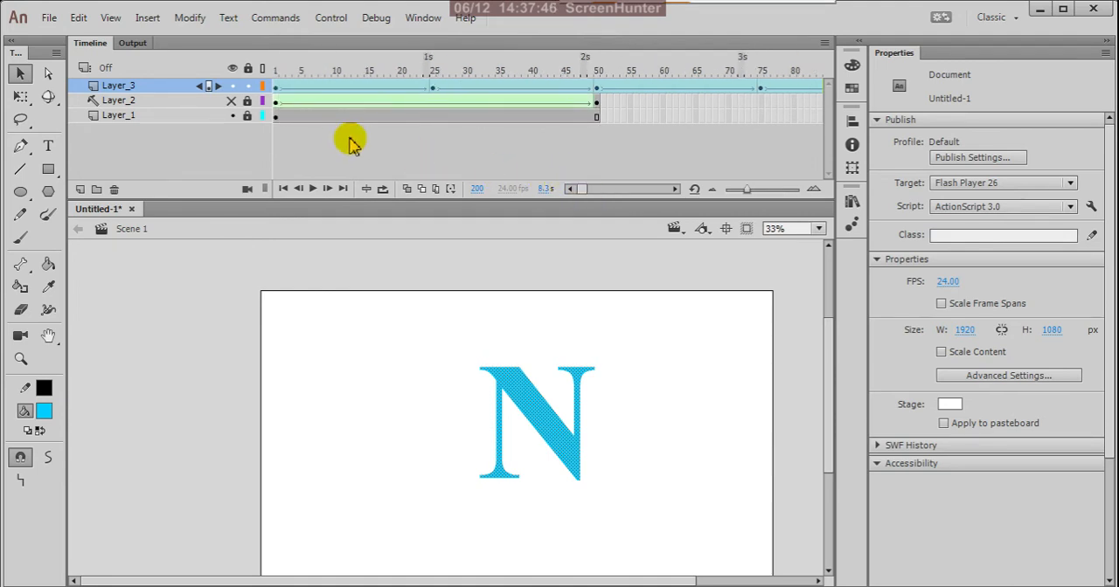
{"action": "left_click", "coordinate": [594, 87]}
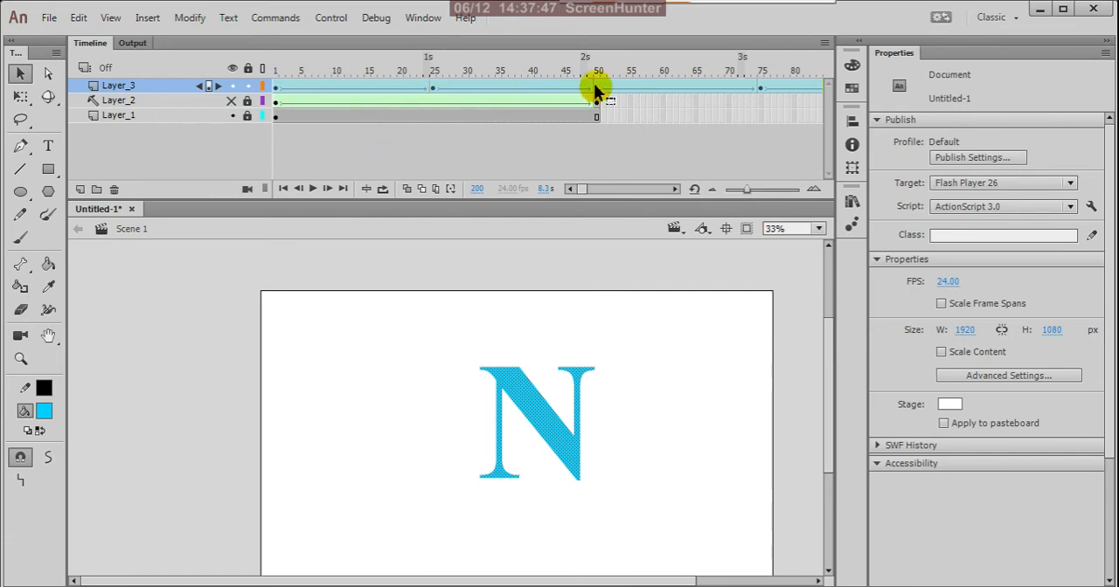
{"action": "right_click", "coordinate": [644, 87]}
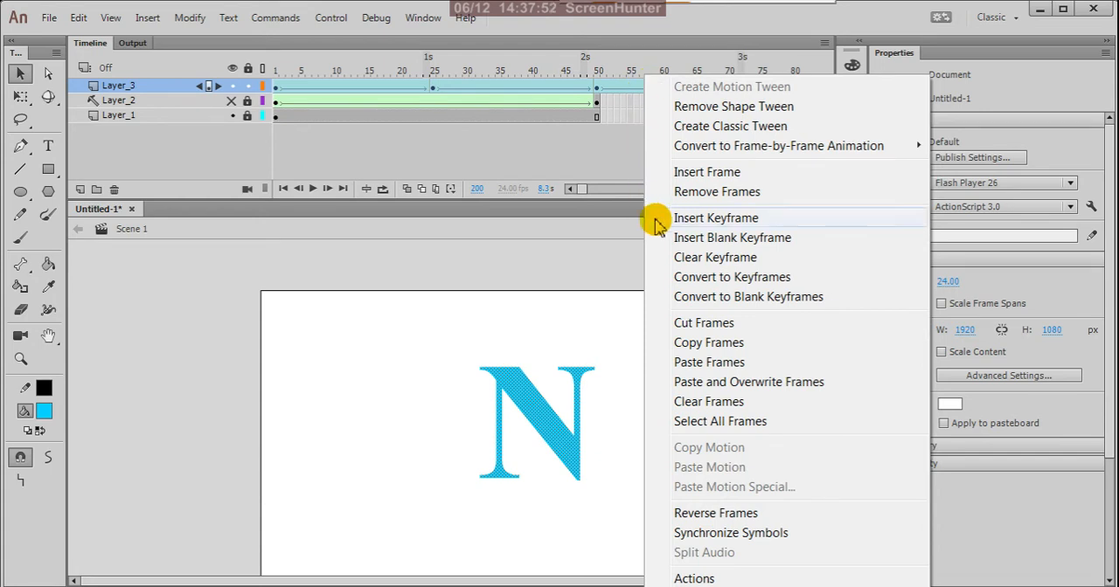
{"action": "left_click", "coordinate": [714, 325]}
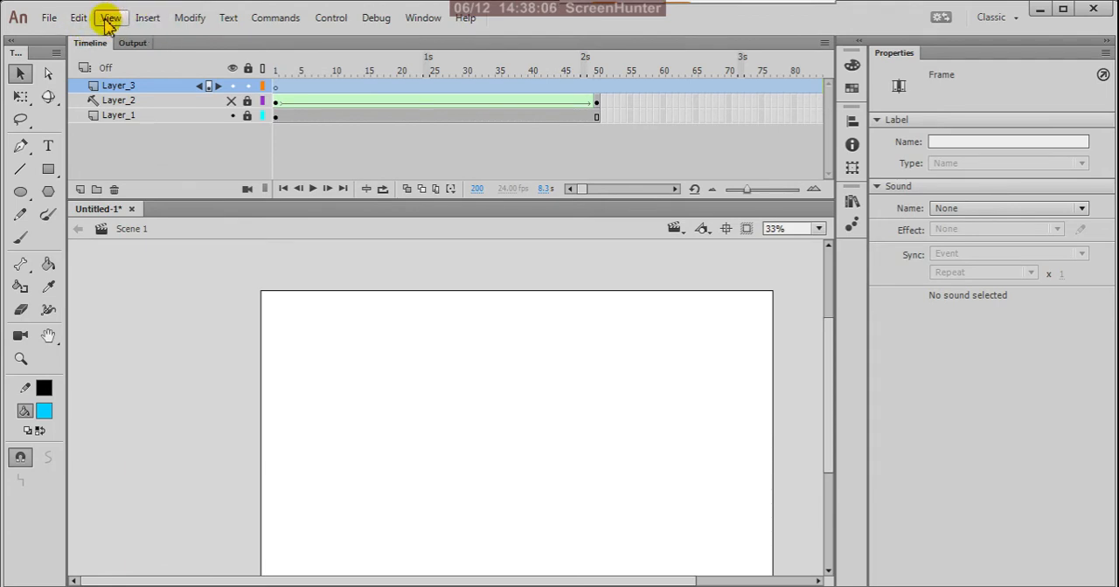
Create a new Movie Clip symbol named "animation"
{"action": "left_click", "coordinate": [146, 18]}
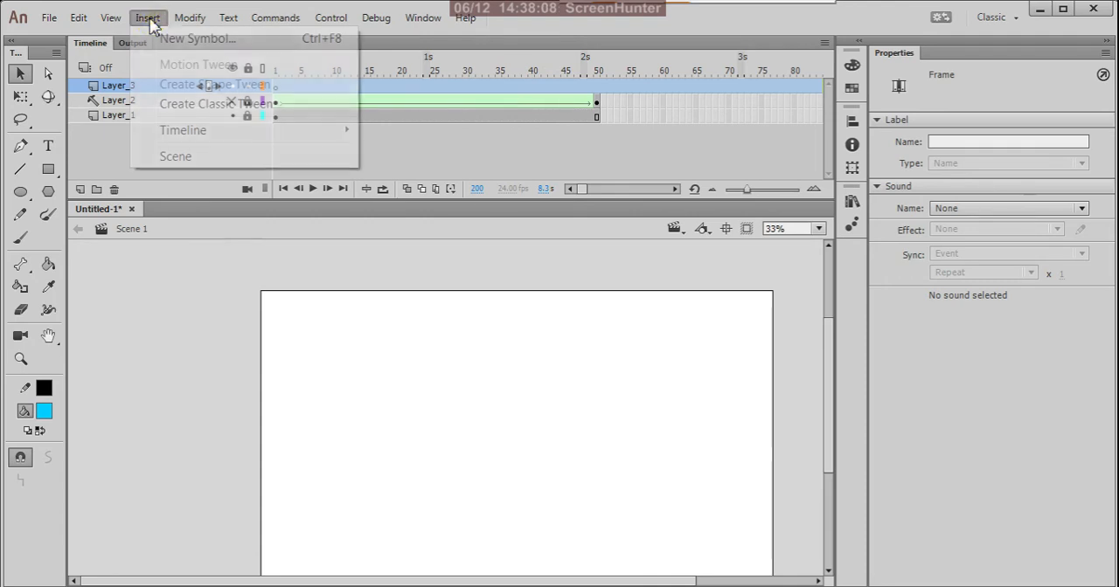
{"action": "left_click", "coordinate": [180, 39]}
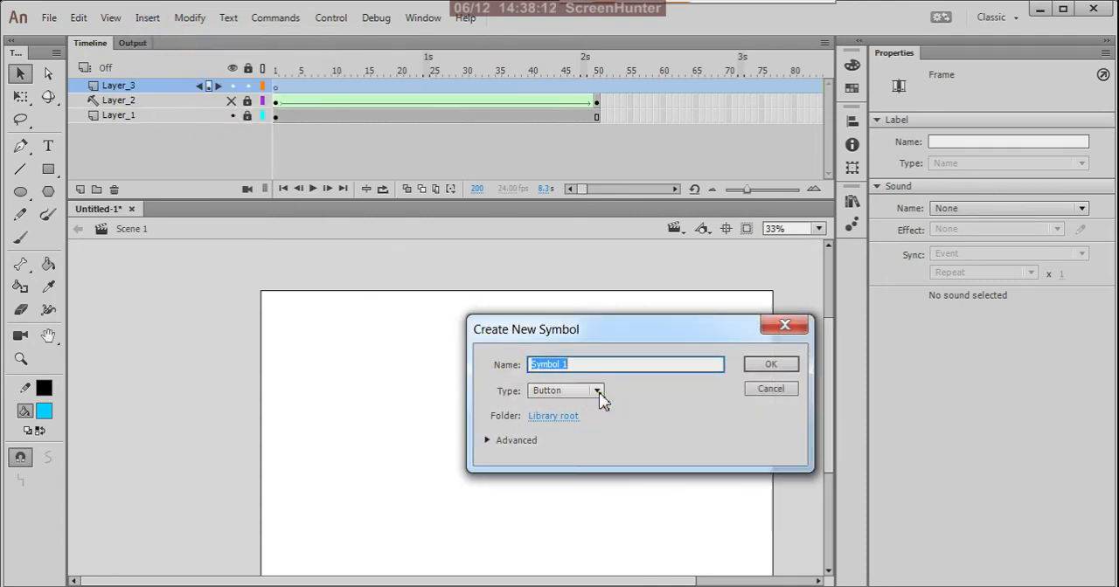
{"action": "left_click", "coordinate": [598, 392]}
{"action": "left_click", "coordinate": [572, 408]}
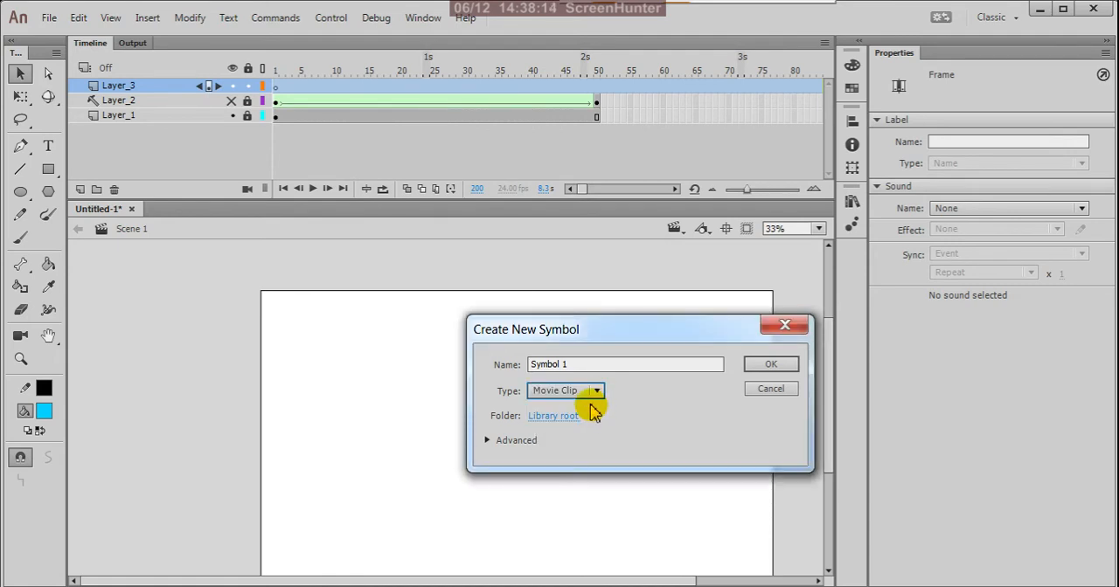
{"action": "left_click_drag", "start_coordinate": [570, 365], "coordinate": [498, 374]}
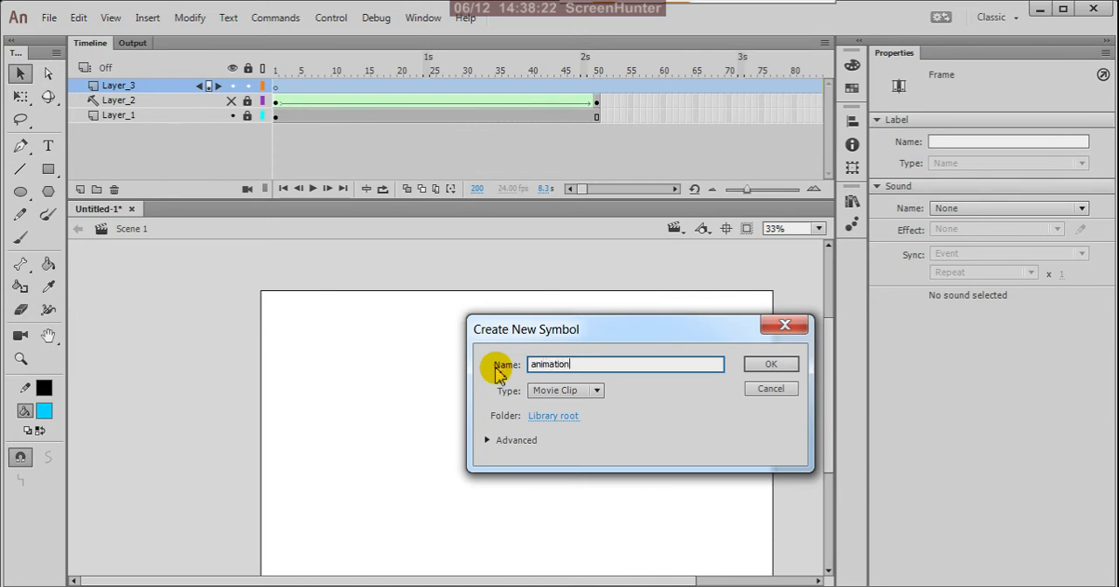
{"action": "left_click", "coordinate": [758, 368]}
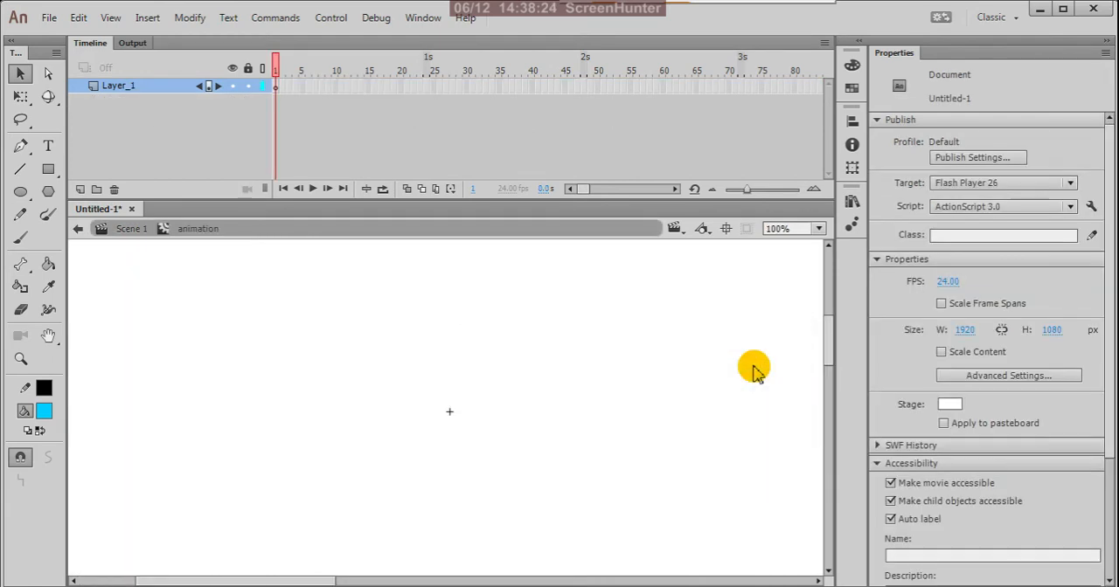
Paste the cut frames at frame 1 of Layer_1 inside the animation symbol, and scrub through the letter morph
{"action": "left_click", "coordinate": [276, 87]}
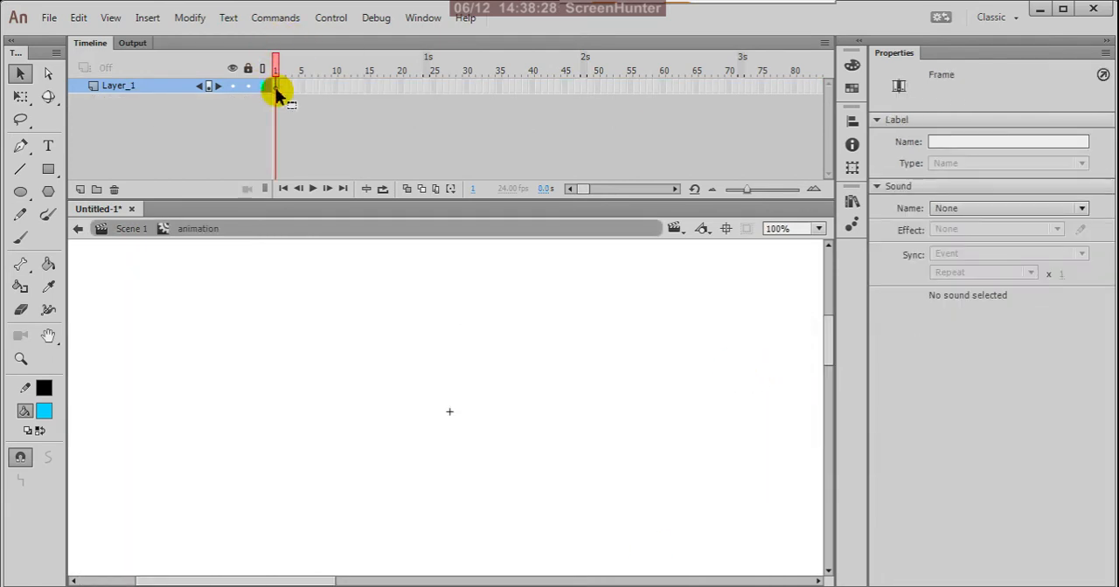
{"action": "right_click", "coordinate": [275, 87]}
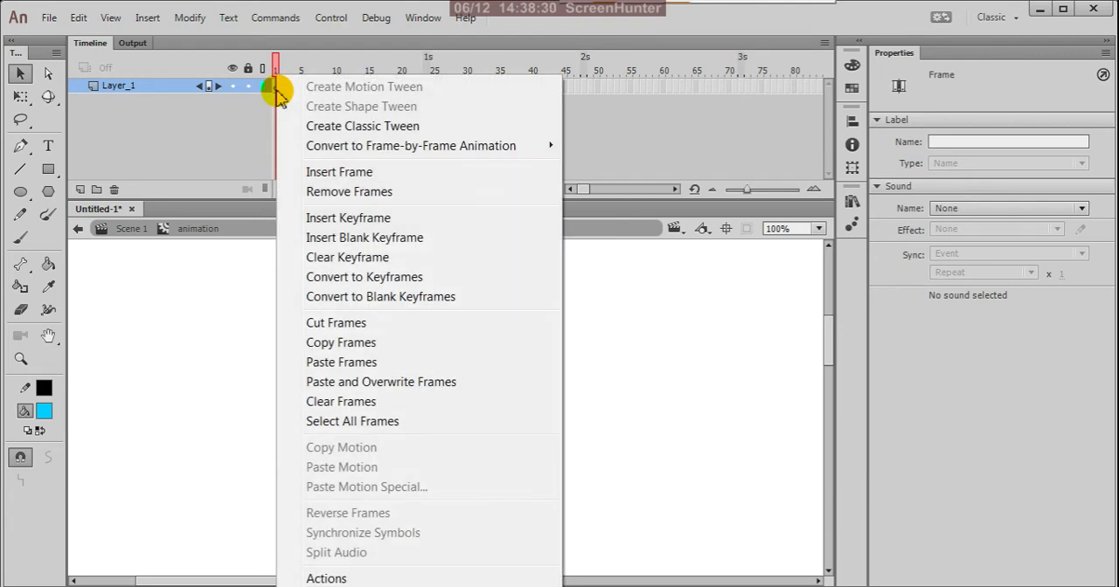
{"action": "left_click", "coordinate": [344, 363]}
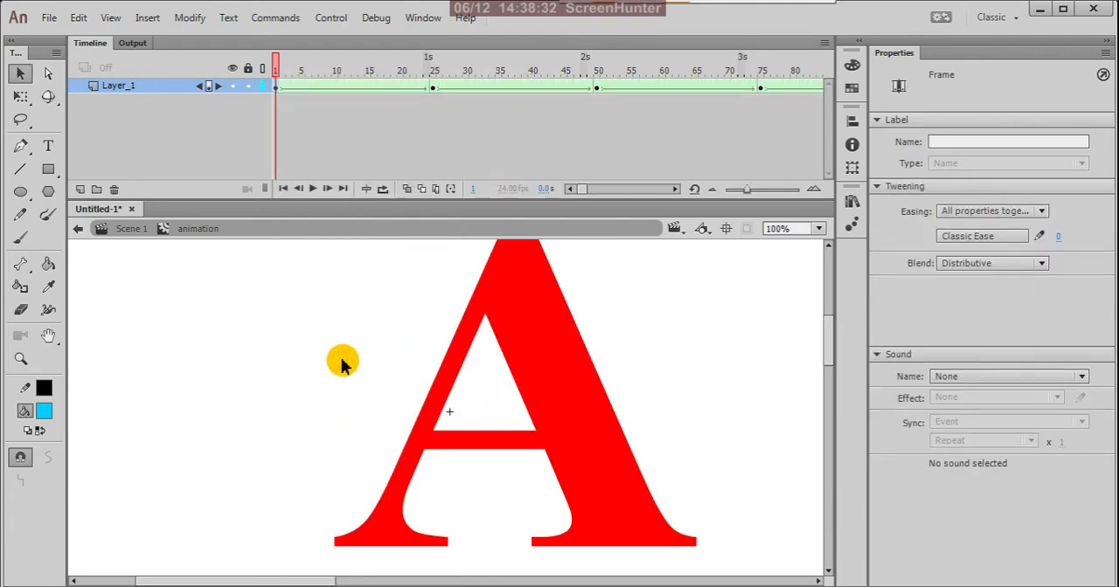
{"action": "key", "text": "ctrl+2"}
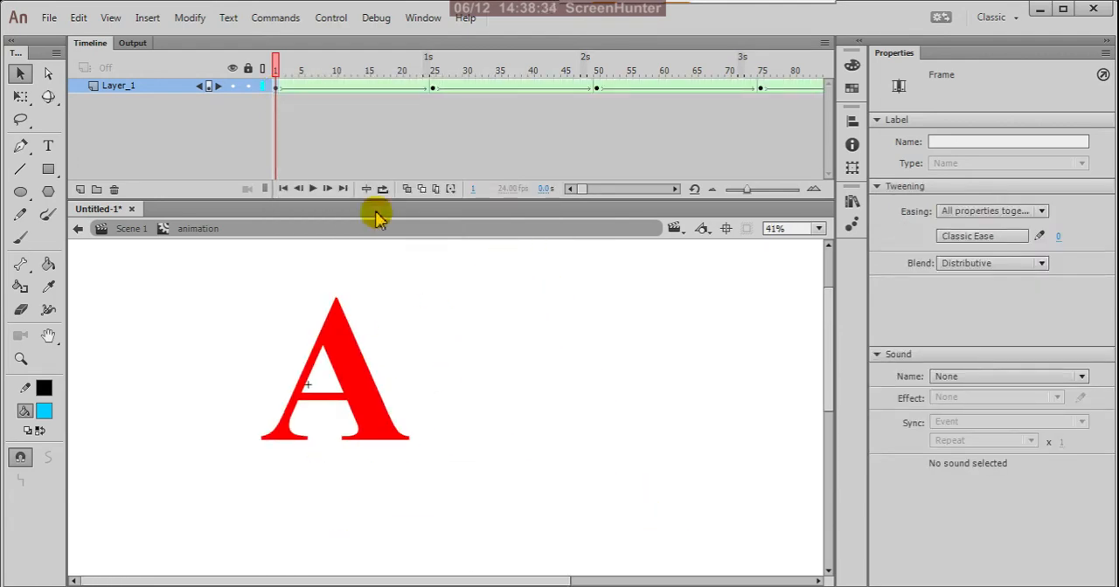
{"action": "left_click_drag", "start_coordinate": [278, 76], "coordinate": [905, 210]}
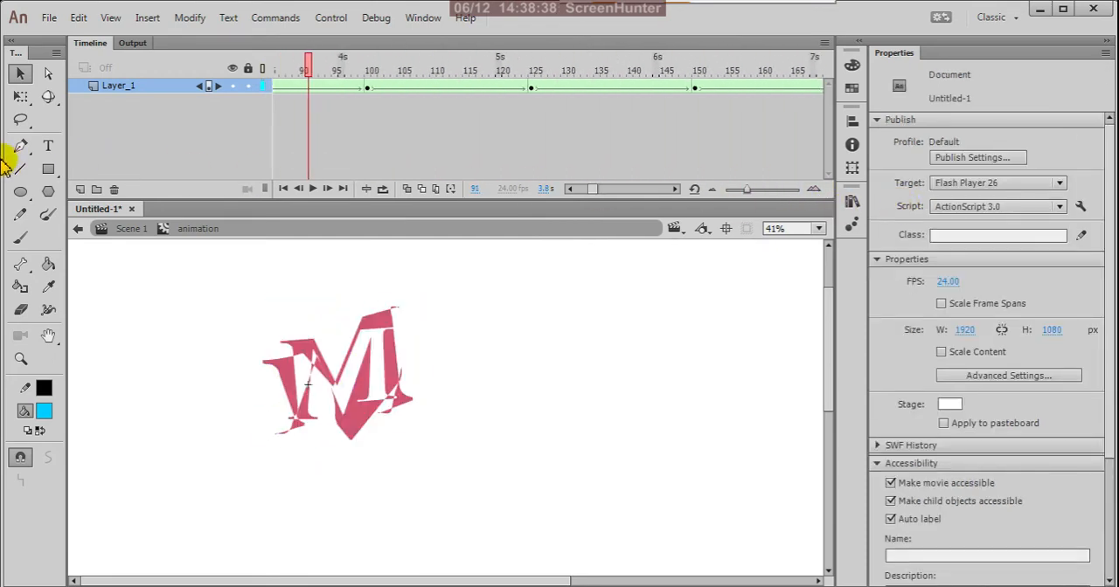
{"action": "left_click_drag", "start_coordinate": [2, 161], "coordinate": [2, 161]}
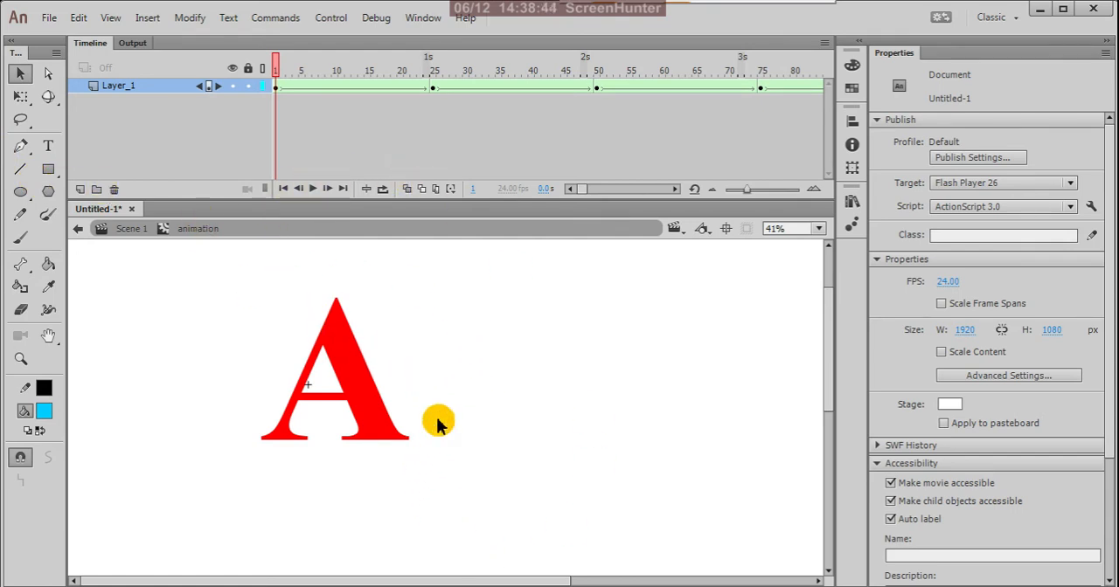
Return to Scene 1 and place the animation movie clip on Layer_3 at frame 1, below the title at about X 881, Y 607
{"action": "left_click", "coordinate": [78, 230]}
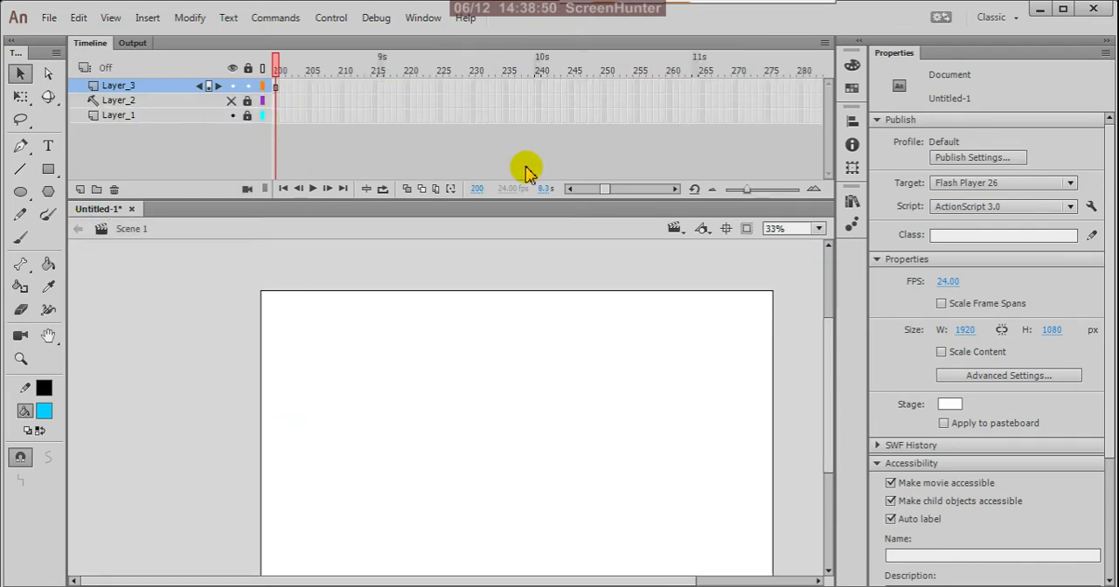
{"action": "left_click_drag", "start_coordinate": [604, 190], "coordinate": [568, 196]}
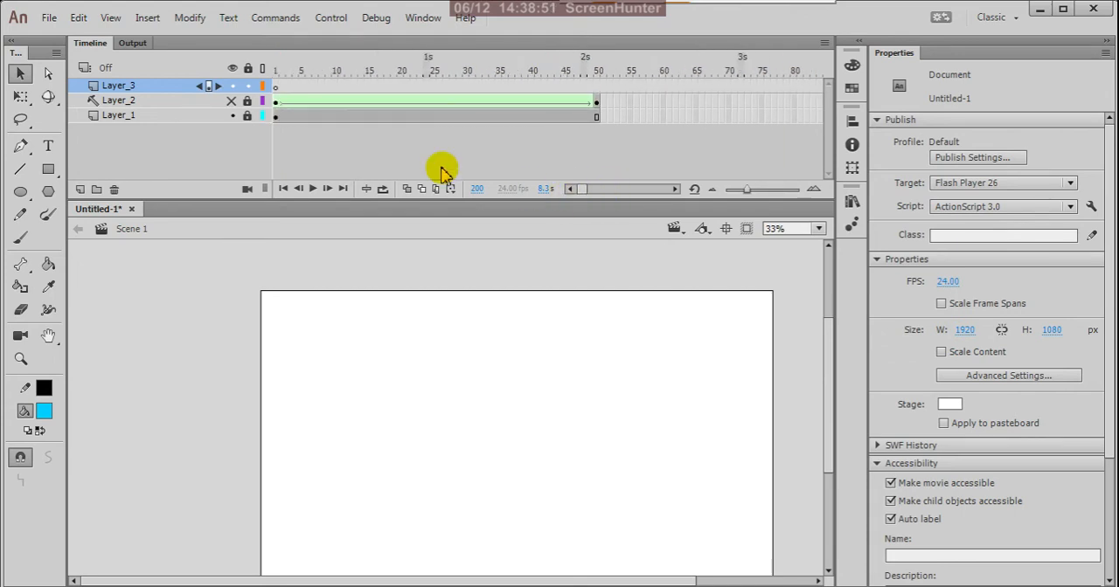
{"action": "left_click", "coordinate": [276, 87]}
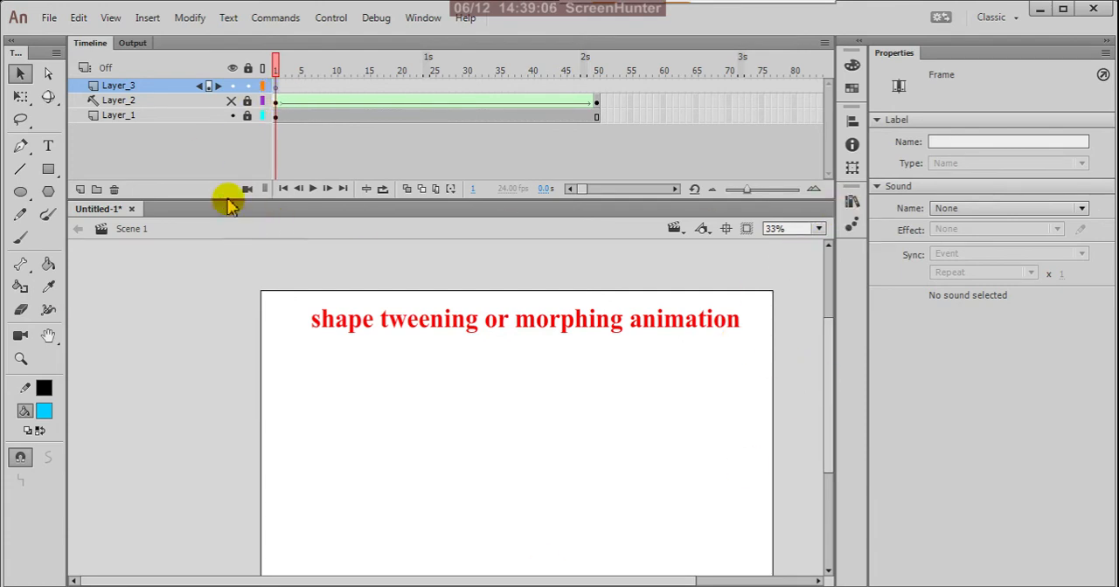
{"action": "left_click", "coordinate": [852, 203]}
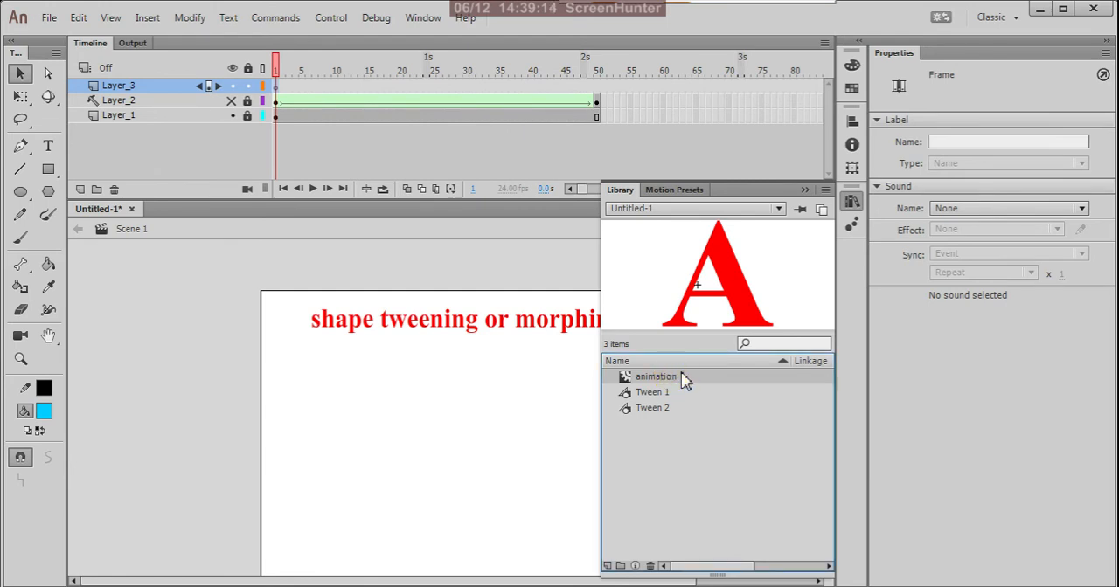
{"action": "left_click_drag", "start_coordinate": [684, 380], "coordinate": [545, 464]}
{"action": "left_click", "coordinate": [804, 191]}
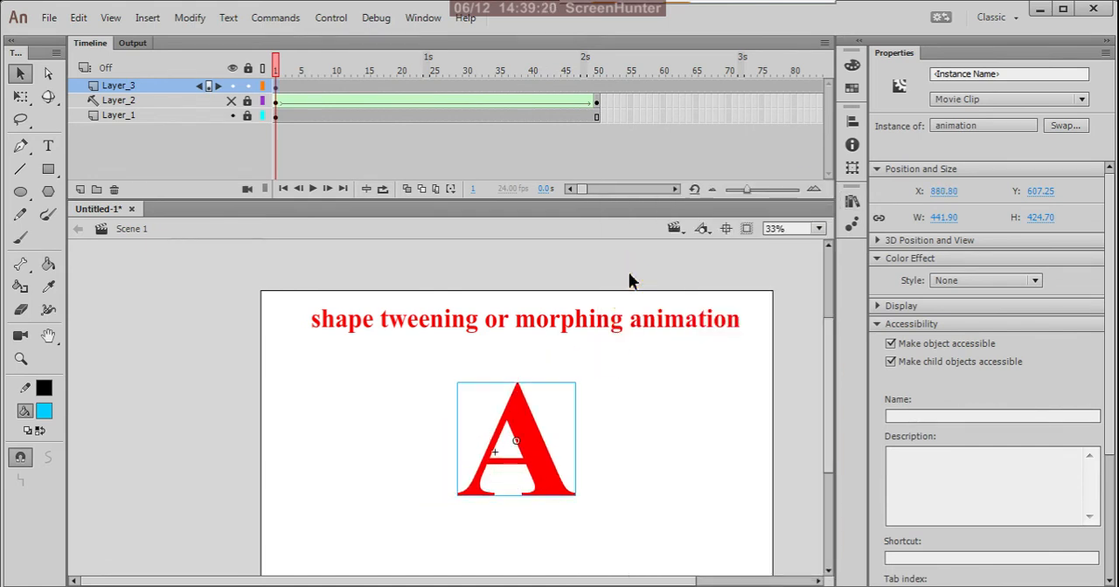
{"action": "left_click", "coordinate": [628, 272]}
Remove frames 2 to 200 from Layer_3, keeping only the movie clip's keyframe at frame 1
{"action": "left_click_drag", "start_coordinate": [584, 198], "coordinate": [600, 204]}
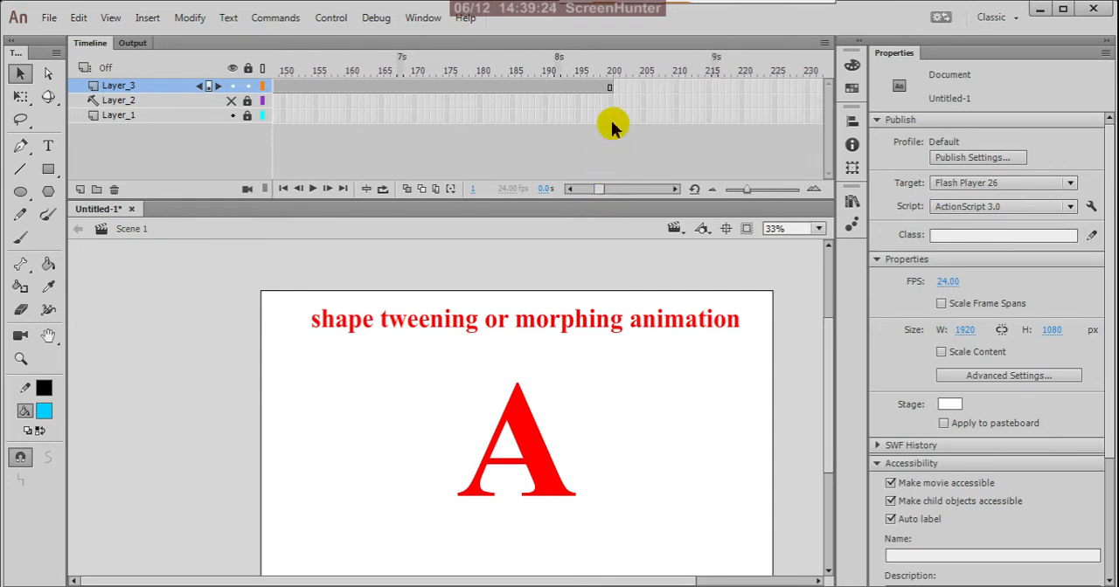
{"action": "left_click_drag", "start_coordinate": [624, 87], "coordinate": [283, 87]}
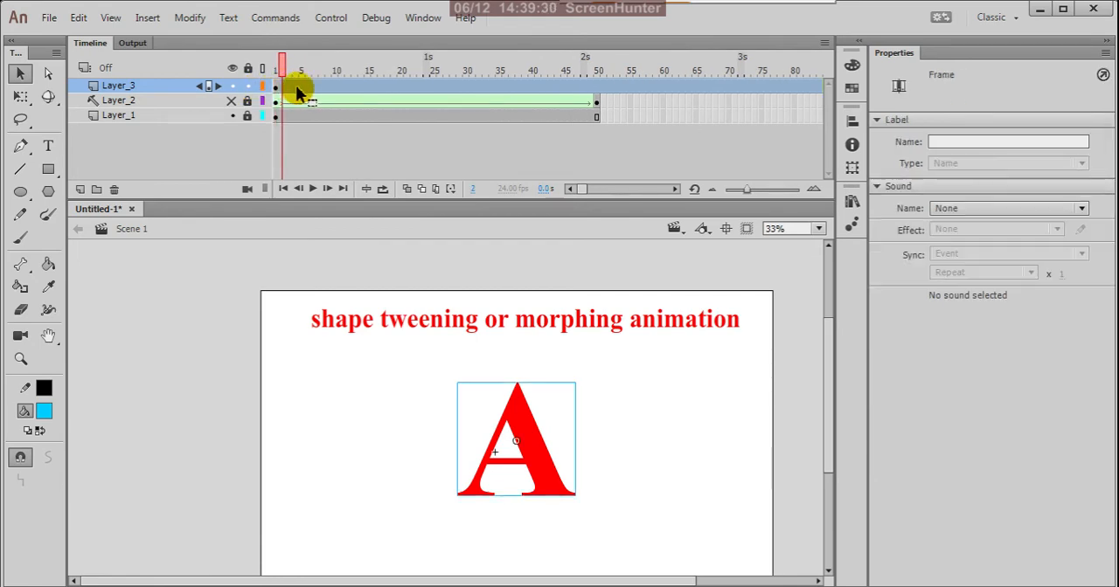
{"action": "right_click", "coordinate": [296, 86]}
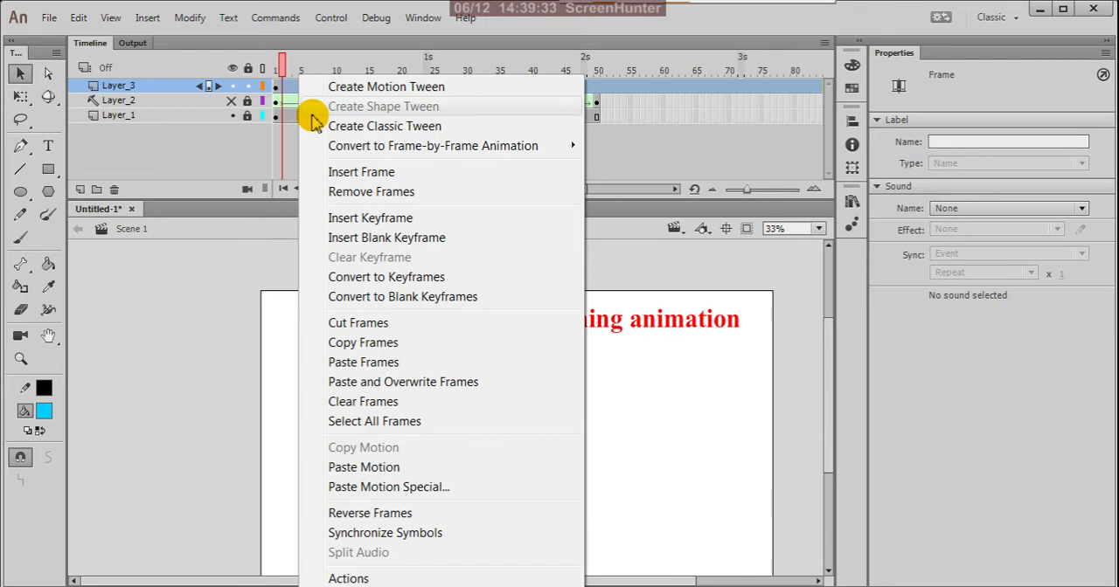
{"action": "left_click", "coordinate": [325, 192]}
{"action": "left_click", "coordinate": [277, 87]}
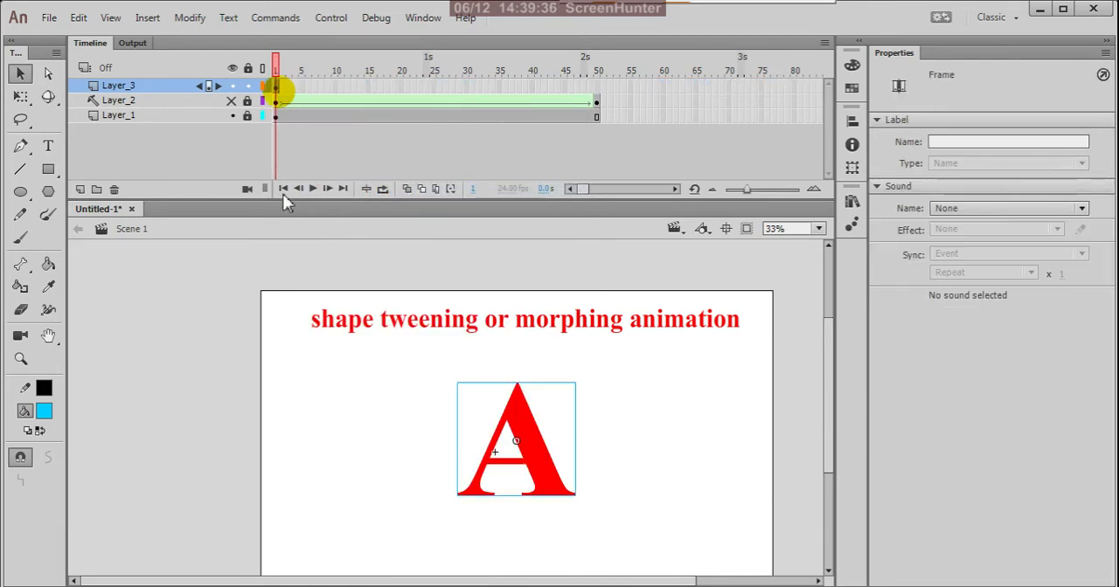
{"action": "left_click", "coordinate": [237, 287]}
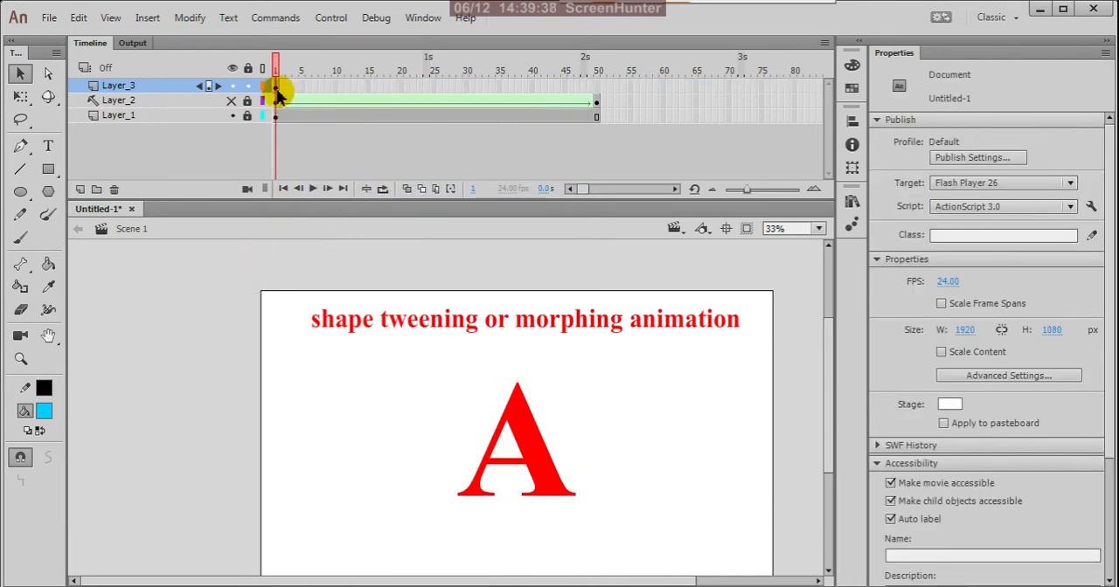
{"action": "left_click", "coordinate": [276, 87]}
{"action": "left_click", "coordinate": [219, 300]}
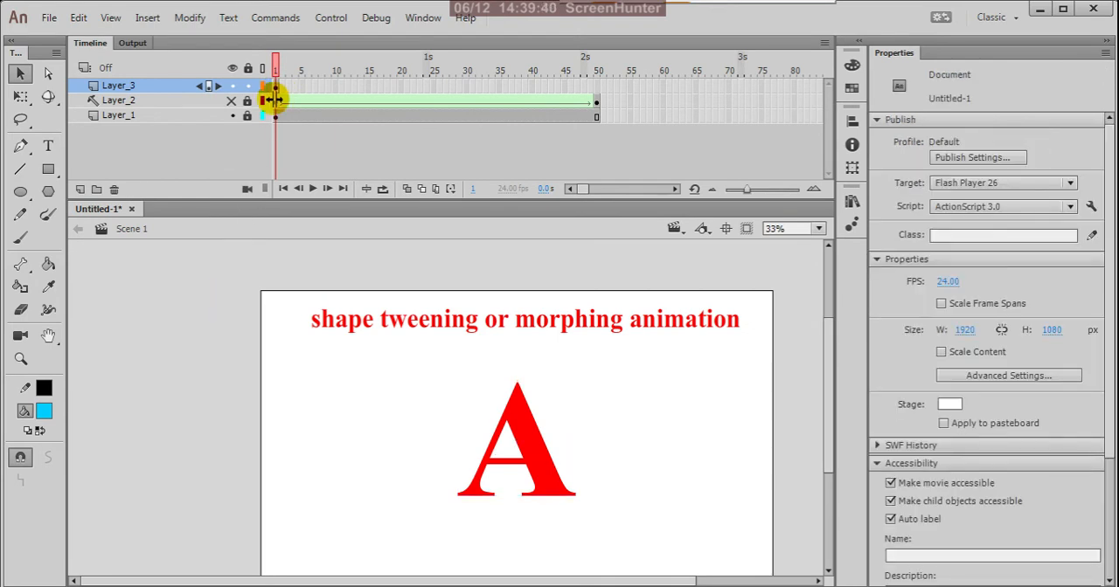
{"action": "left_click", "coordinate": [277, 87]}
{"action": "left_click", "coordinate": [188, 316]}
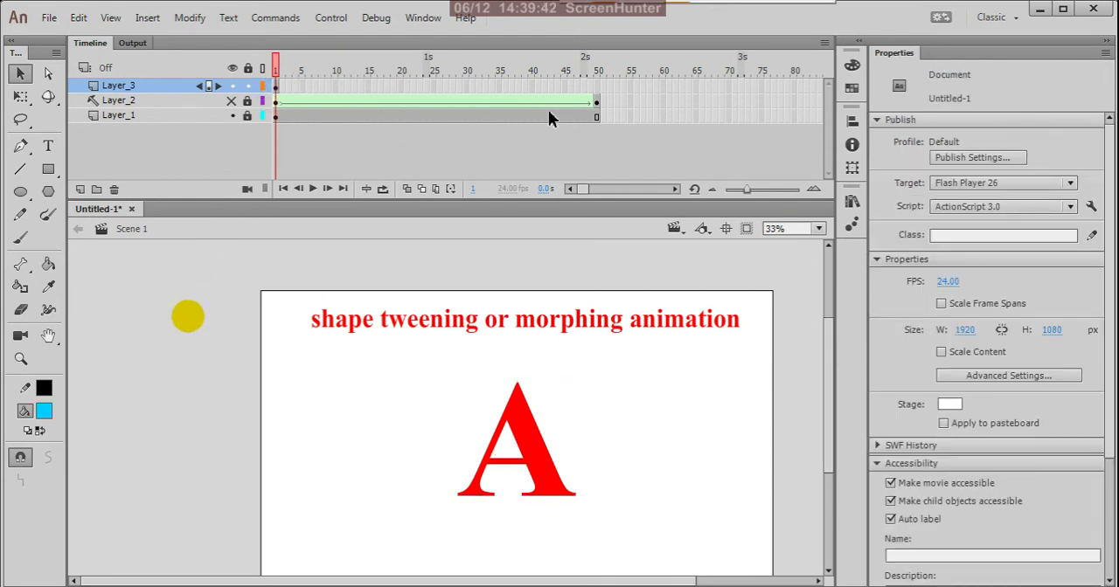
{"action": "left_click", "coordinate": [279, 85]}
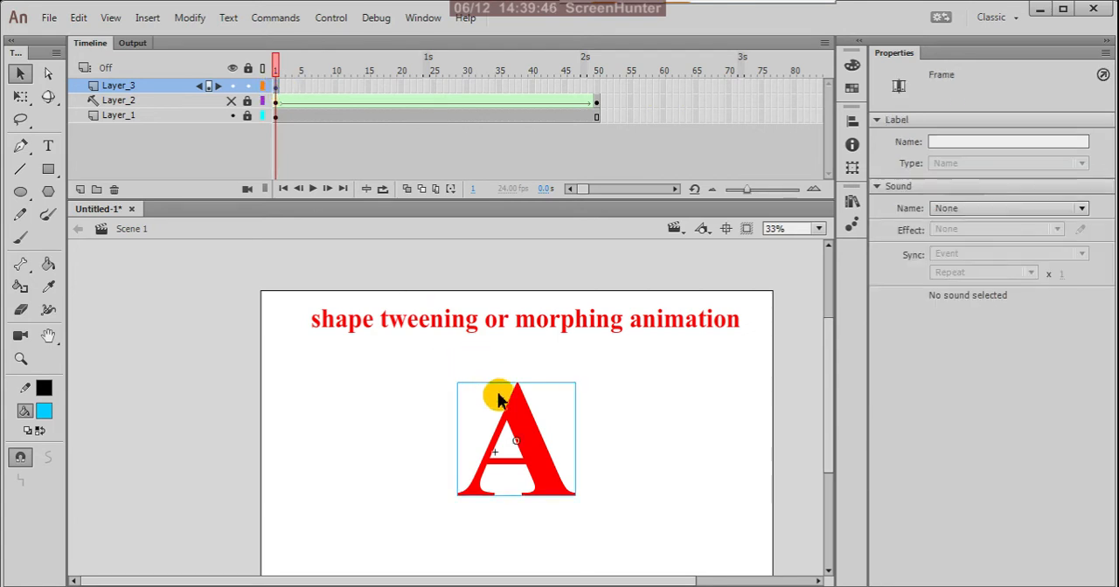
Open the animation movie clip in place from the stage and play its nested letter morph
{"action": "double_click", "coordinate": [536, 468]}
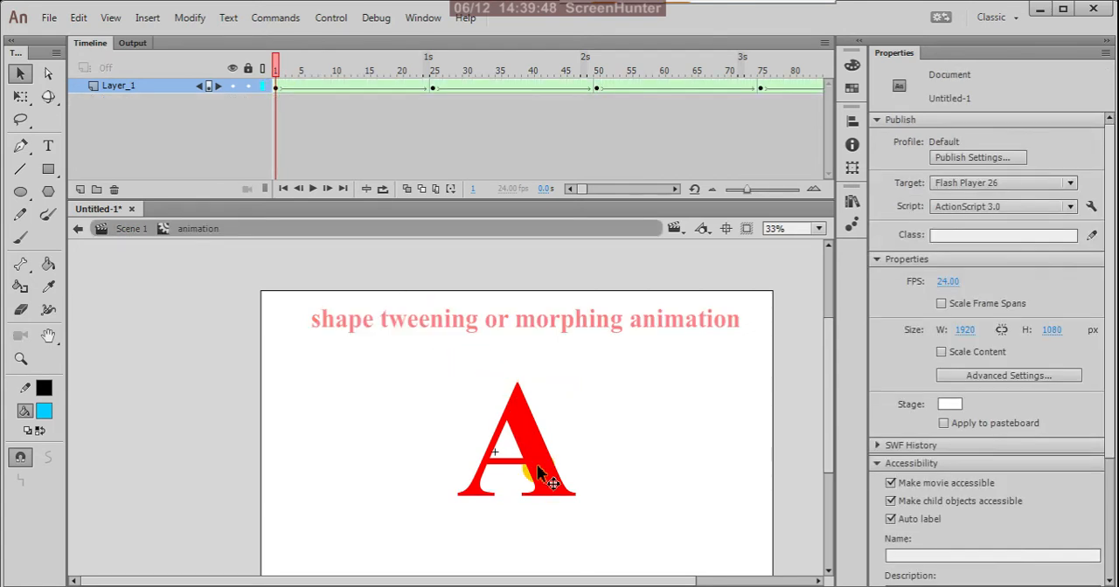
{"action": "left_click", "coordinate": [334, 69]}
{"action": "key", "text": "Return"}
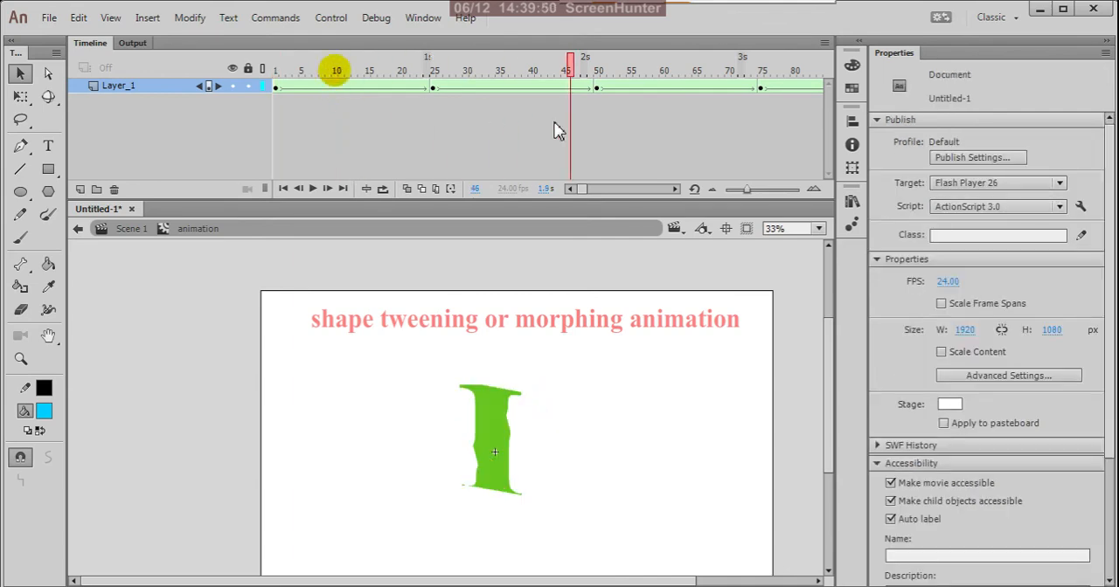
Return to Scene 1, preview the whole movie in the test player, and close the preview
{"action": "left_click", "coordinate": [78, 228]}
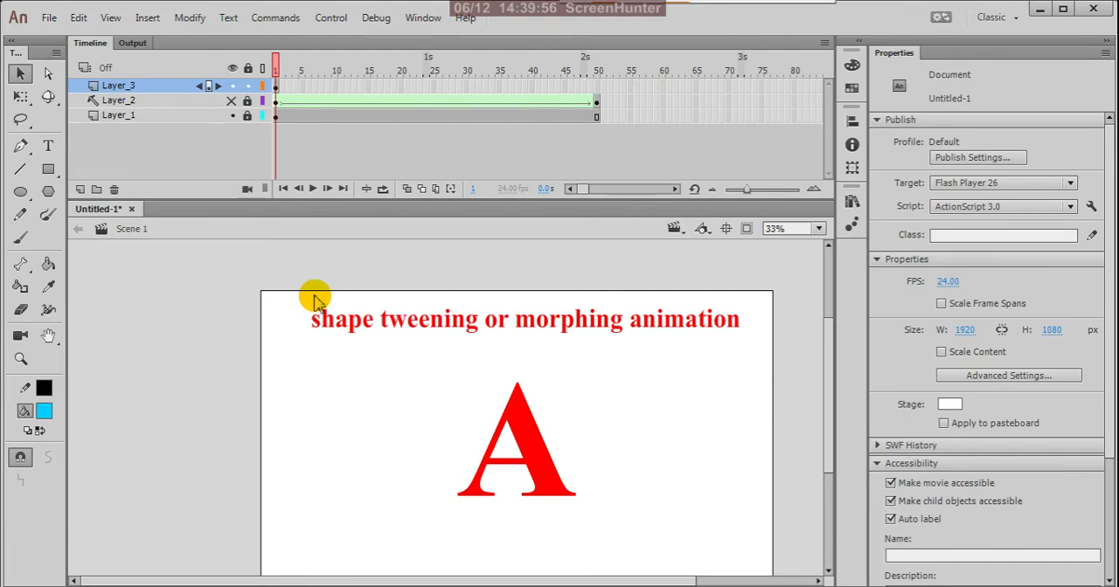
{"action": "key", "text": "ctrl+Return"}
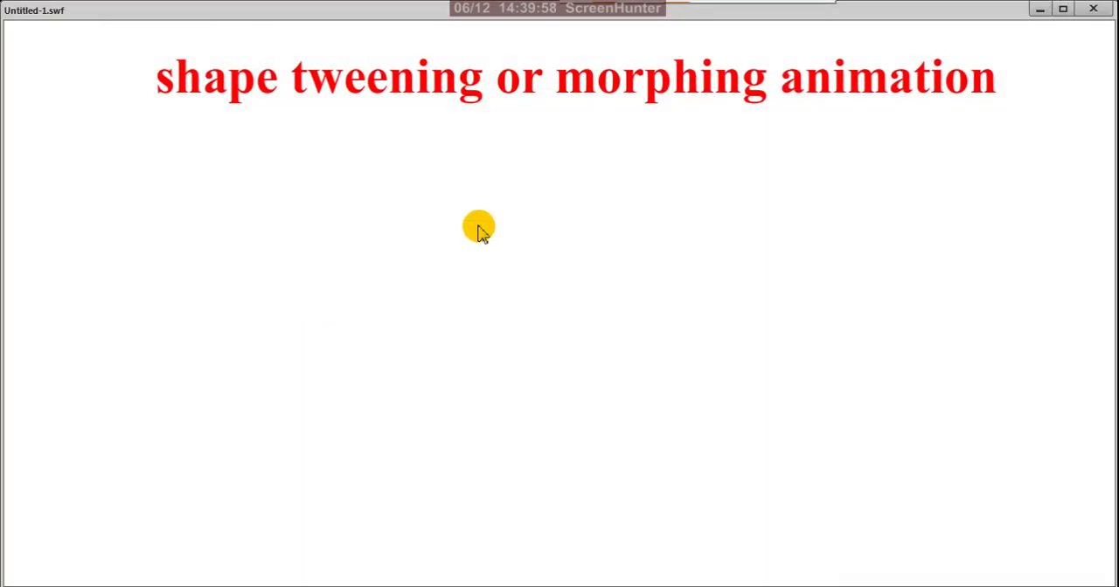
{"action": "left_click", "coordinate": [1092, 10]}
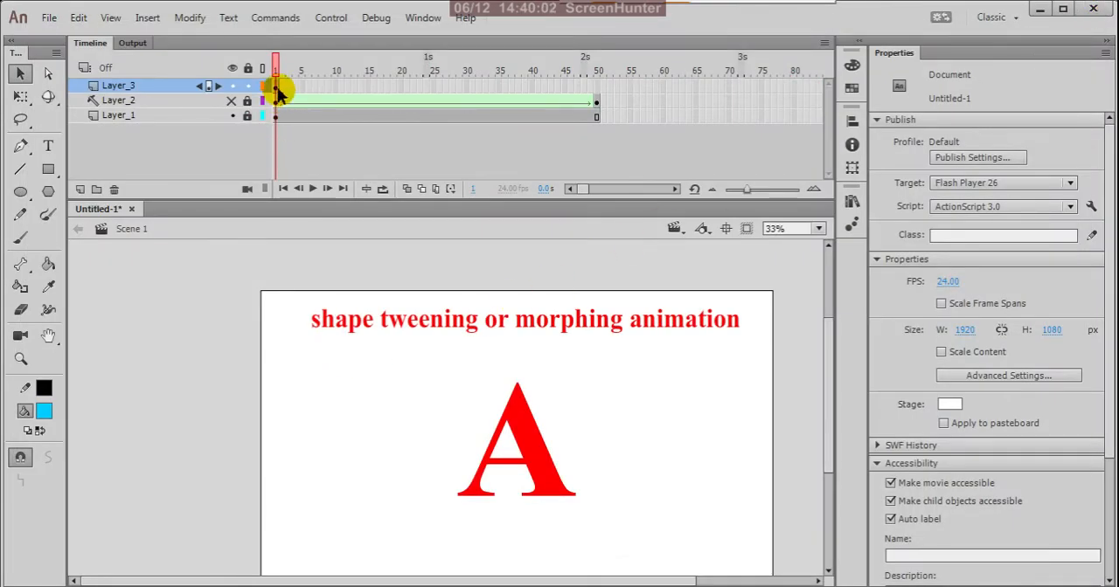
Open the animation movie clip in place from Layer_3, check its frame 1, and return to Scene 1
{"action": "left_click", "coordinate": [278, 87]}
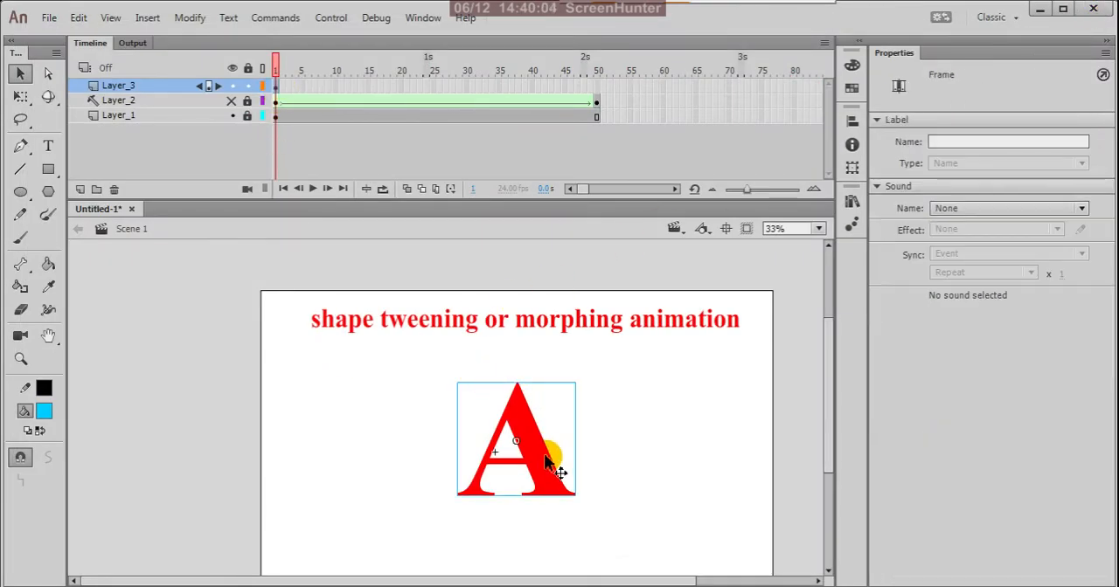
{"action": "left_click", "coordinate": [544, 456]}
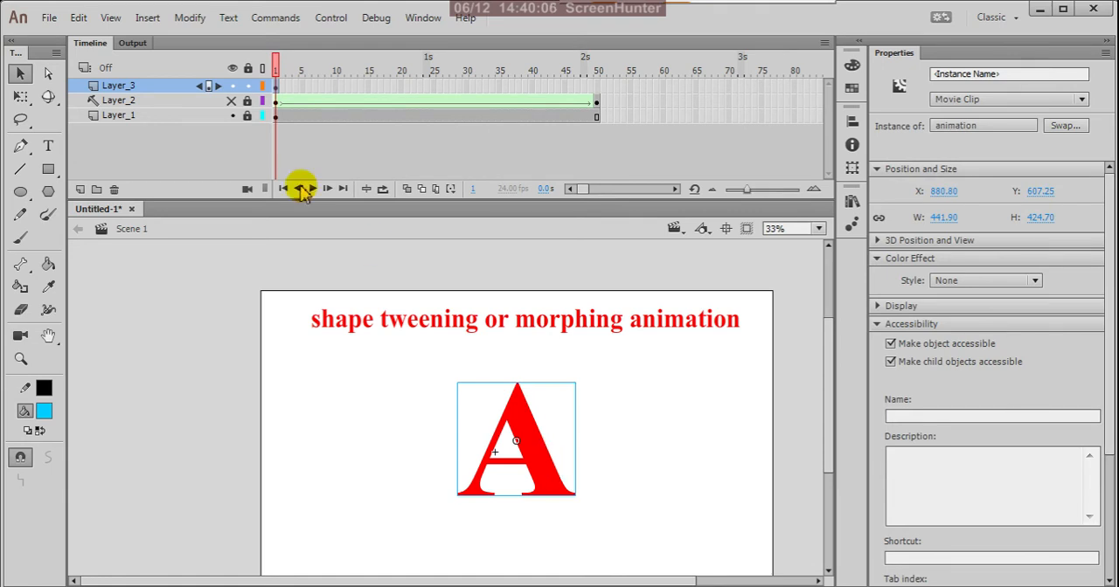
{"action": "double_click", "coordinate": [546, 481]}
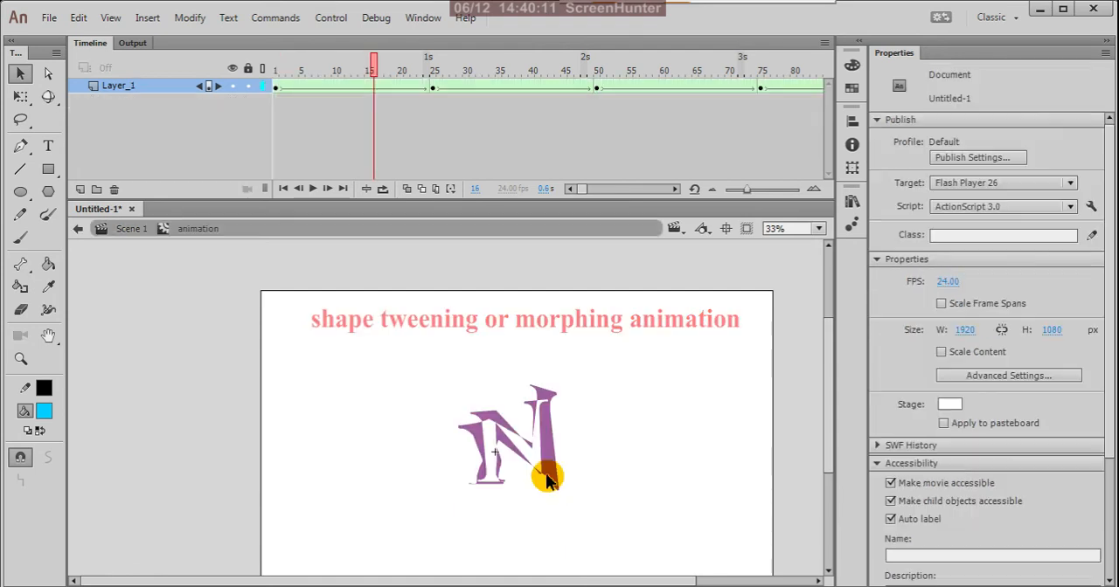
{"action": "left_click", "coordinate": [276, 90]}
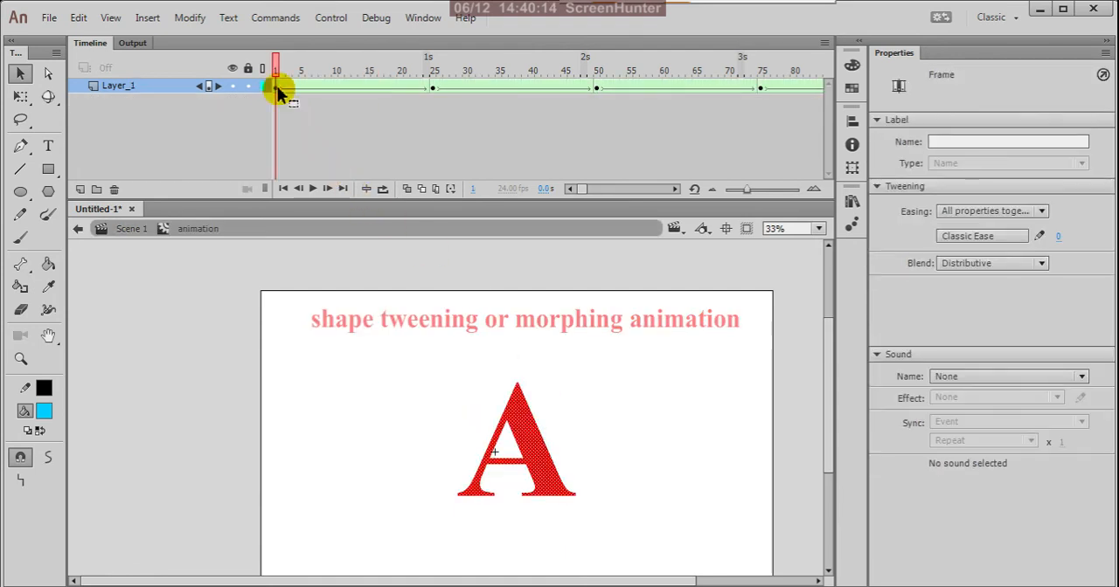
{"action": "left_click", "coordinate": [78, 230]}
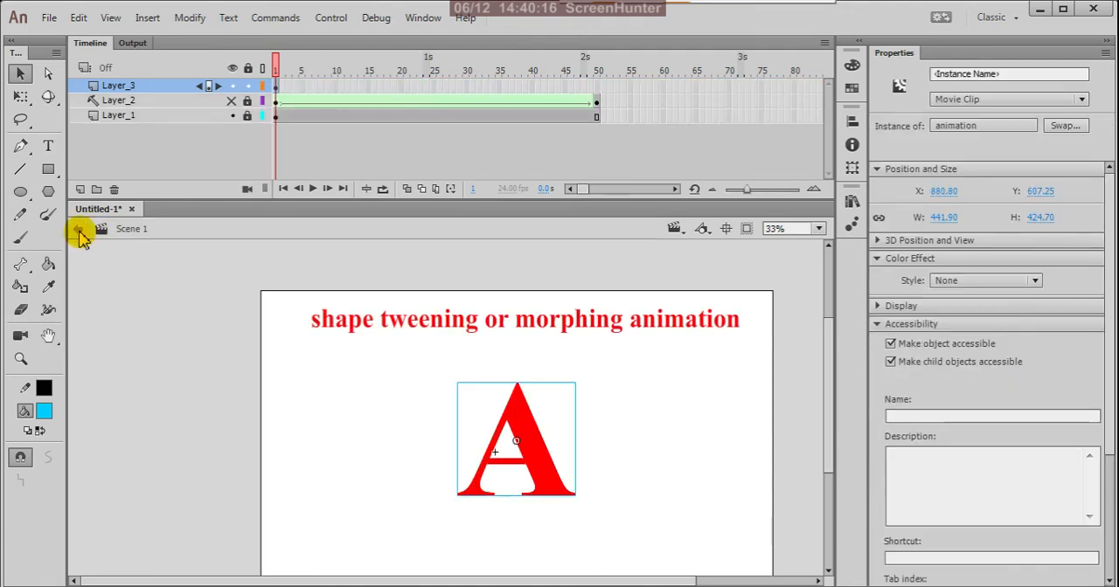
Examine the Tween 1 and Tween 2 symbols in the document's library, then close the library
{"action": "left_click", "coordinate": [851, 214]}
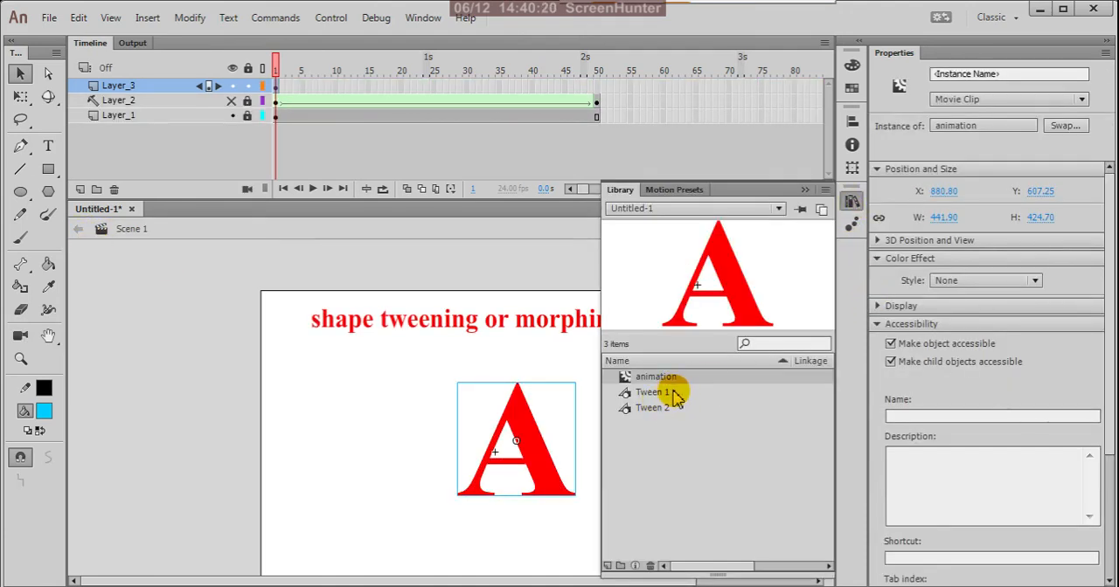
{"action": "left_click", "coordinate": [675, 395]}
{"action": "left_click", "coordinate": [681, 411]}
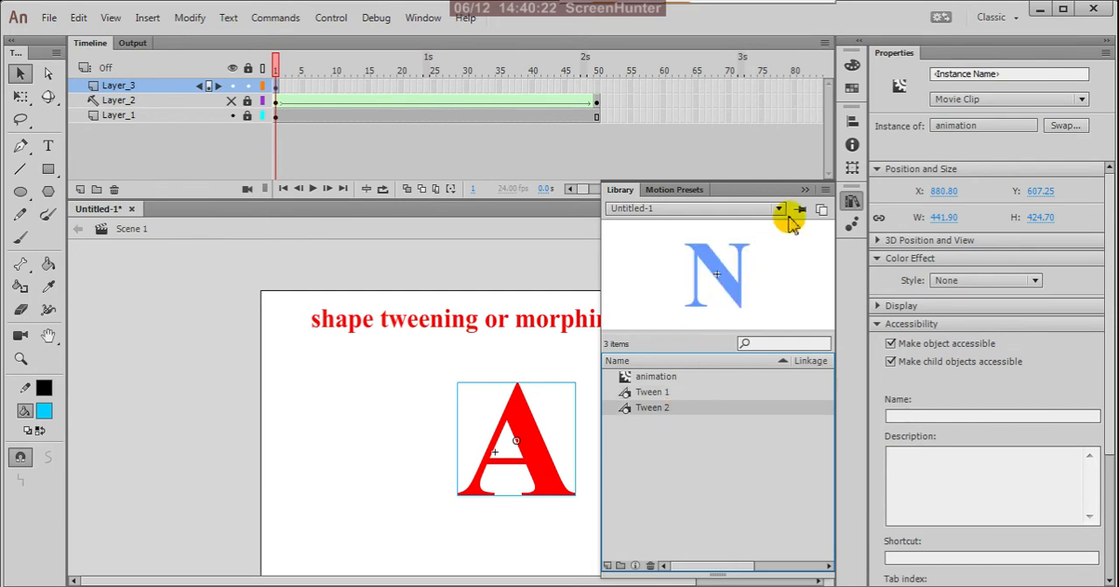
{"action": "left_click", "coordinate": [804, 190]}
{"action": "left_click", "coordinate": [525, 345]}
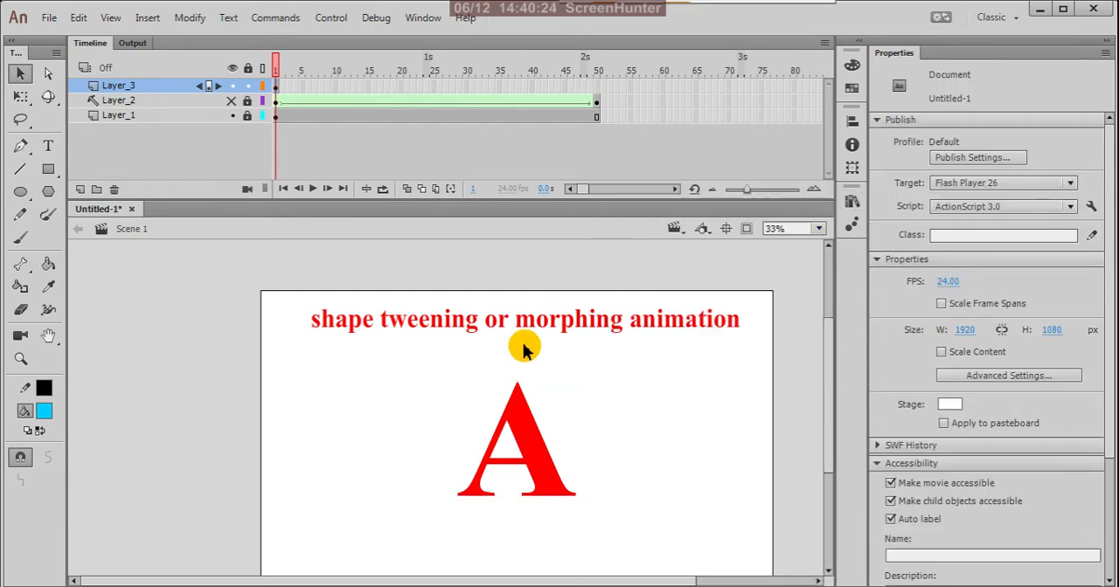
Select the animation movie clip on the stage, test the movie again, and close the preview
{"action": "left_click", "coordinate": [533, 437]}
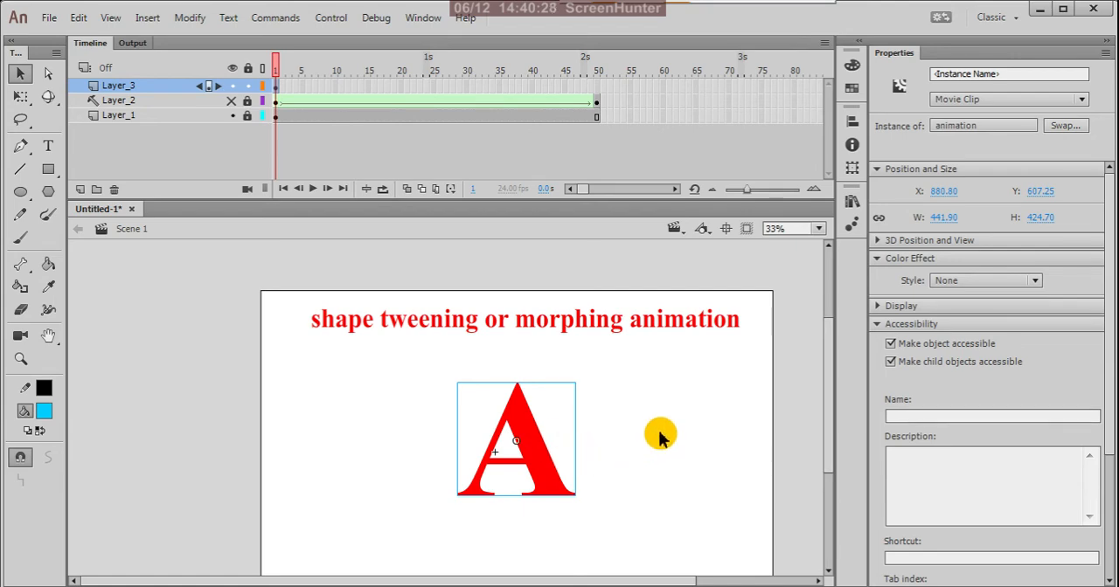
{"action": "key", "text": "ctrl+Return"}
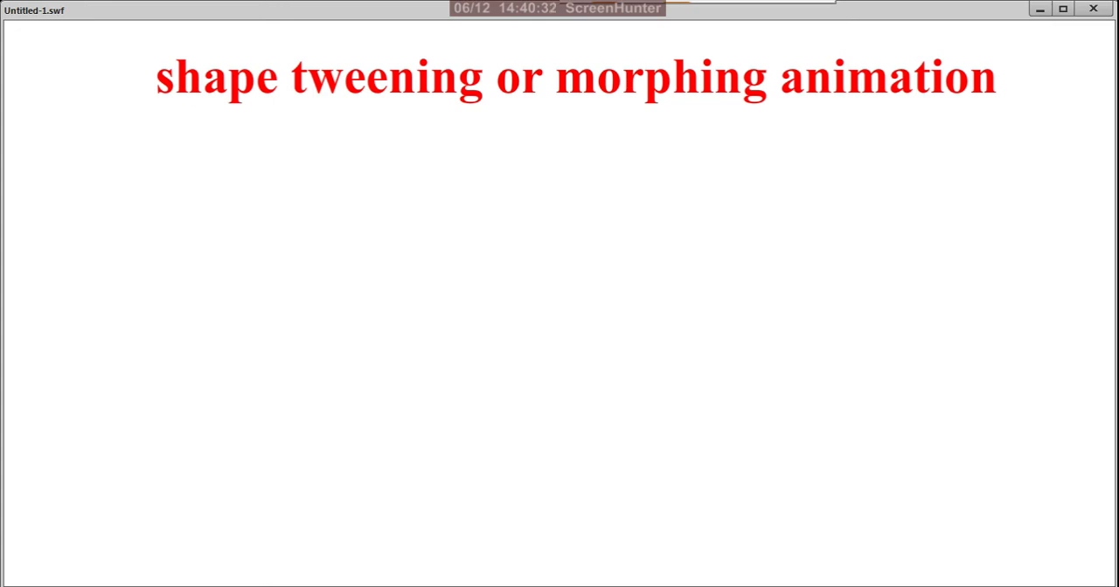
{"action": "left_click", "coordinate": [1092, 8]}
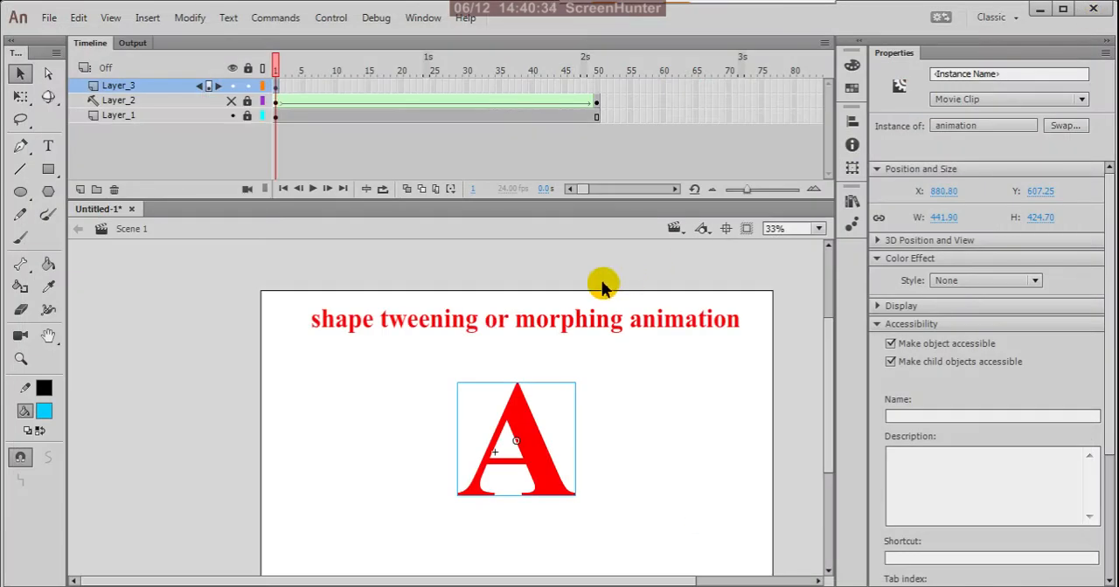
Check Layer_3's frame 1 and the symbol type of the animation instance on the stage
{"action": "mouse_move", "coordinate": [584, 188]}
{"action": "left_mouse_down"}
{"action": "mouse_move", "coordinate": [597, 191]}
{"action": "mouse_move", "coordinate": [579, 191]}
{"action": "left_mouse_up"}
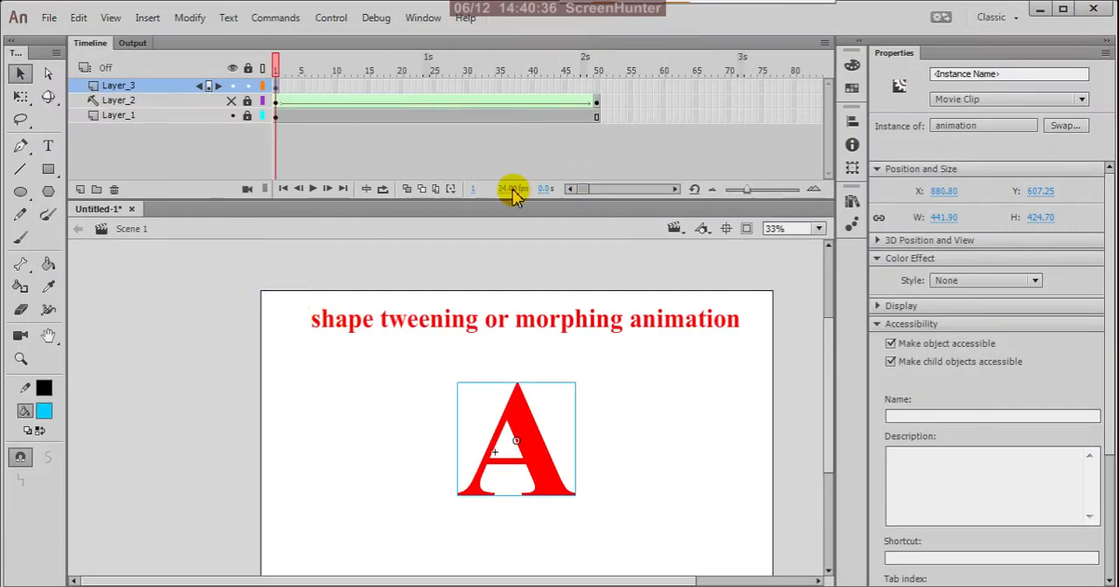
{"action": "left_click", "coordinate": [278, 90]}
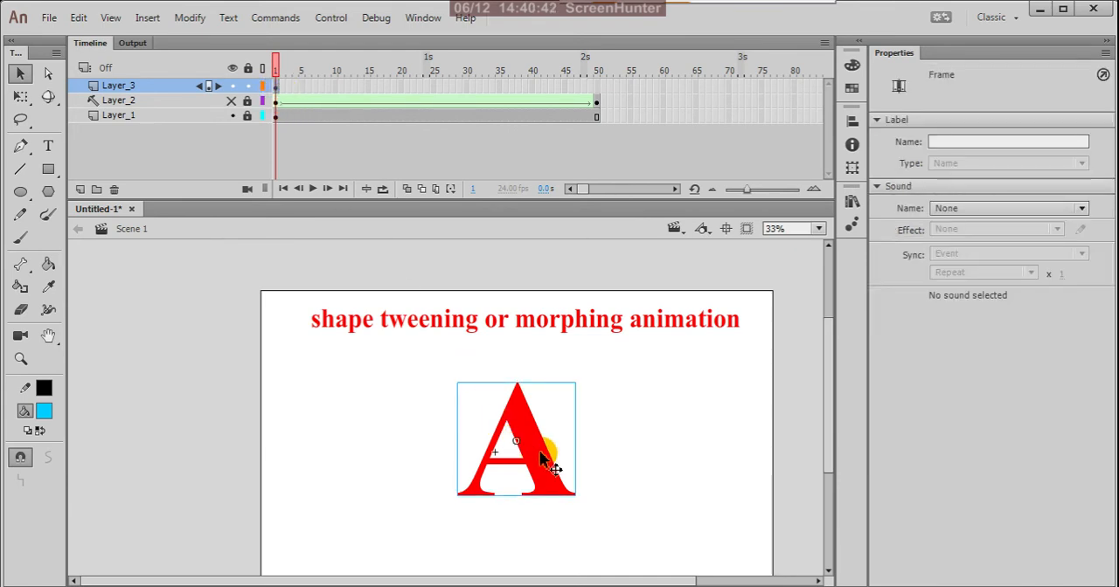
{"action": "left_click", "coordinate": [541, 454]}
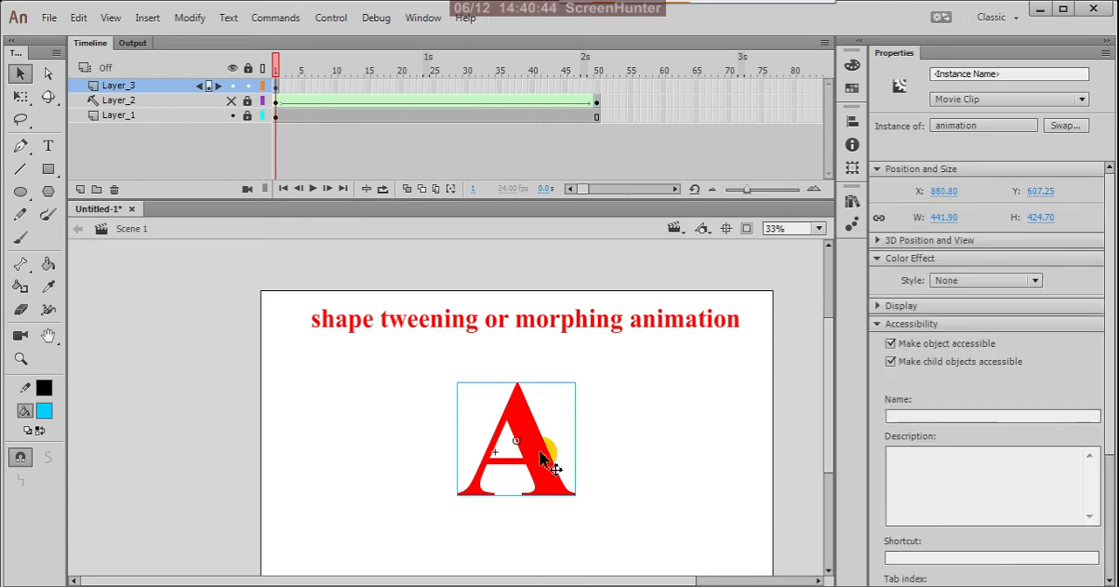
{"action": "left_click", "coordinate": [1082, 100]}
{"action": "left_click", "coordinate": [1083, 99]}
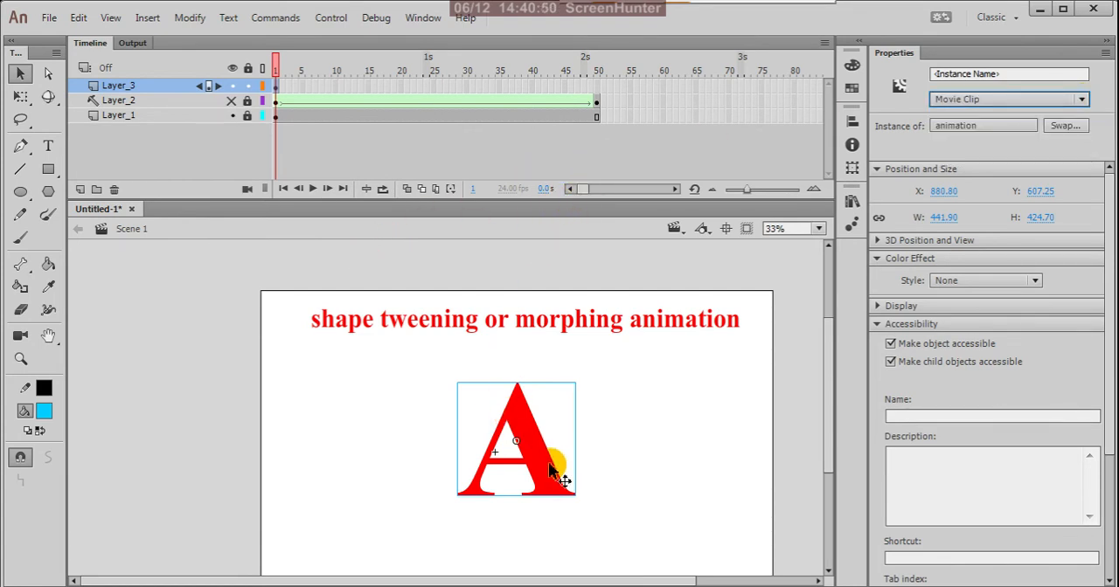
Open the animation clip in place, scrub its letter morph through to frame 200, and return to Scene 1
{"action": "double_click", "coordinate": [544, 463]}
{"action": "left_click", "coordinate": [417, 131]}
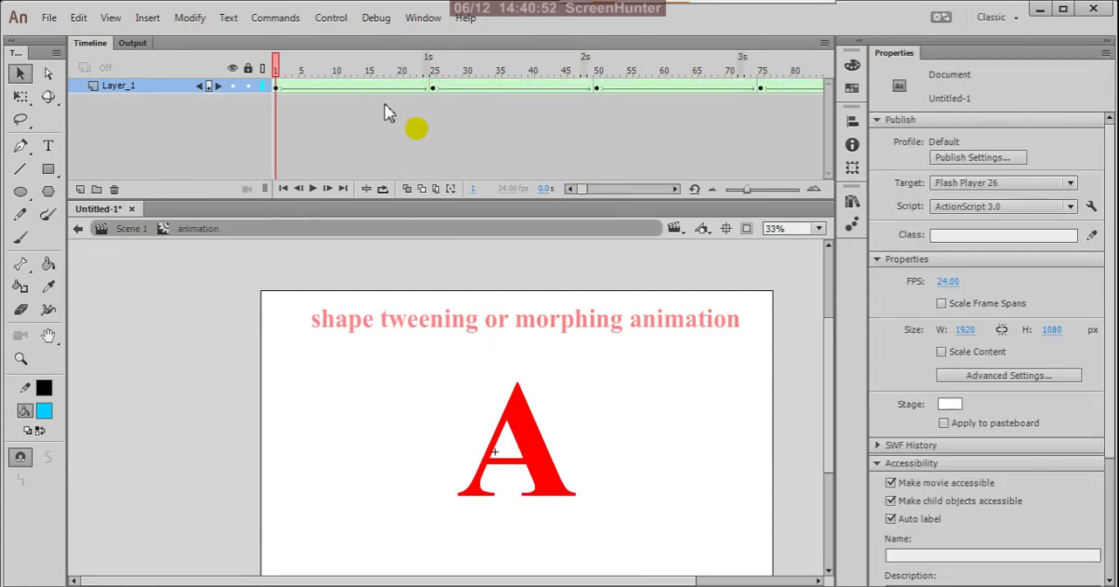
{"action": "left_click_drag", "start_coordinate": [276, 72], "coordinate": [472, 153]}
{"action": "left_click", "coordinate": [732, 91]}
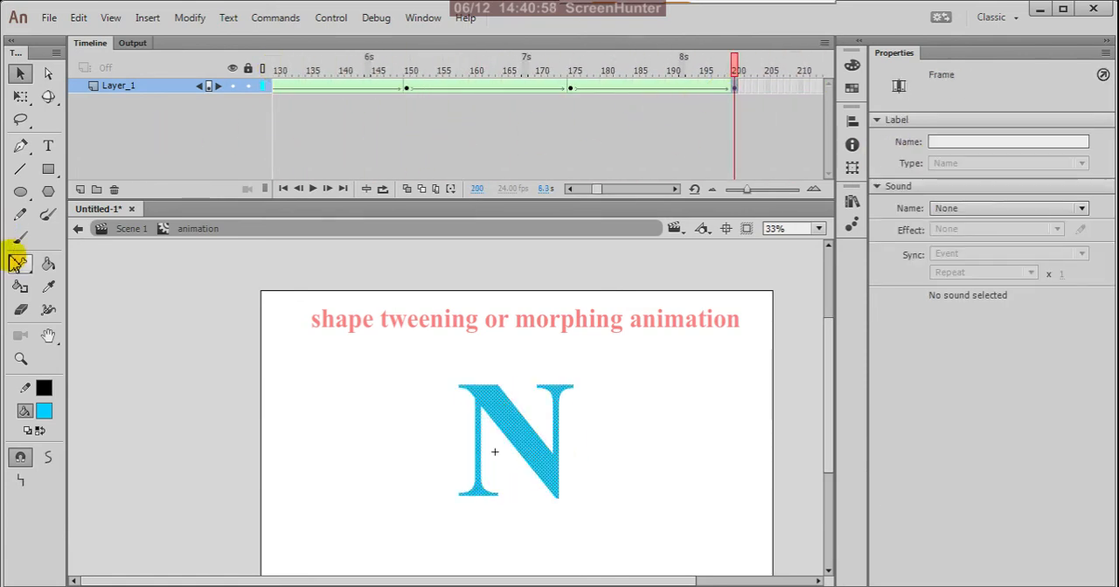
{"action": "left_click", "coordinate": [79, 229]}
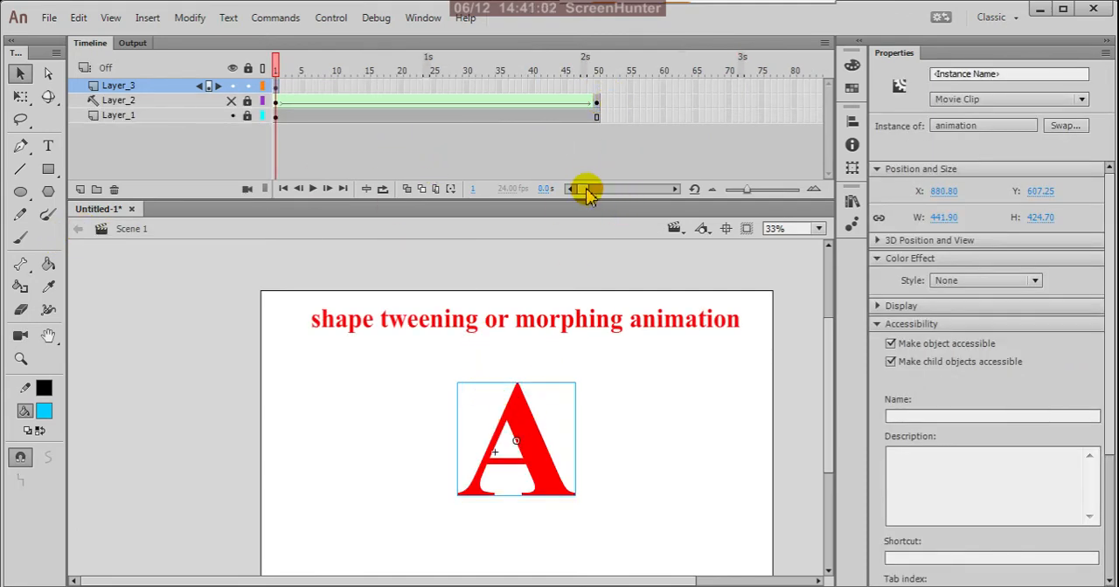
Extend Layer_3 in Scene 1 by inserting a frame at frame 200
{"action": "left_click_drag", "start_coordinate": [584, 191], "coordinate": [605, 198]}
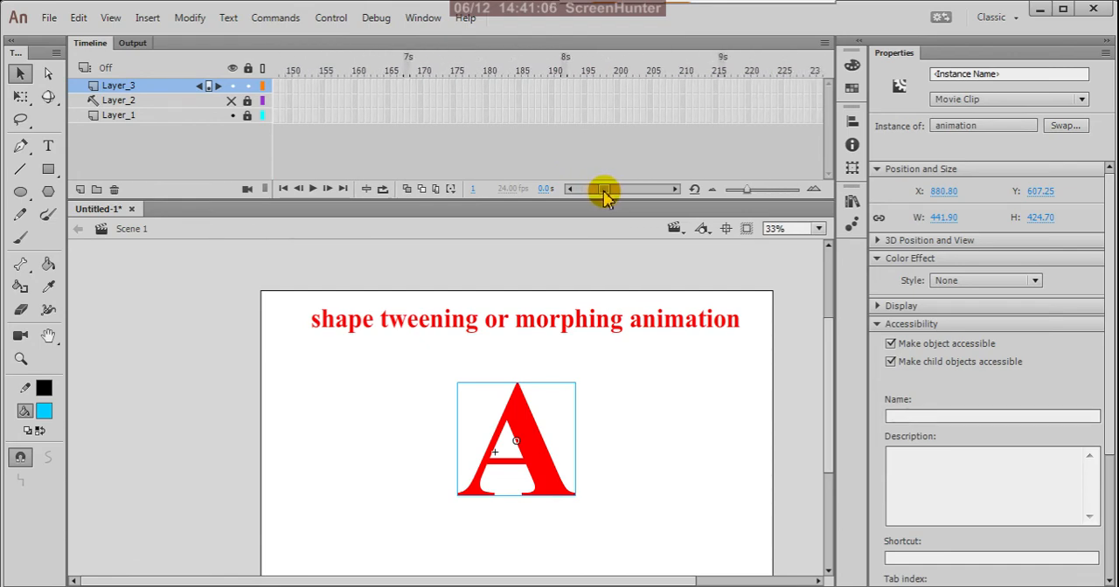
{"action": "left_click", "coordinate": [619, 86]}
{"action": "right_click", "coordinate": [618, 85]}
{"action": "left_click", "coordinate": [651, 172]}
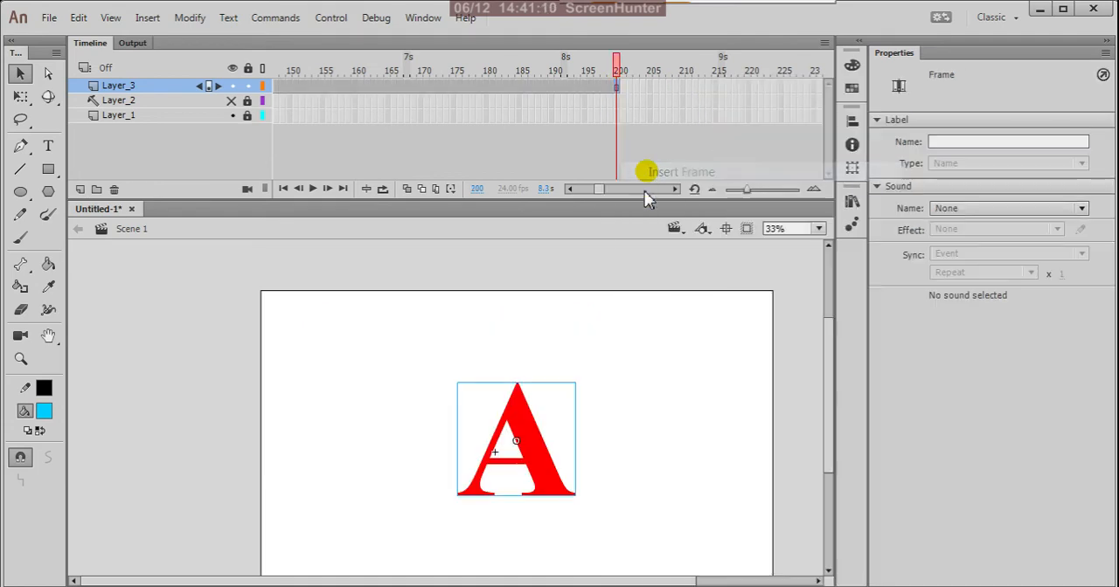
Test the movie with the extended Layer_3 and close the preview
{"action": "left_click", "coordinate": [662, 268]}
{"action": "key", "text": "ctrl+Return"}
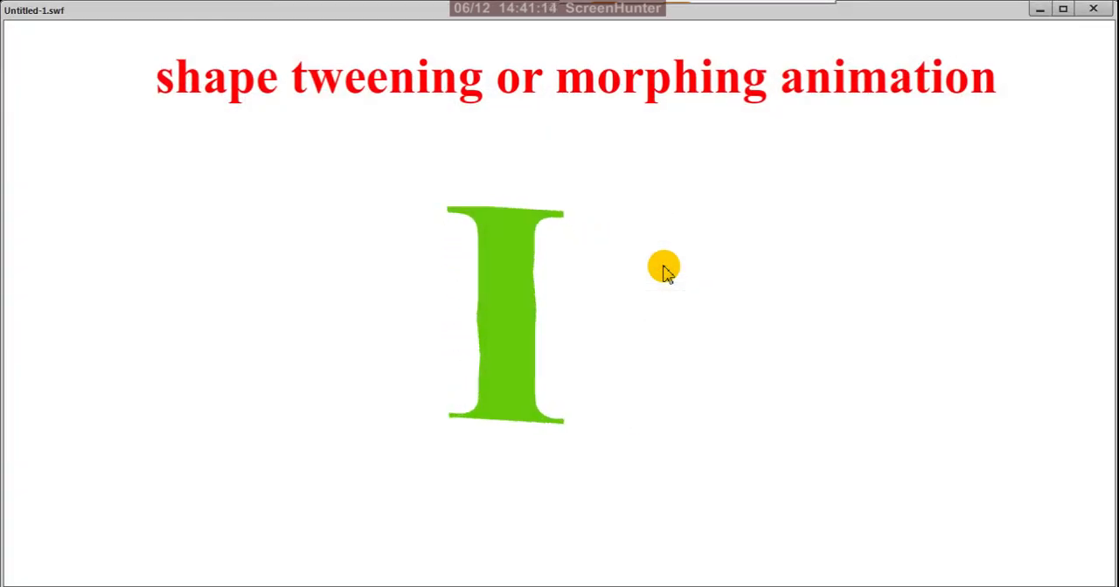
{"action": "left_click", "coordinate": [1098, 12]}
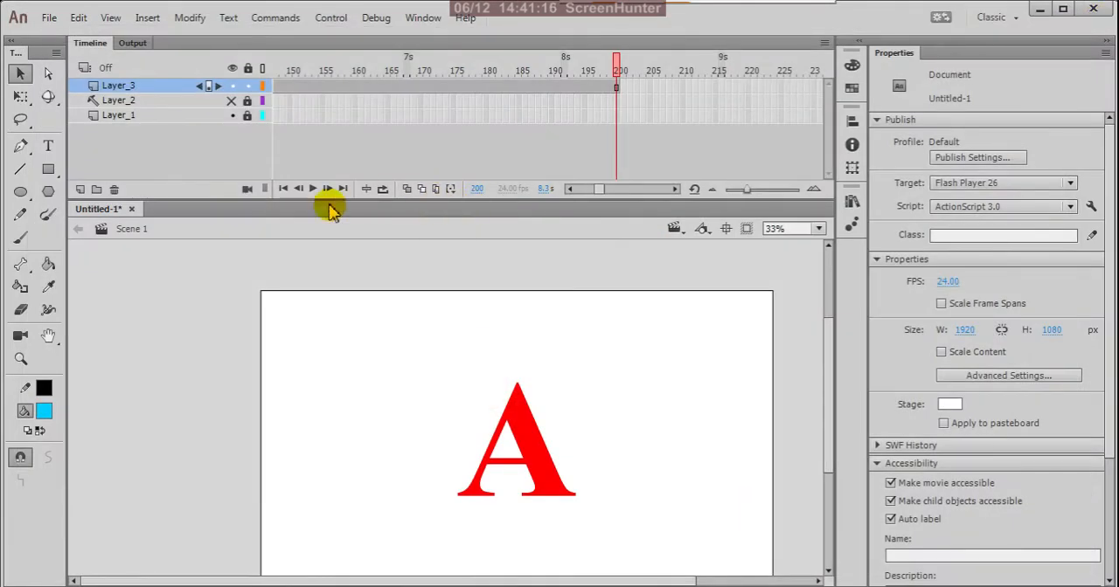
Open the animation movie clip in place at frame 200, view the library symbols, and return to Scene 1
{"action": "left_click", "coordinate": [526, 440]}
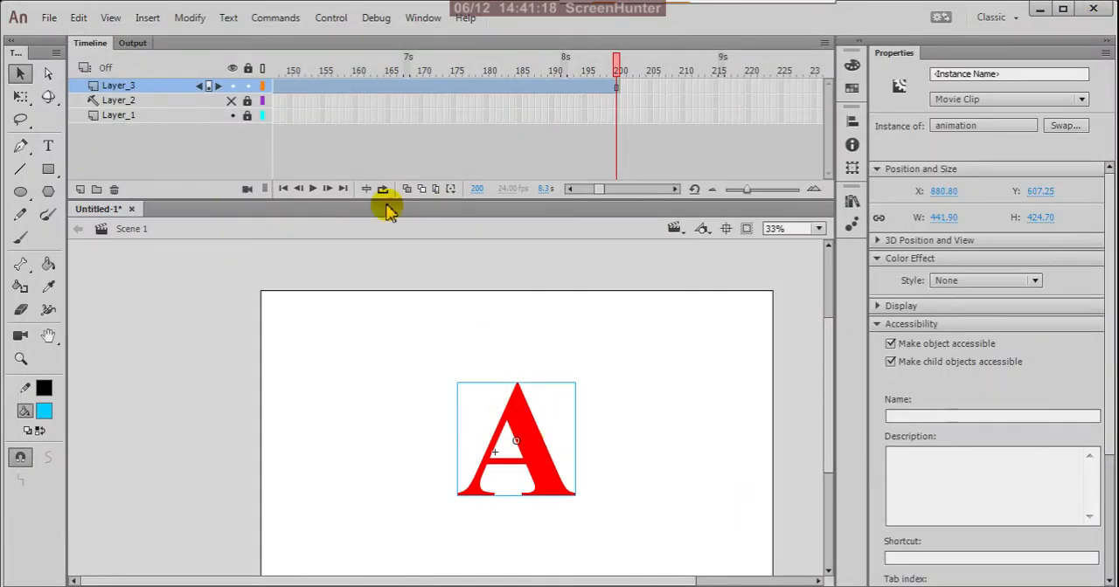
{"action": "double_click", "coordinate": [524, 418]}
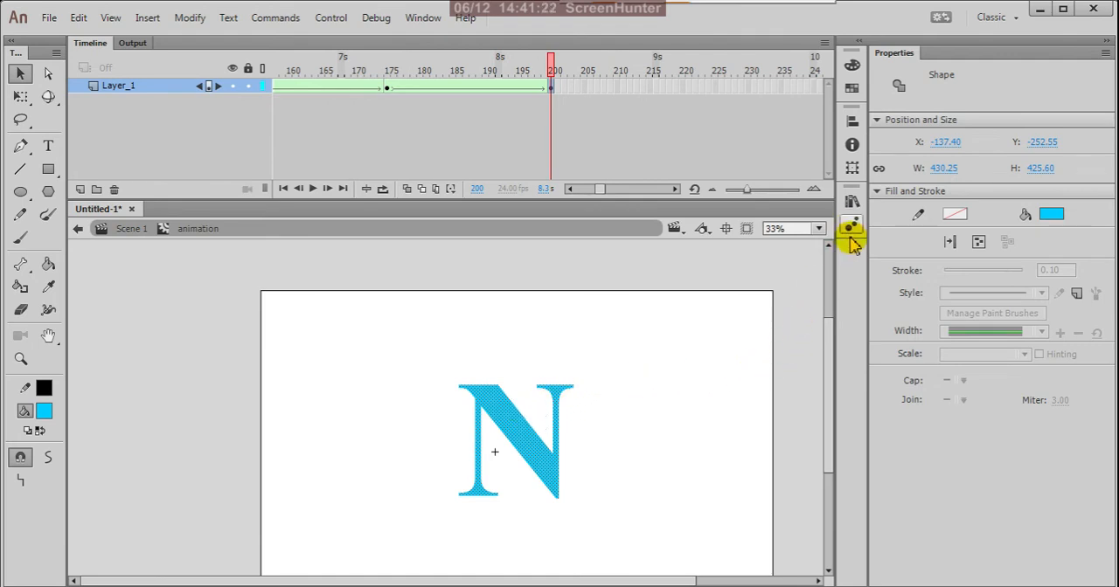
{"action": "left_click", "coordinate": [851, 203]}
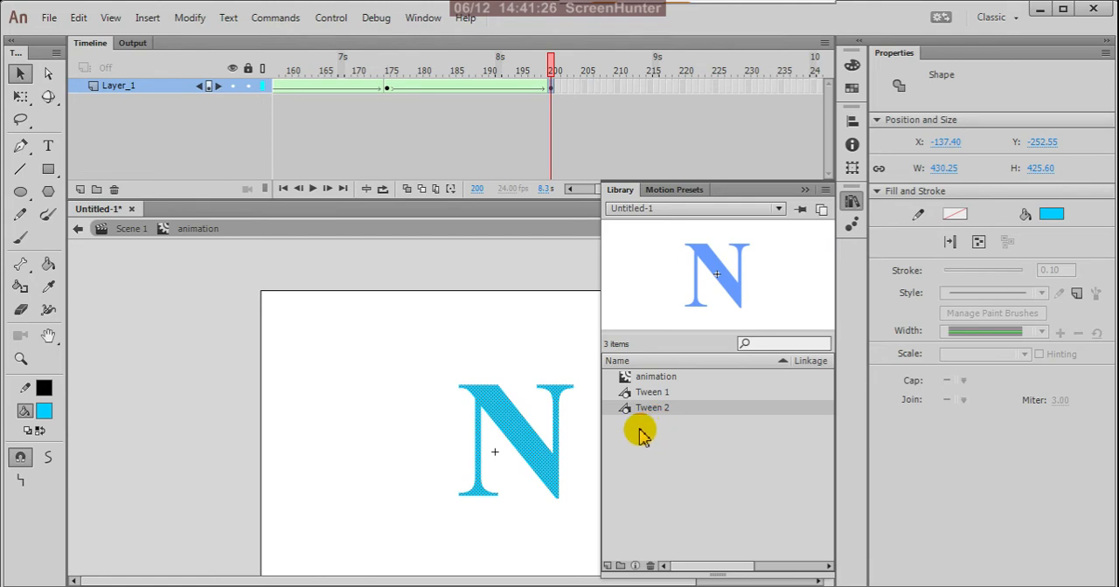
{"action": "left_click", "coordinate": [568, 234]}
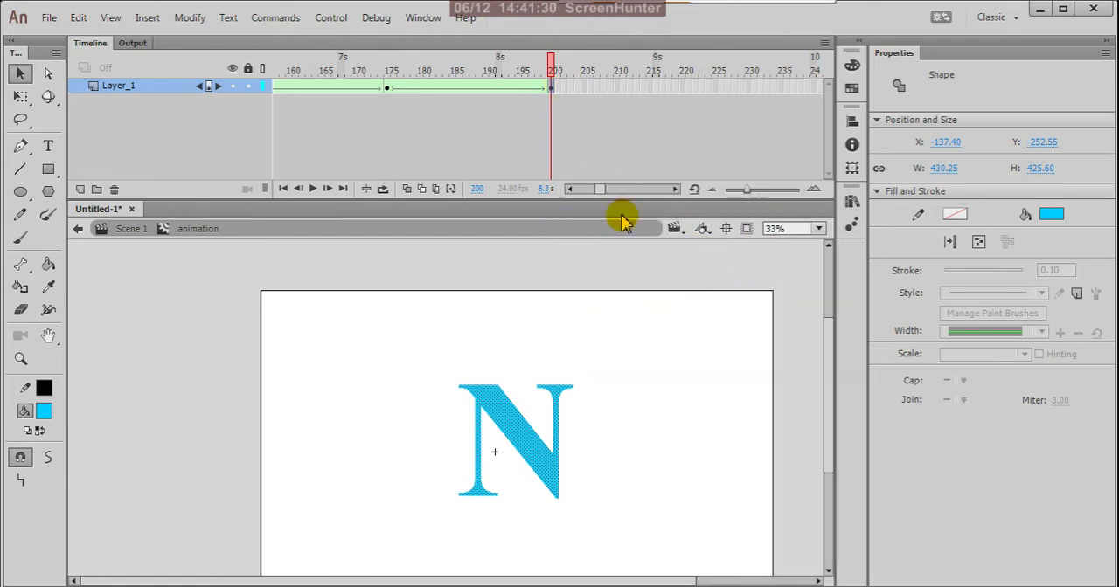
{"action": "left_click", "coordinate": [78, 228]}
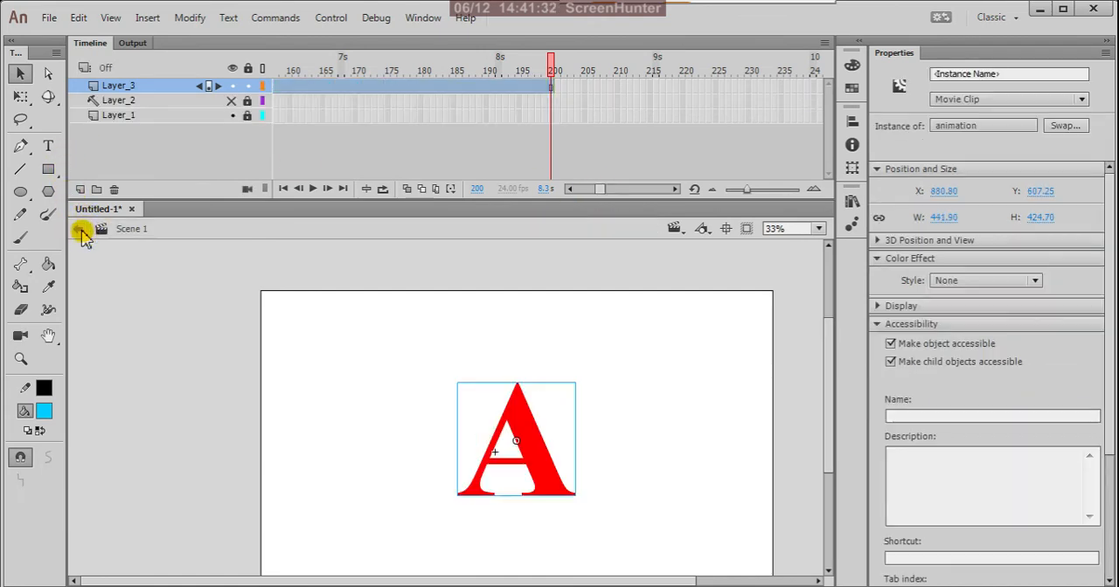
Check Layer_3's end at frame 200, play the movie in the test player, and close the preview
{"action": "mouse_move", "coordinate": [598, 190]}
{"action": "left_mouse_down"}
{"action": "mouse_move", "coordinate": [572, 191]}
{"action": "mouse_move", "coordinate": [601, 197]}
{"action": "left_mouse_up"}
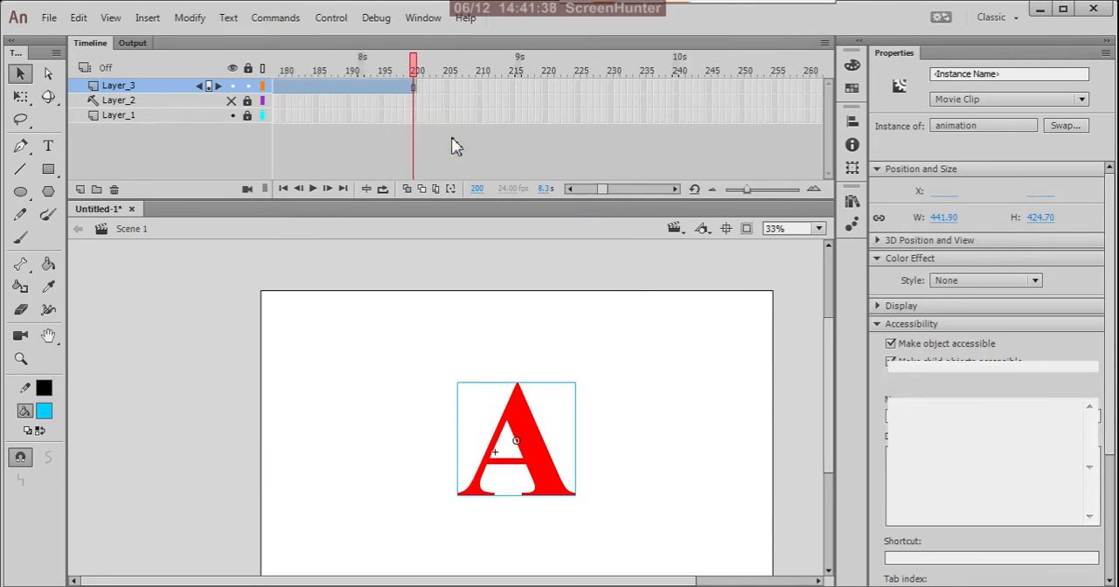
{"action": "left_click", "coordinate": [419, 89]}
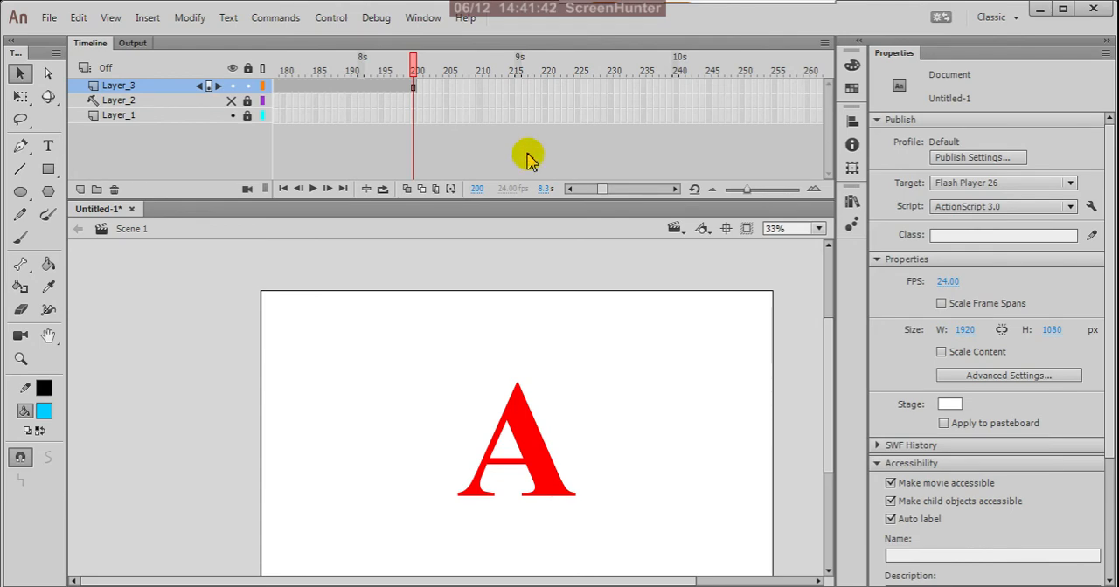
{"action": "key", "text": "ctrl+Return"}
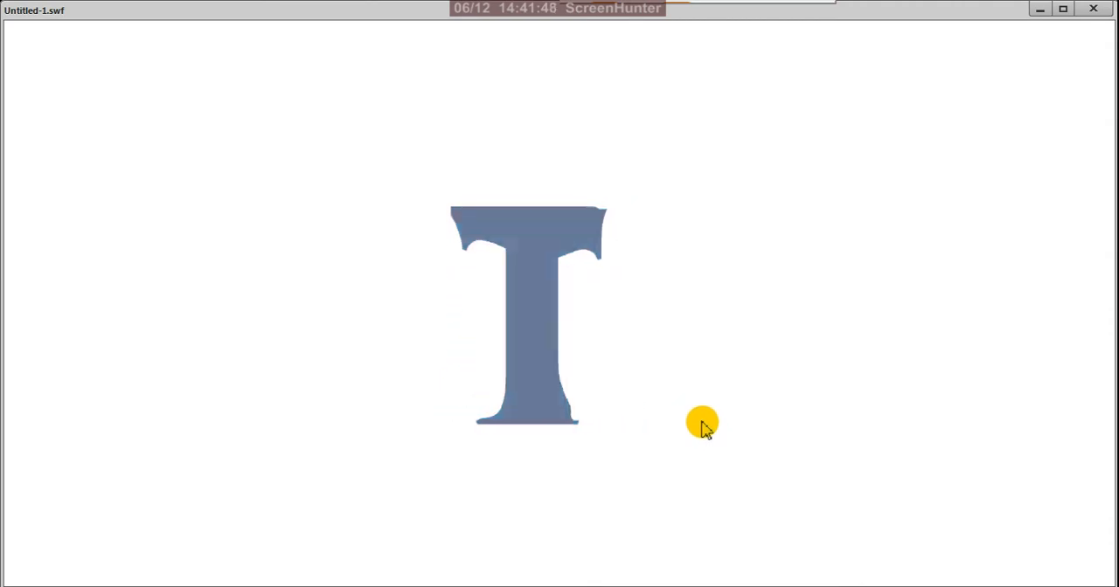
{"action": "left_click", "coordinate": [1092, 9]}
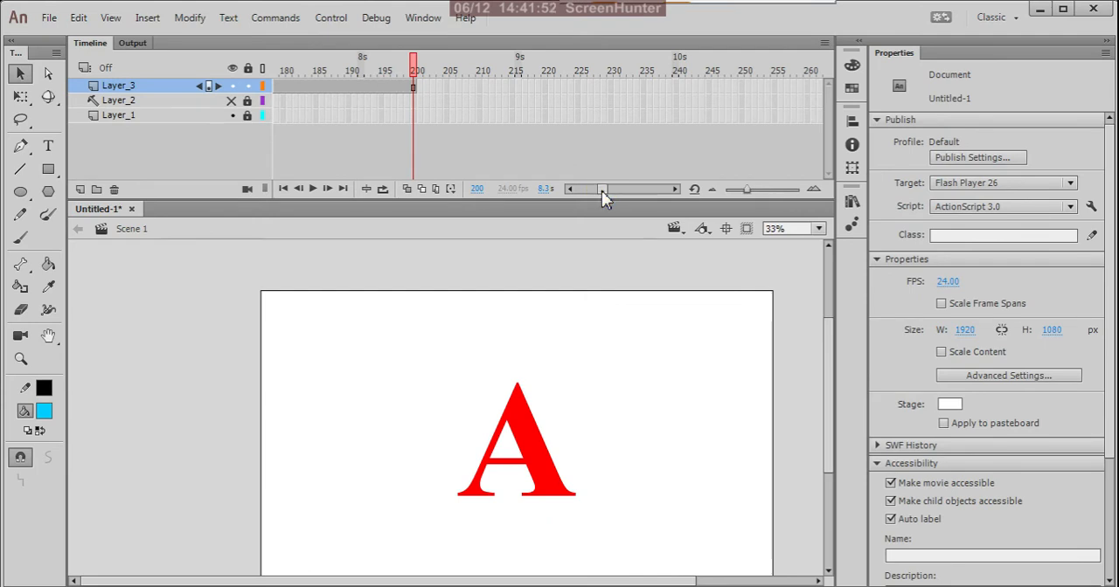
{"action": "left_click_drag", "start_coordinate": [602, 189], "coordinate": [569, 189]}
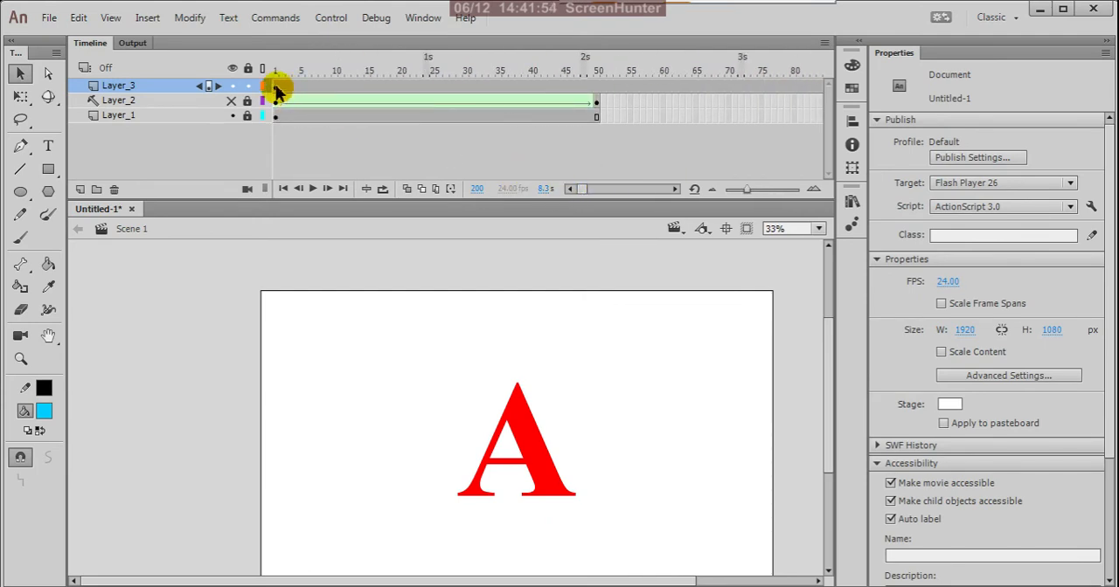
Check what Layer_1 contains at frame 1 by hiding the layer and showing it again
{"action": "left_click", "coordinate": [277, 88]}
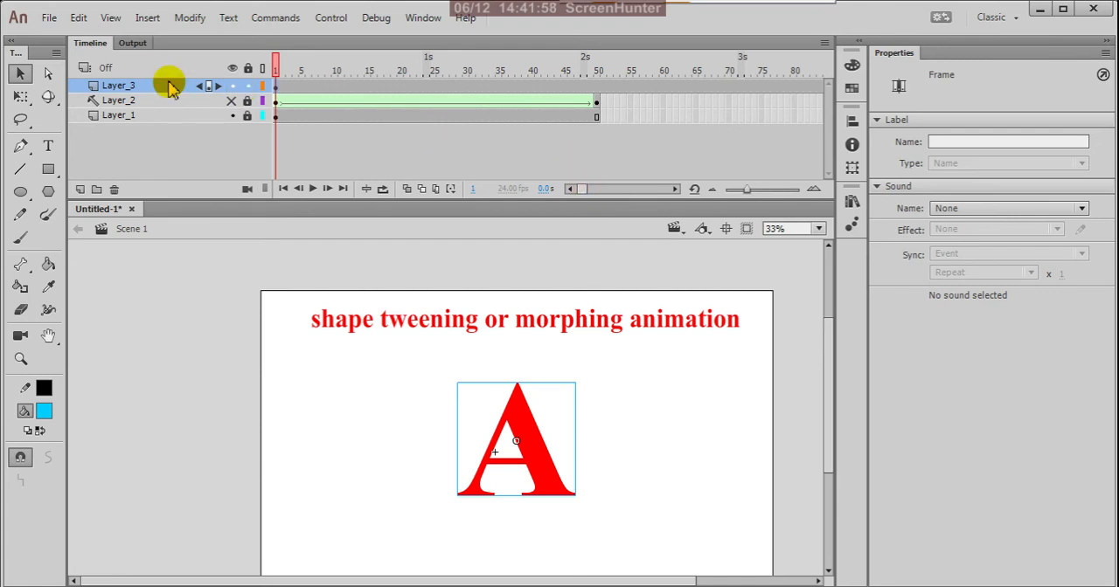
{"action": "left_click", "coordinate": [232, 116]}
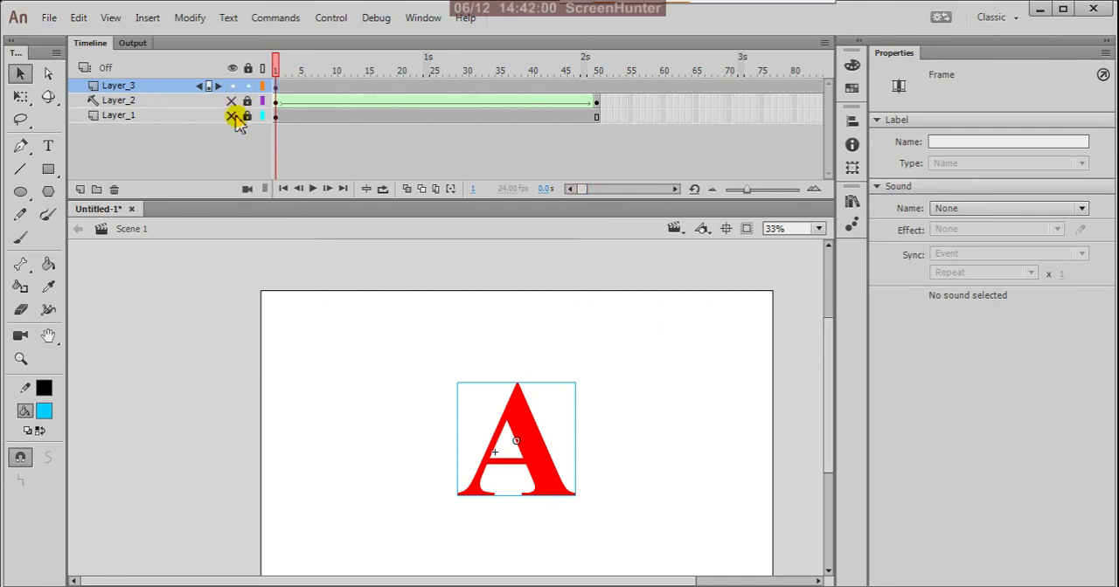
{"action": "left_click", "coordinate": [233, 116]}
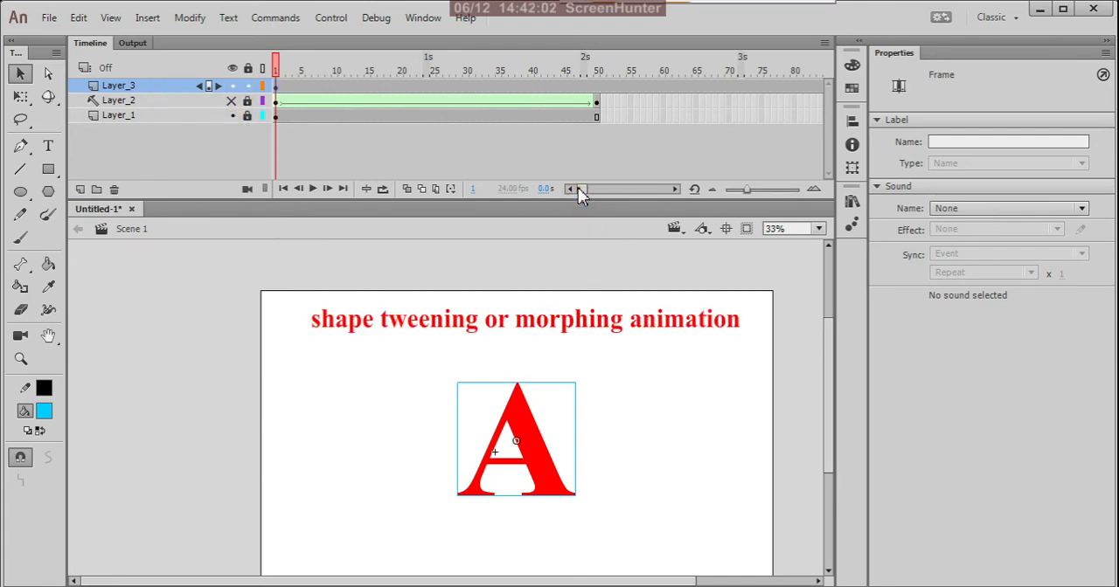
Extend Layer_1, which holds the title text, by inserting a frame at frame 200
{"action": "left_click_drag", "start_coordinate": [580, 189], "coordinate": [600, 190]}
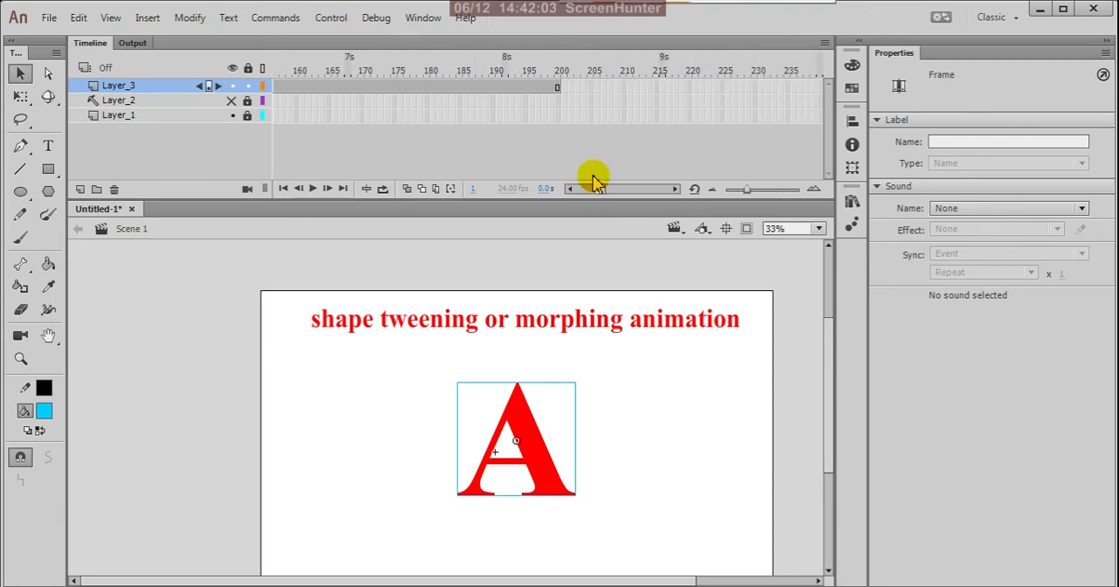
{"action": "left_click", "coordinate": [555, 116]}
{"action": "right_click", "coordinate": [556, 116]}
{"action": "left_click", "coordinate": [581, 170]}
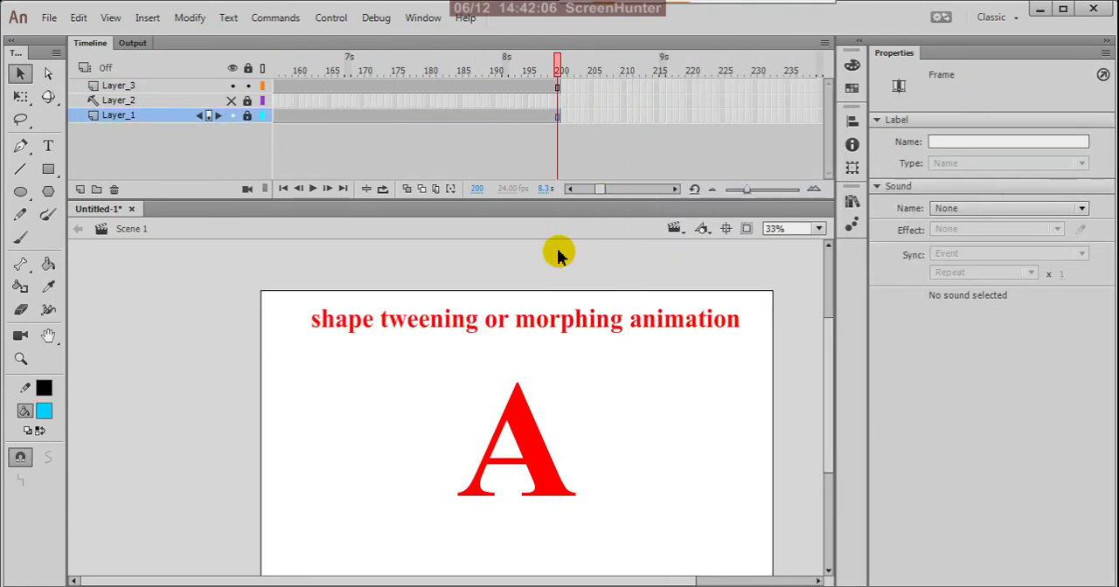
{"action": "left_click", "coordinate": [559, 267]}
Add a Glow filter with colour #3399FF to the animation movie clip at frame 1 of Layer_3
{"action": "left_click_drag", "start_coordinate": [599, 190], "coordinate": [574, 189]}
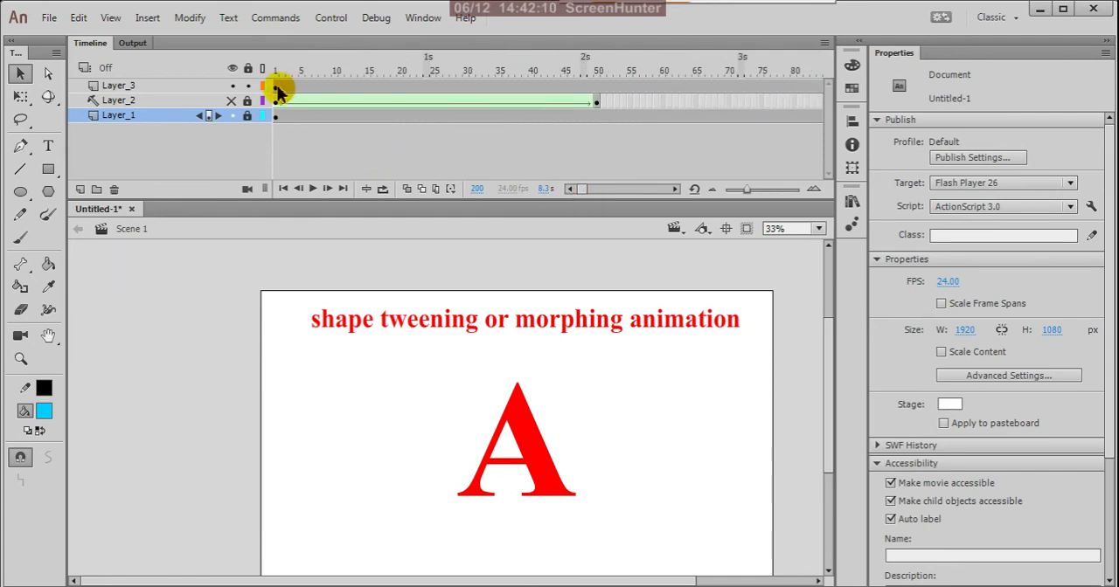
{"action": "left_click", "coordinate": [277, 87]}
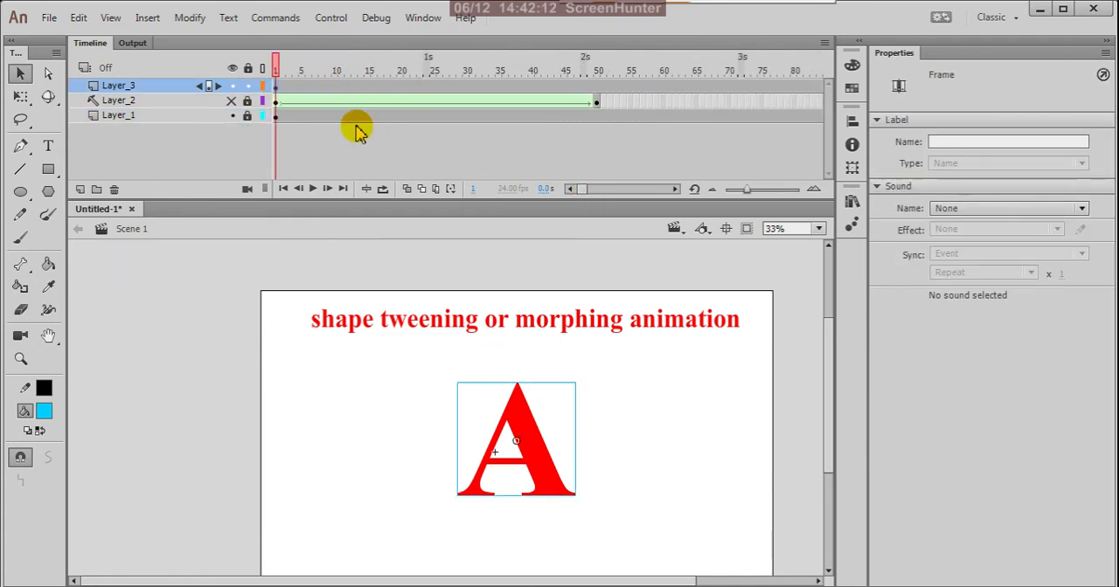
{"action": "left_click", "coordinate": [534, 448]}
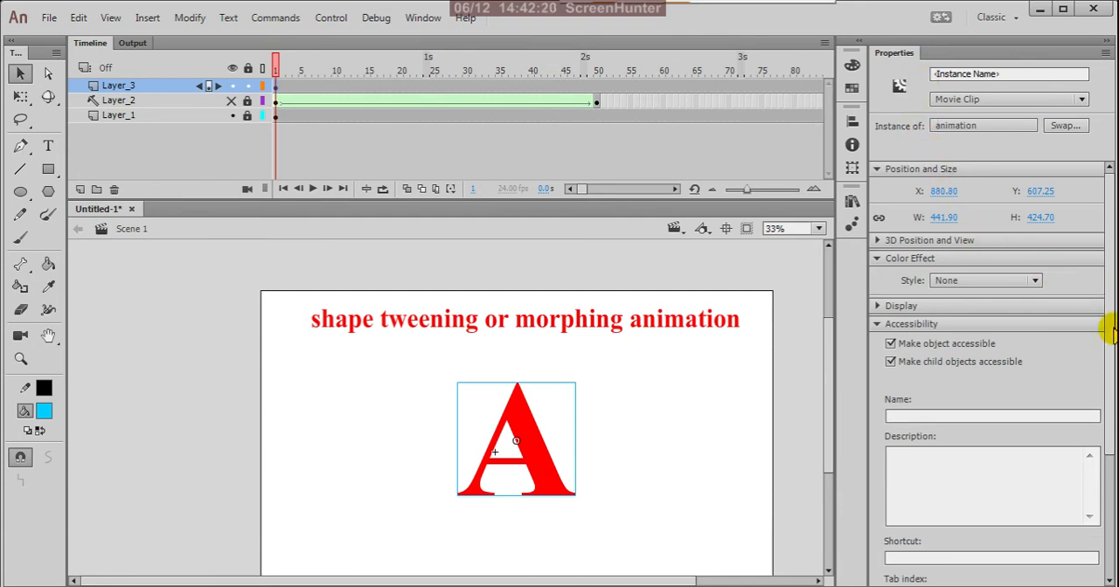
{"action": "scroll", "coordinate": [1108, 348], "scroll_direction": "down", "scroll_amount": 5}
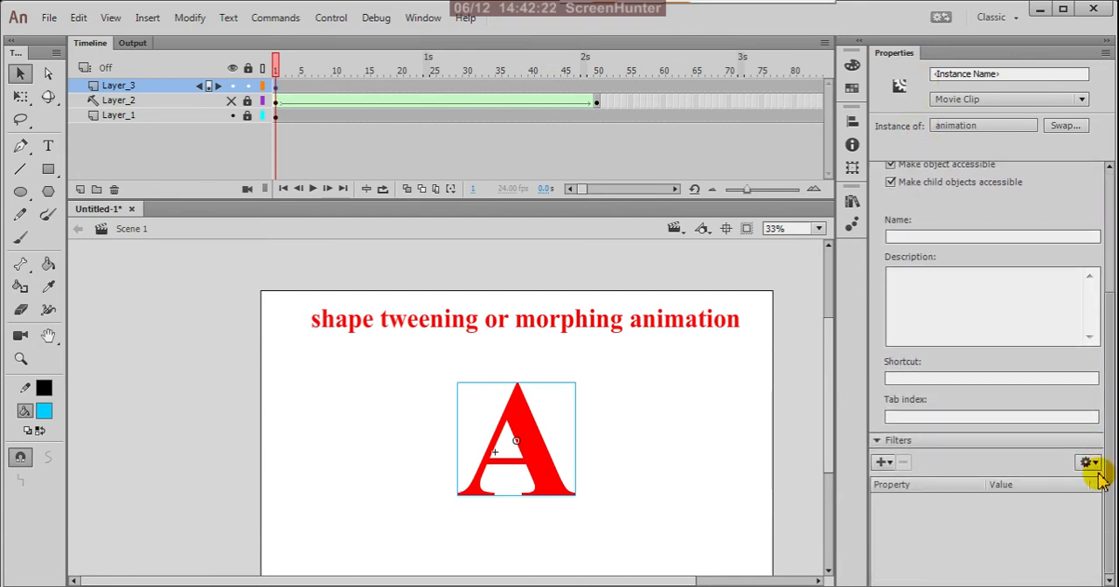
{"action": "left_click", "coordinate": [884, 464]}
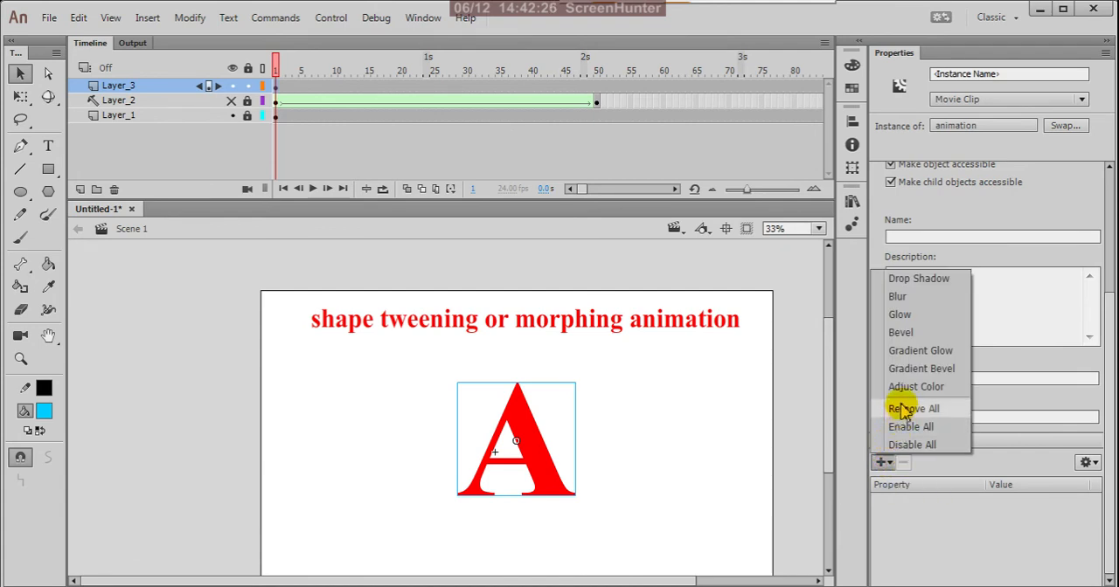
{"action": "left_click", "coordinate": [932, 314]}
{"action": "left_click", "coordinate": [997, 550]}
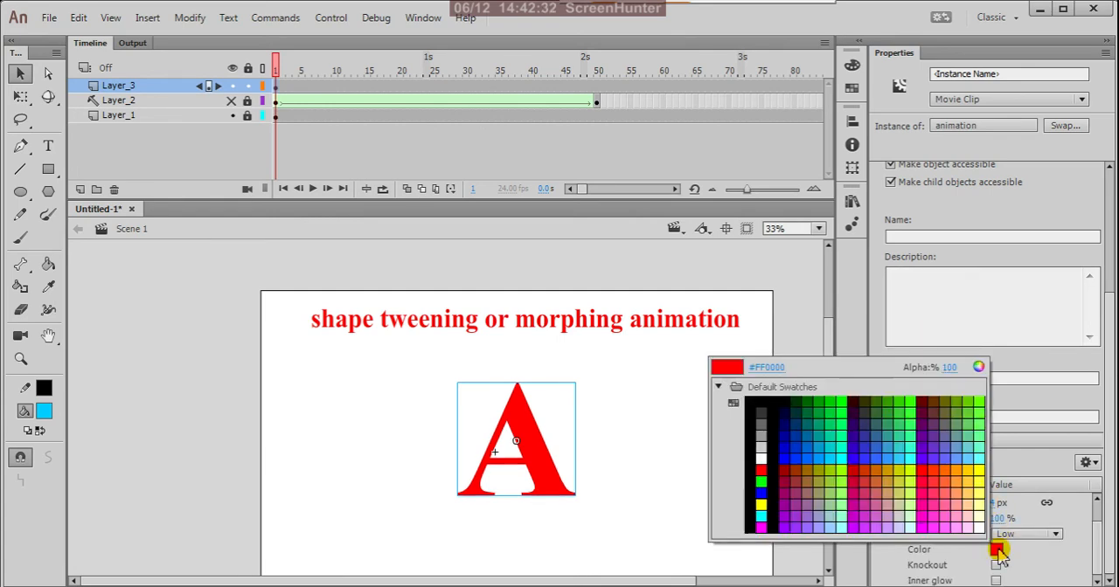
{"action": "left_click", "coordinate": [899, 458]}
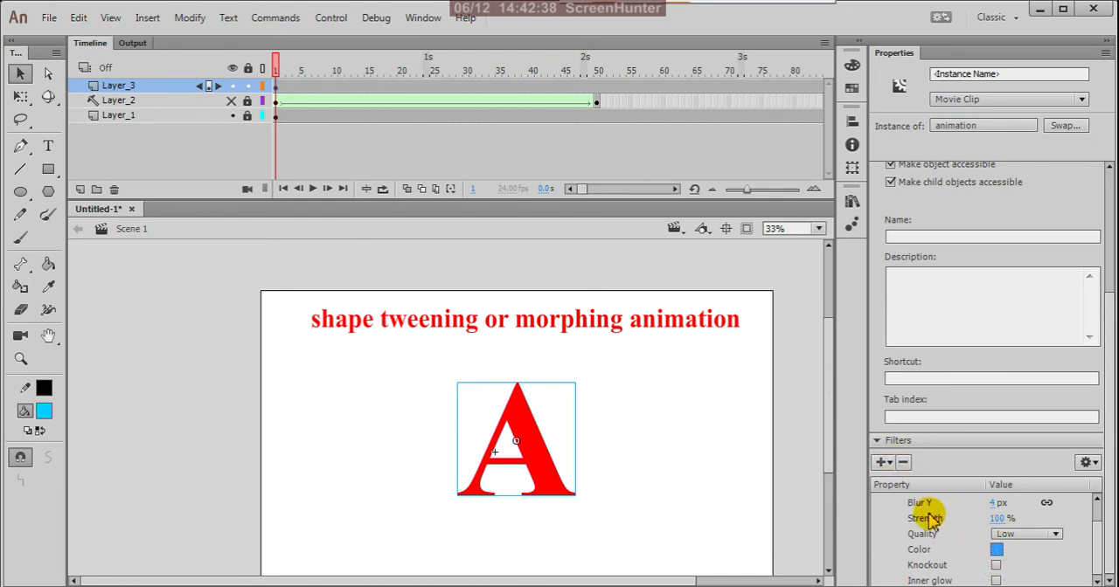
Set the Glow filter's Blur X and Blur Y to 100 px, then test the movie and close the preview
{"action": "scroll", "coordinate": [1092, 530], "scroll_direction": "up", "scroll_amount": 1}
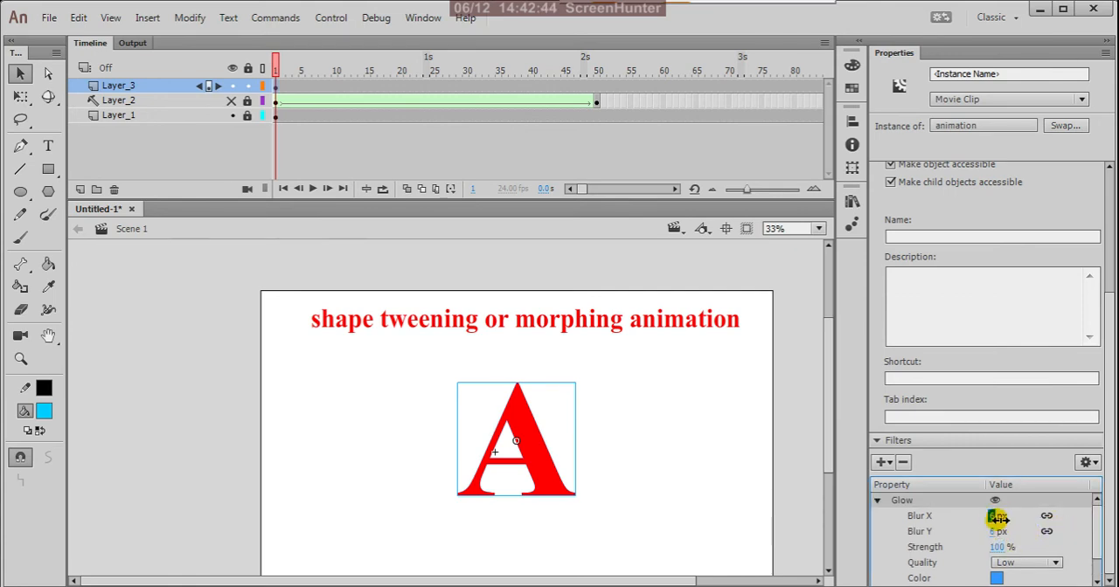
{"action": "left_click_drag", "start_coordinate": [997, 521], "coordinate": [1074, 520]}
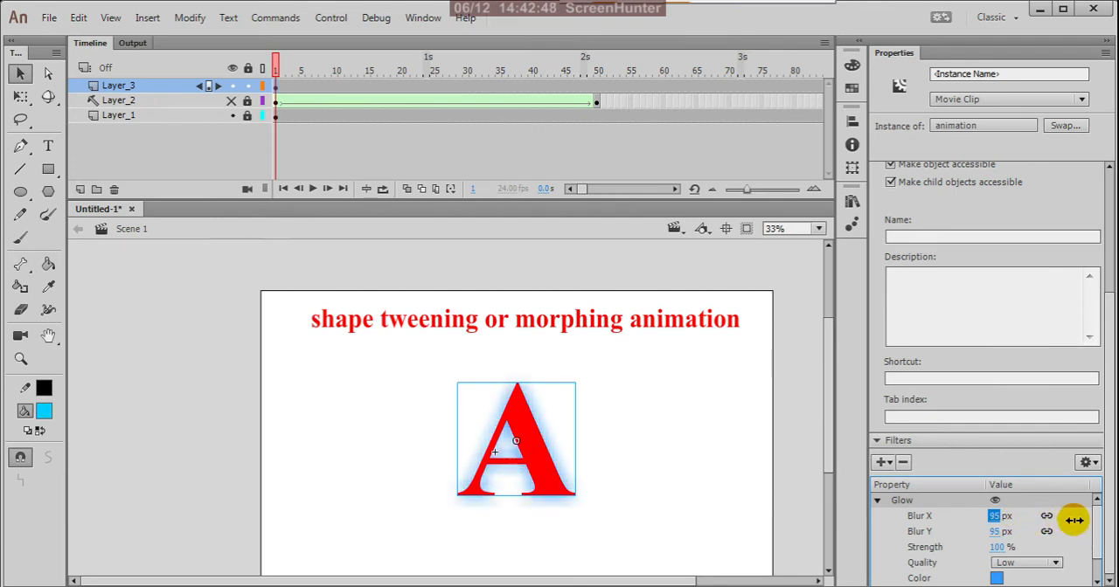
{"action": "left_click", "coordinate": [1001, 523]}
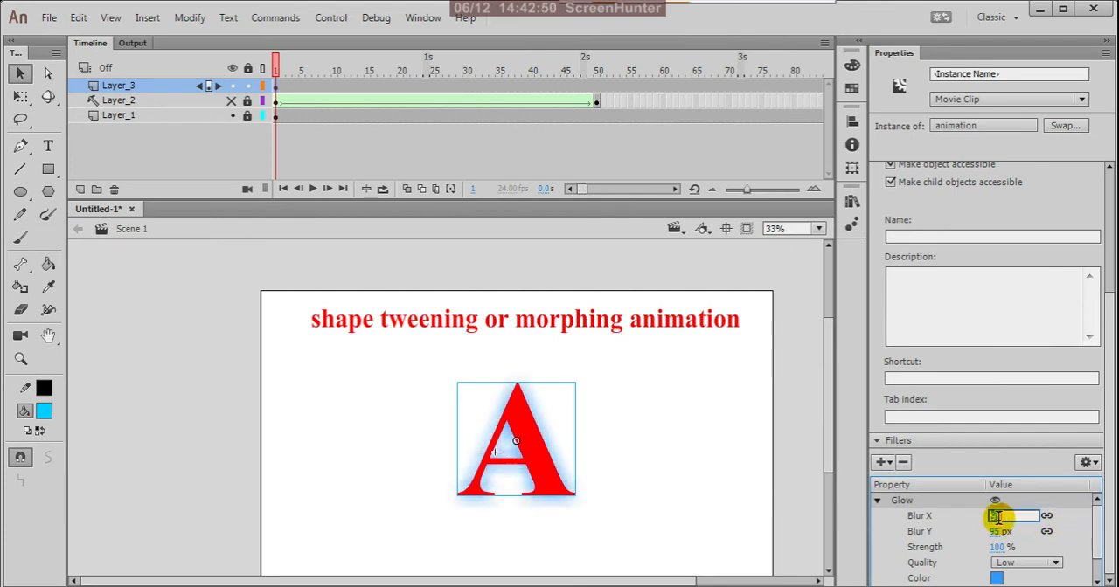
{"action": "type", "text": "100"}
{"action": "key", "text": "Return"}
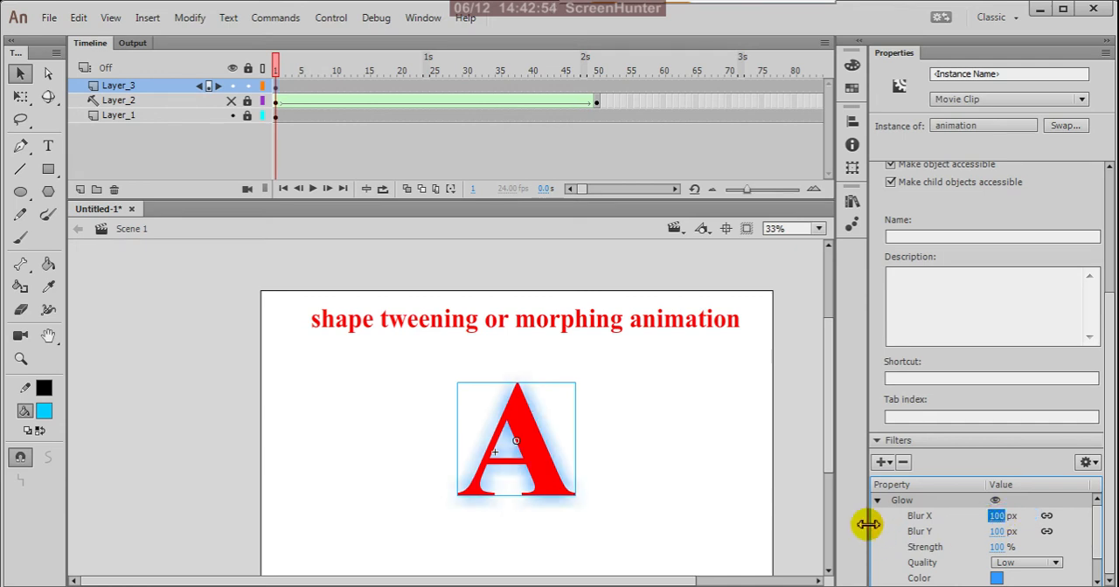
{"action": "left_click", "coordinate": [704, 445]}
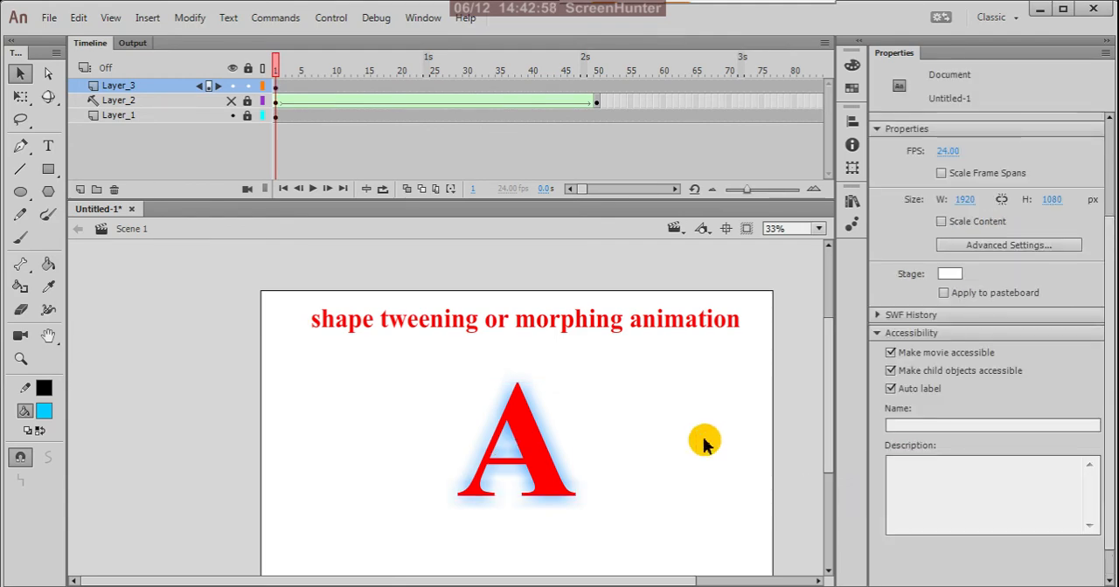
{"action": "key", "text": "ctrl+Return"}
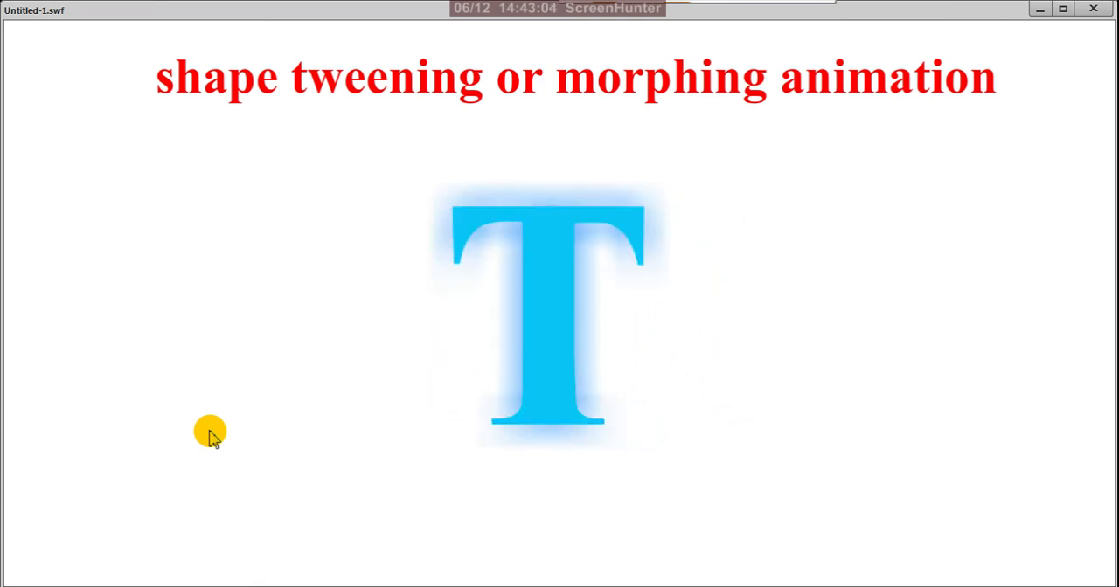
{"action": "left_click", "coordinate": [1093, 10]}
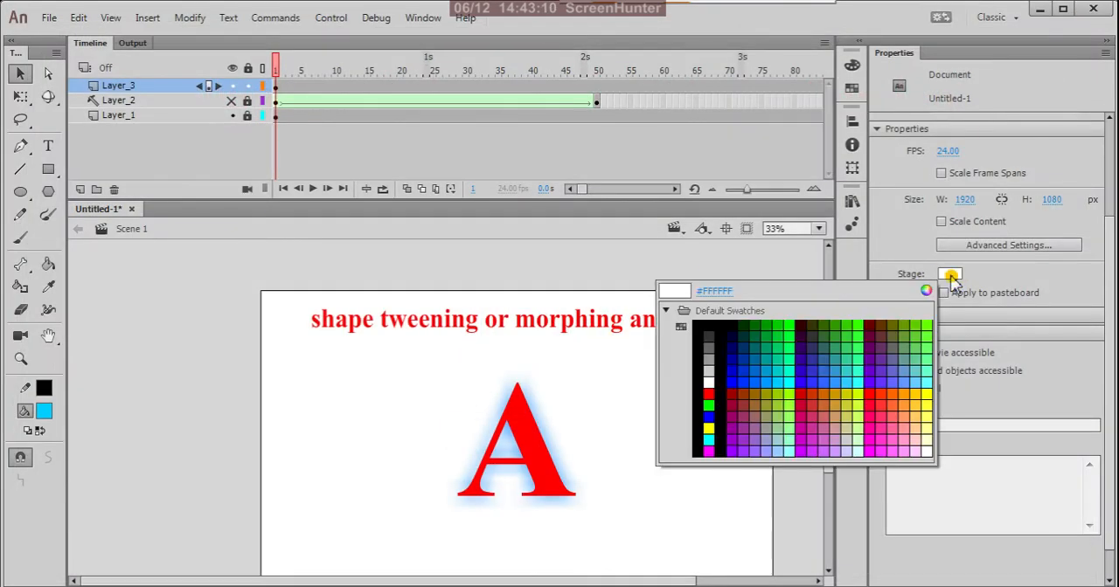
Change the stage colour to black (#000000), then test the movie and close the preview
{"action": "left_click", "coordinate": [949, 275]}
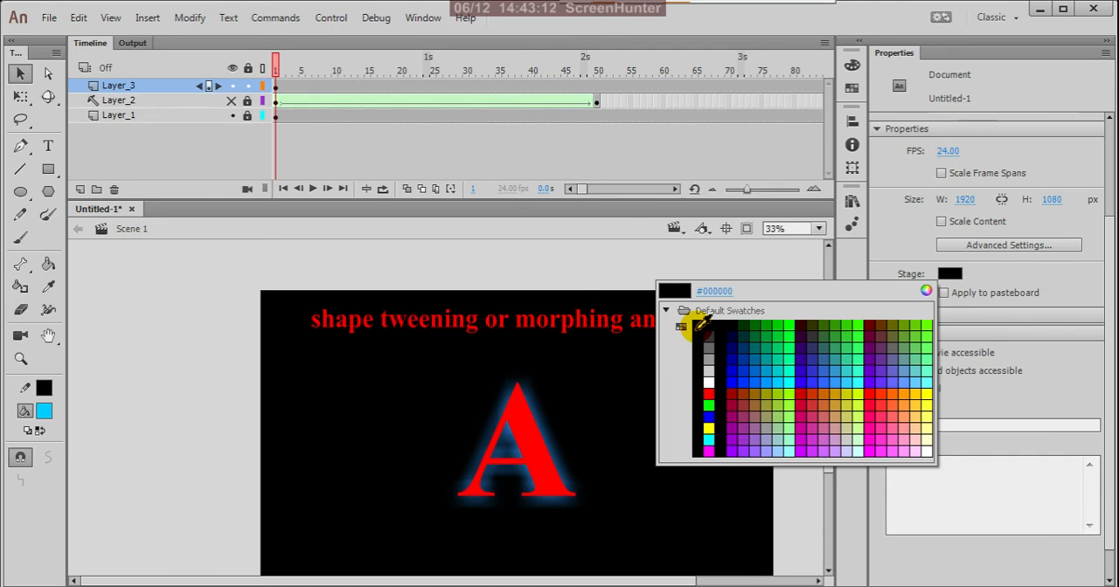
{"action": "left_click", "coordinate": [698, 325]}
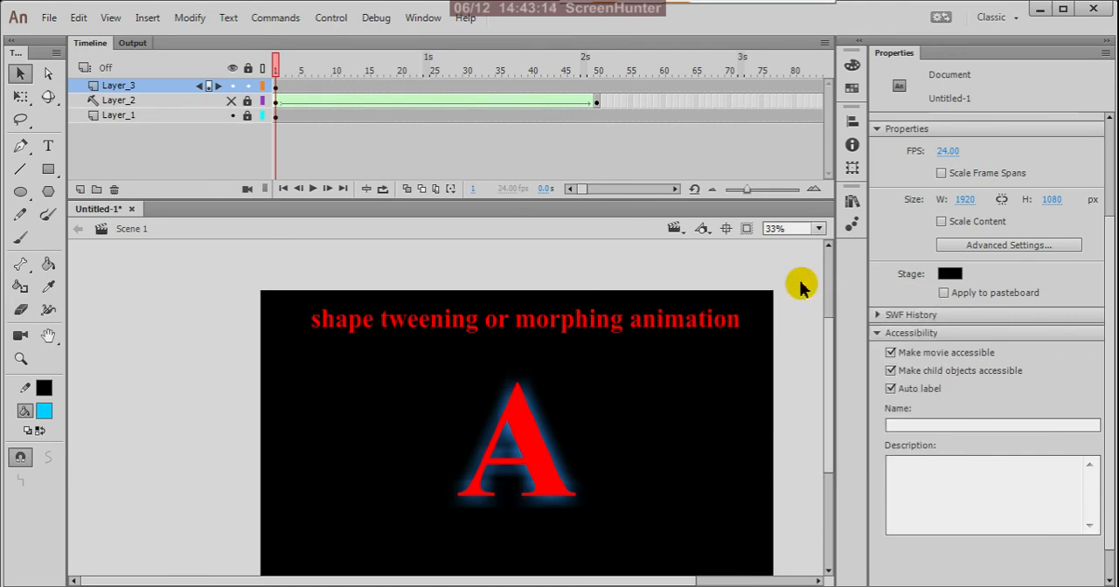
{"action": "key", "text": "ctrl+Return"}
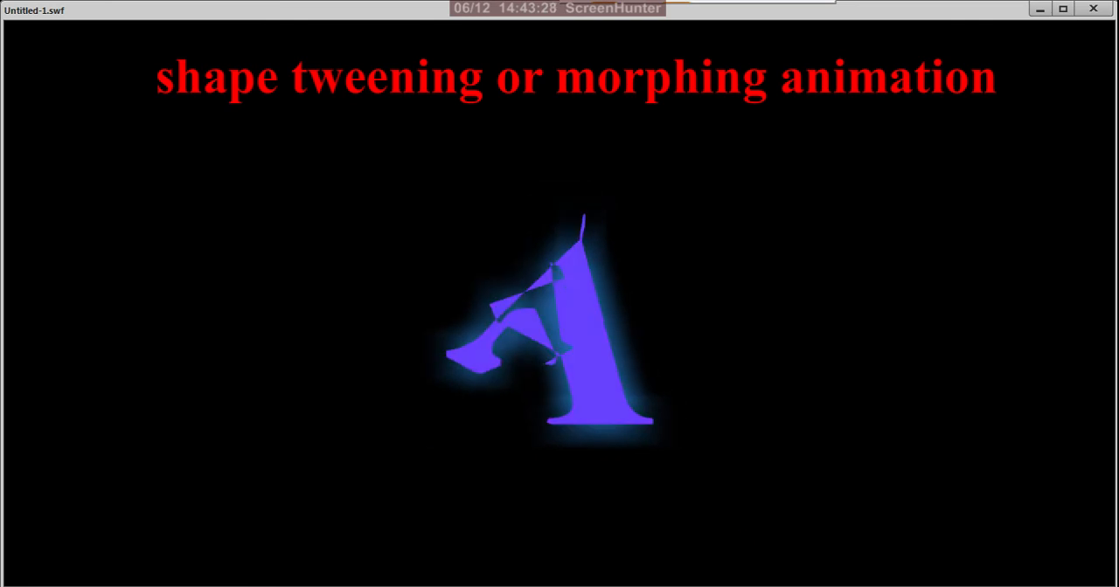
{"action": "left_click", "coordinate": [1092, 10]}
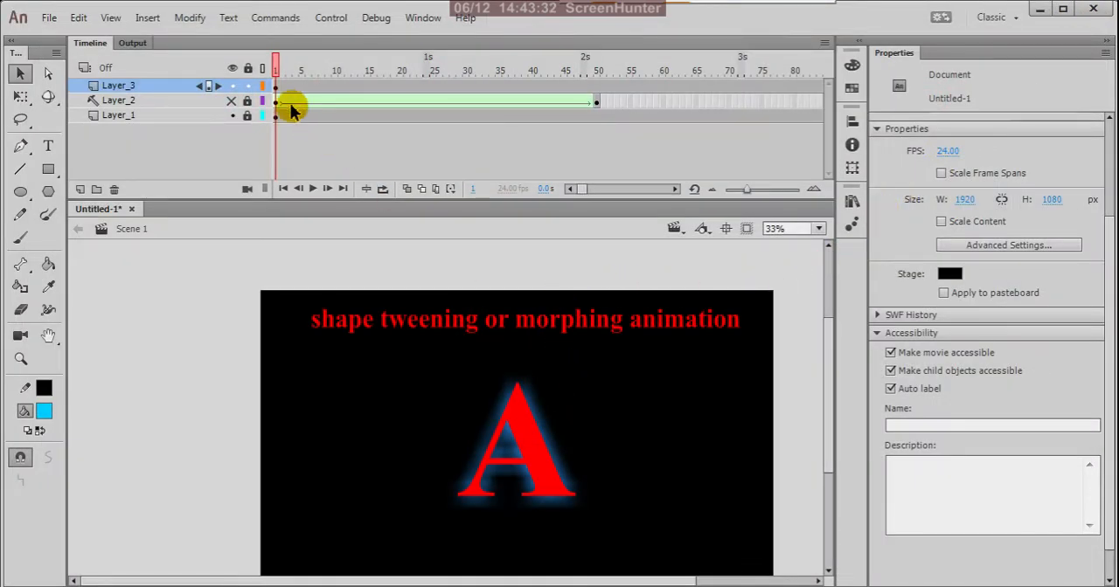
Insert a keyframe at frame 200 of Layer_3 for the glowing animation movie clip
{"action": "left_click", "coordinate": [278, 93]}
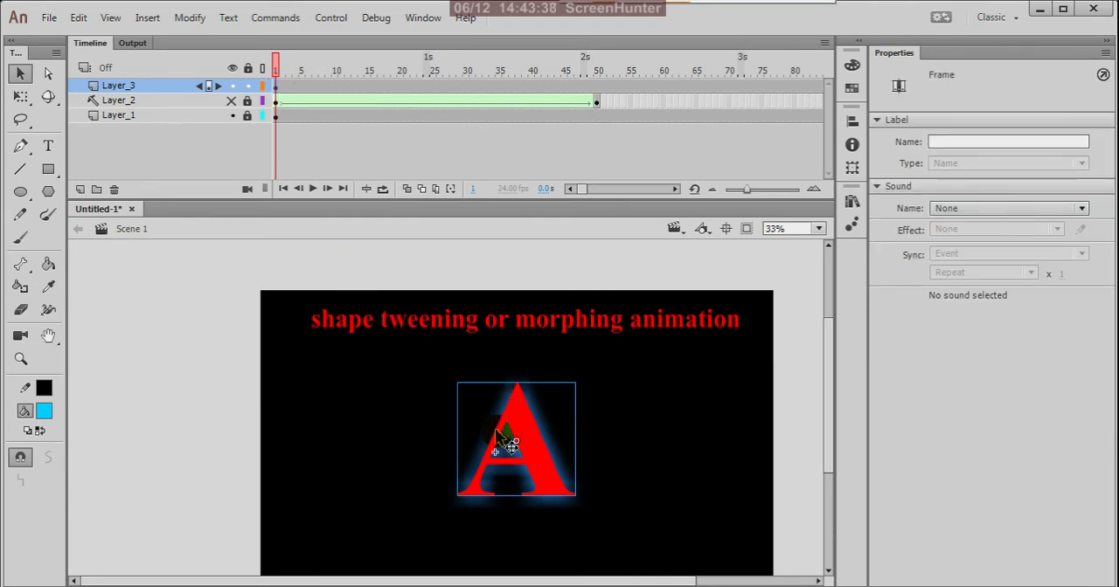
{"action": "left_click", "coordinate": [525, 426]}
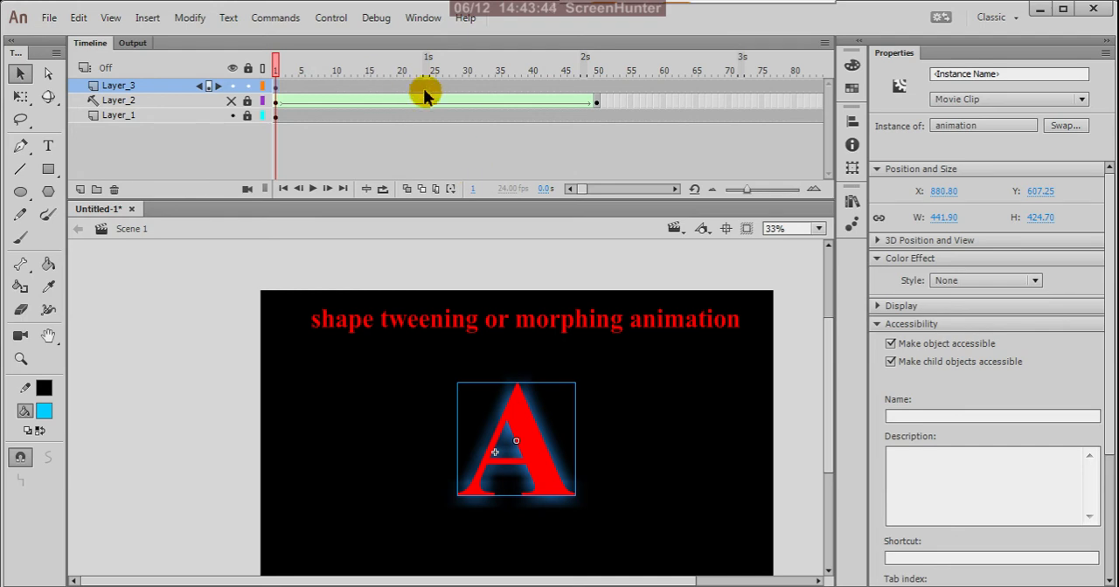
{"action": "left_click_drag", "start_coordinate": [583, 199], "coordinate": [602, 202]}
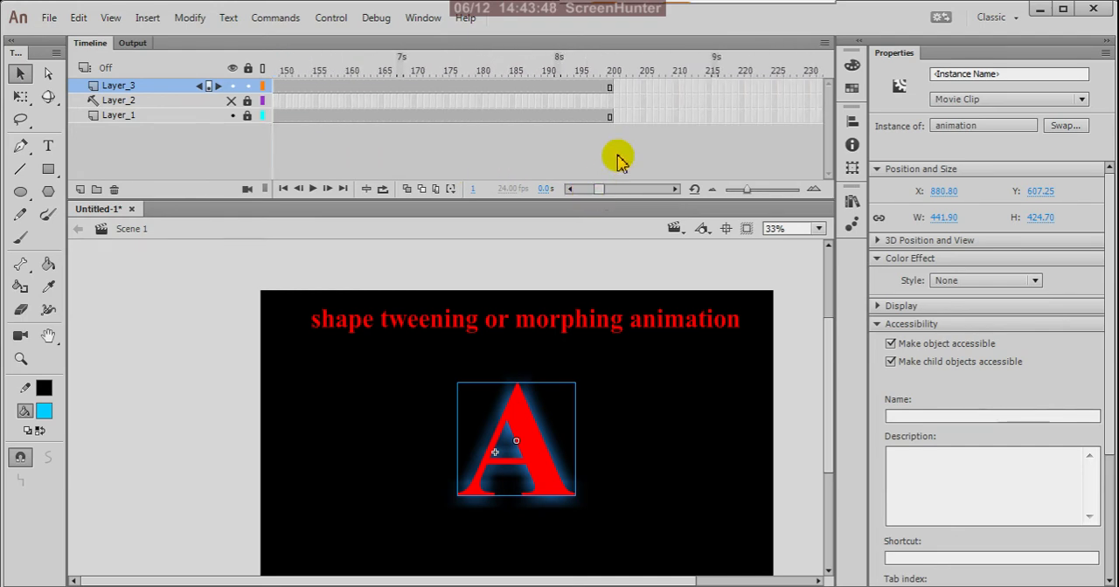
{"action": "left_click", "coordinate": [610, 87]}
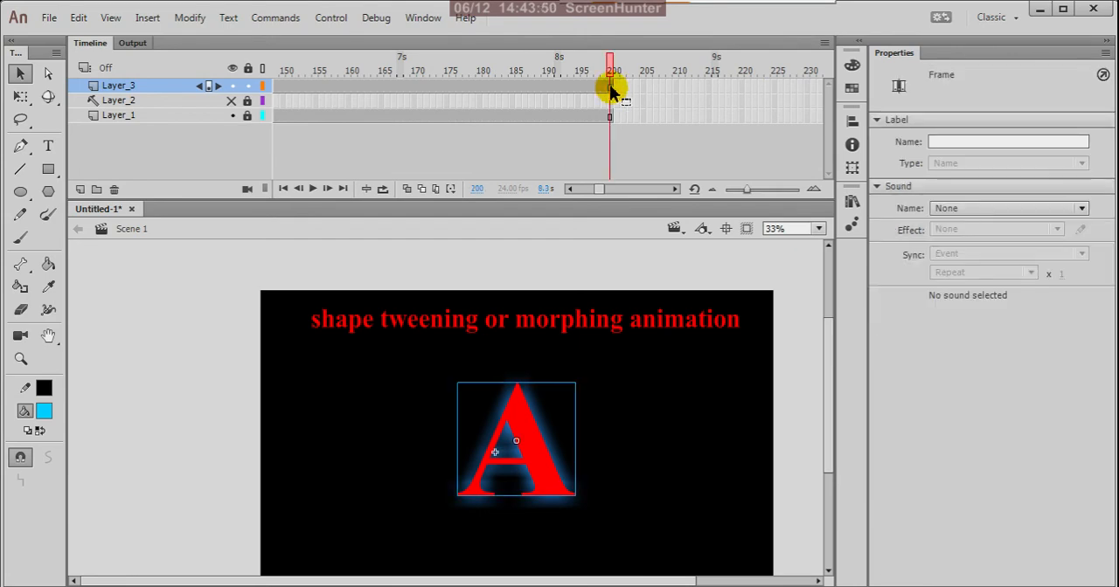
{"action": "right_click", "coordinate": [610, 88]}
{"action": "left_click", "coordinate": [632, 216]}
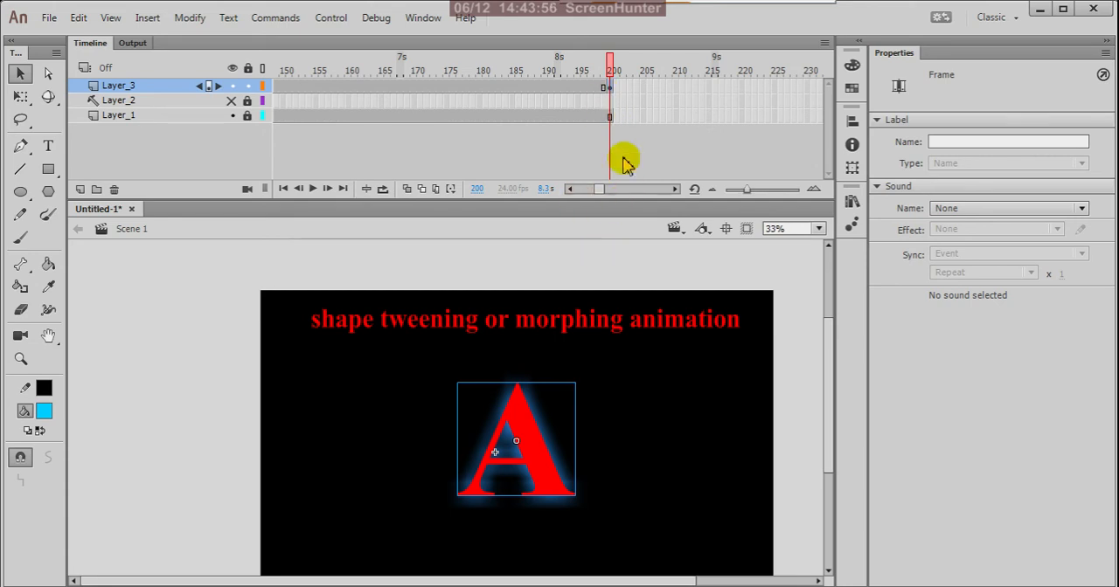
Create a classic tween on Layer_3 between the keyframes at frames 1 and 200
{"action": "left_click", "coordinate": [600, 188]}
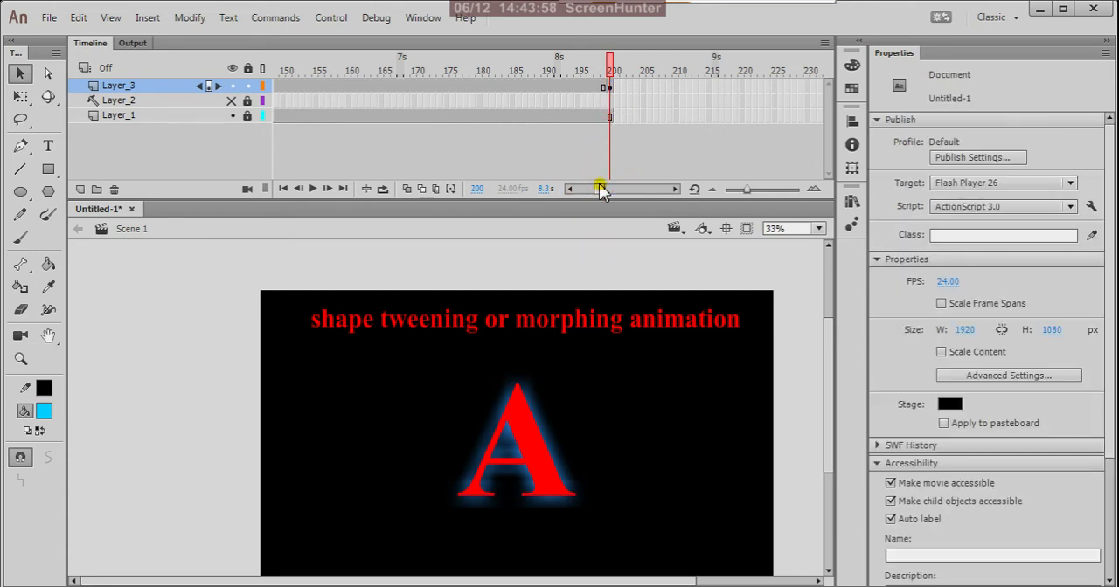
{"action": "left_click_drag", "start_coordinate": [600, 188], "coordinate": [582, 190]}
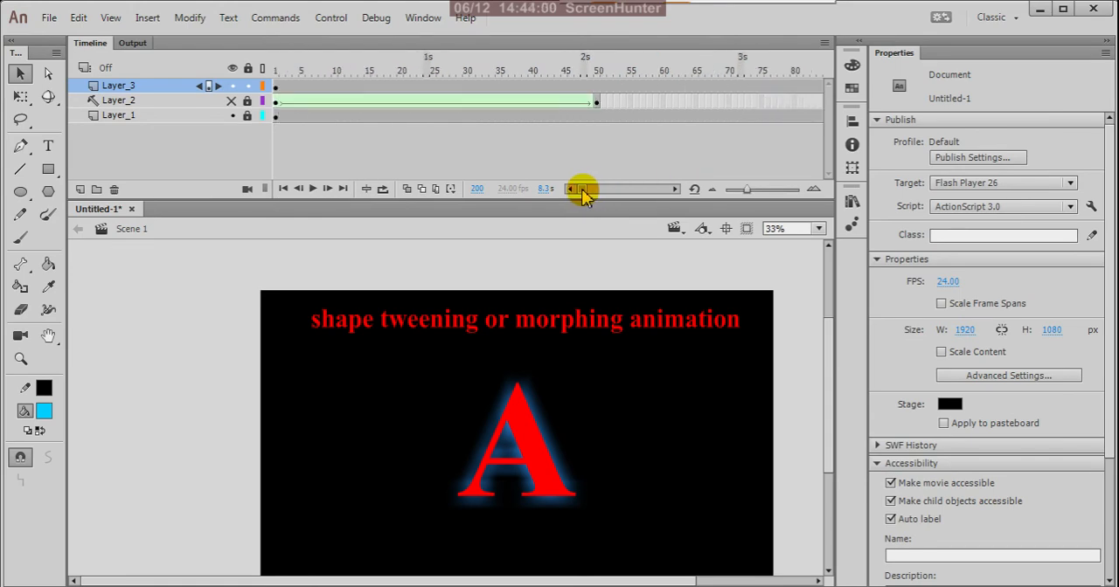
{"action": "left_click", "coordinate": [603, 87]}
{"action": "right_click", "coordinate": [602, 87]}
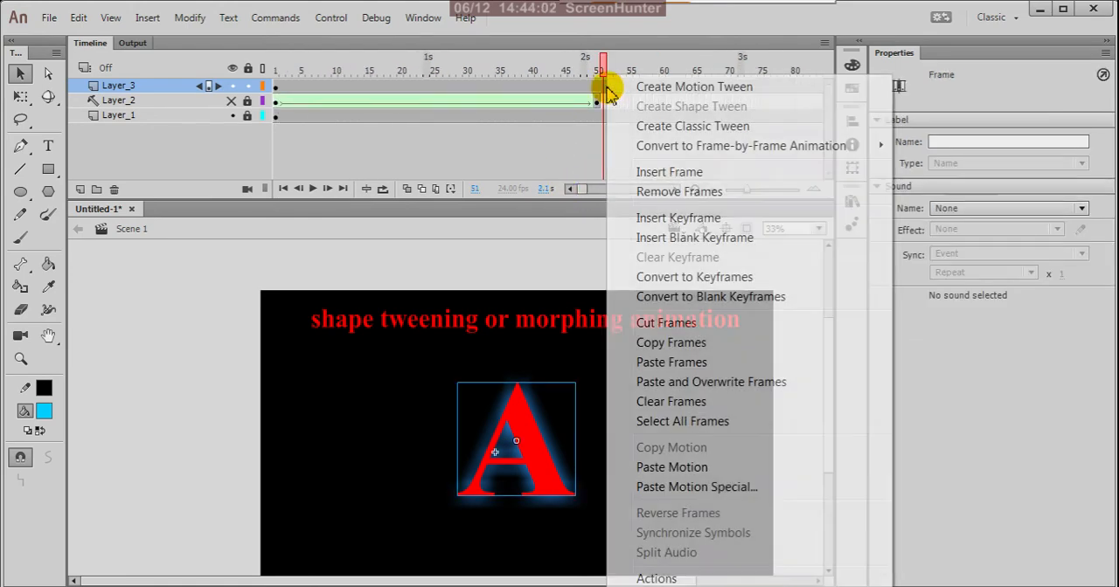
{"action": "left_click", "coordinate": [631, 128]}
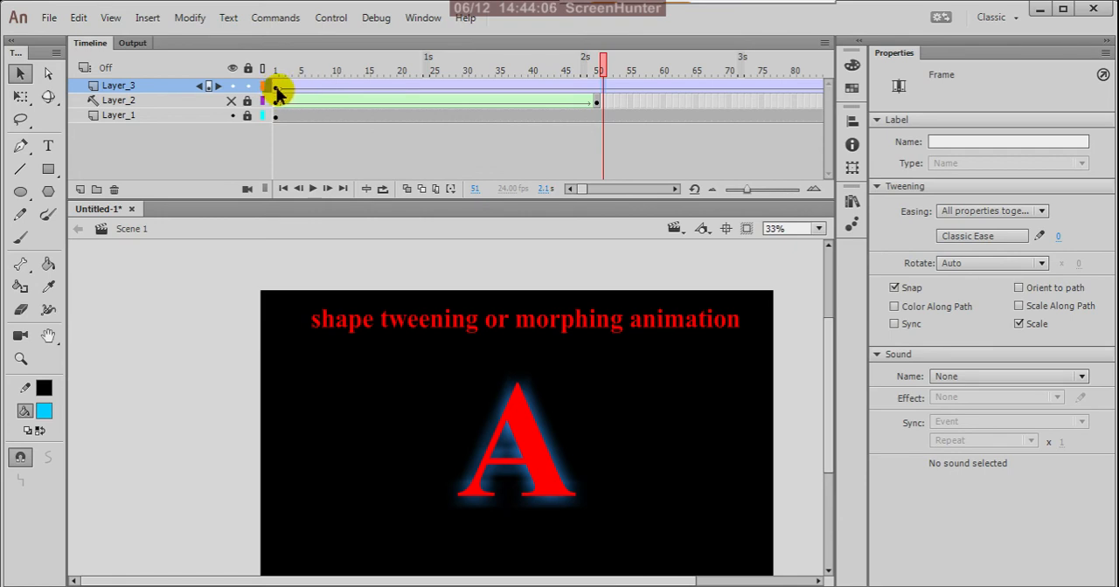
Set the Layer_3 classic tween to rotate clockwise (CW) 3 times, then test the movie and close the preview
{"action": "left_click", "coordinate": [275, 87]}
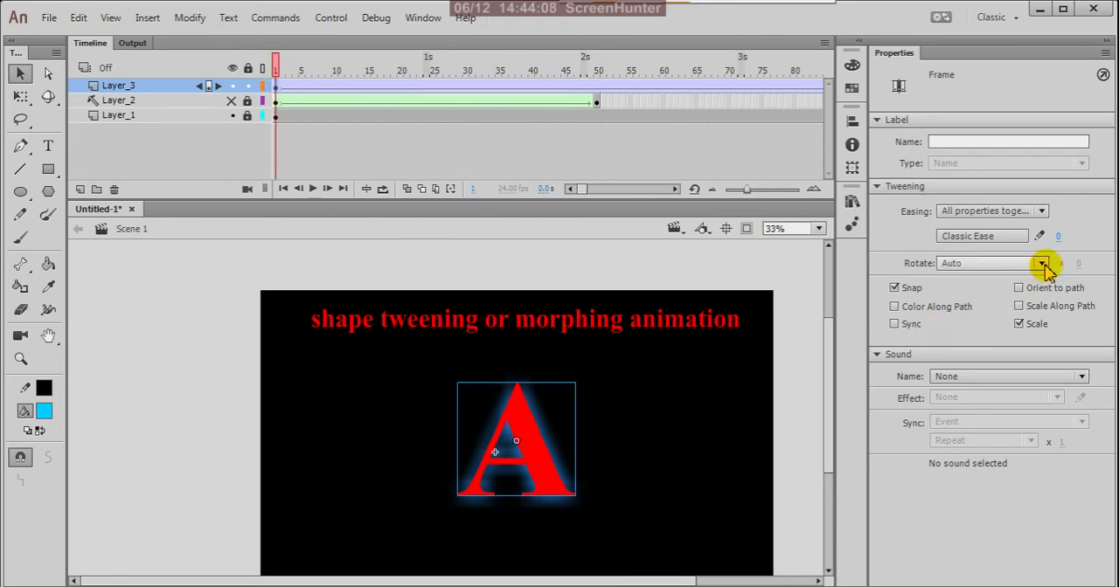
{"action": "left_click", "coordinate": [1043, 264]}
{"action": "left_click", "coordinate": [967, 317]}
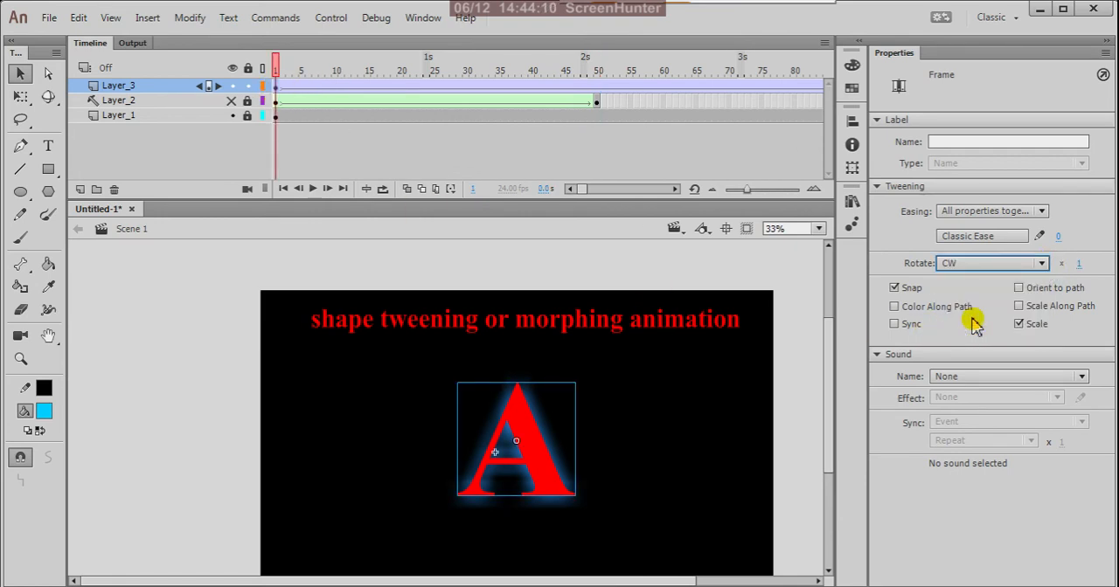
{"action": "left_click", "coordinate": [1081, 265]}
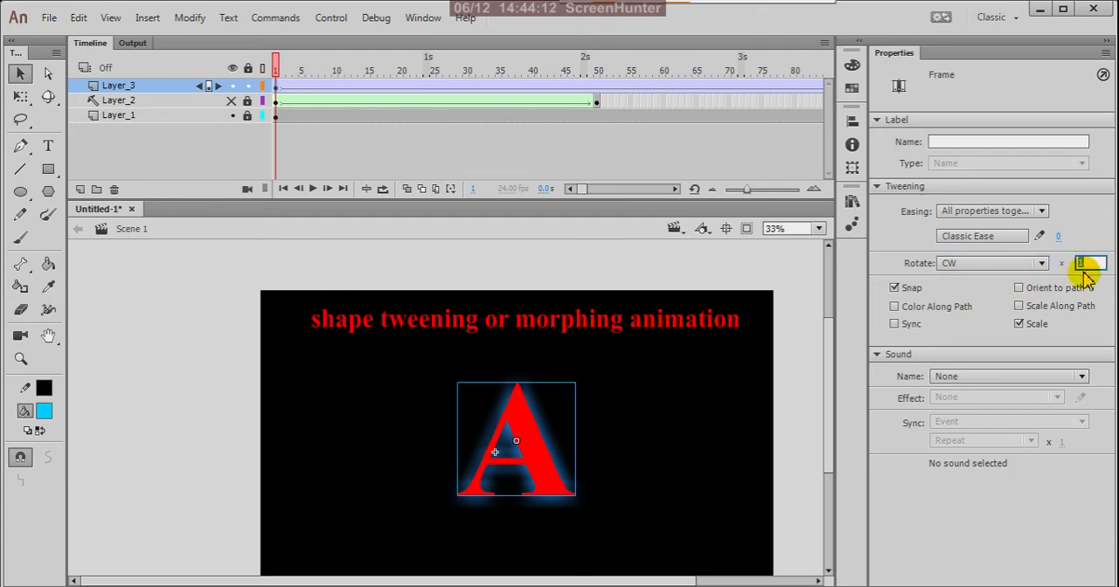
{"action": "type", "text": "3"}
{"action": "key", "text": "Return"}
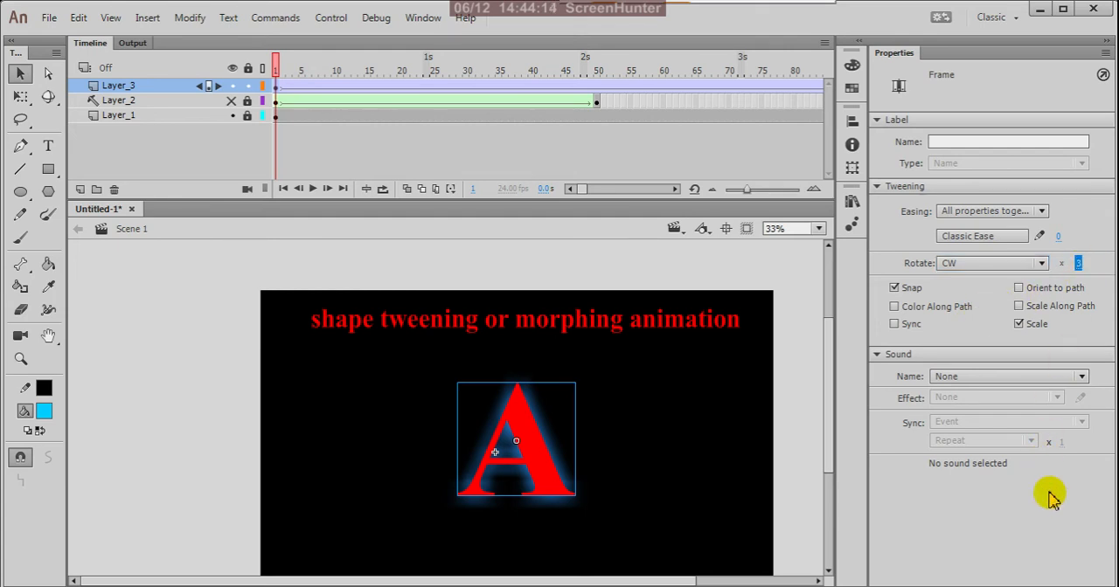
{"action": "key", "text": "ctrl+Return"}
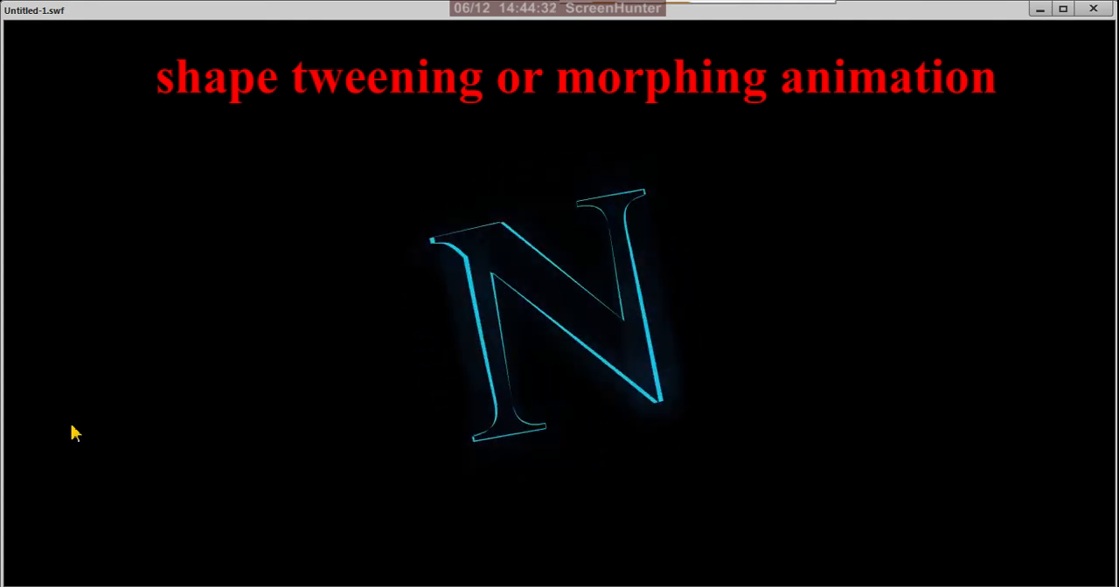
{"action": "left_click", "coordinate": [1095, 8]}
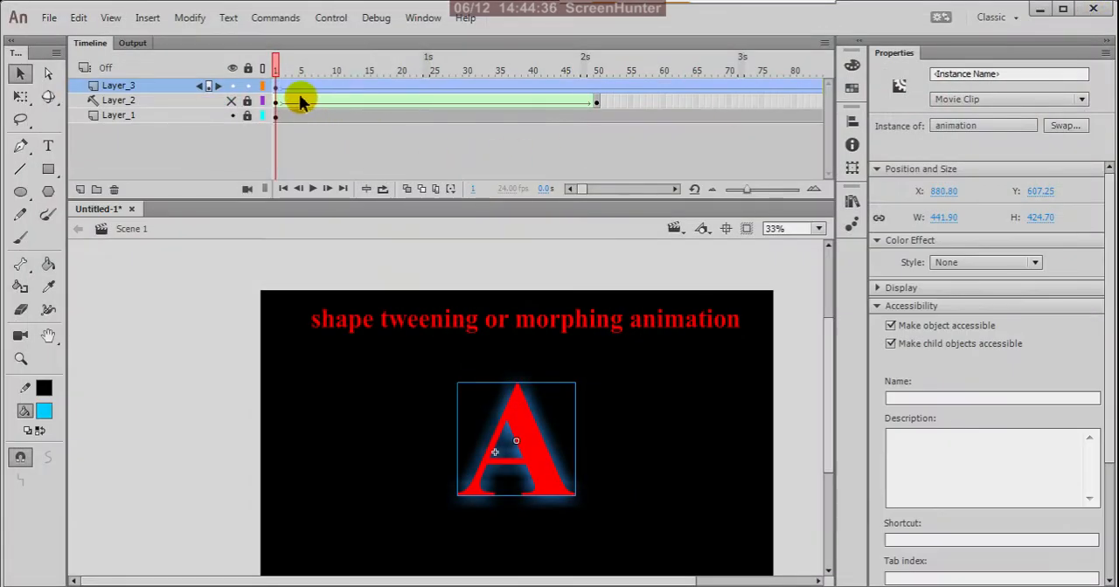
Undo the rotation setting, the classic tween and the frame 200 keyframe on Layer_3
{"action": "right_click", "coordinate": [370, 87]}
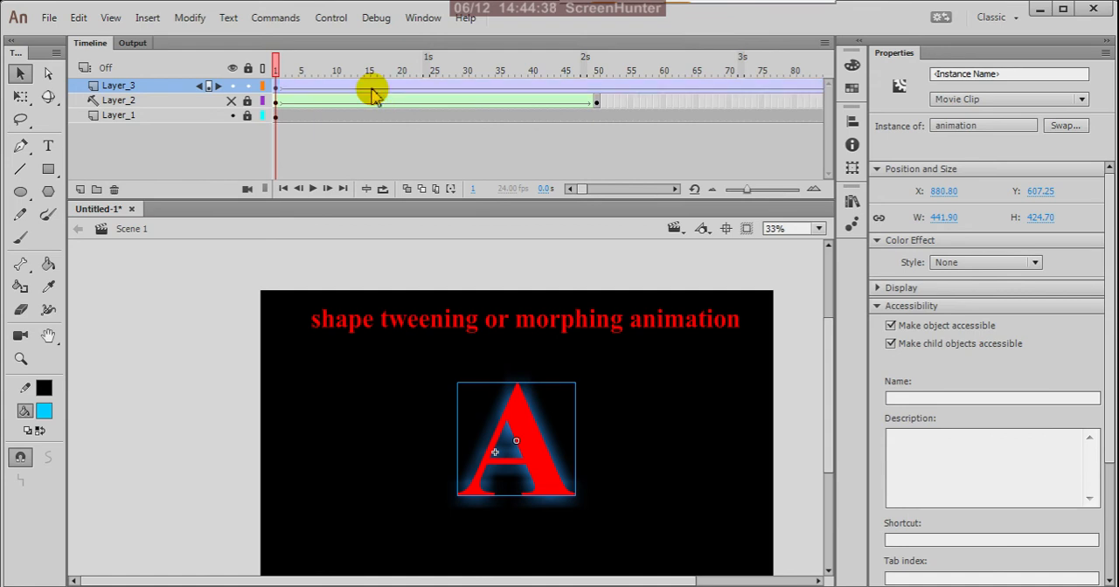
{"action": "key", "text": "ctrl+z"}
{"action": "key", "text": "ctrl+z"}
{"action": "key", "text": "ctrl+z"}
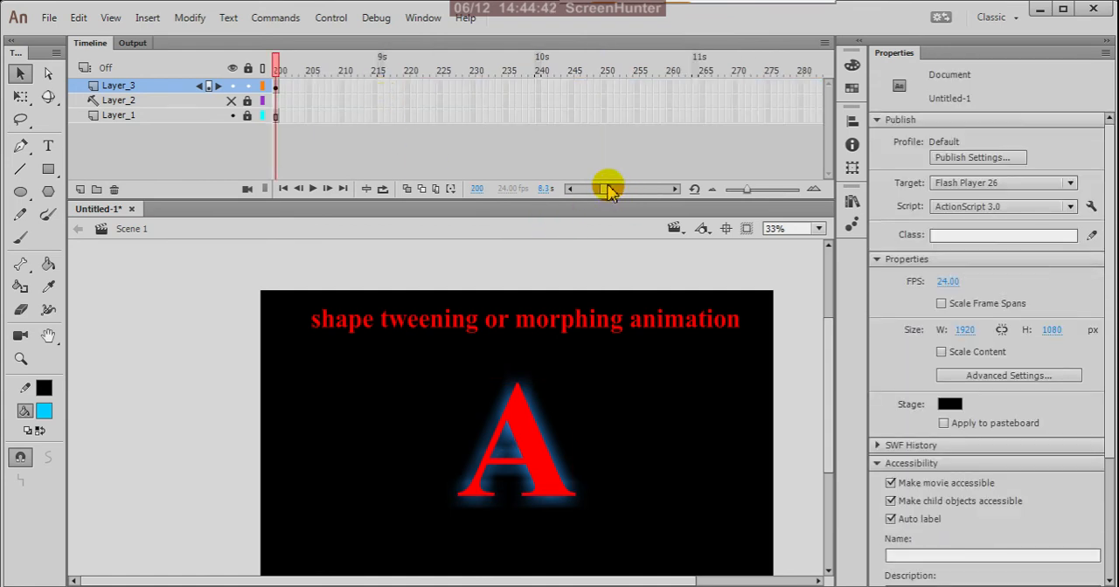
{"action": "left_click_drag", "start_coordinate": [607, 191], "coordinate": [599, 183]}
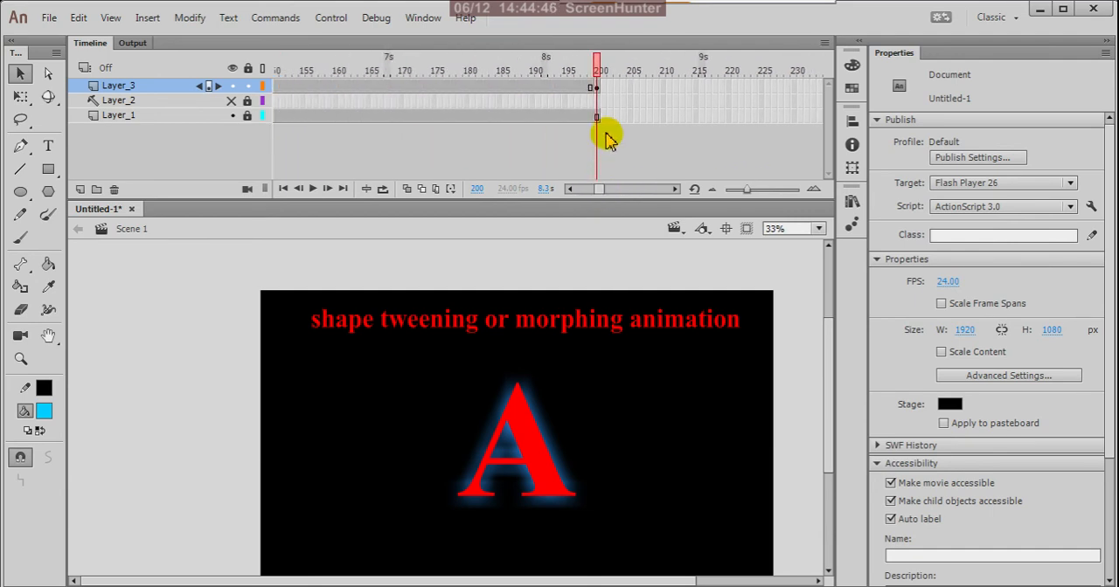
{"action": "key", "text": "ctrl+z"}
{"action": "left_click", "coordinate": [636, 155]}
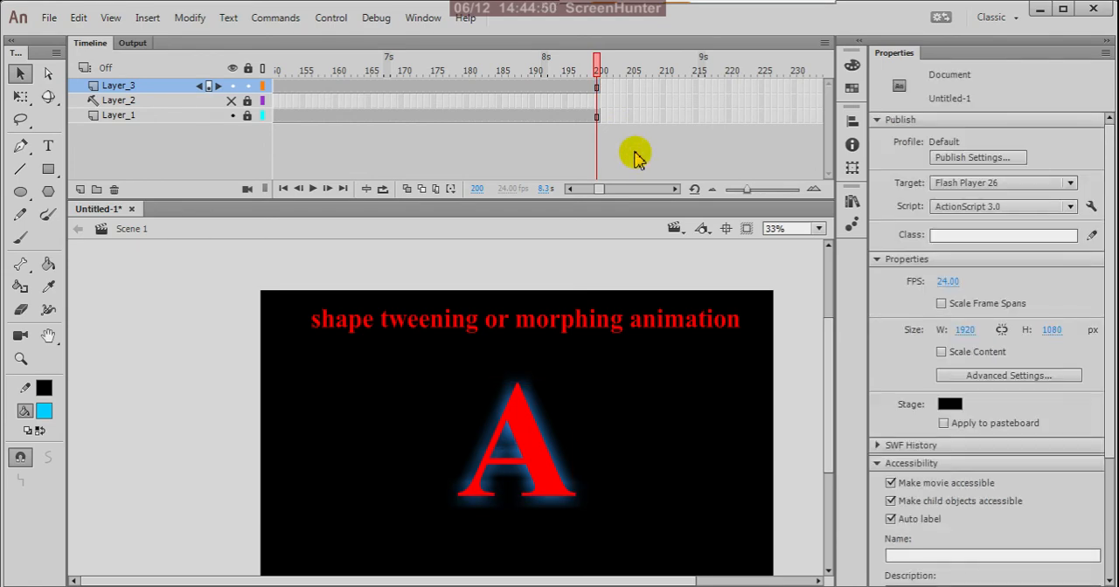
Save the document as "18. animate cc - shape tween animation" in the "arena flash recordings for rising stars" folder
{"action": "key", "text": "ctrl+s"}
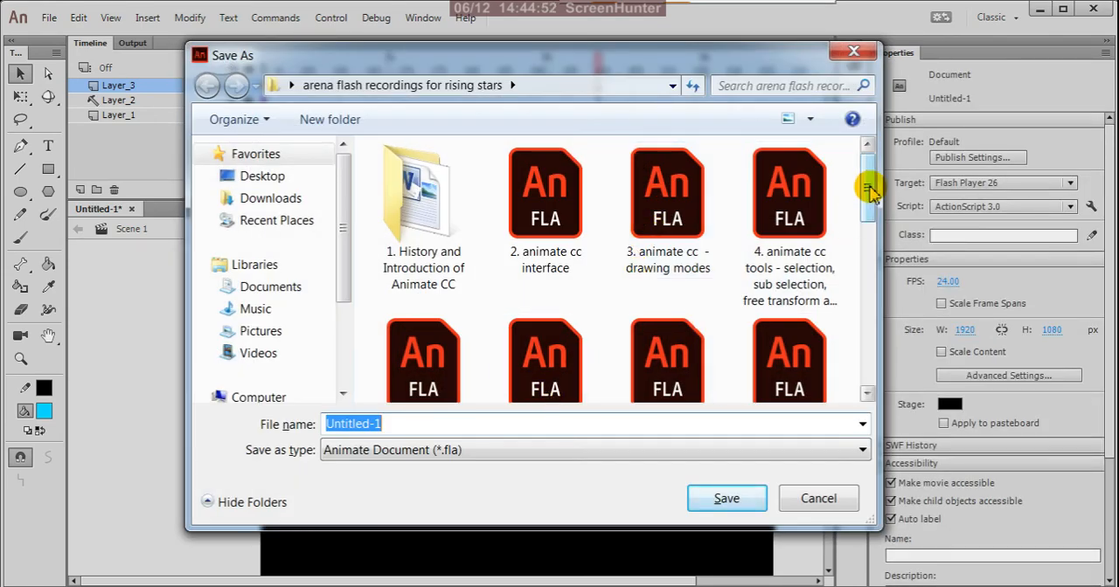
{"action": "left_click_drag", "start_coordinate": [870, 190], "coordinate": [786, 361]}
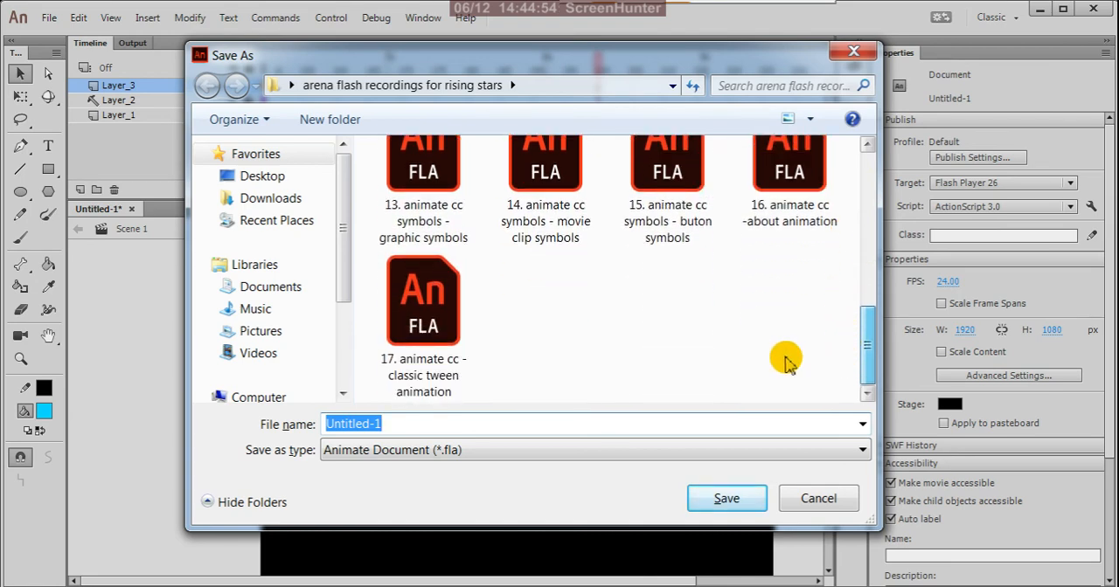
{"action": "left_click", "coordinate": [451, 339]}
{"action": "left_click", "coordinate": [339, 424]}
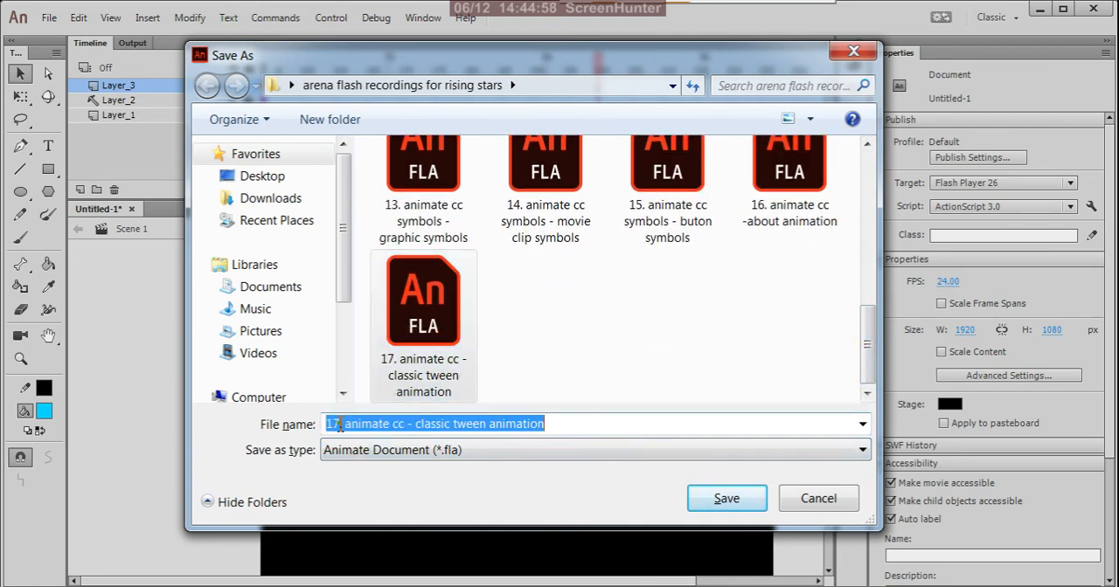
{"action": "left_click", "coordinate": [339, 424]}
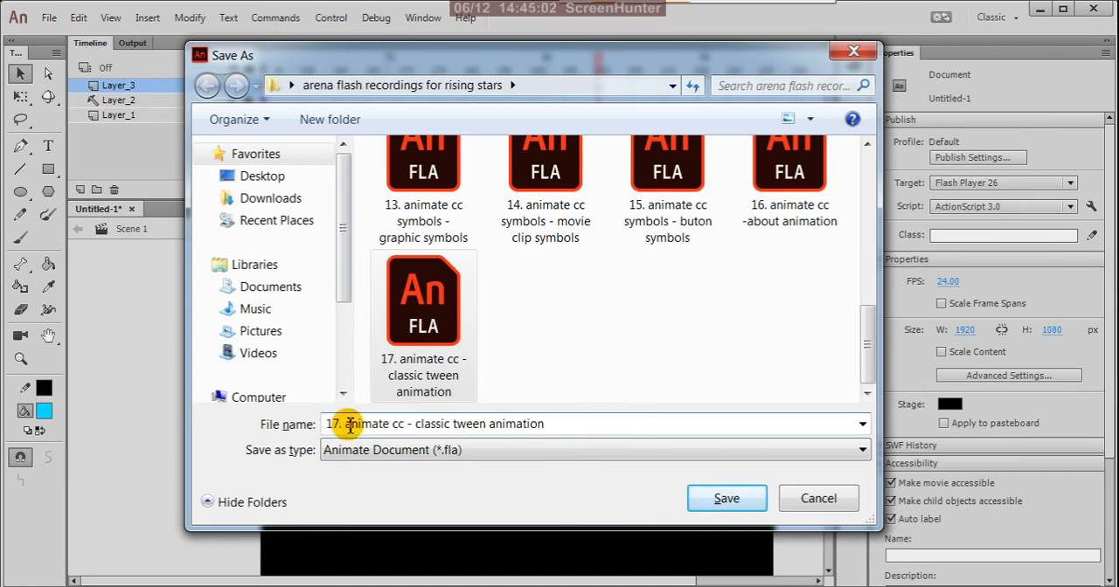
{"action": "key", "text": "BackSpace"}
{"action": "type", "text": "8"}
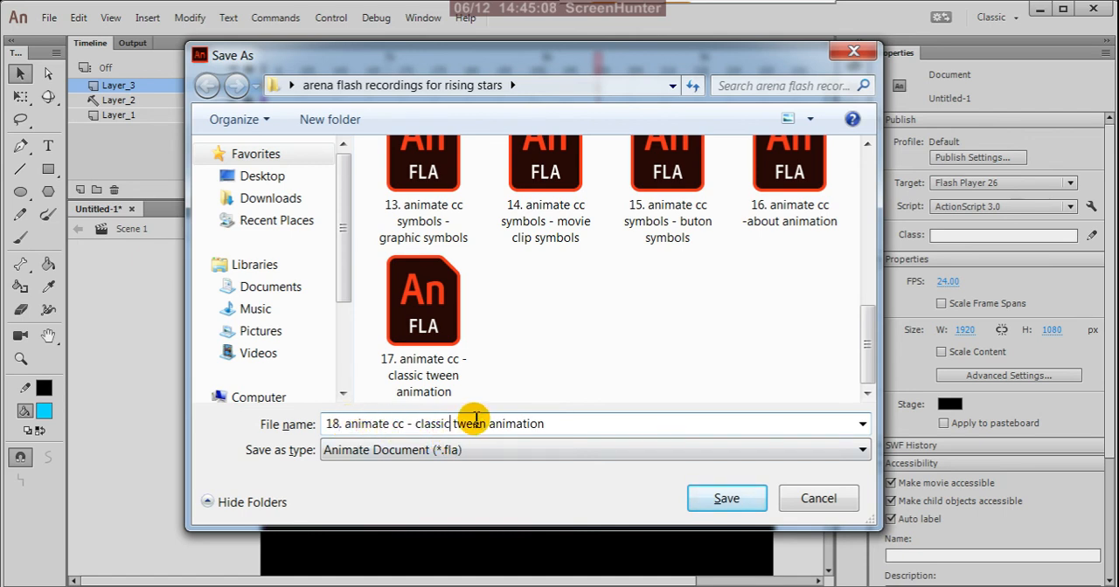
{"action": "key", "text": "BackSpace"}
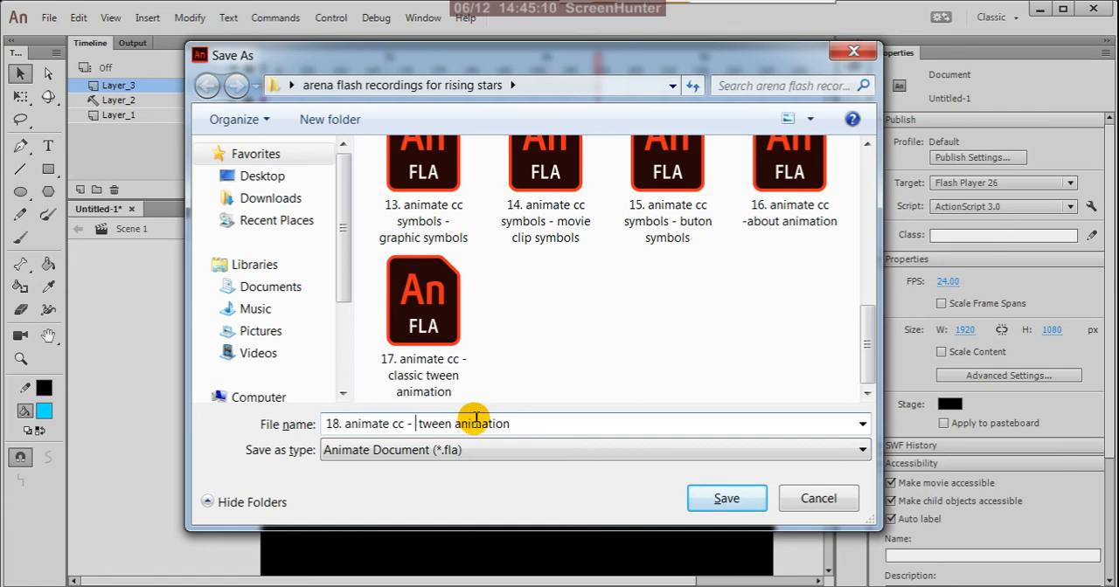
{"action": "type", "text": "shape"}
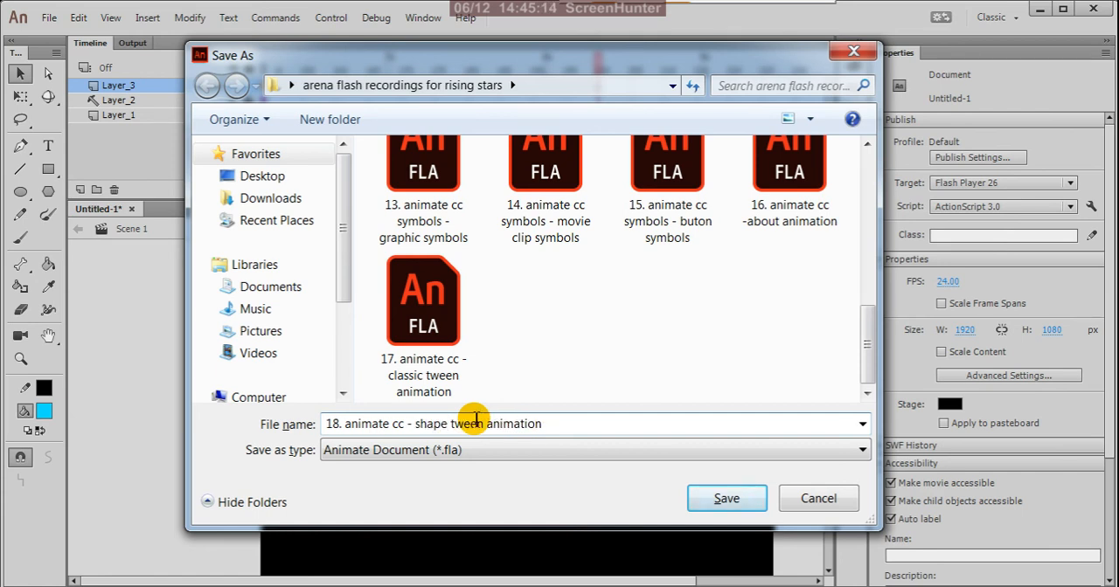
{"action": "left_click", "coordinate": [739, 506]}
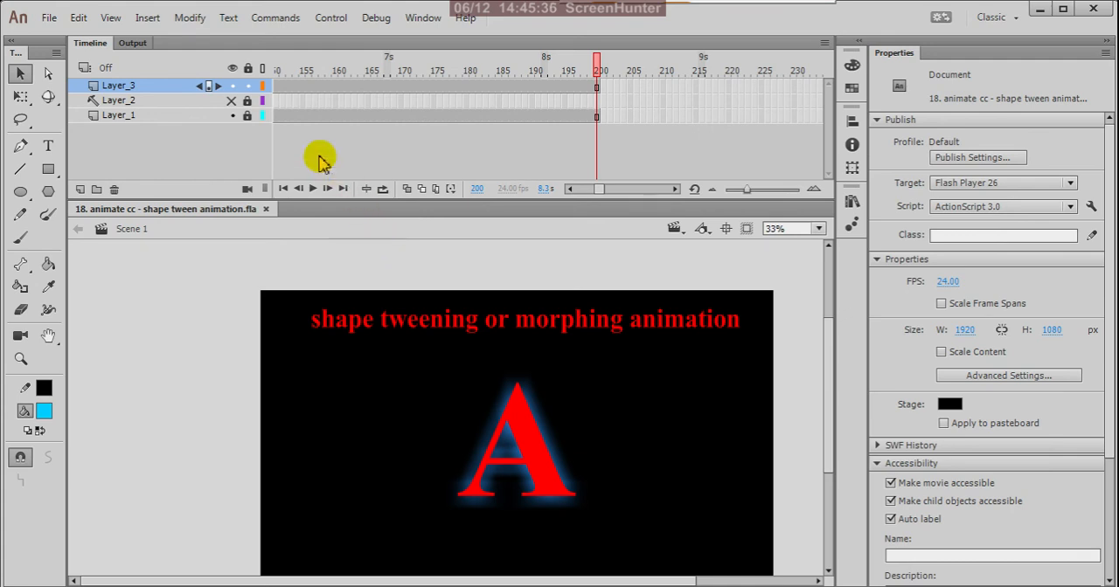
Hide and lock Layer_3, show and unlock Layer_2, and check its keyframes at frames 1 and 50
{"action": "left_click", "coordinate": [232, 85]}
{"action": "left_click", "coordinate": [233, 101]}
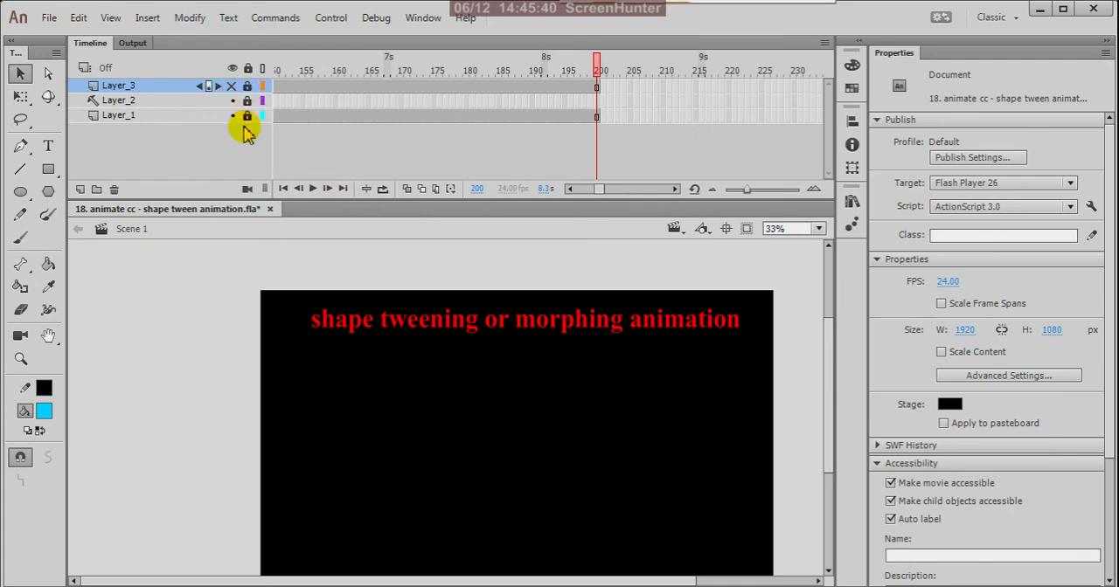
{"action": "left_click_drag", "start_coordinate": [601, 189], "coordinate": [439, 160]}
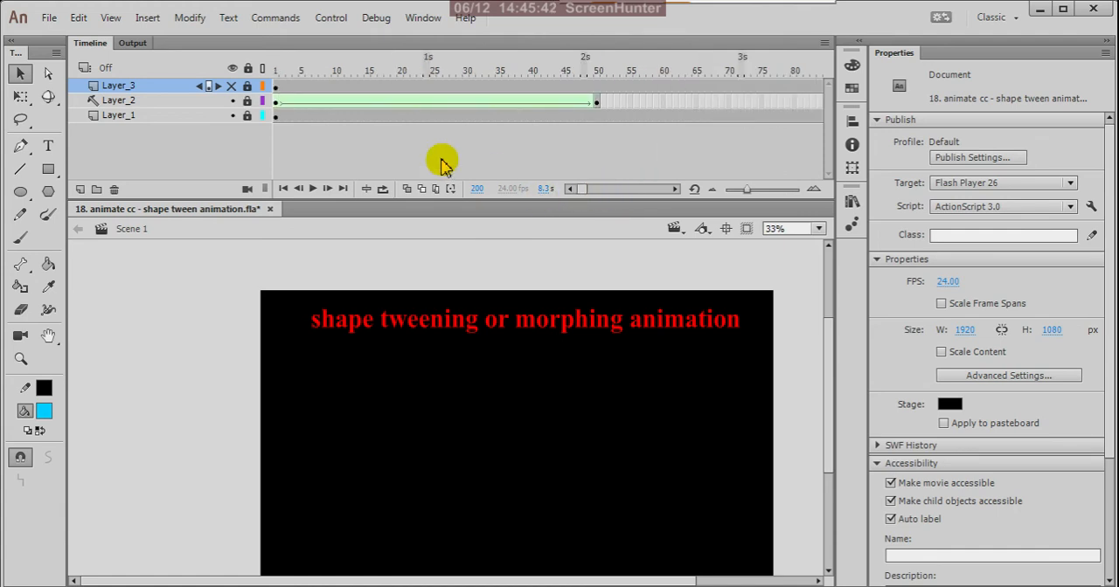
{"action": "left_click", "coordinate": [276, 105]}
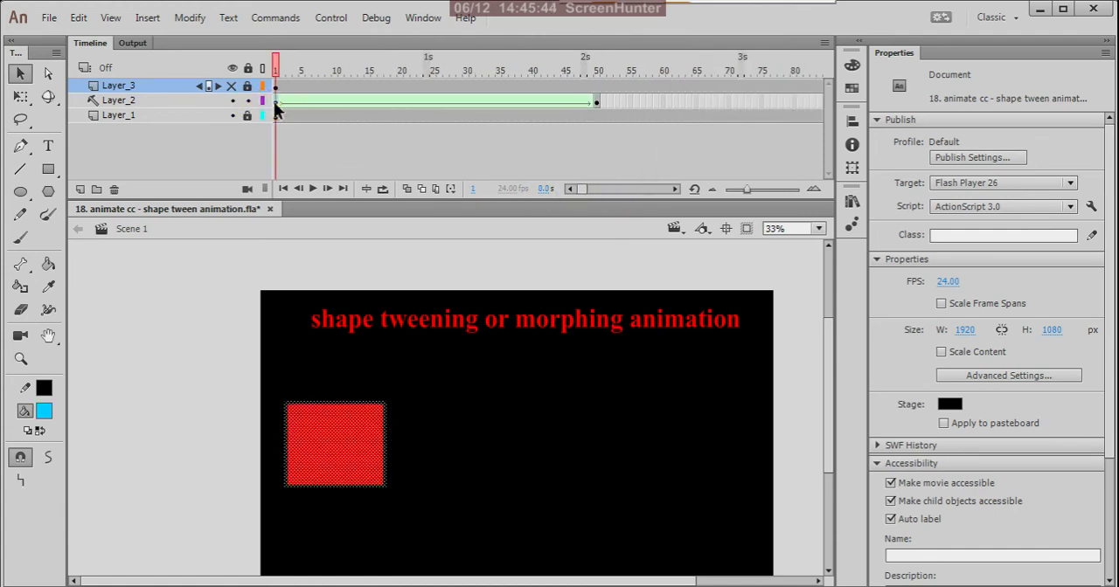
{"action": "left_click", "coordinate": [594, 105]}
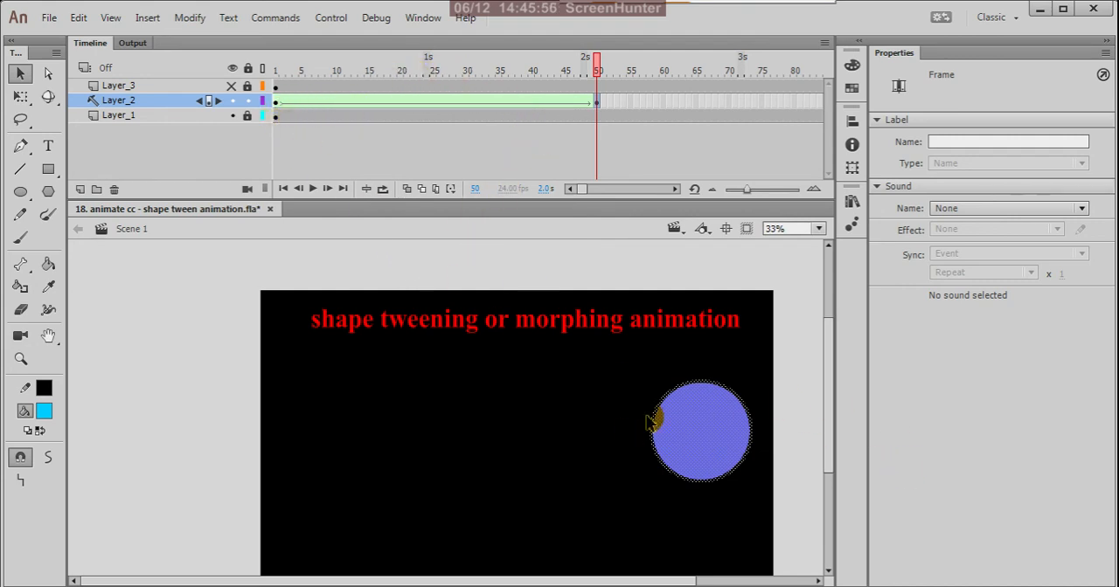
Insert a keyframe at frame 25 of Layer_2's shape tween and delete the shape in it
{"action": "left_click", "coordinate": [432, 106]}
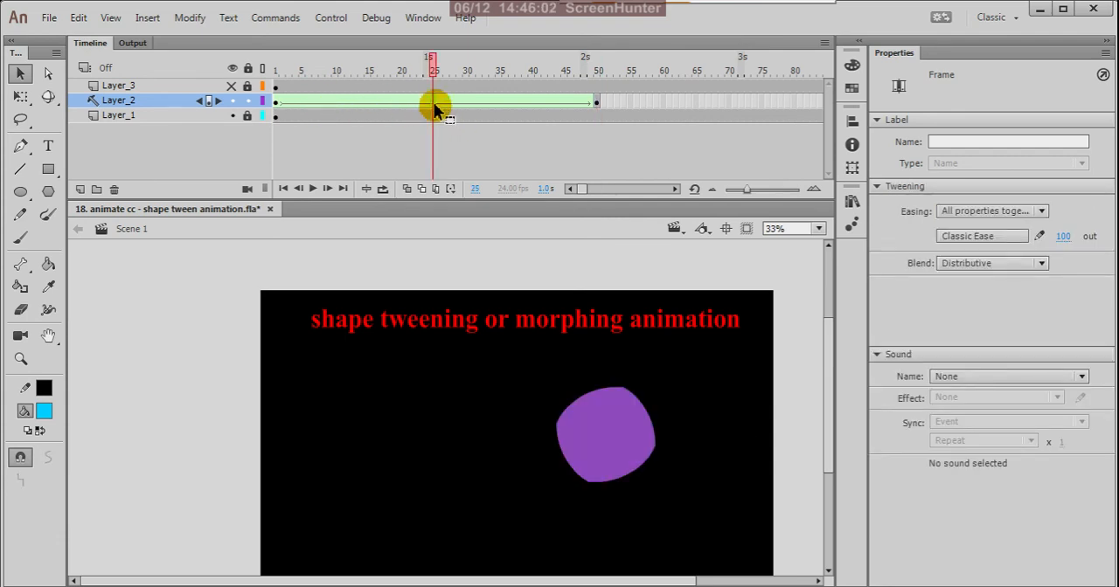
{"action": "right_click", "coordinate": [435, 108]}
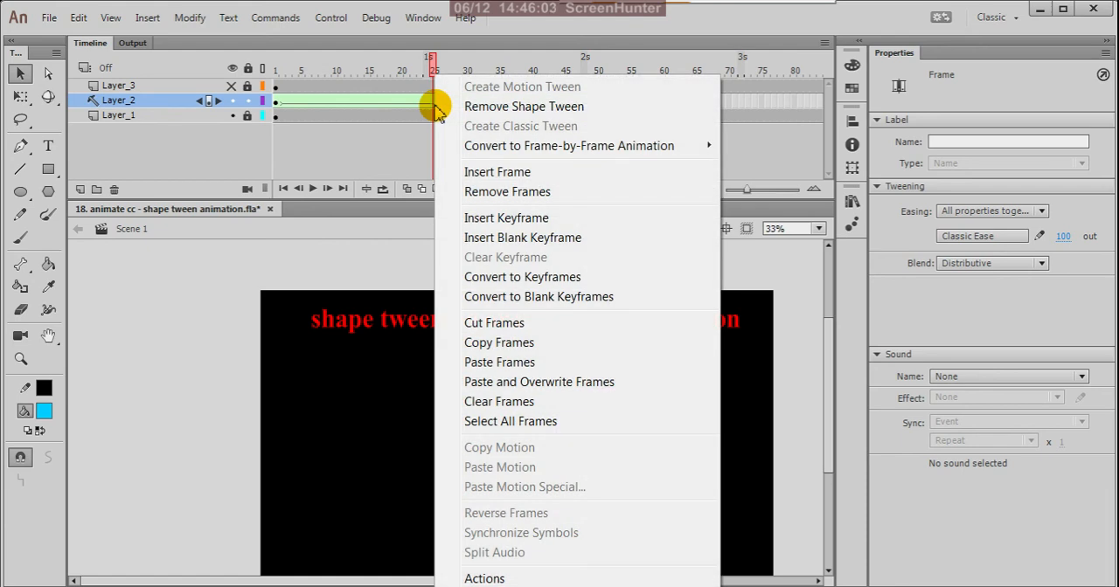
{"action": "left_click", "coordinate": [477, 218]}
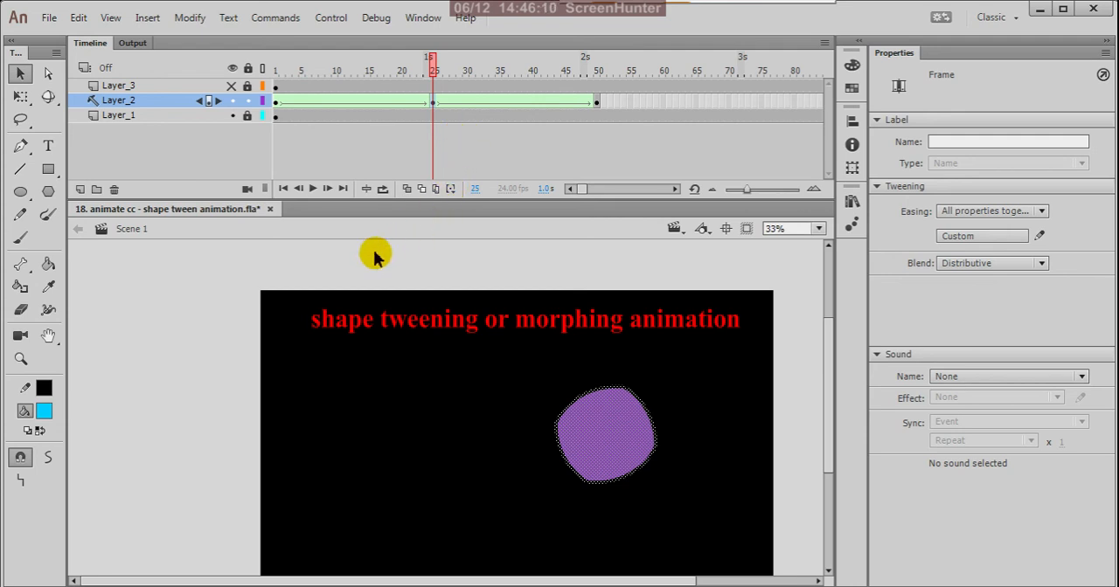
{"action": "key", "text": "Delete"}
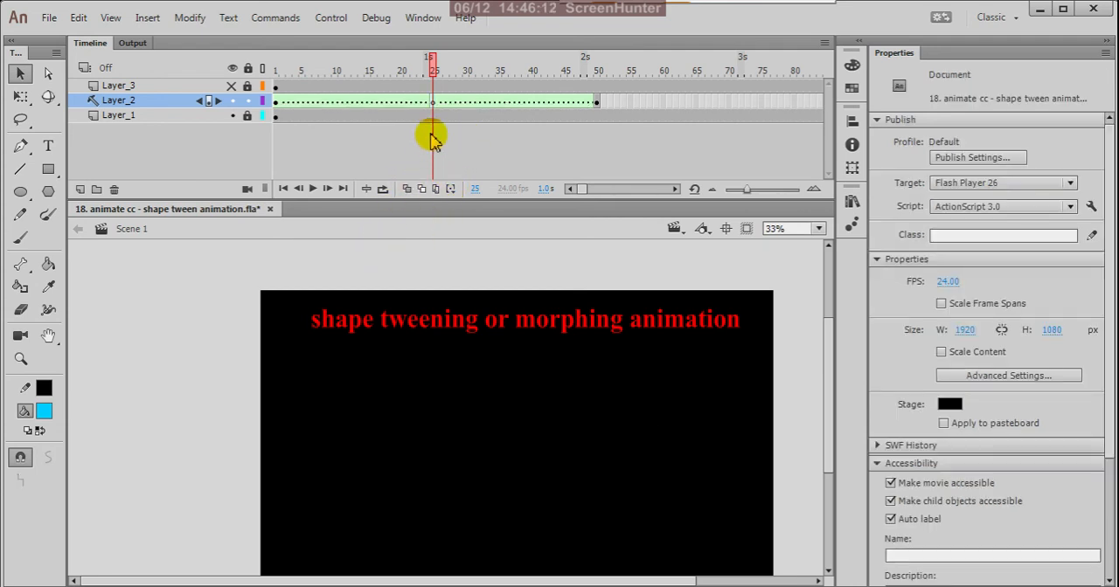
Draw a light blue five-pointed star about 683 by 718 px at frame 25 of Layer_2, using the PolyStar Tool's star style
{"action": "left_click", "coordinate": [434, 103]}
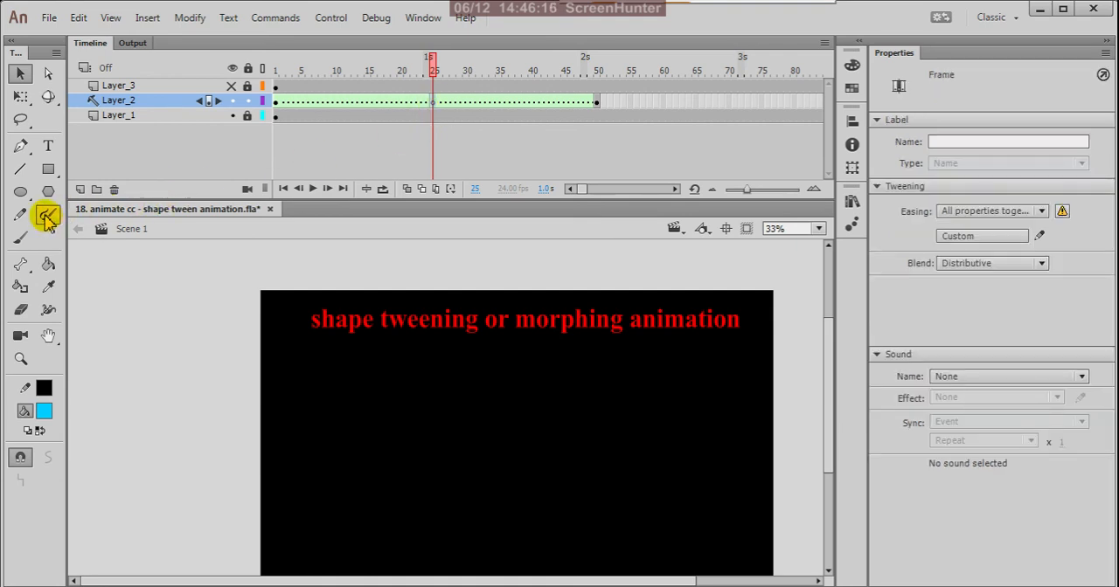
{"action": "left_click", "coordinate": [21, 192]}
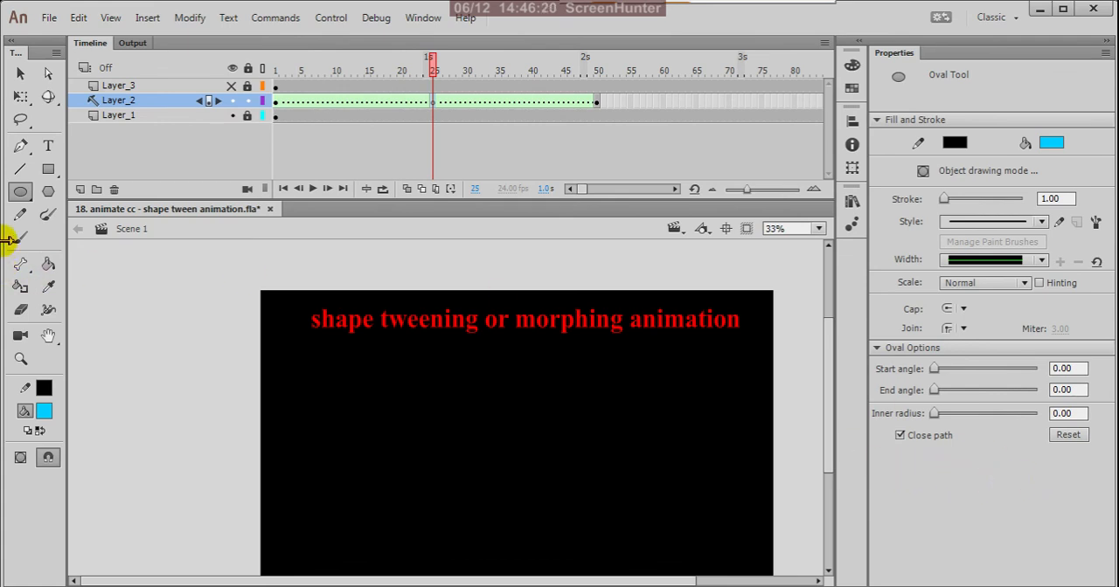
{"action": "left_click", "coordinate": [49, 194]}
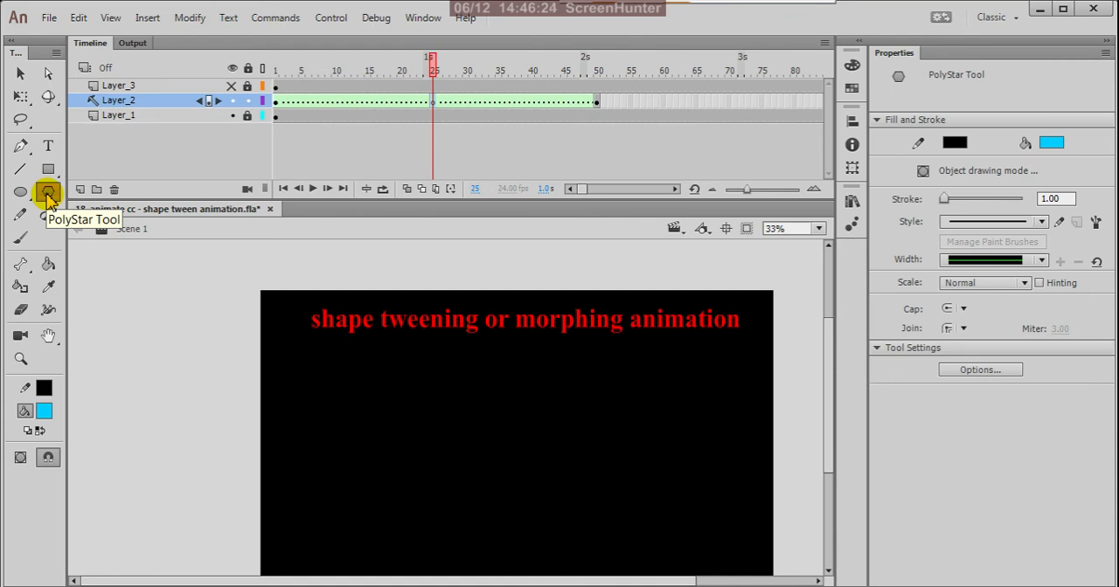
{"action": "left_click", "coordinate": [965, 372]}
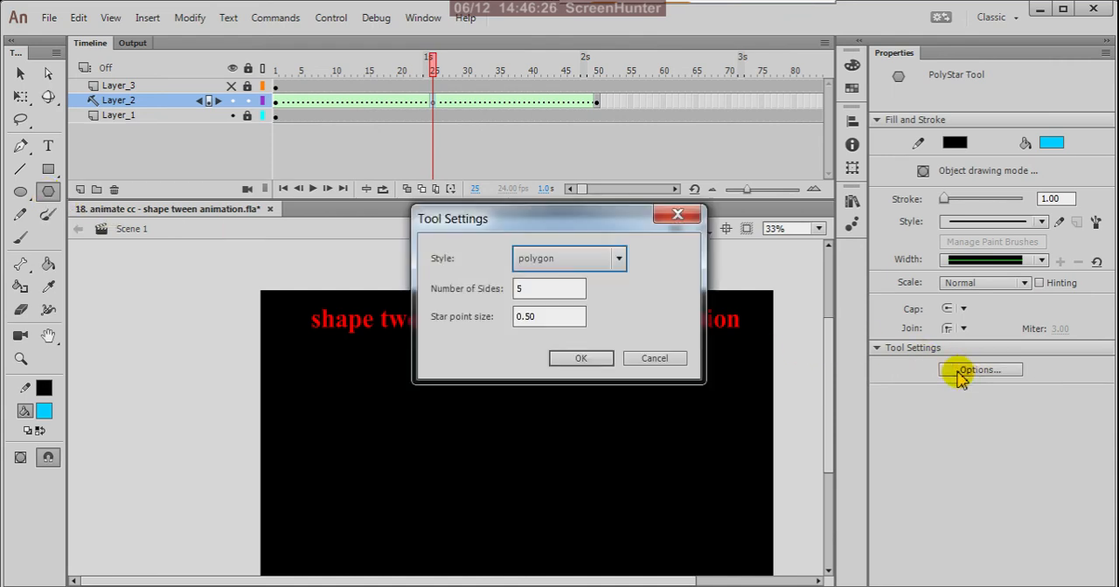
{"action": "left_click", "coordinate": [617, 258]}
{"action": "left_click", "coordinate": [572, 306]}
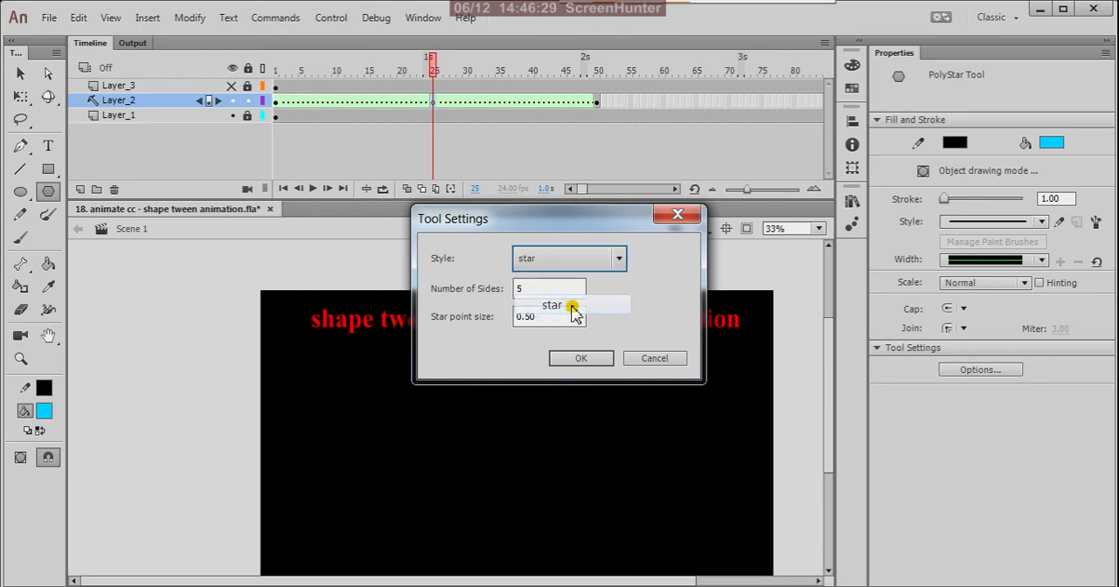
{"action": "left_click", "coordinate": [582, 359]}
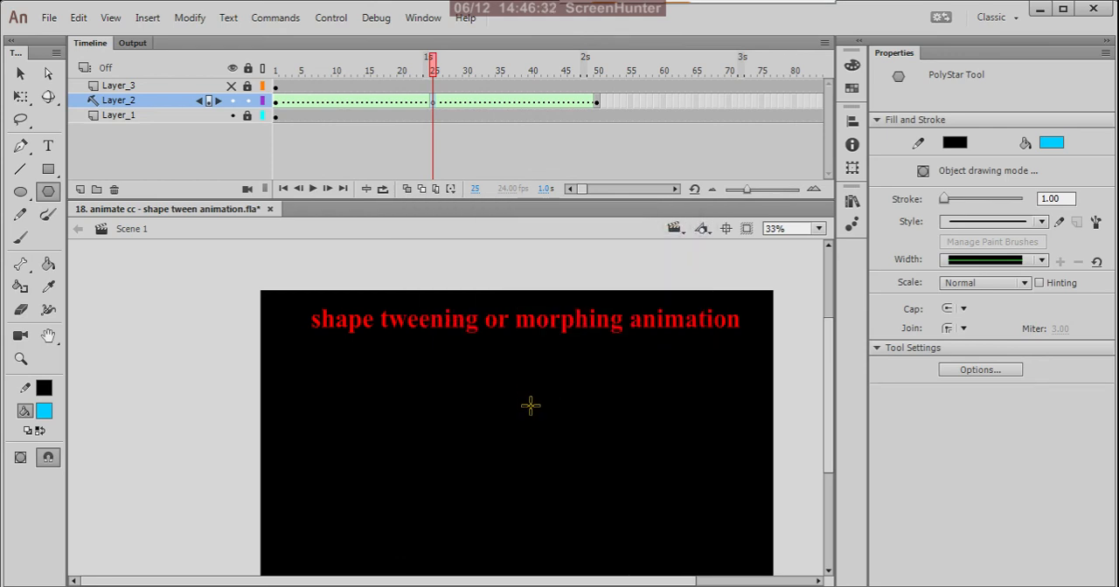
{"action": "left_click_drag", "start_coordinate": [583, 442], "coordinate": [622, 460]}
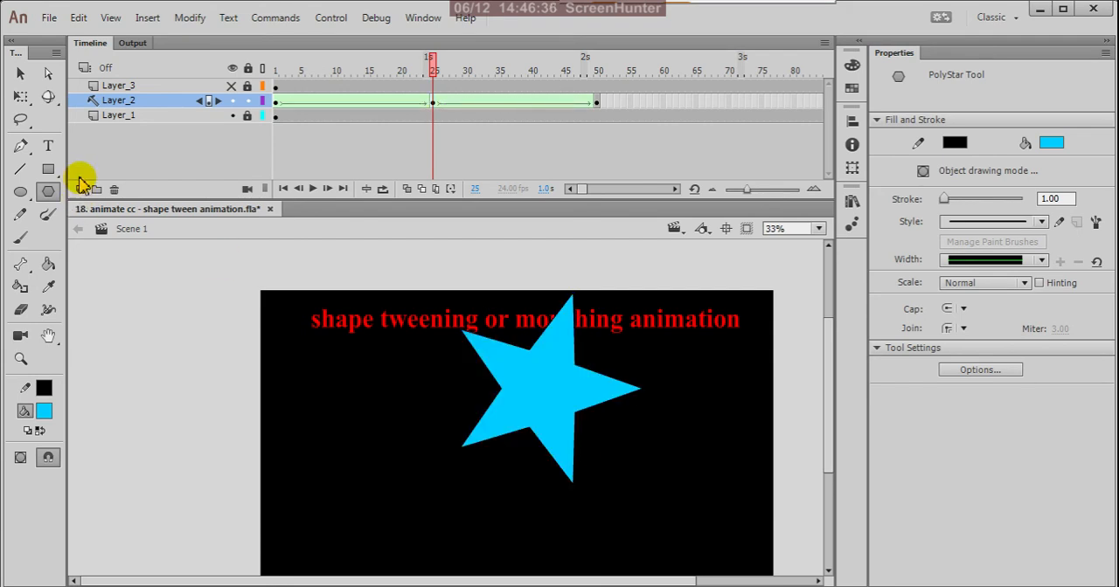
Move the star at frame 25 down below the title text, to about X 750, Y 279
{"action": "left_click", "coordinate": [20, 75]}
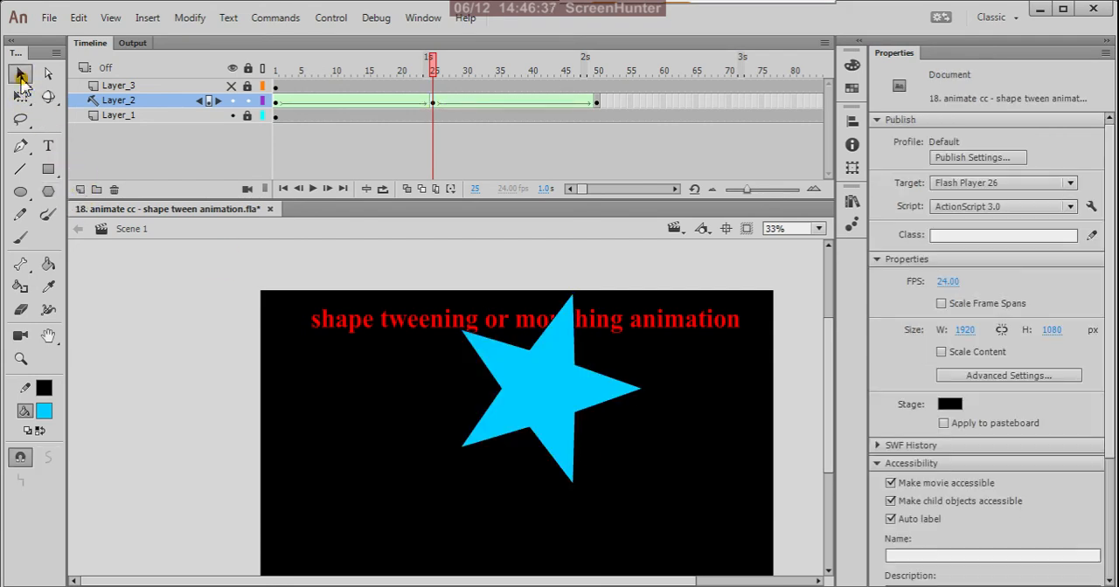
{"action": "left_click", "coordinate": [430, 105]}
{"action": "left_click_drag", "start_coordinate": [567, 402], "coordinate": [552, 469]}
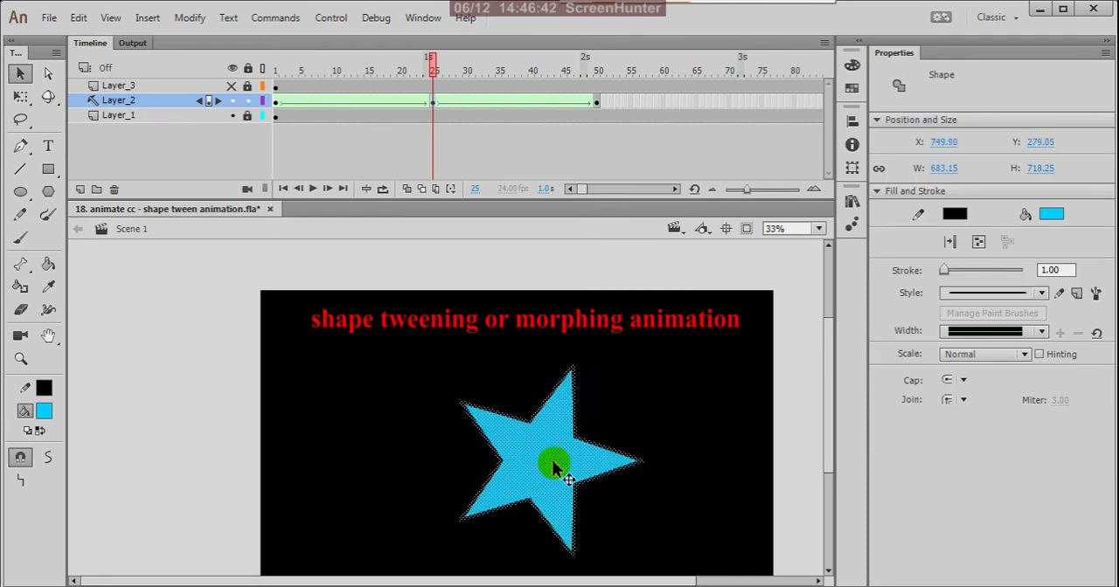
Return to frame 1 and test the movie to check the square-star-circle morph
{"action": "left_click_drag", "start_coordinate": [434, 70], "coordinate": [260, 180]}
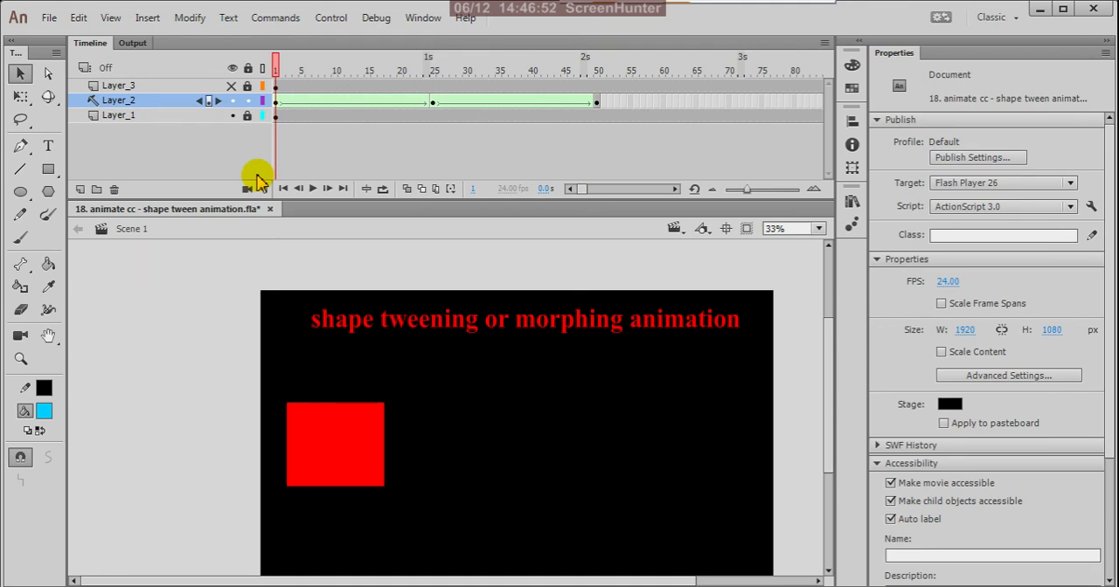
{"action": "key", "text": "ctrl+Return"}
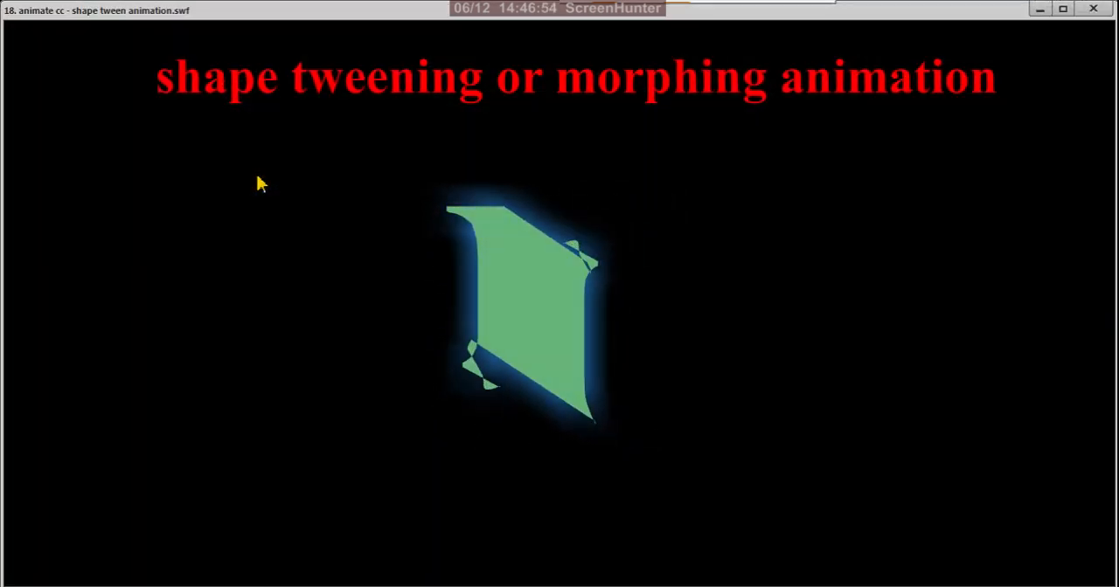
{"action": "left_click", "coordinate": [1092, 9]}
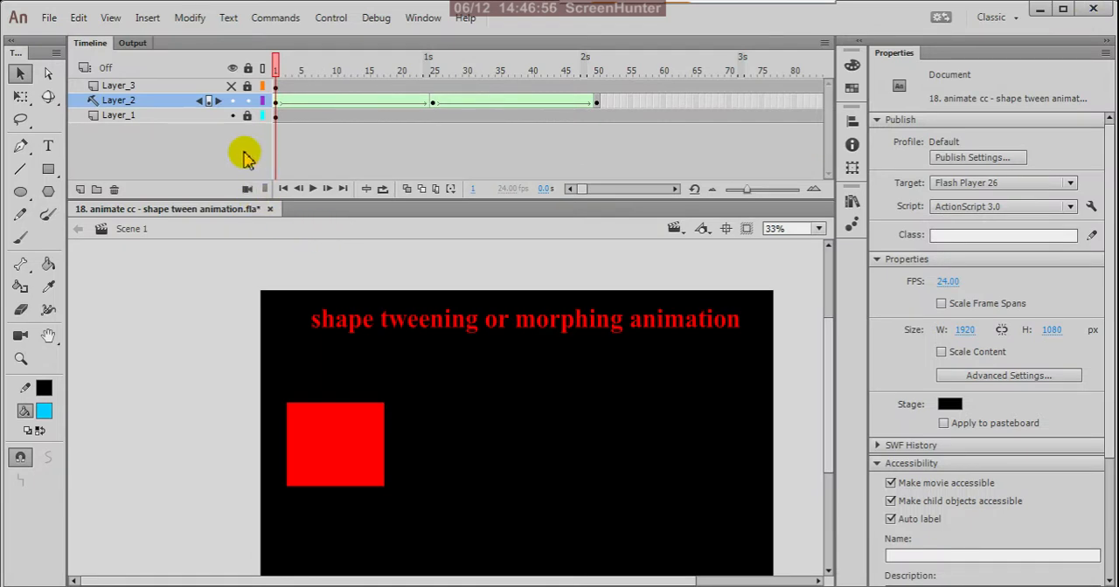
Convert Layer_3 to a guide layer and test the movie without it
{"action": "left_click", "coordinate": [174, 86]}
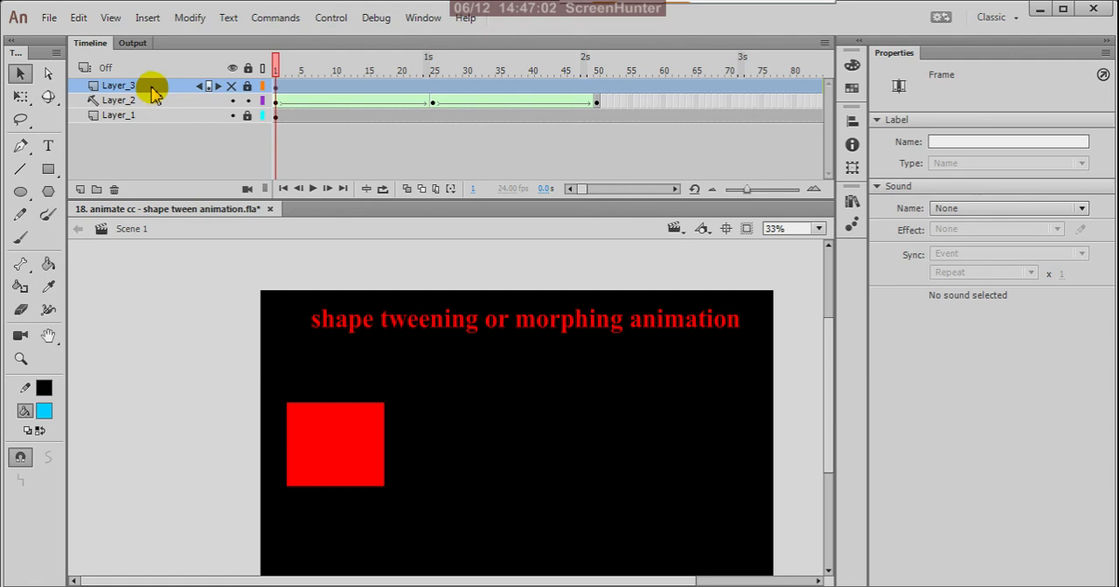
{"action": "right_click", "coordinate": [152, 88]}
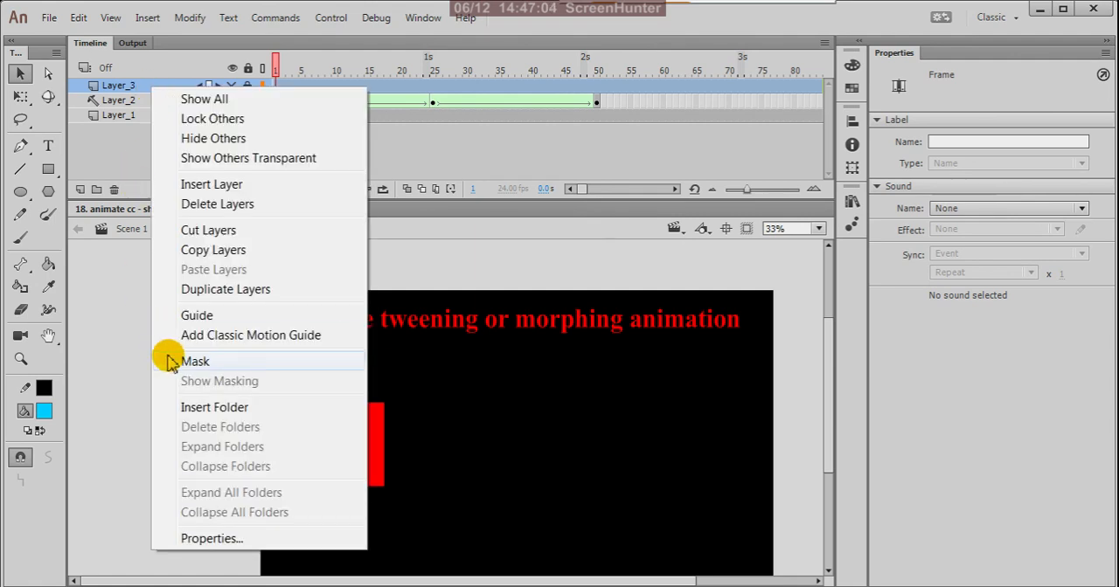
{"action": "left_click", "coordinate": [200, 315]}
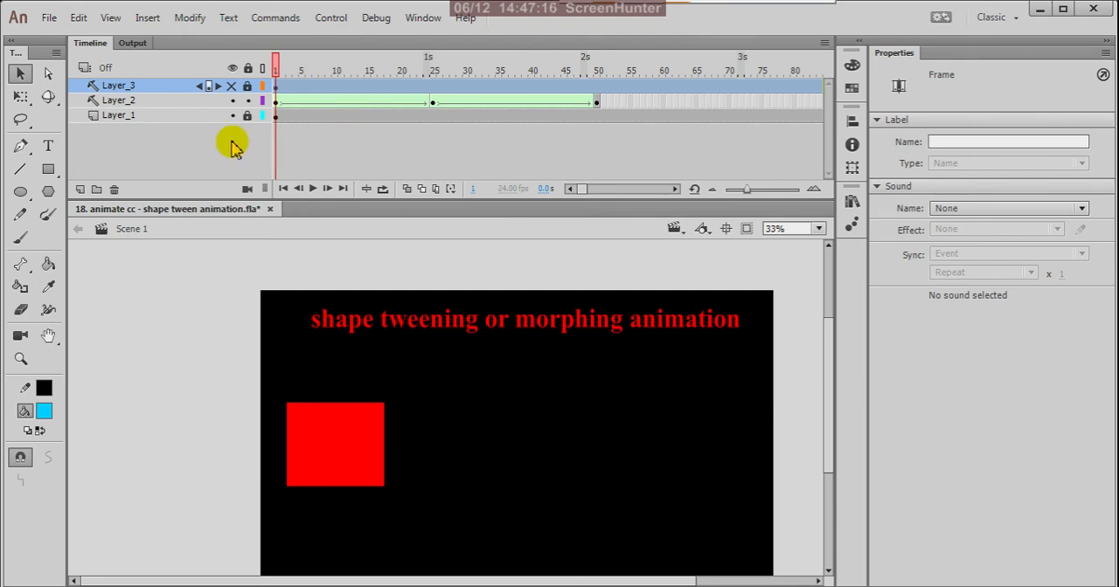
{"action": "key", "text": "ctrl+Return"}
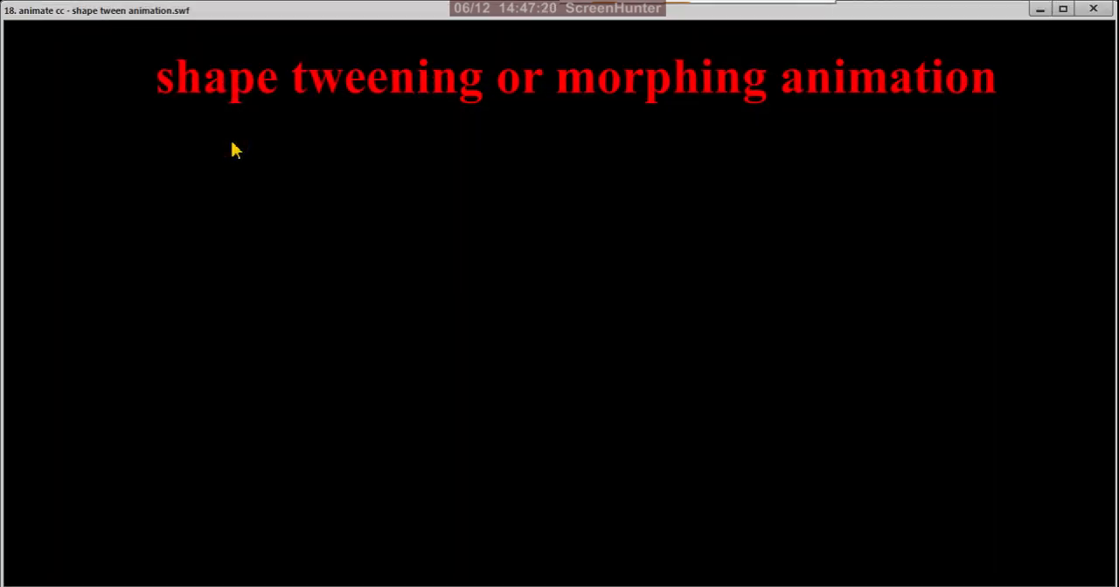
{"action": "left_click", "coordinate": [1092, 9]}
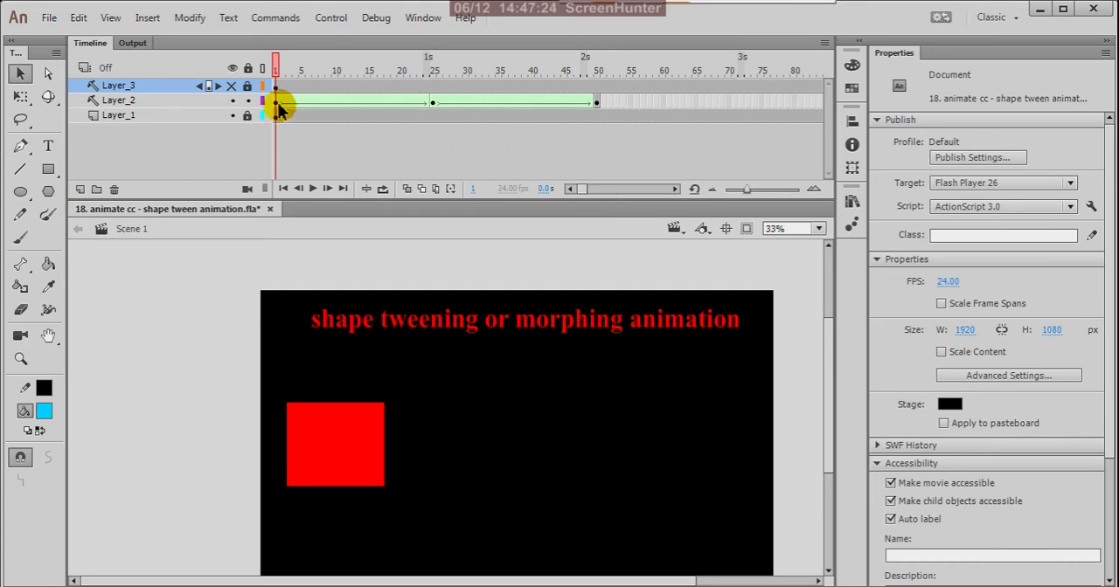
Play the timeline from frame 1 of Layer_2, return to its first keyframe and test the movie again
{"action": "left_click", "coordinate": [280, 103]}
{"action": "left_click_drag", "start_coordinate": [280, 73], "coordinate": [266, 179]}
{"action": "left_click", "coordinate": [312, 189]}
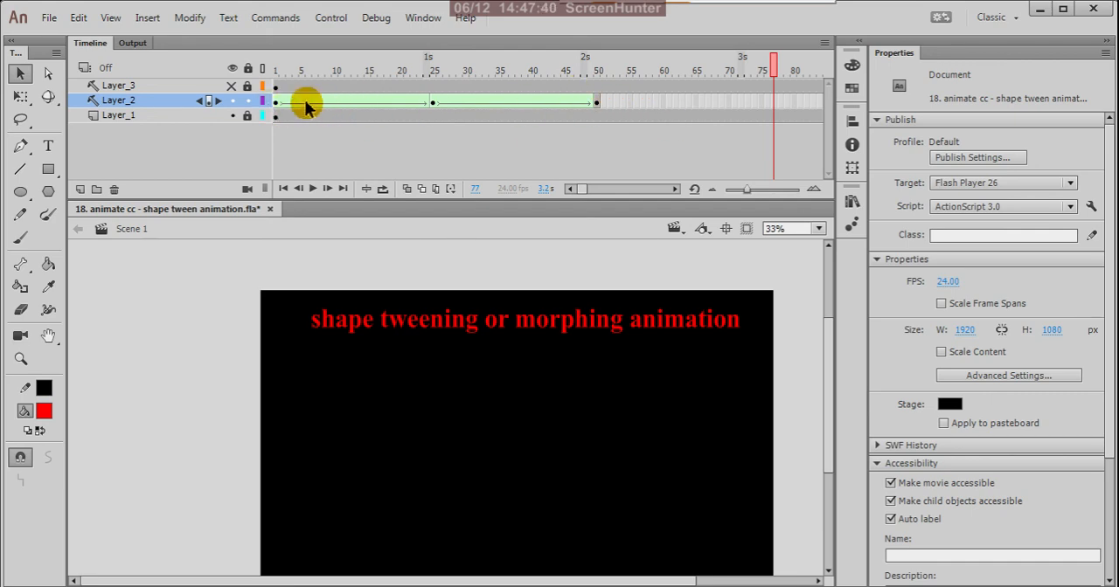
{"action": "left_click", "coordinate": [276, 102]}
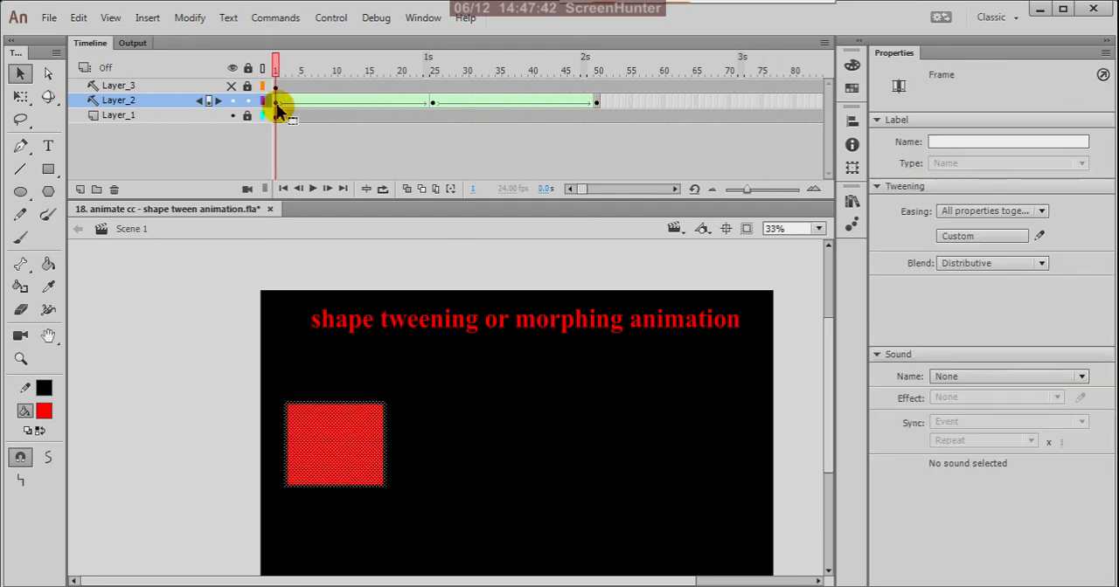
{"action": "left_click", "coordinate": [277, 104]}
{"action": "key", "text": "ctrl+Return"}
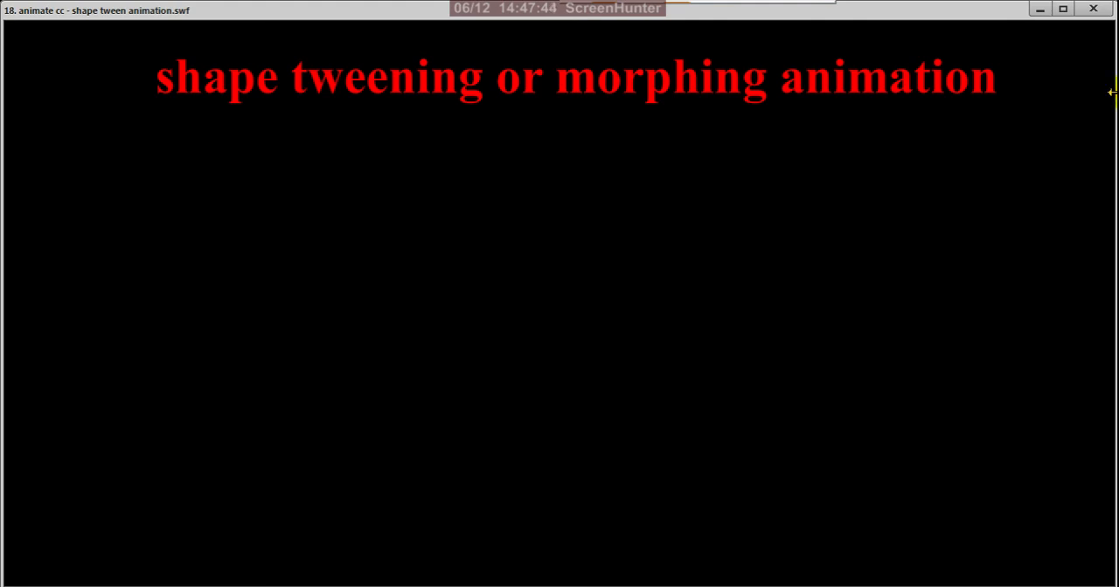
{"action": "left_click", "coordinate": [1093, 11]}
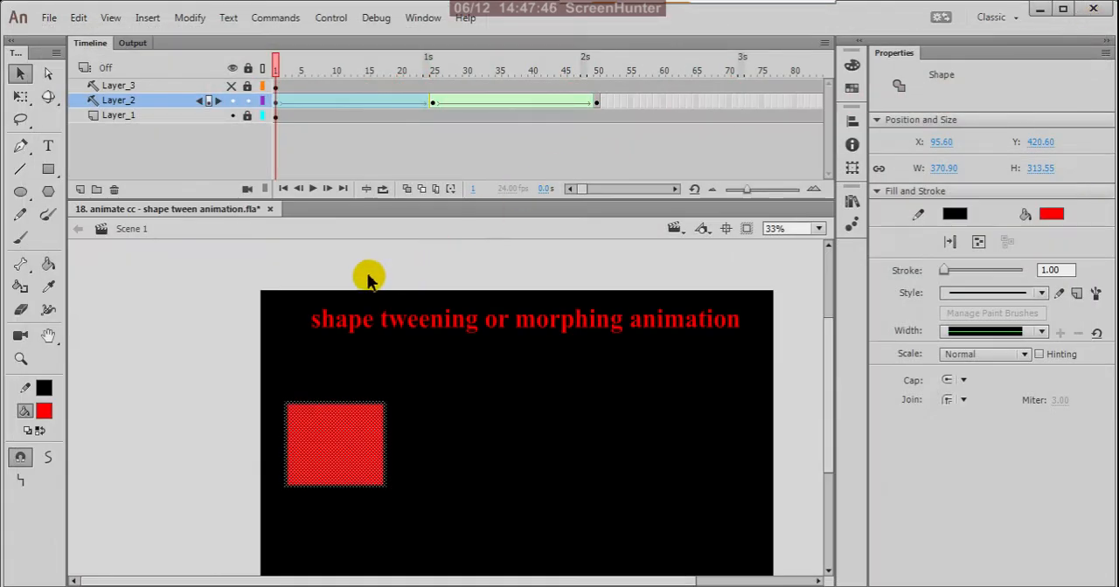
{"action": "left_click", "coordinate": [278, 133]}
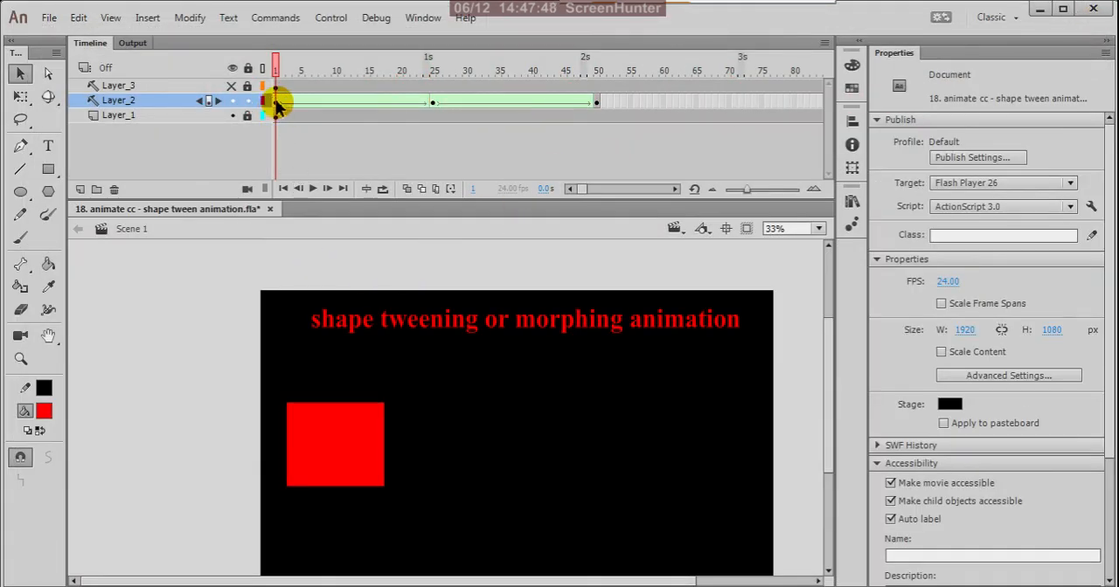
{"action": "left_click", "coordinate": [276, 103]}
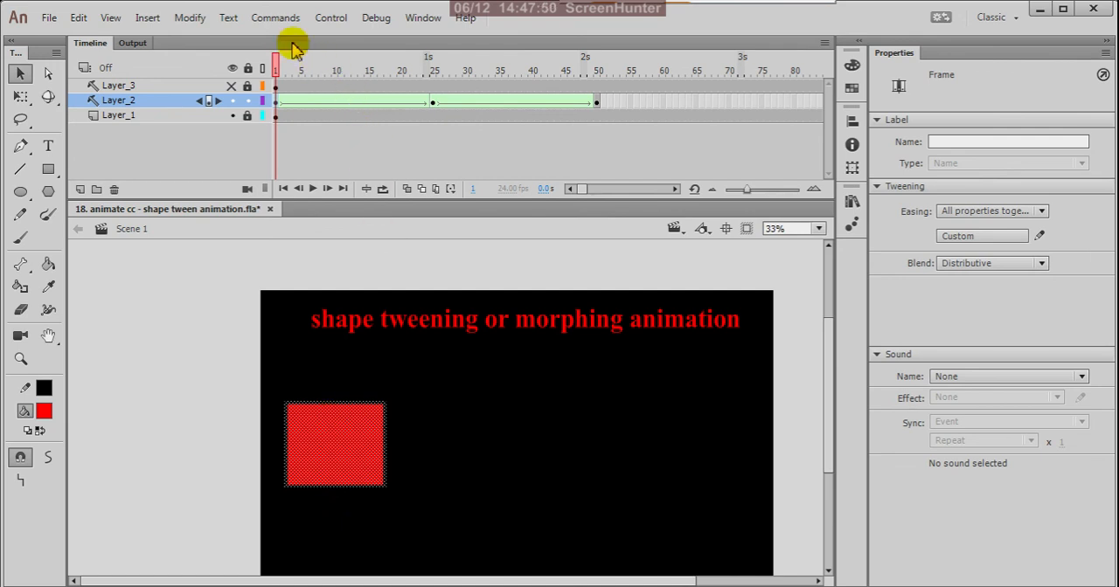
{"action": "mouse_move", "coordinate": [277, 67]}
{"action": "left_mouse_down"}
{"action": "mouse_move", "coordinate": [336, 83]}
{"action": "mouse_move", "coordinate": [275, 83]}
{"action": "left_mouse_up"}
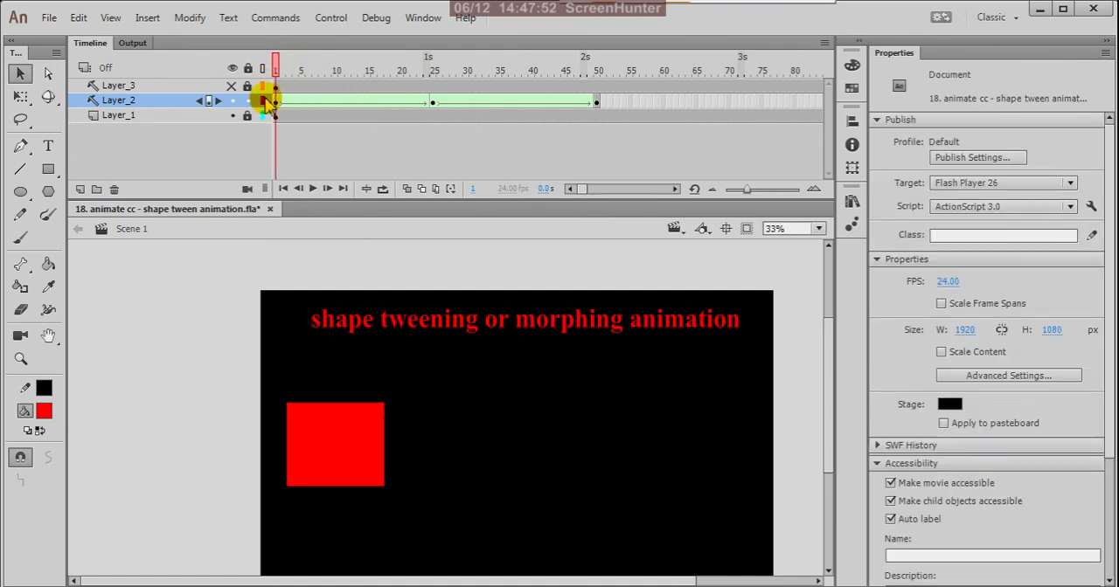
{"action": "left_click", "coordinate": [276, 105]}
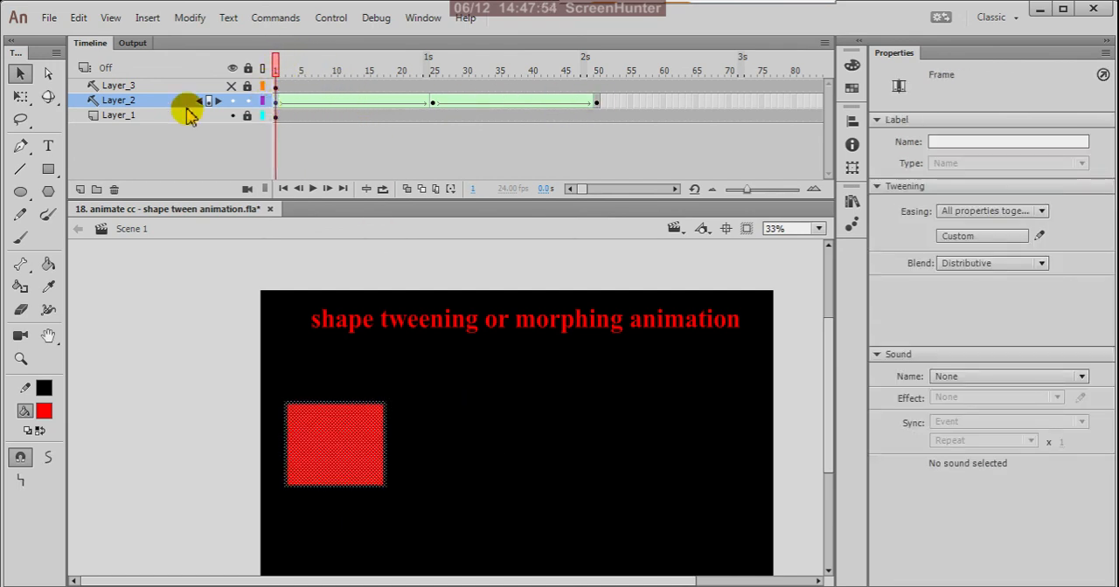
Copy Layer_2 and create a new ActionScript 3.0 document of 1920 by 1080 px at 24 fps
{"action": "left_click", "coordinate": [155, 100]}
{"action": "right_click", "coordinate": [155, 99]}
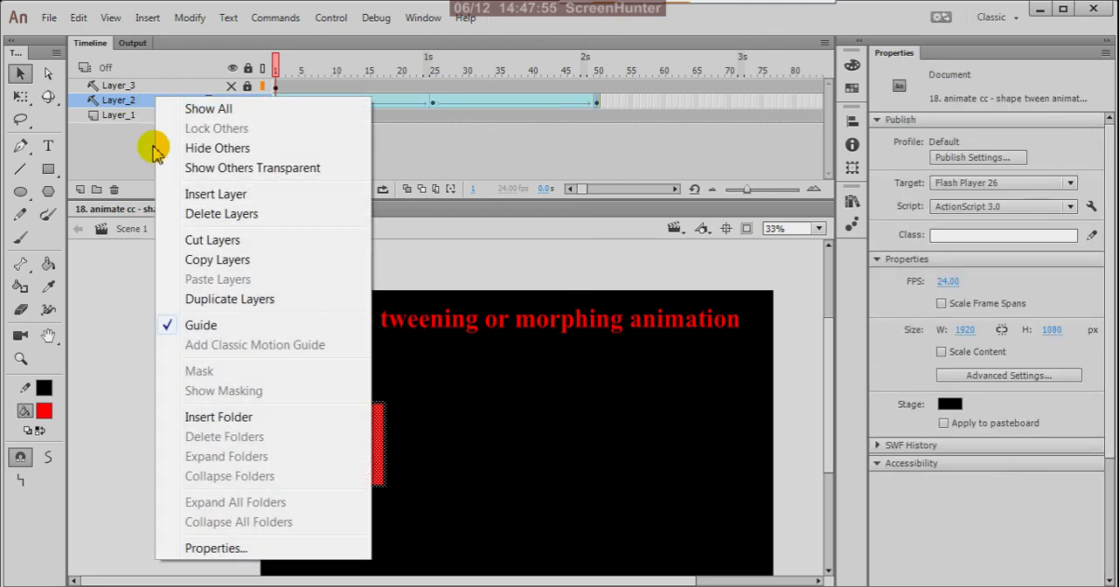
{"action": "left_click", "coordinate": [198, 260]}
{"action": "left_click", "coordinate": [48, 17]}
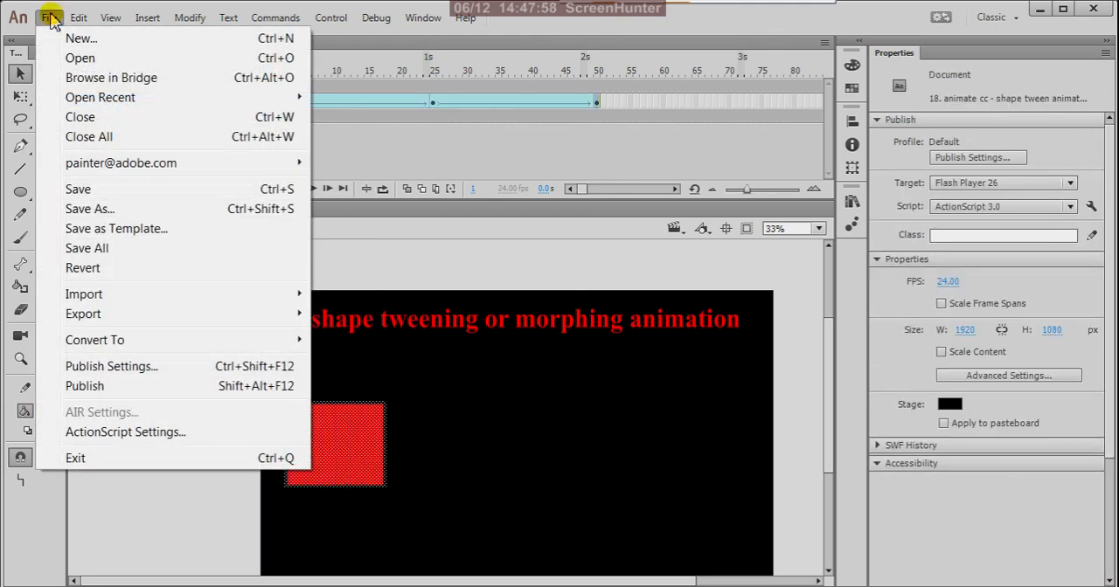
{"action": "left_click", "coordinate": [84, 40]}
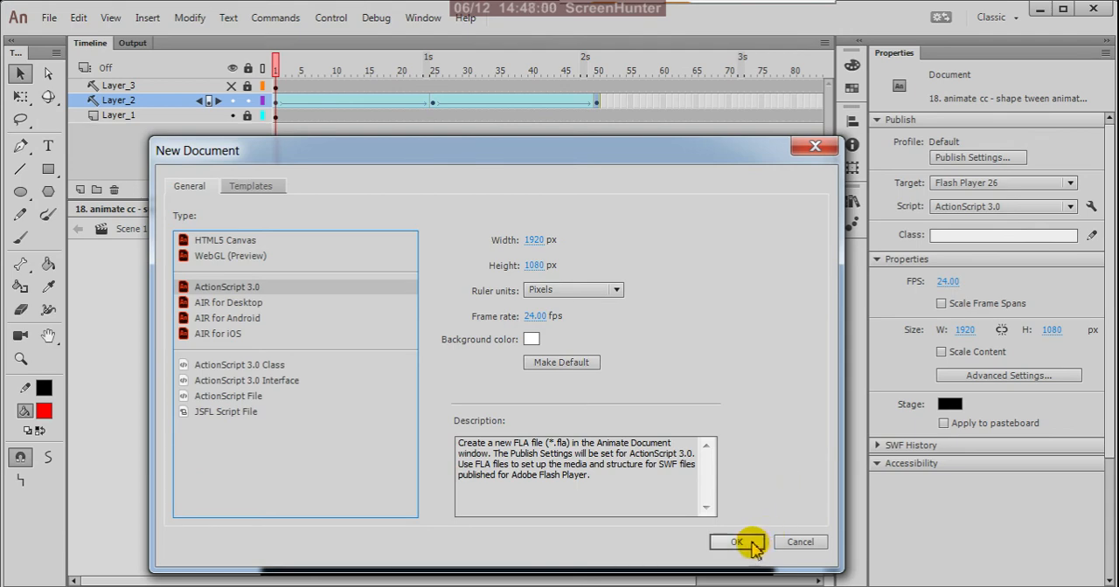
{"action": "left_click", "coordinate": [747, 539]}
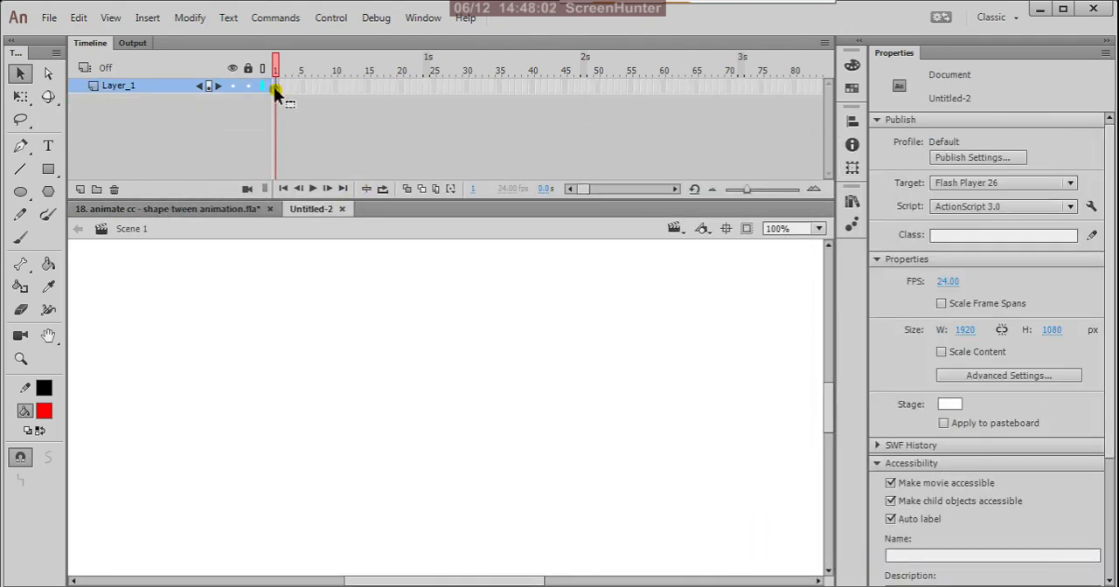
Paste the copied layer above Layer_1 in the new document
{"action": "right_click", "coordinate": [274, 87]}
{"action": "left_click", "coordinate": [182, 87]}
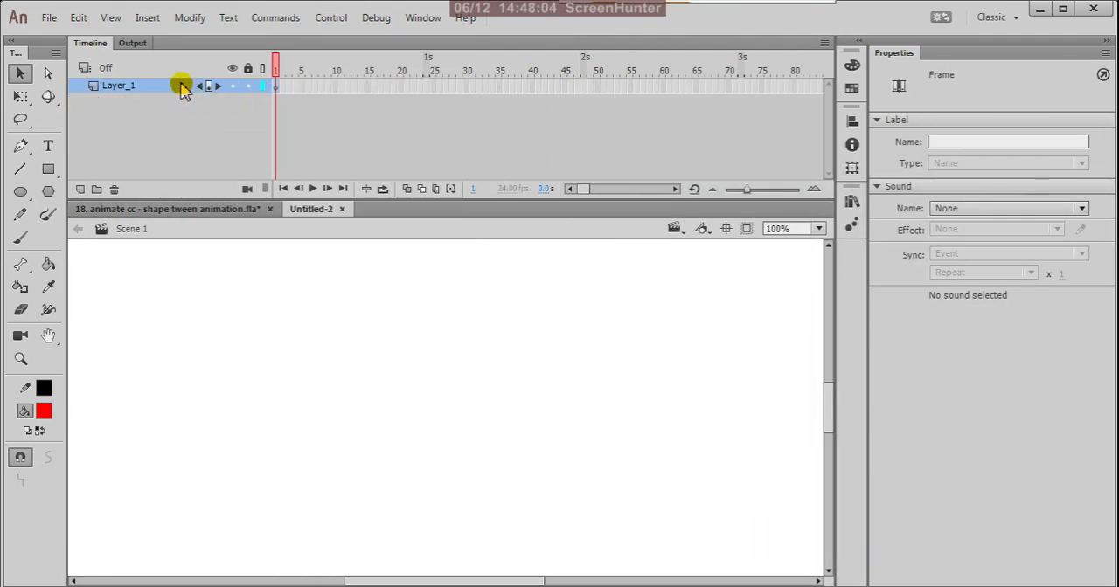
{"action": "right_click", "coordinate": [181, 88]}
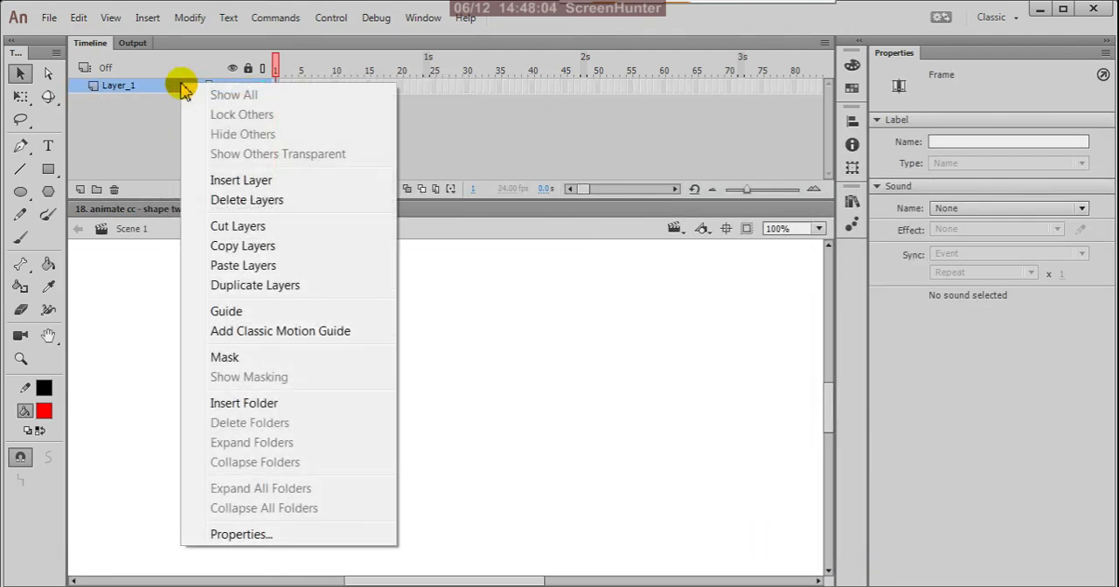
{"action": "left_click", "coordinate": [243, 266]}
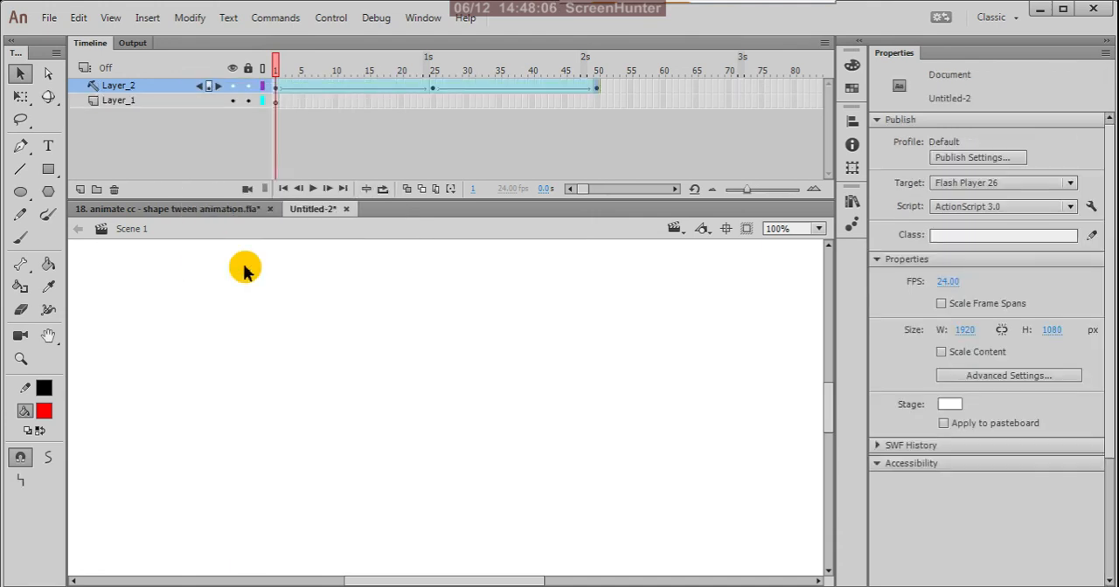
View the pasted square on the whole stage and test the new document's movie
{"action": "left_click", "coordinate": [276, 87]}
{"action": "scroll", "coordinate": [485, 385], "scroll_direction": "down", "scroll_amount": 5}
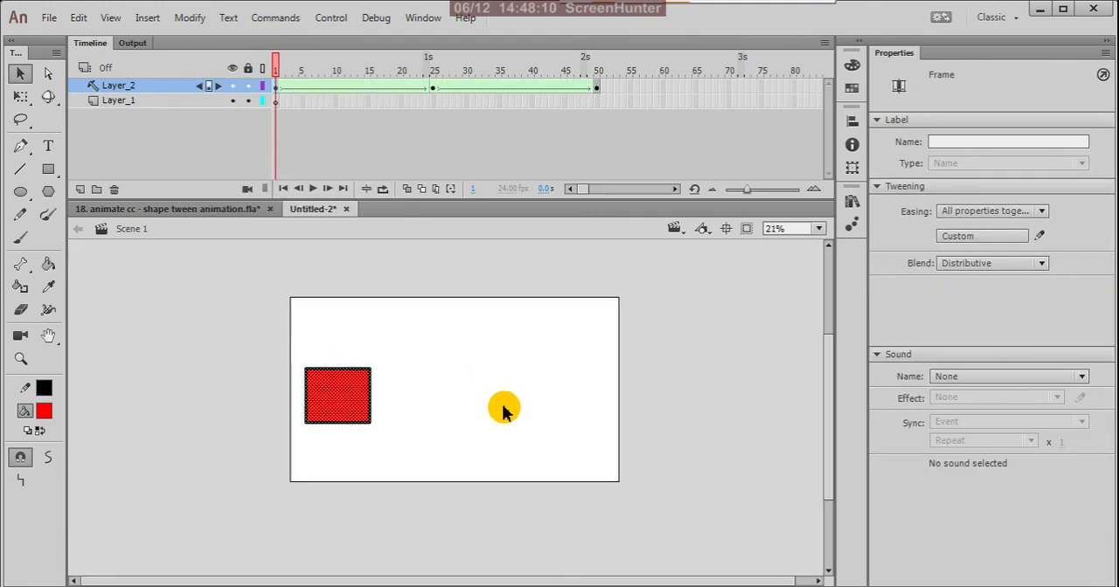
{"action": "left_click", "coordinate": [504, 386]}
{"action": "key", "text": "ctrl+Return"}
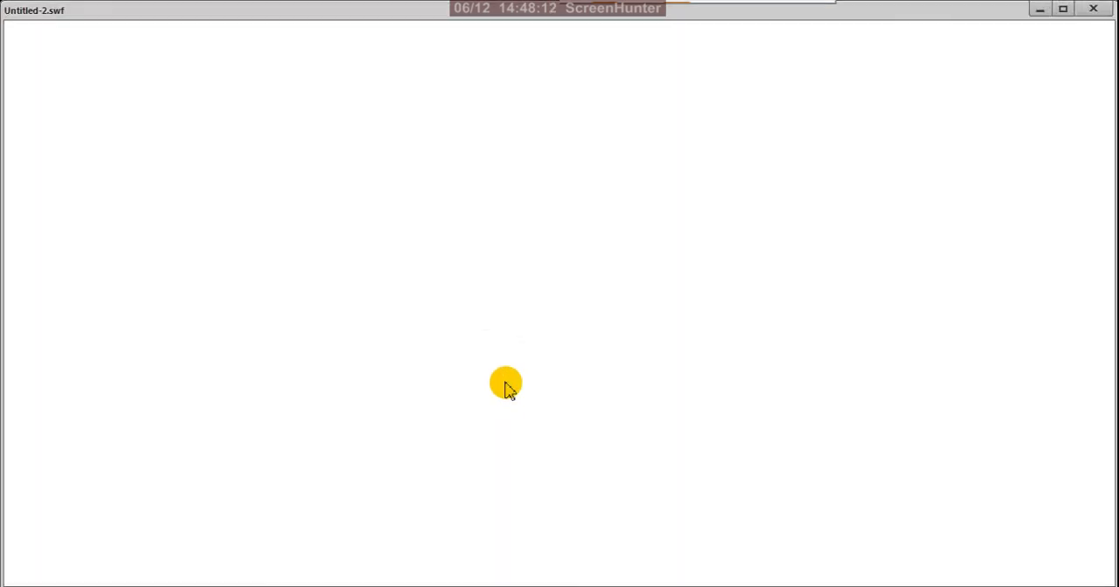
{"action": "left_click", "coordinate": [1097, 10]}
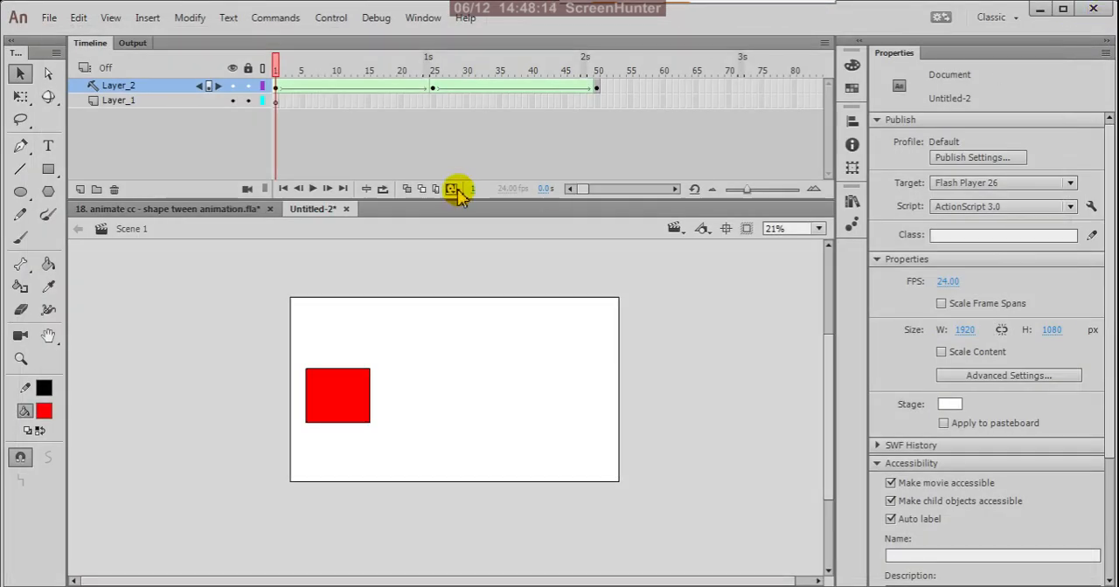
Remove all frames of the pasted Layer_2, including its first keyframe
{"action": "left_click", "coordinate": [274, 87]}
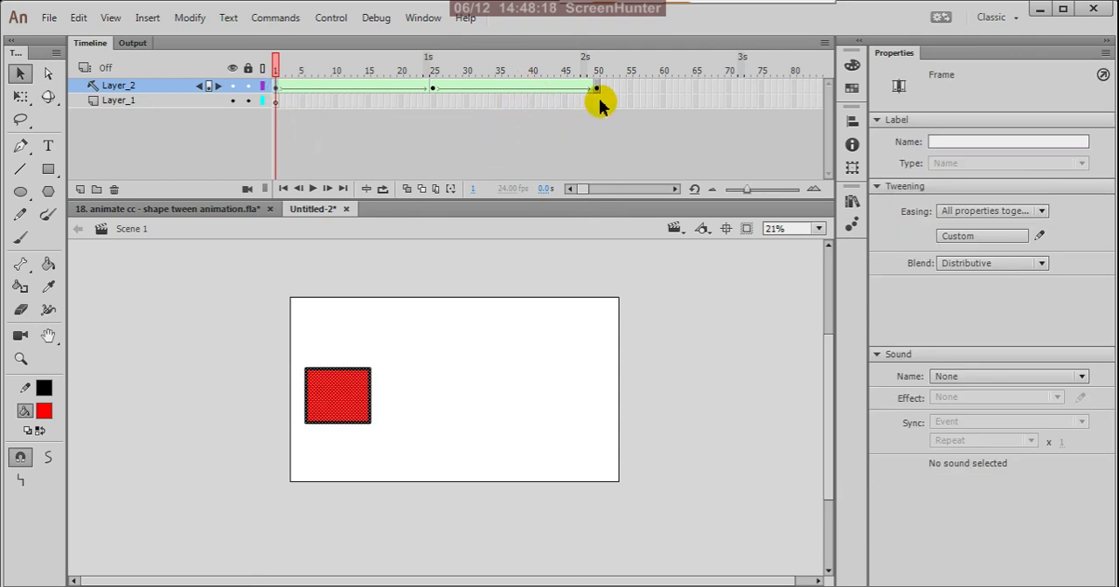
{"action": "left_click_drag", "start_coordinate": [605, 91], "coordinate": [281, 91]}
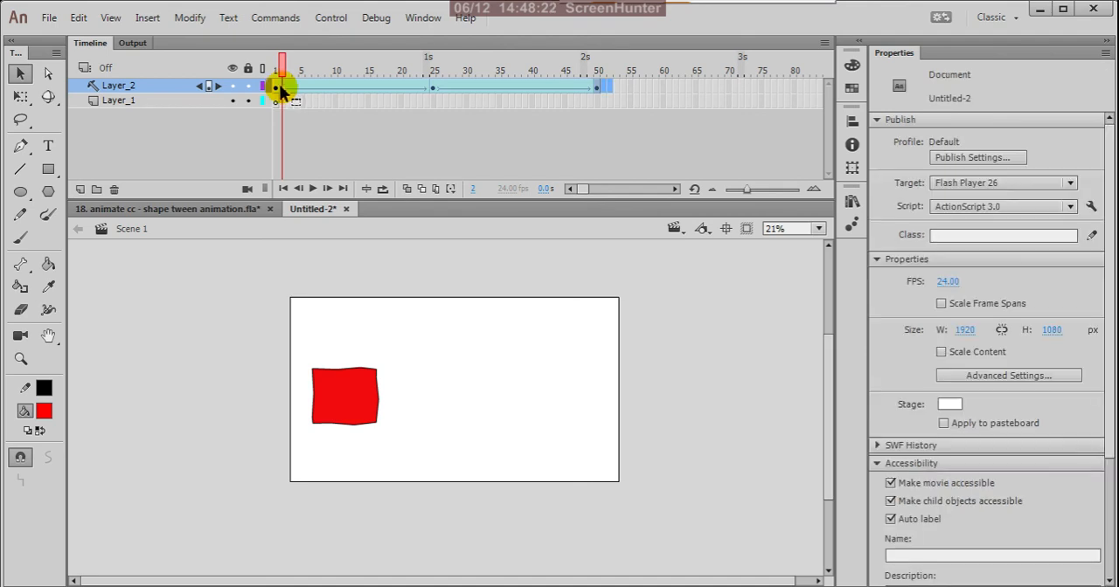
{"action": "right_click", "coordinate": [439, 90]}
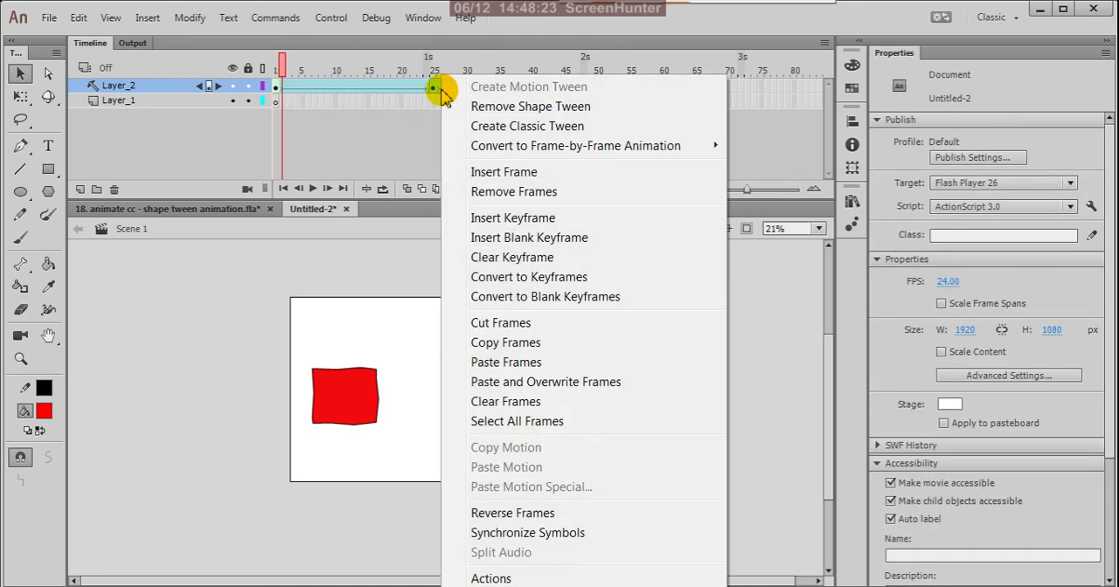
{"action": "left_click", "coordinate": [483, 191]}
{"action": "right_click", "coordinate": [277, 84]}
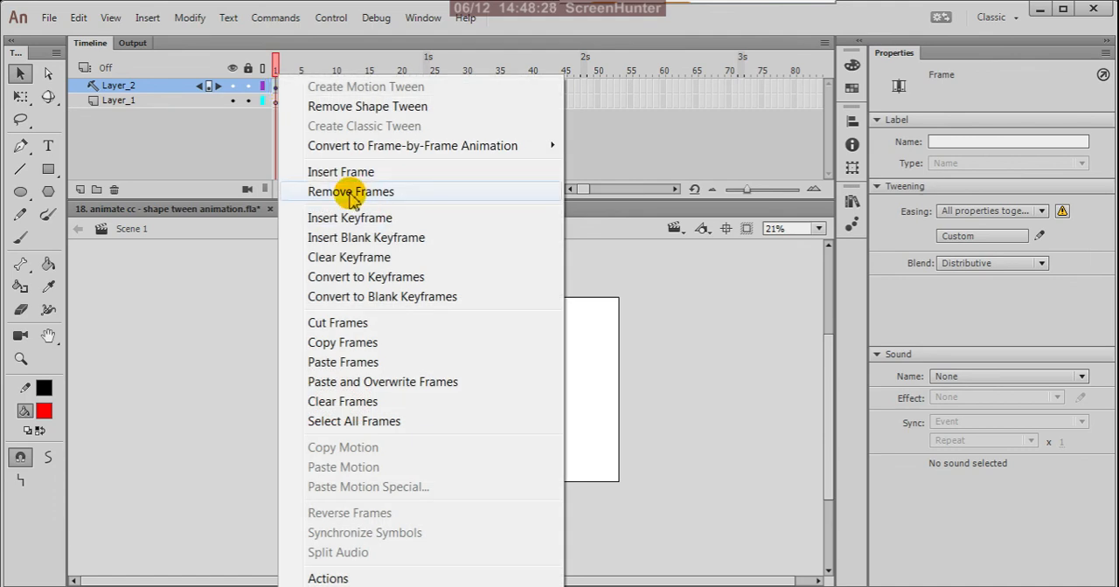
{"action": "left_click", "coordinate": [352, 193]}
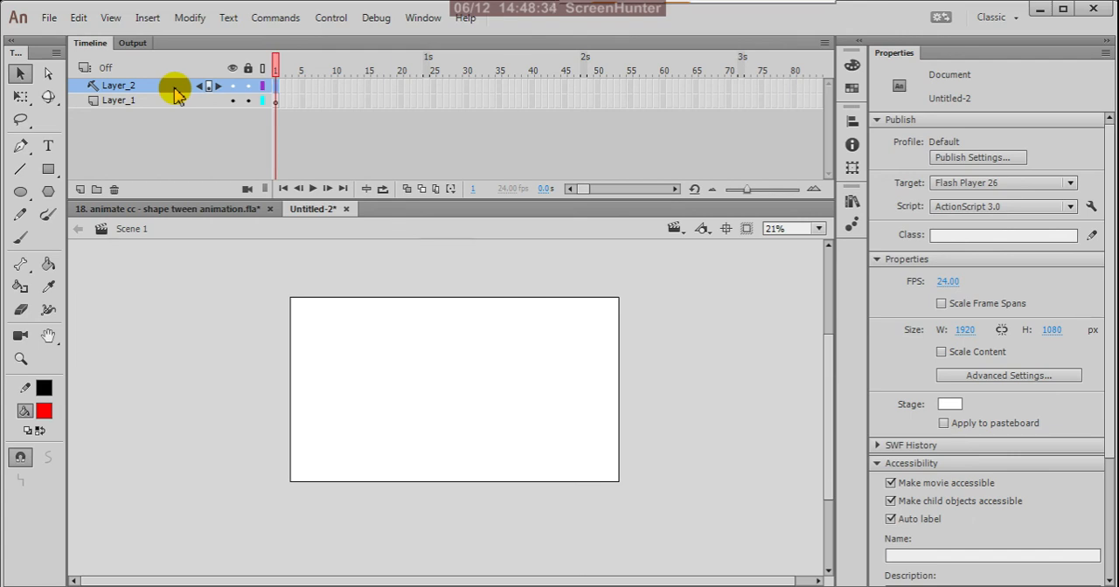
Undo the frame removals on the pasted Layer_2
{"action": "key", "text": "ctrl+z"}
{"action": "key", "text": "ctrl+z"}
{"action": "key", "text": "ctrl+z"}
{"action": "key", "text": "ctrl+z"}
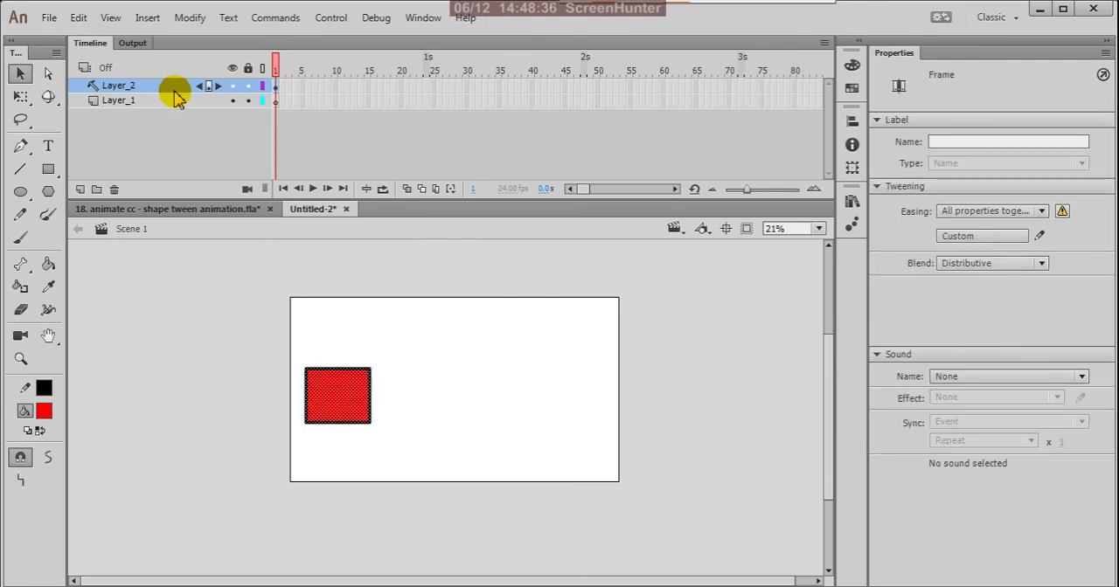
{"action": "key", "text": "ctrl+y"}
{"action": "key", "text": "ctrl+y"}
{"action": "key", "text": "ctrl+y"}
{"action": "key", "text": "ctrl+y"}
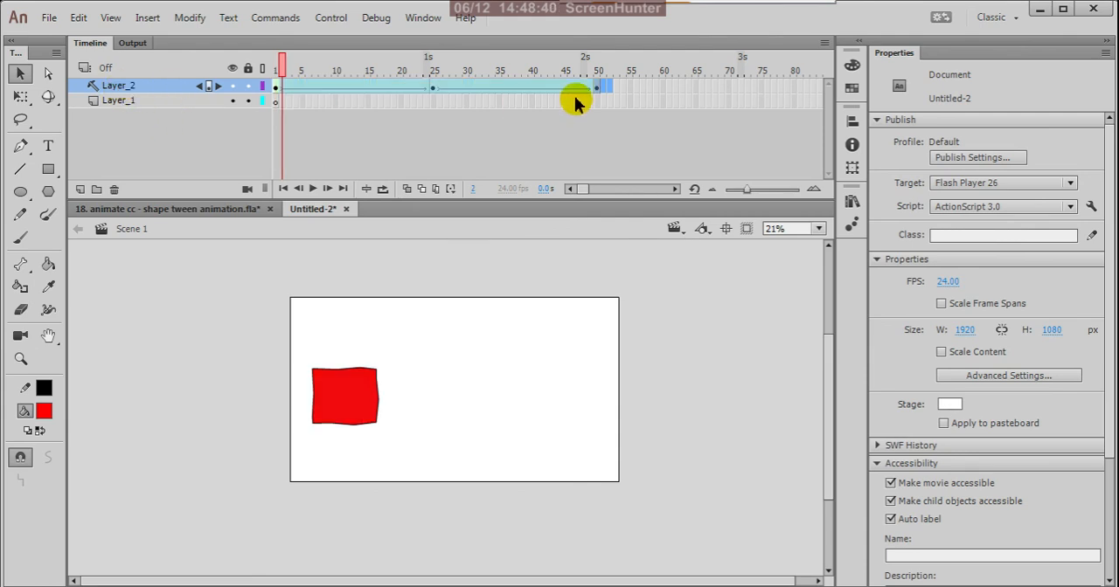
In the shape tween animation document, turn Layer_2 from a guide back into a normal layer and test the movie
{"action": "left_click", "coordinate": [206, 210]}
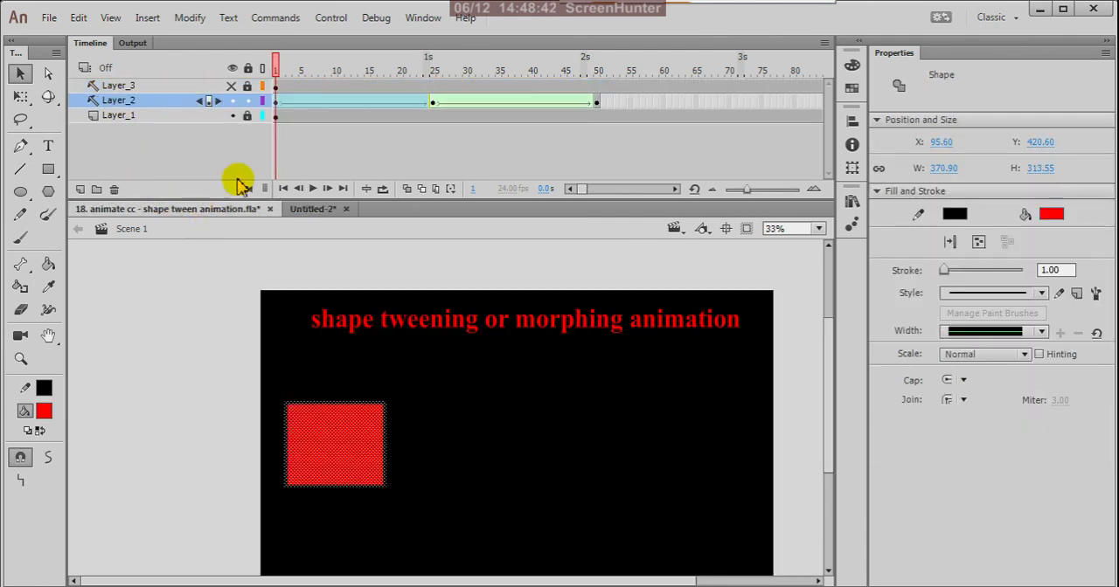
{"action": "left_click", "coordinate": [169, 104]}
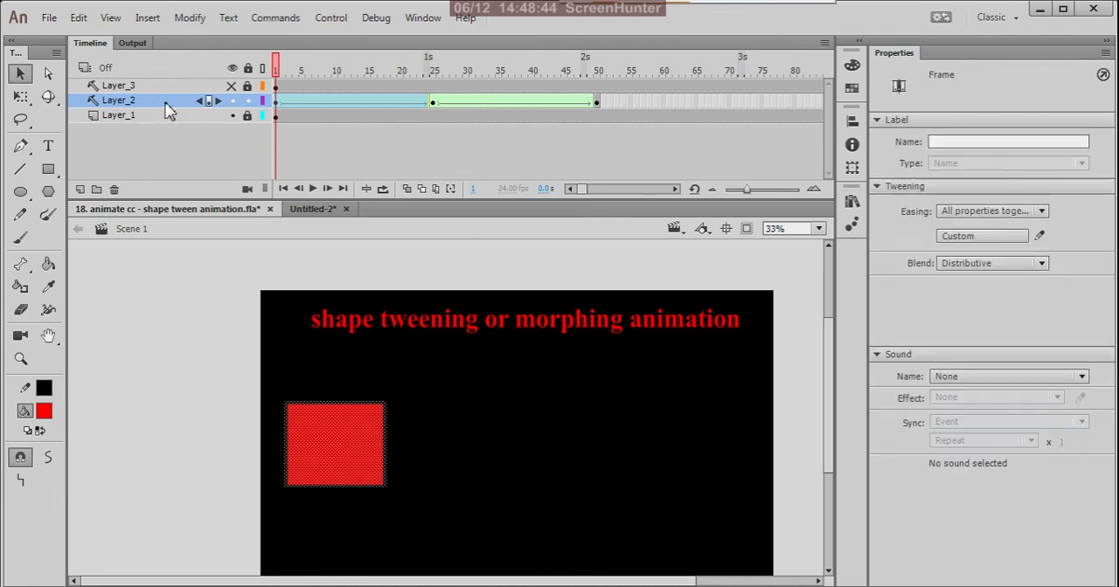
{"action": "right_click", "coordinate": [167, 102]}
{"action": "left_click", "coordinate": [210, 333]}
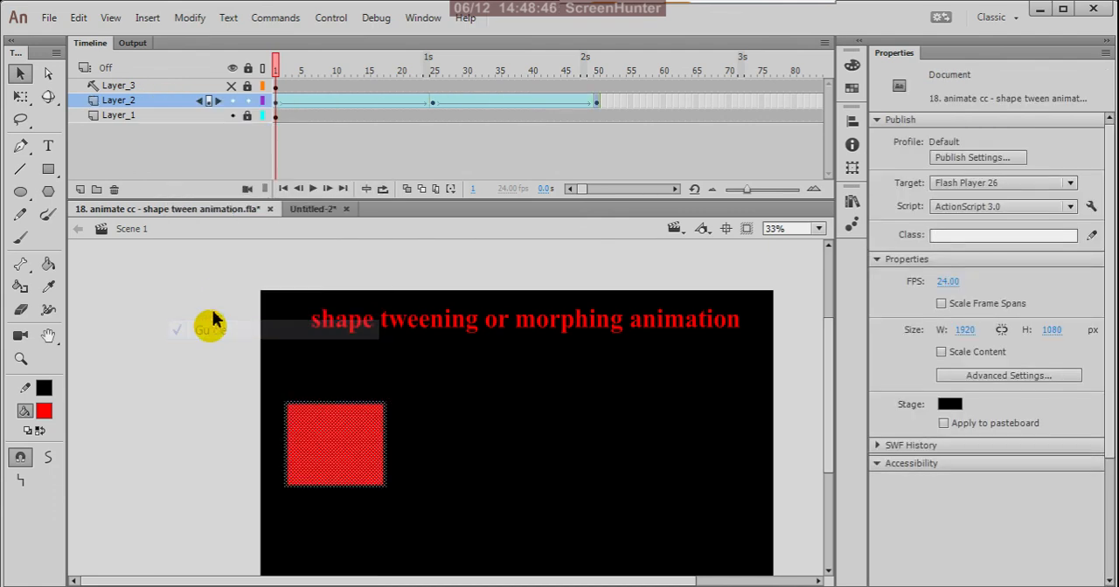
{"action": "key", "text": "ctrl+Return"}
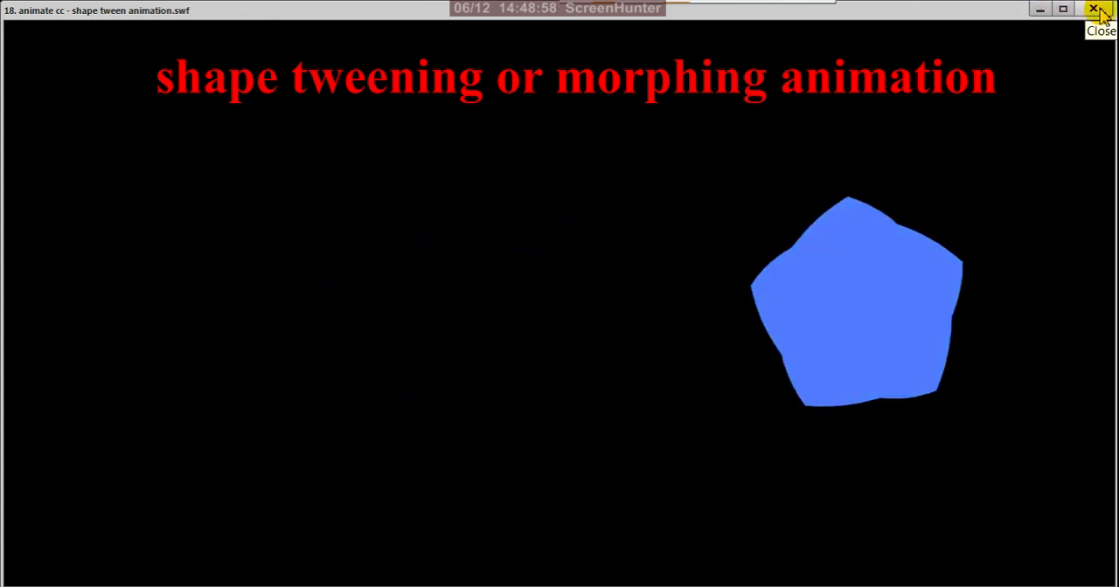
{"action": "left_click", "coordinate": [1093, 10]}
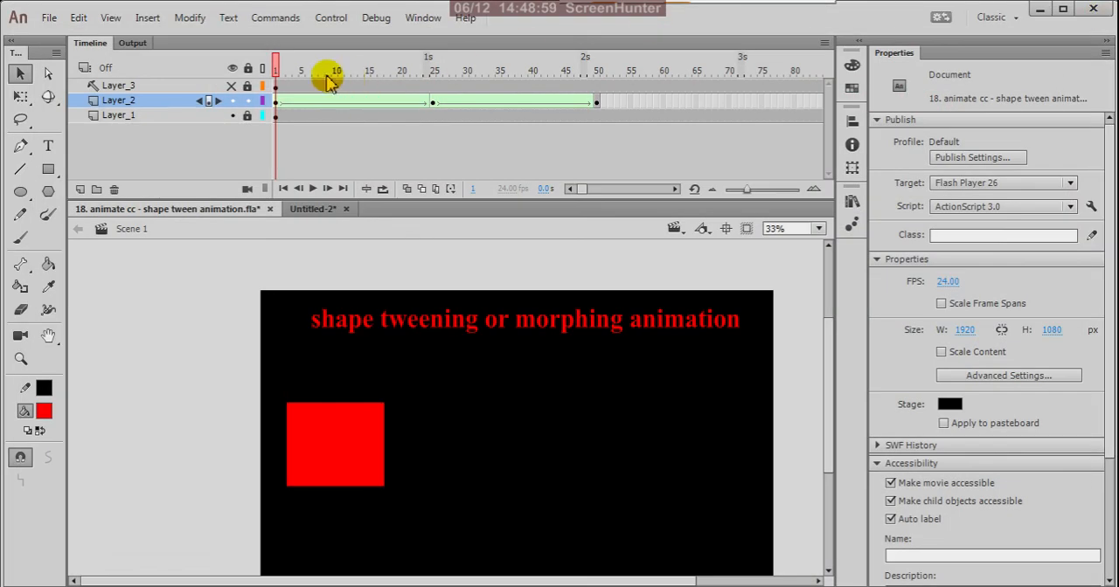
Review Layer_2's shapes at keyframes 1, 25 and 50, and scrub the timeline back to frame 1
{"action": "left_click", "coordinate": [276, 101]}
{"action": "left_click", "coordinate": [433, 104]}
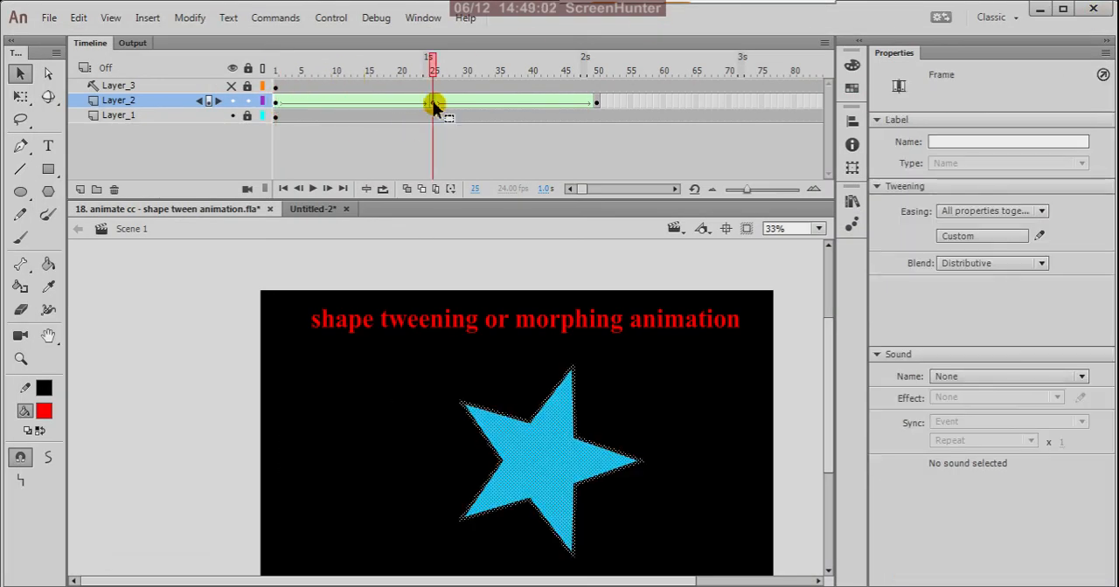
{"action": "left_click", "coordinate": [596, 102]}
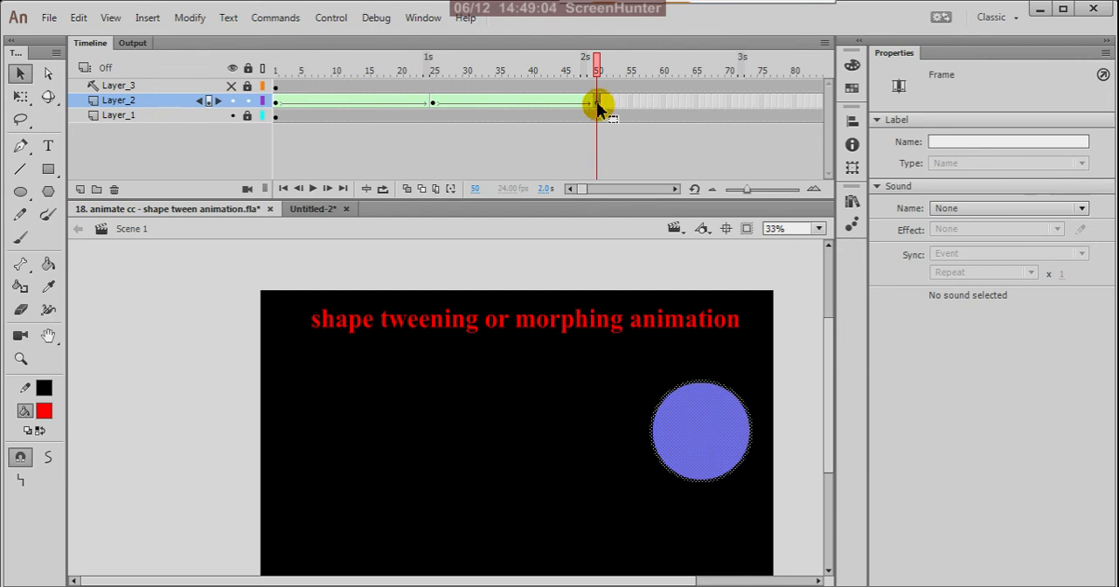
{"action": "left_click_drag", "start_coordinate": [595, 70], "coordinate": [270, 137]}
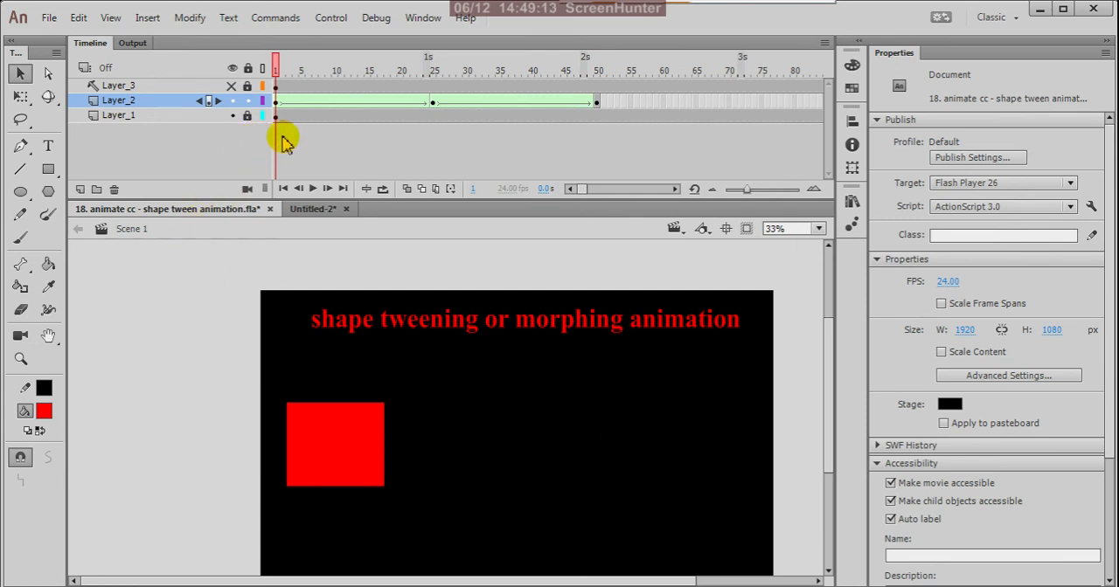
Lock Layer_2 and convert it to a guide layer
{"action": "left_click", "coordinate": [247, 101]}
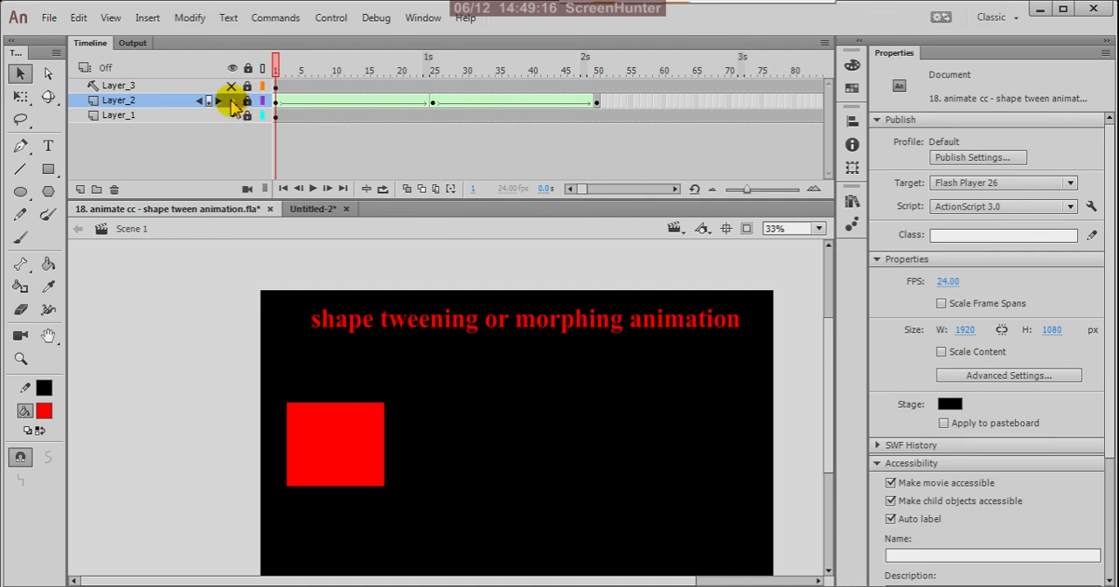
{"action": "right_click", "coordinate": [160, 99]}
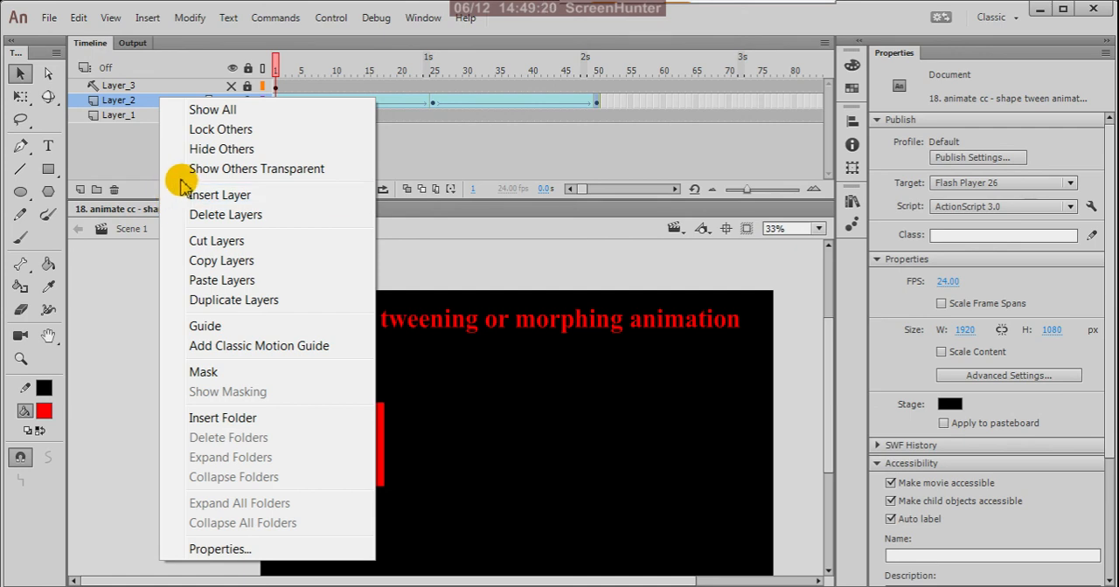
{"action": "left_click", "coordinate": [220, 325]}
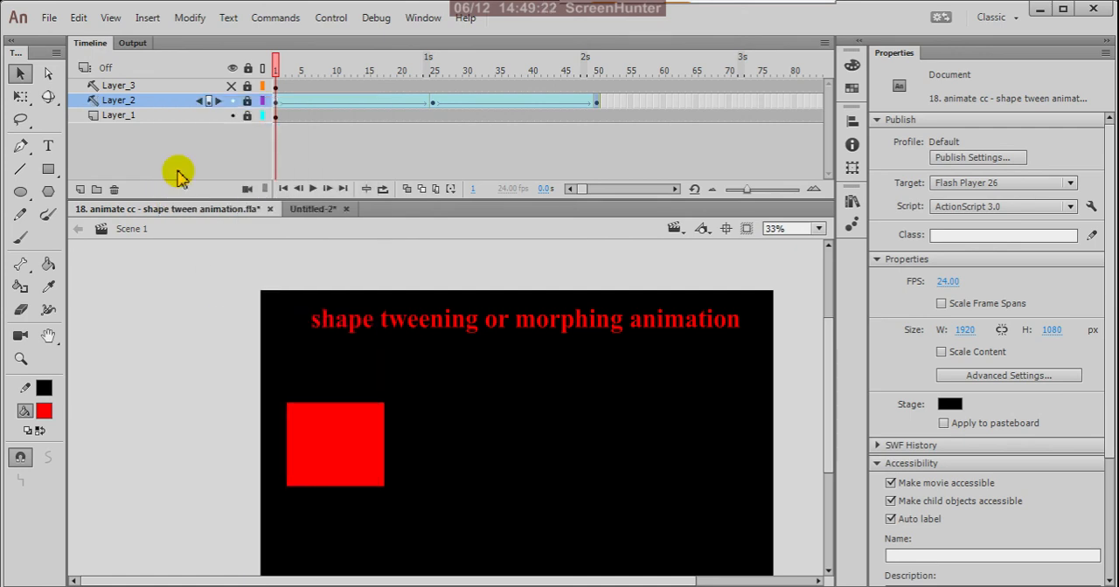
Turn Layer_3 from a guide back into a normal layer and make it visible
{"action": "left_click", "coordinate": [144, 86]}
{"action": "right_click", "coordinate": [144, 86]}
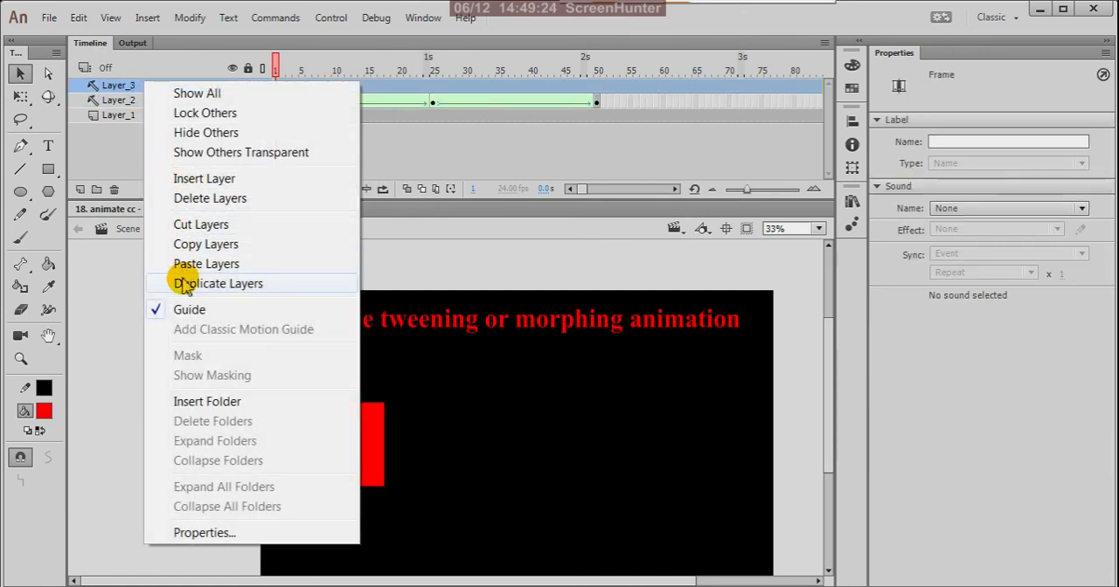
{"action": "left_click", "coordinate": [150, 348]}
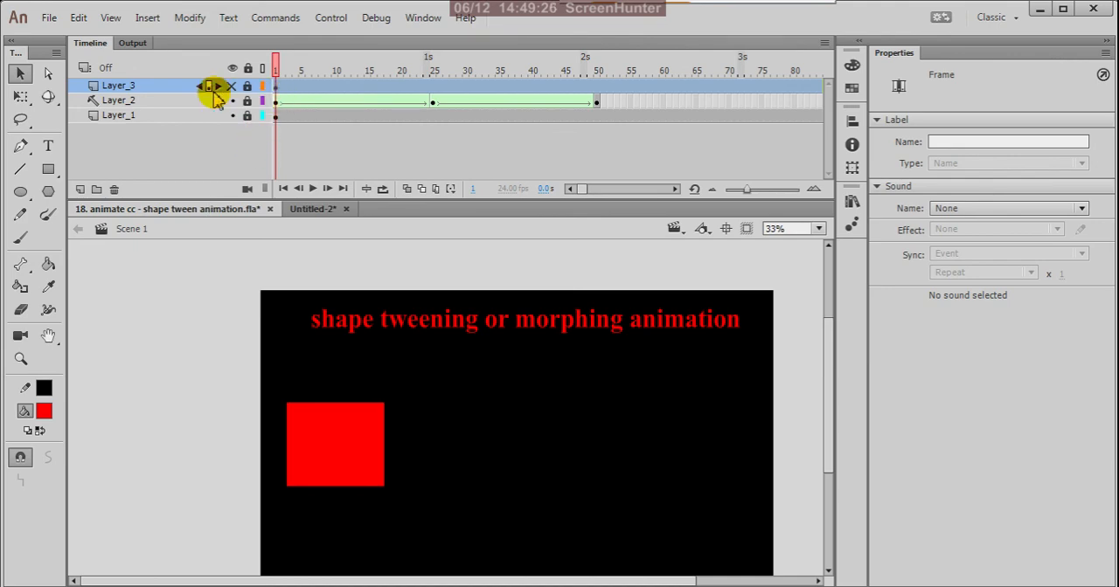
{"action": "left_click", "coordinate": [231, 86]}
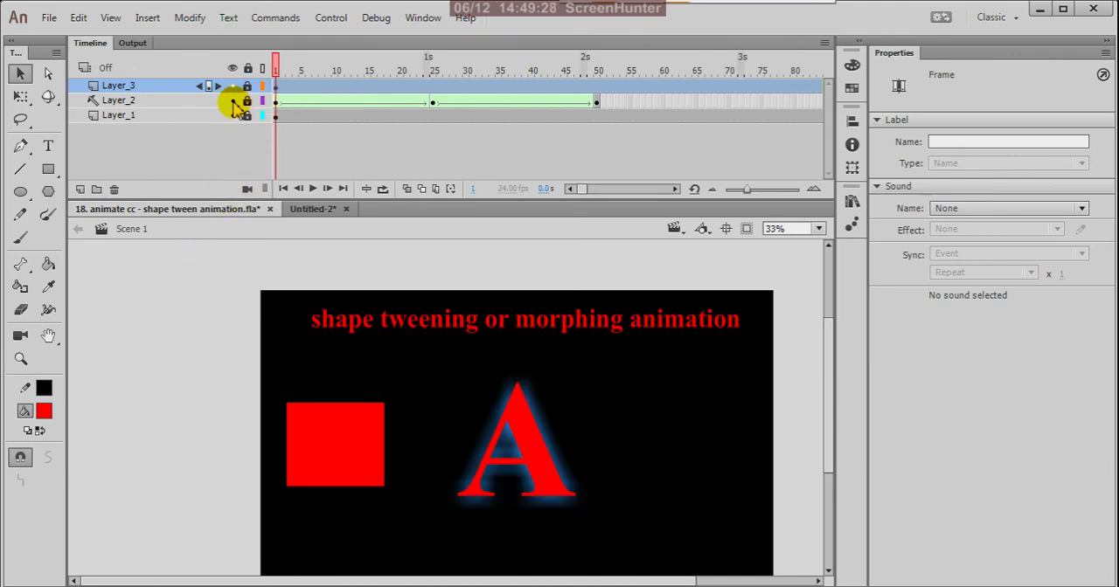
Hide Layer_2 and test the movie to watch Layer_3's letter morph
{"action": "left_click", "coordinate": [232, 101]}
{"action": "left_click", "coordinate": [221, 262]}
{"action": "key", "text": "ctrl+Return"}
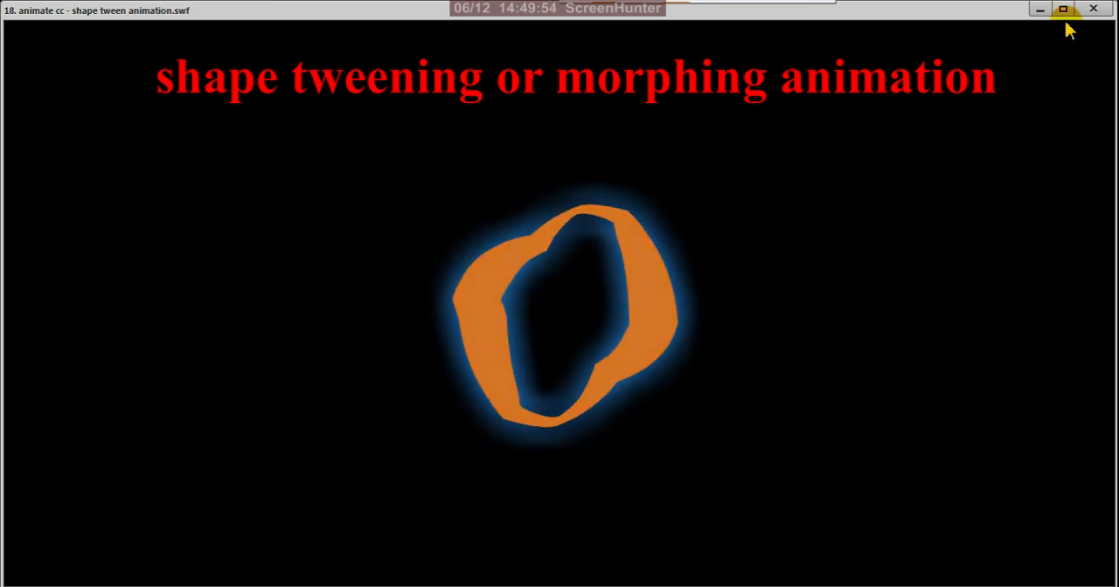
{"action": "left_click", "coordinate": [1091, 10]}
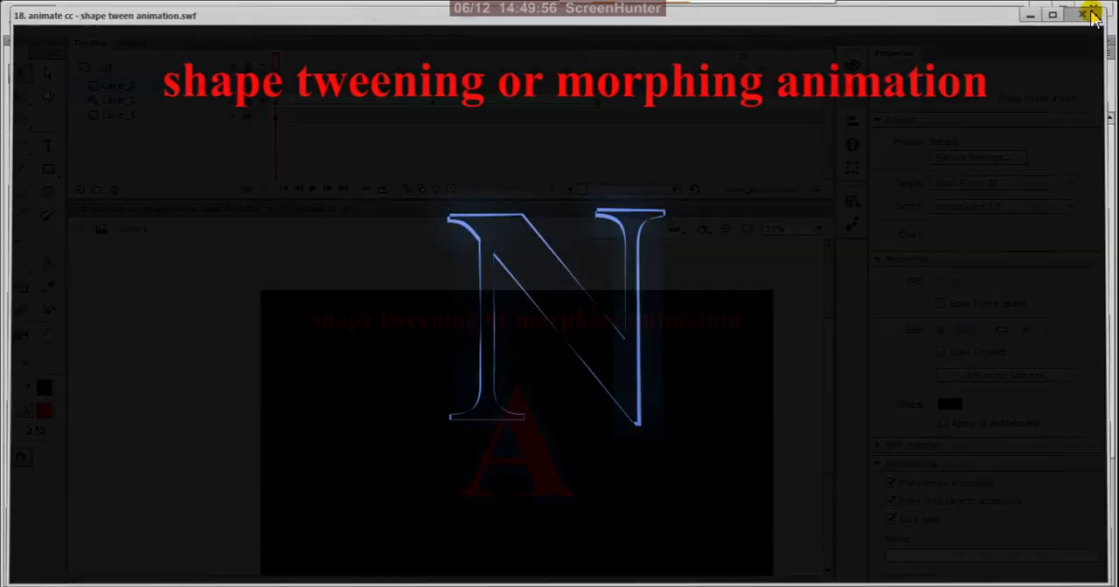